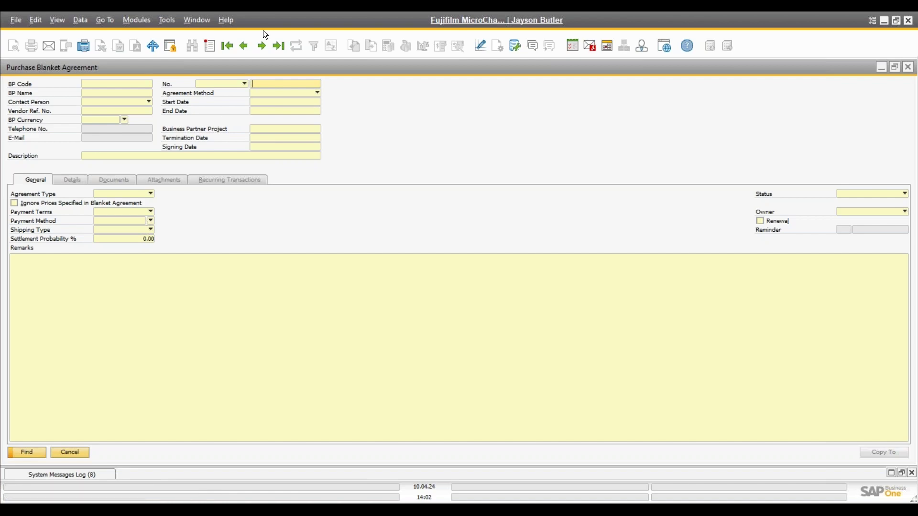
Start a new purchase blanket agreement and choose the vendor Acme Associates as the business partner.
click(208, 43)
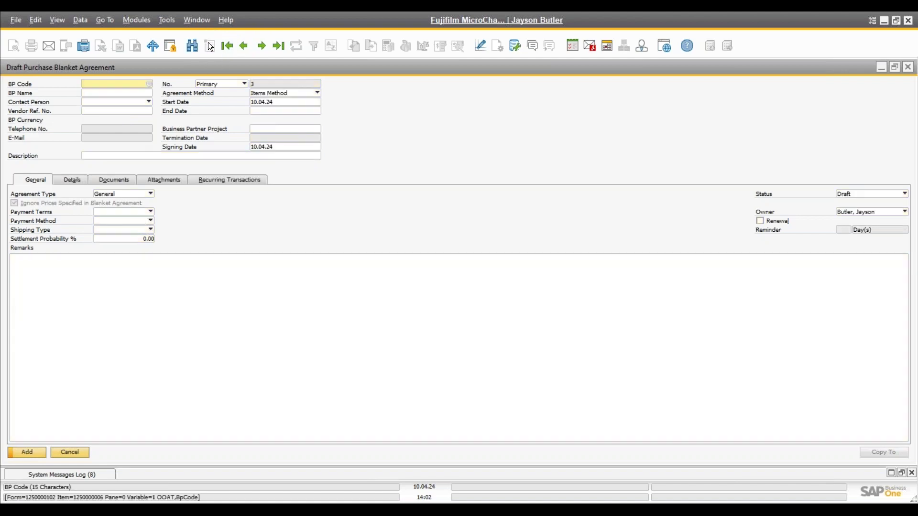
click(148, 84)
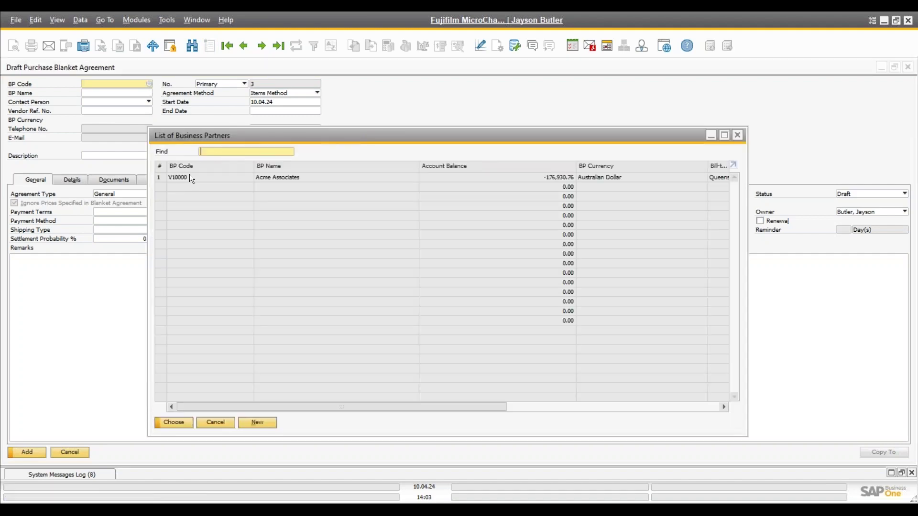
key(Return)
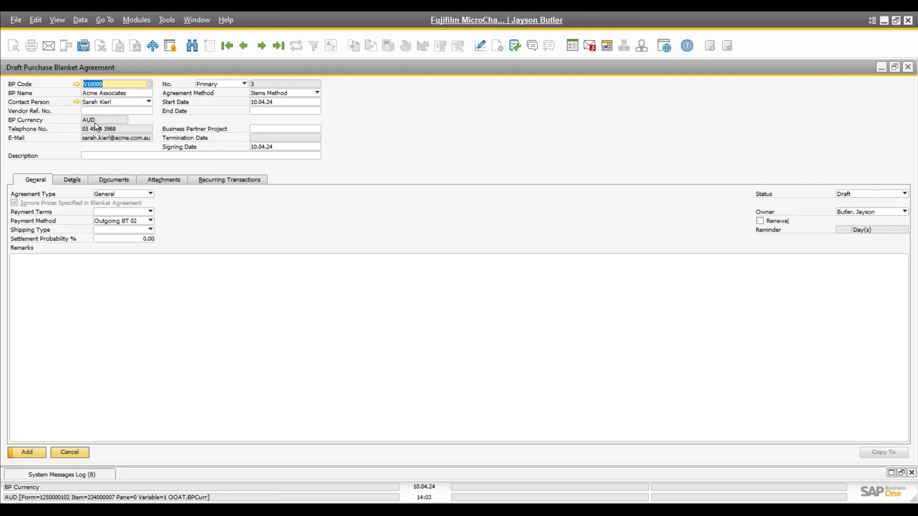
Choose Items Method as the agreement method and set the end date six months ahead, to 10.10.24.
click(277, 93)
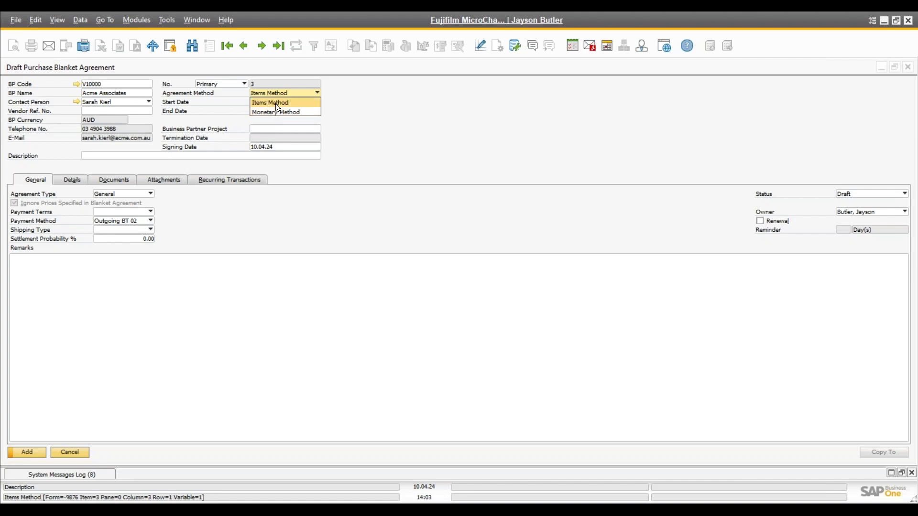
click(275, 103)
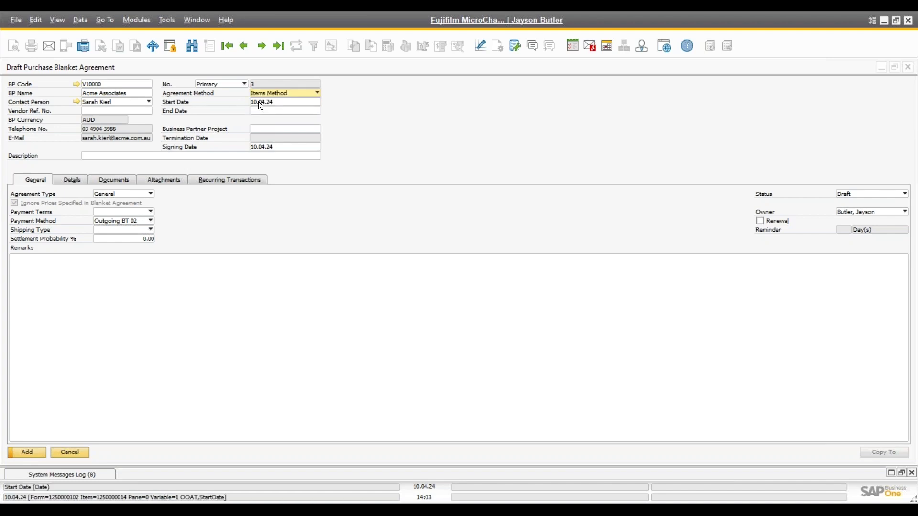
click(269, 111)
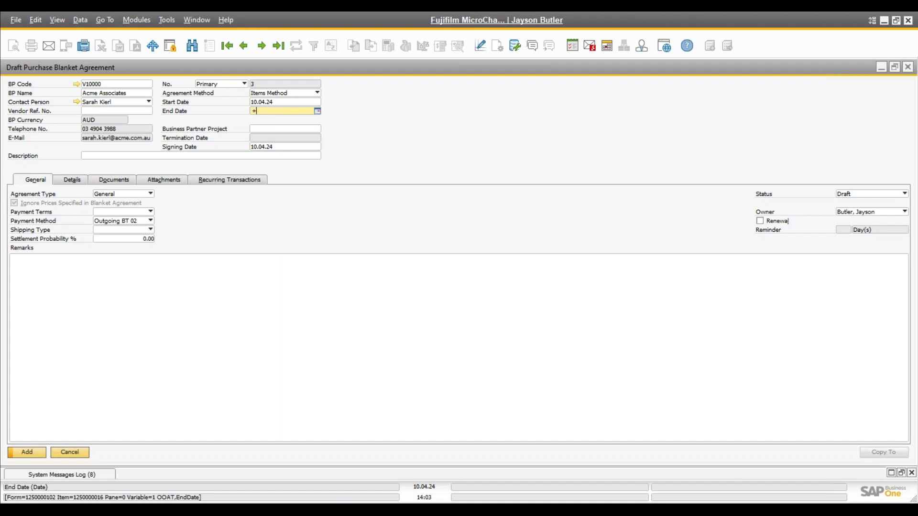
text(+6m)
key(Tab)
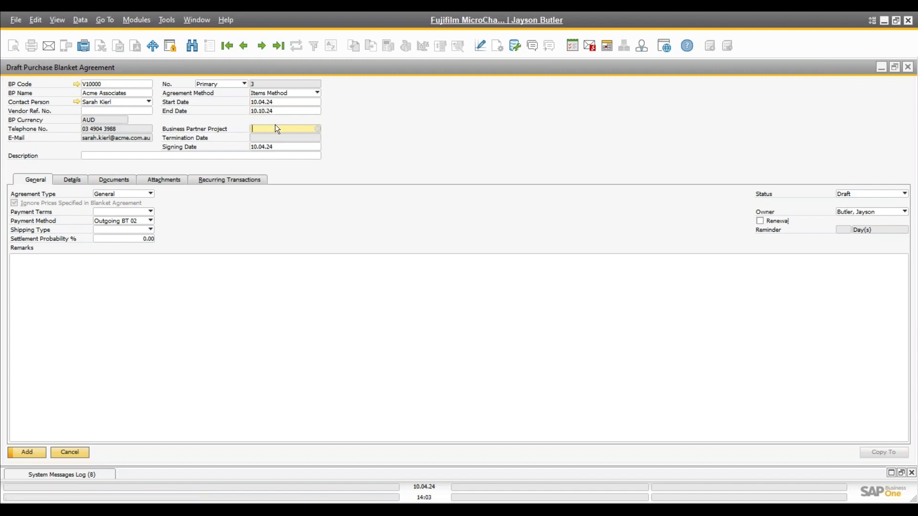
Enter "Project XYZ" as the agreement's description.
click(134, 111)
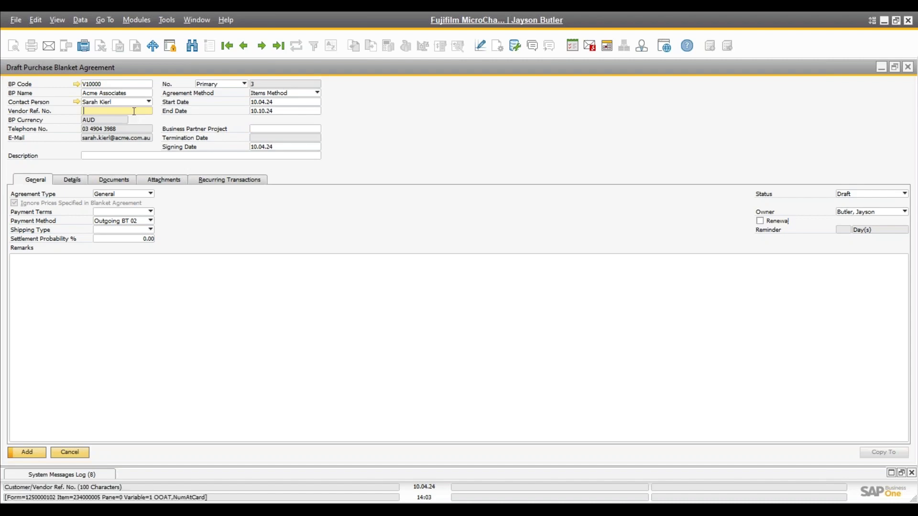
click(118, 156)
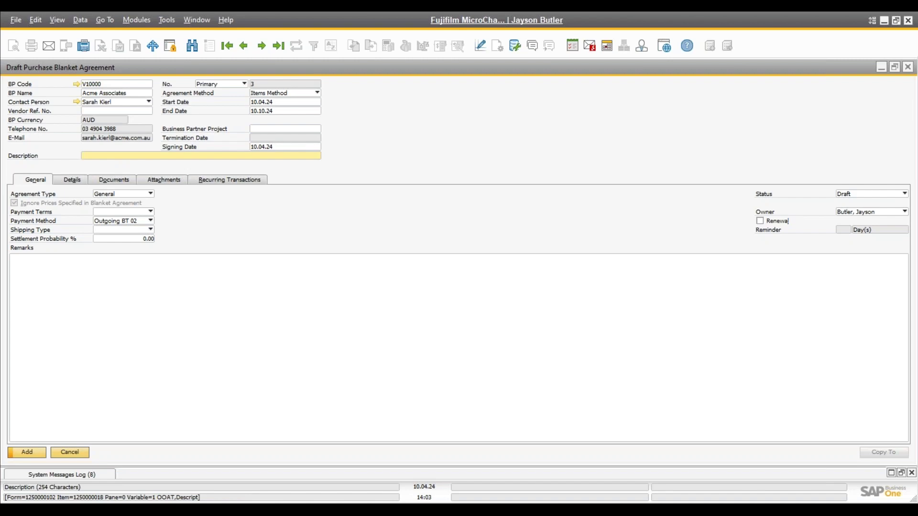
text(Pro)
text(ject )
text(XMY)
key(BackSpace)
key(BackSpace)
text(YT)
key(BackSpace)
text(YZ)
key(Tab)
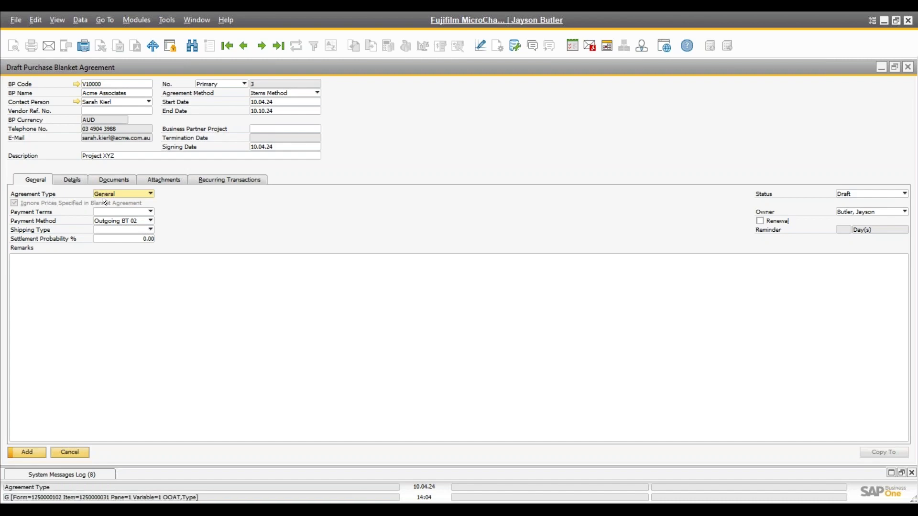
Set the agreement type to Specific in the general settings.
click(137, 193)
click(138, 193)
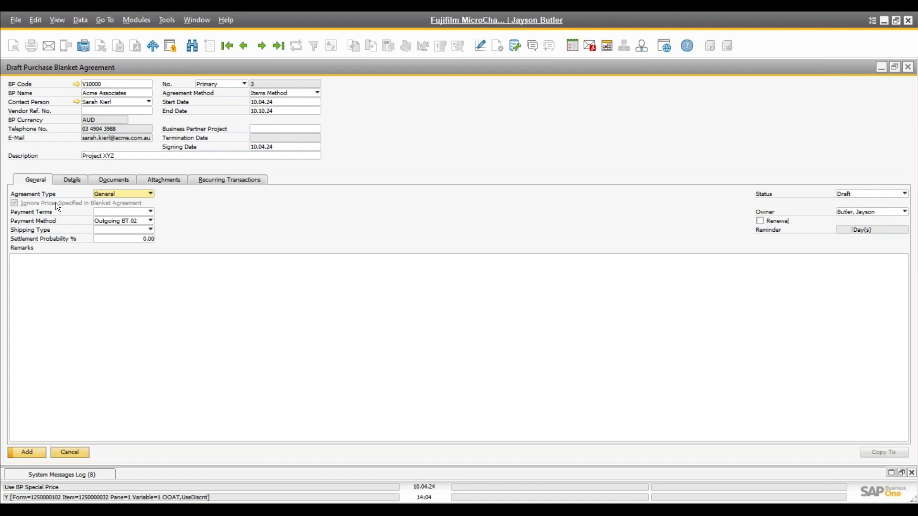
click(124, 194)
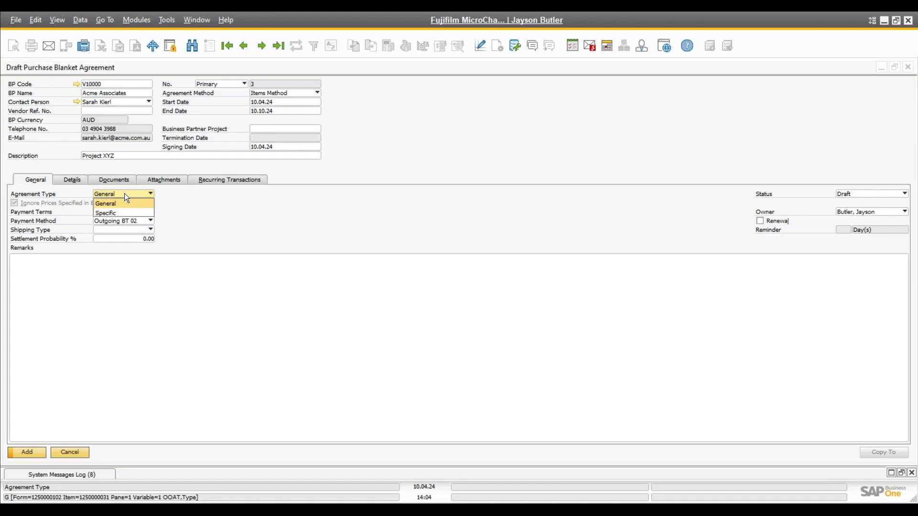
click(117, 213)
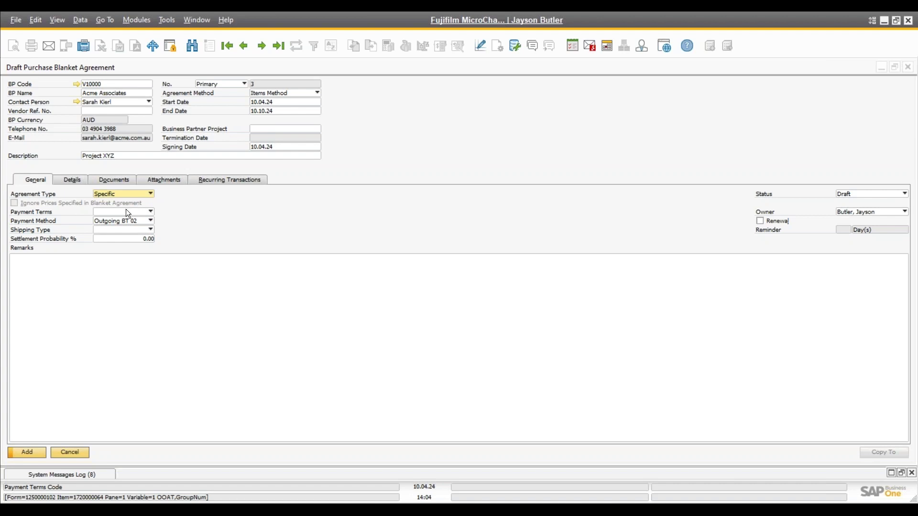
Examine the general settings for payment terms, remarks, agreement status and renewal, leaving their values as they are.
click(152, 211)
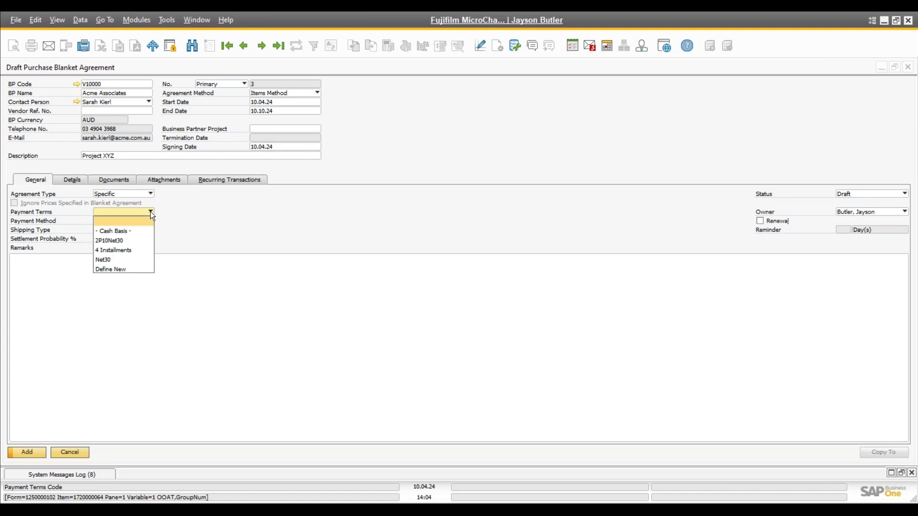
click(152, 212)
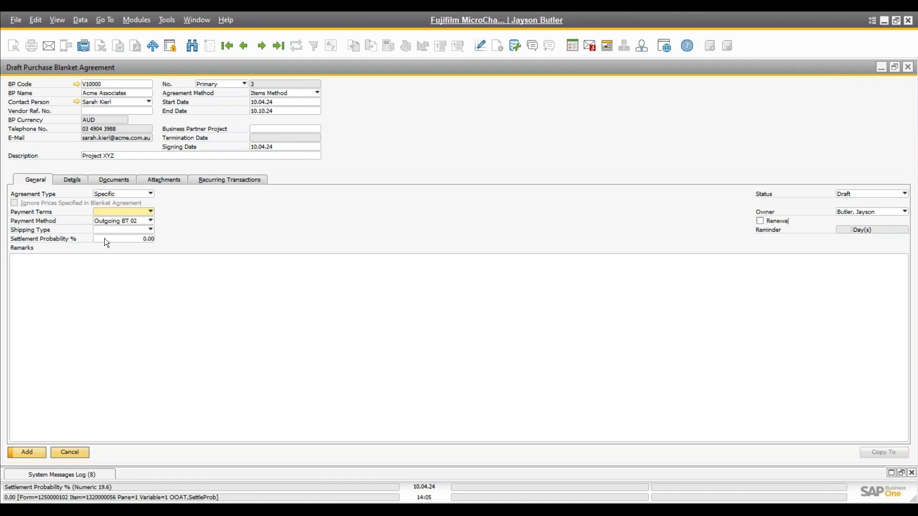
click(45, 283)
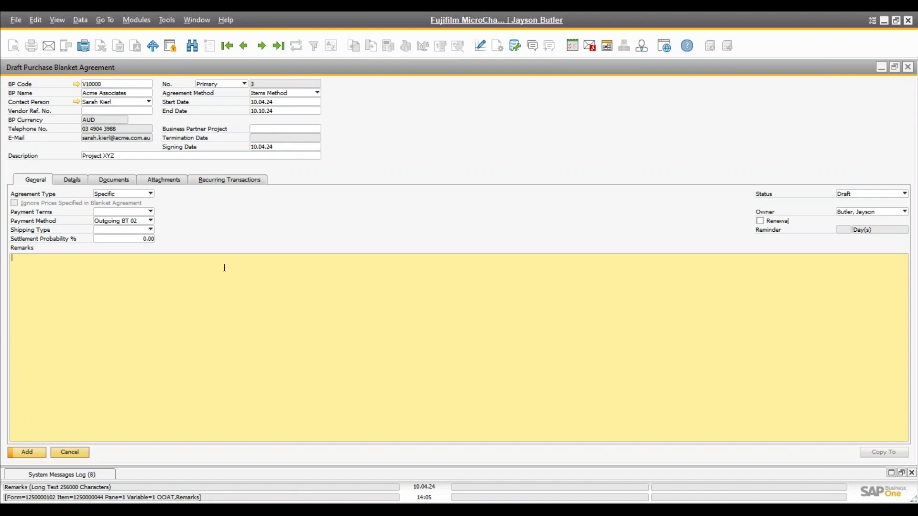
click(855, 196)
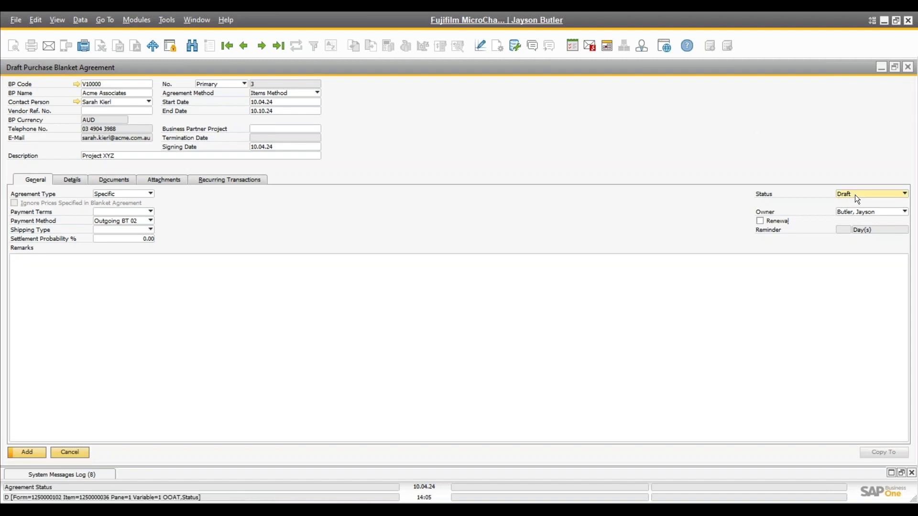
click(856, 196)
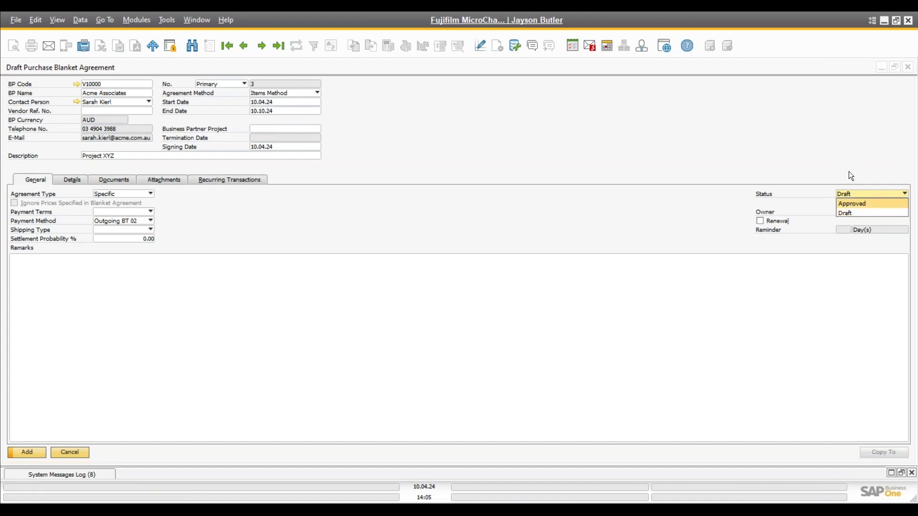
click(824, 156)
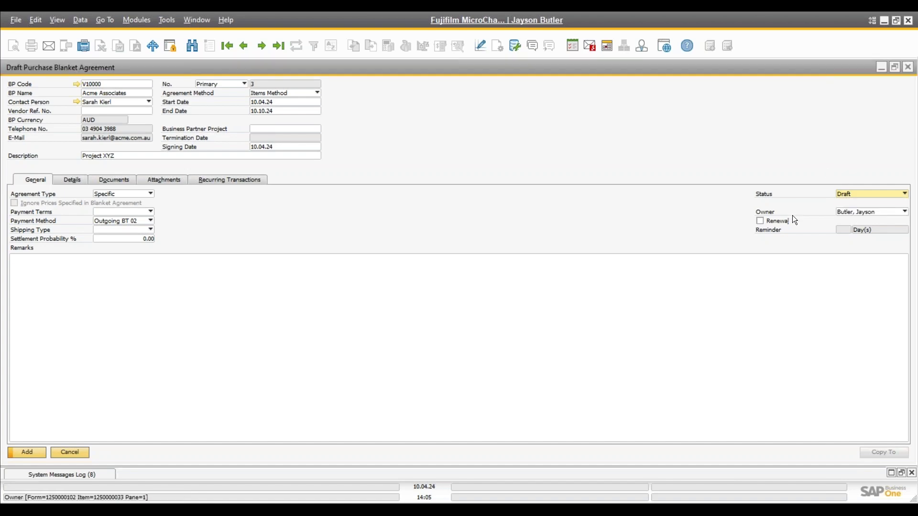
click(763, 221)
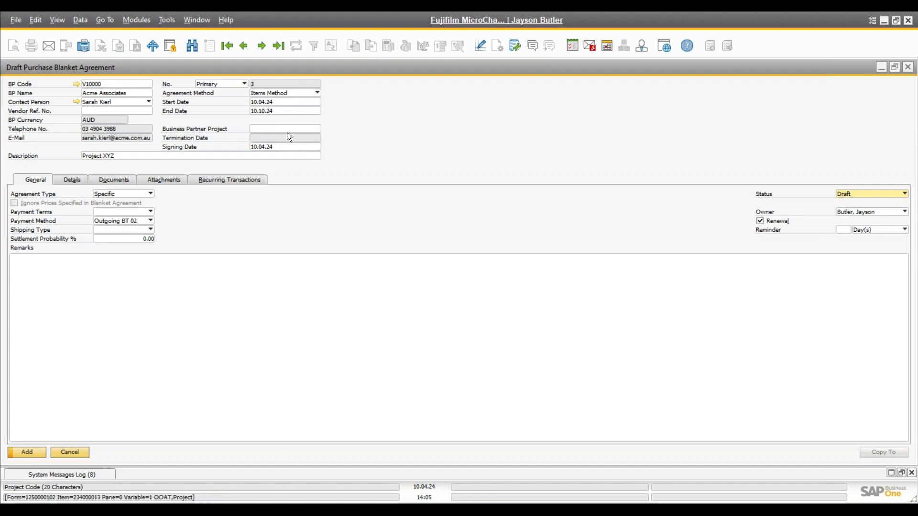
click(760, 221)
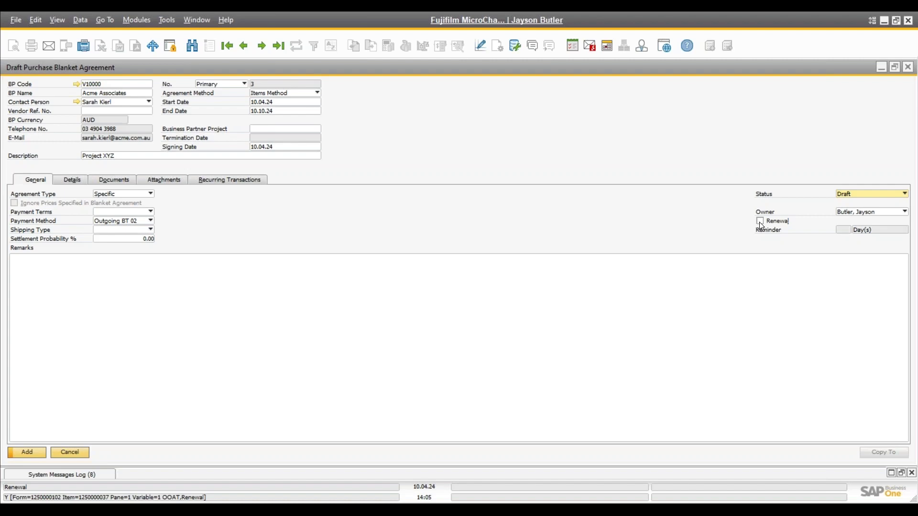
Add the items A00004 and A00005 together from the item list to the agreement's detail lines.
click(67, 181)
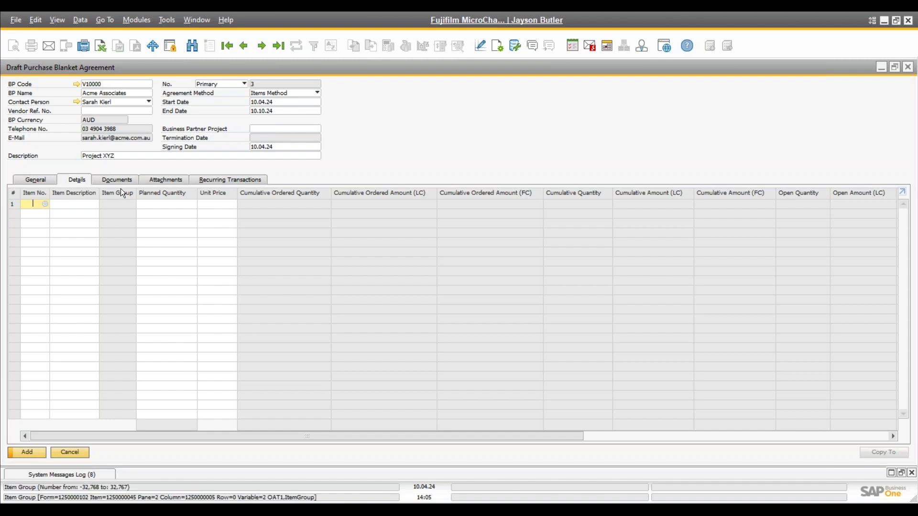
key(Tab)
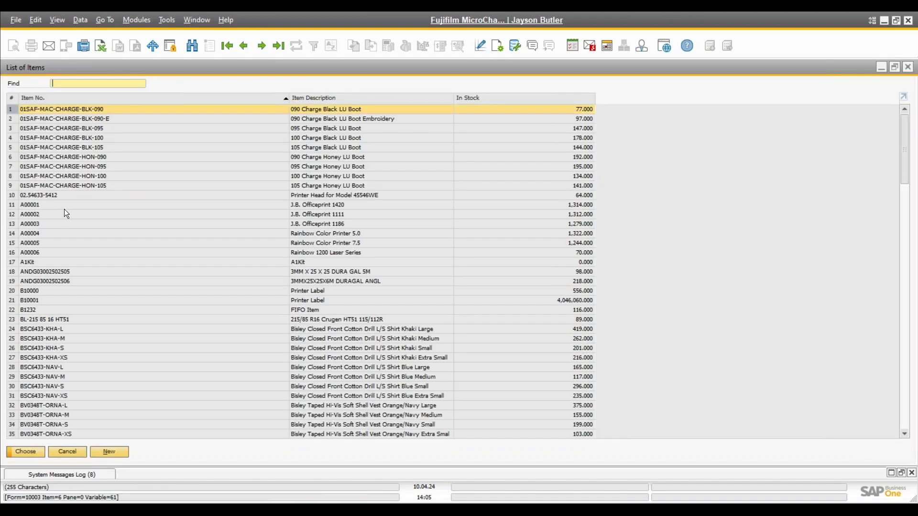
click(41, 233)
ctrl+click(44, 244)
click(31, 452)
Set the planned quantity to 240 for item A00004 and 120 for item A00005.
click(168, 205)
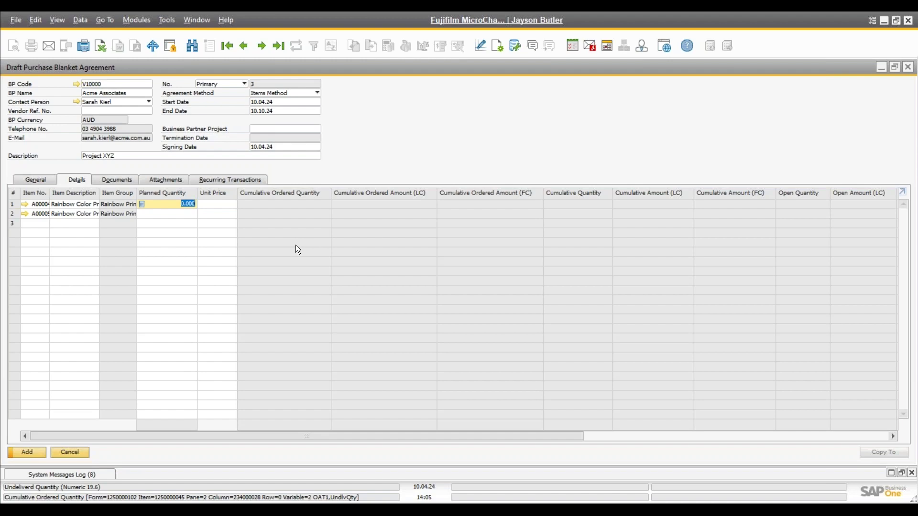
text(240)
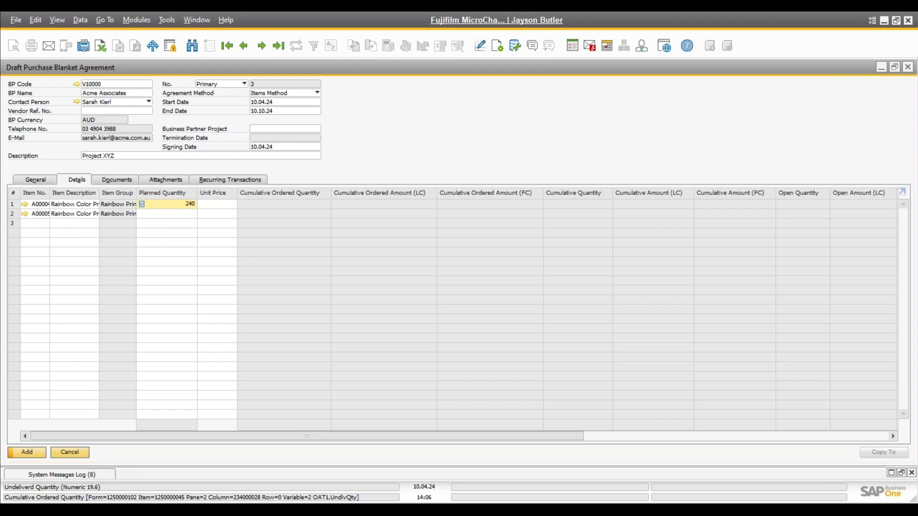
click(193, 214)
text(120)
key(Tab)
Set the unit price to AUD 300 for item A00004 and AUD 400 for item A00005.
click(235, 204)
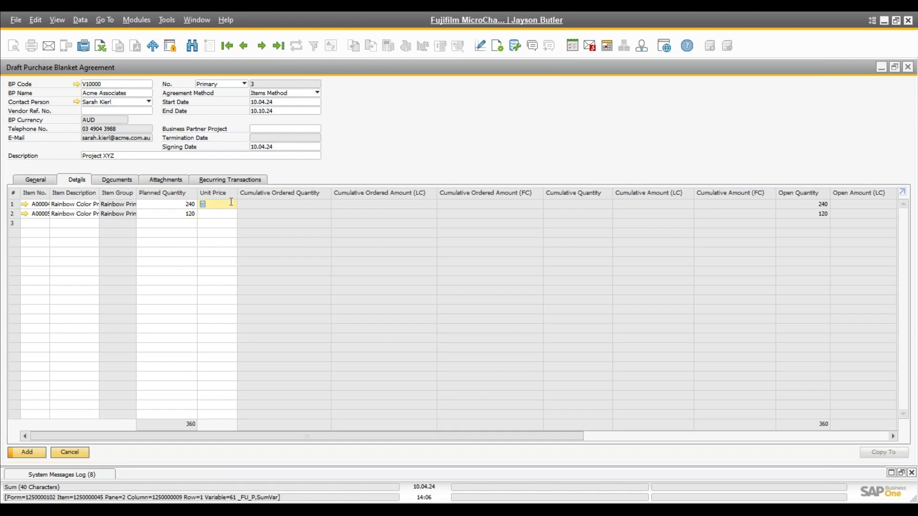
text(300)
click(224, 214)
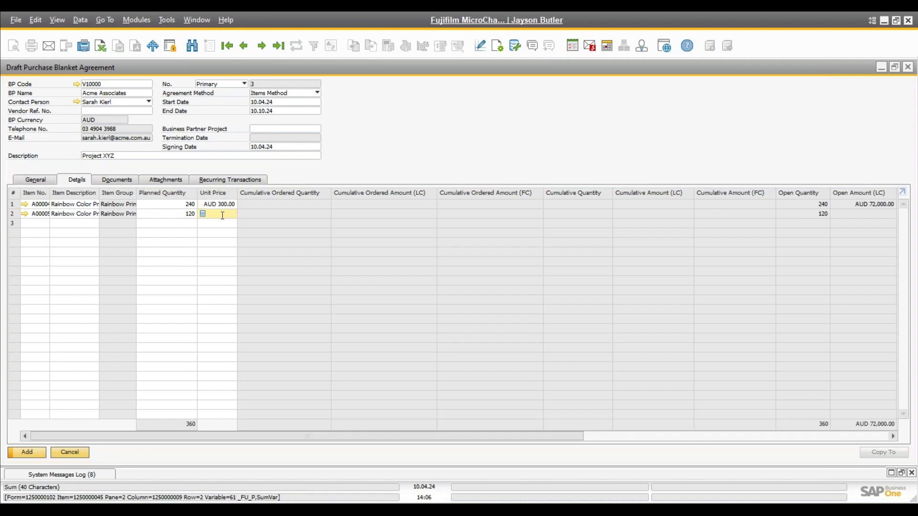
text(400)
key(Tab)
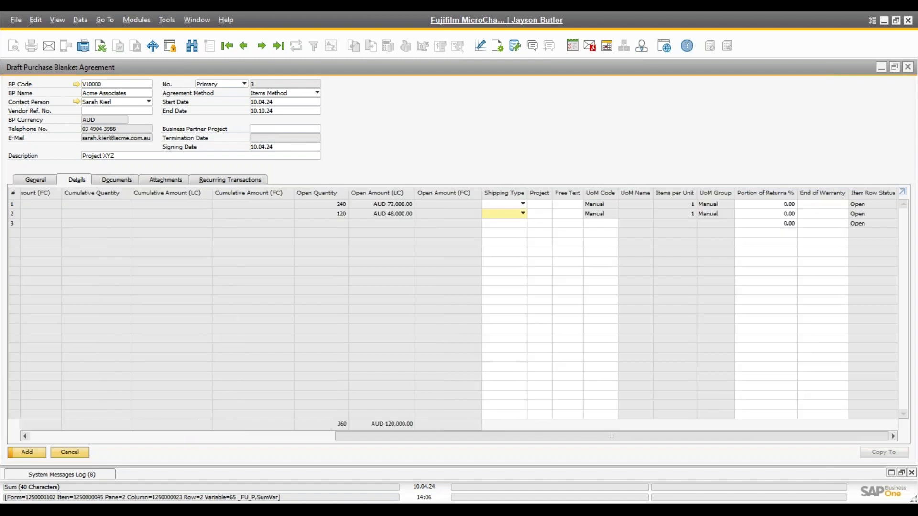
drag(366, 435, 35, 435)
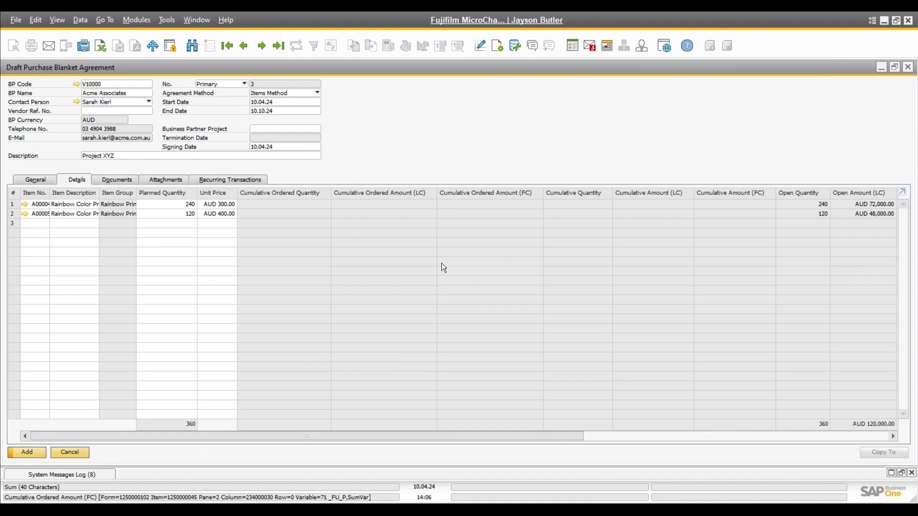
Examine the remaining detail columns of both item lines, including free text, portion of returns and end of warranty.
drag(529, 435, 812, 426)
click(597, 204)
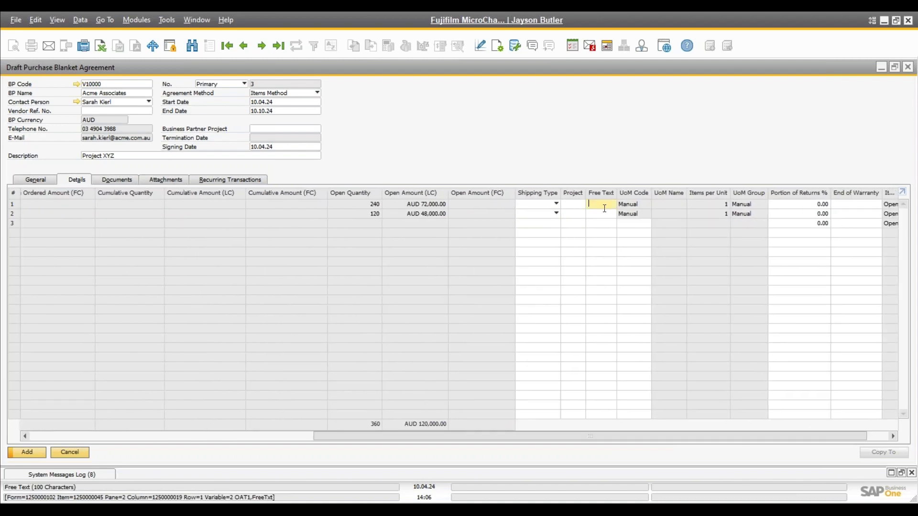
click(818, 203)
click(821, 214)
click(863, 205)
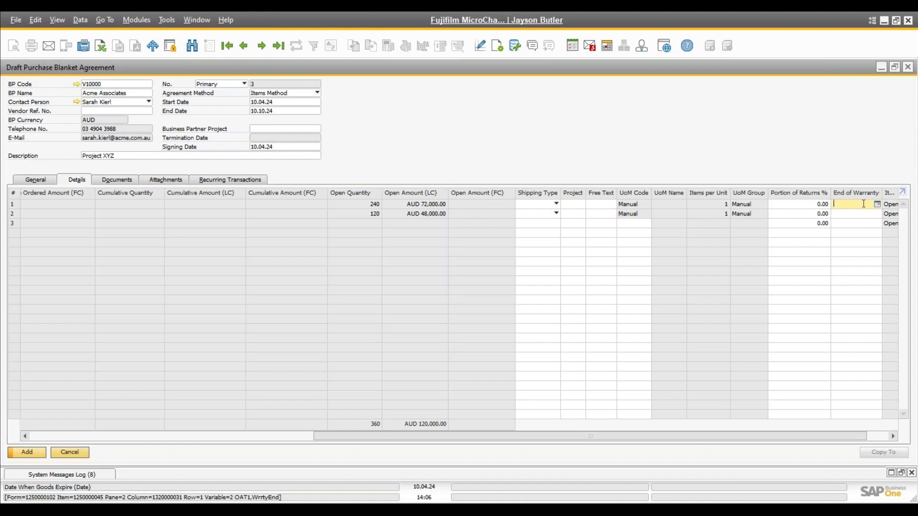
click(802, 201)
click(820, 213)
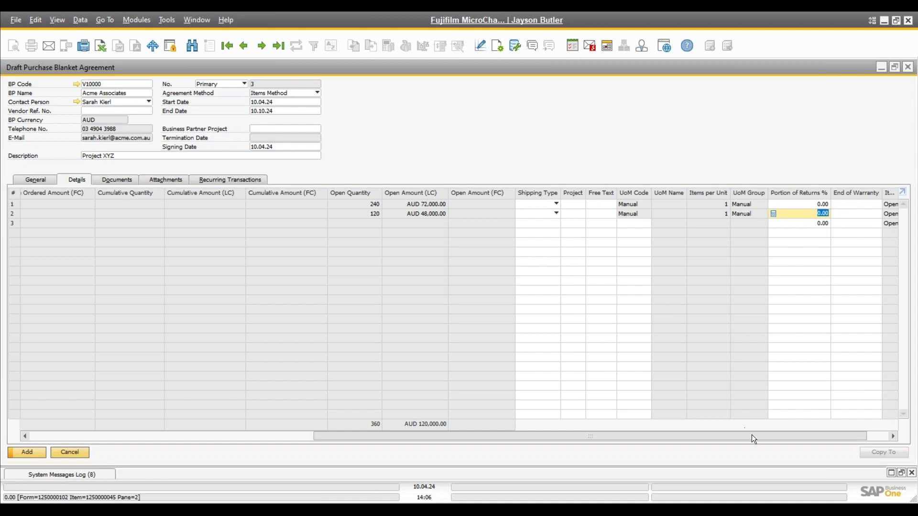
drag(752, 435, 371, 415)
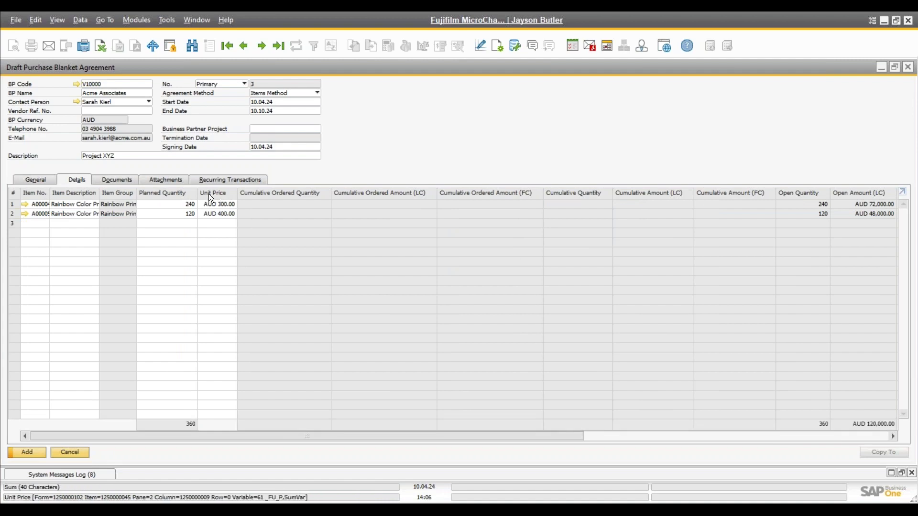
In the row details of item A00004, set up a monthly release line from 10.04.24 to 10.05.24.
double_click(13, 204)
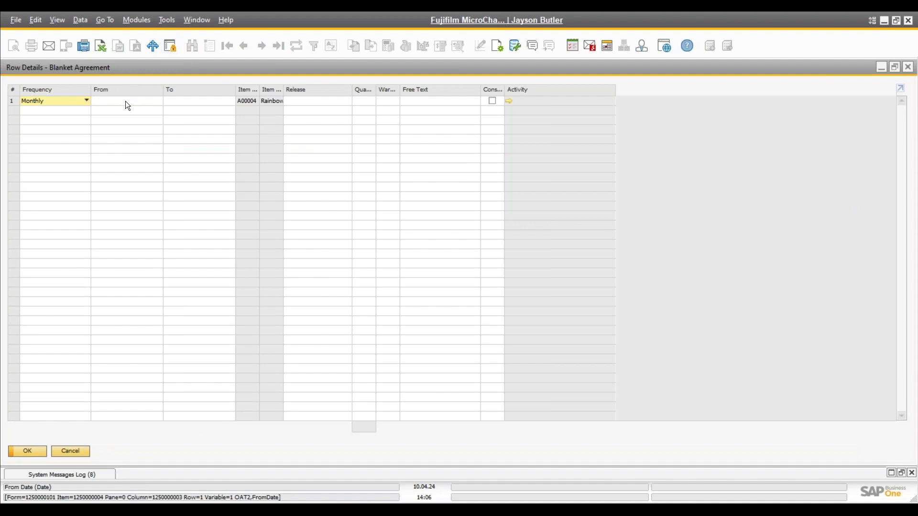
click(126, 101)
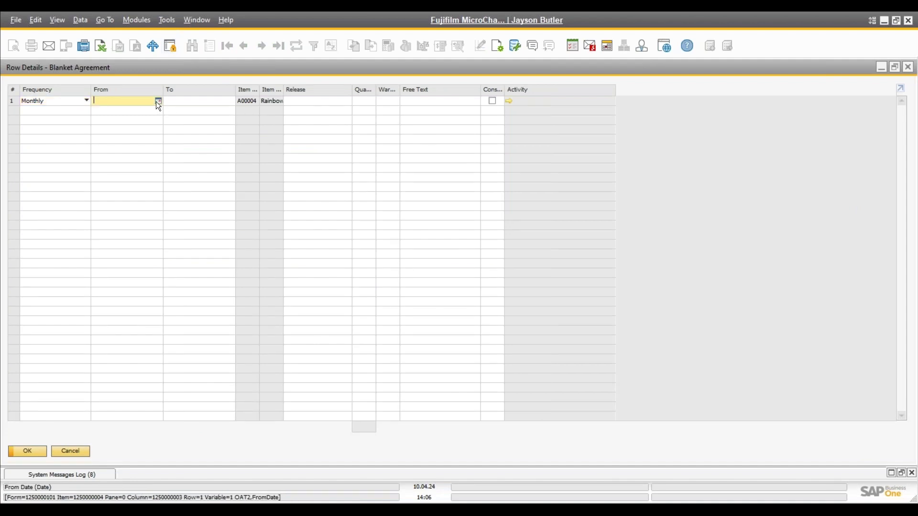
click(82, 101)
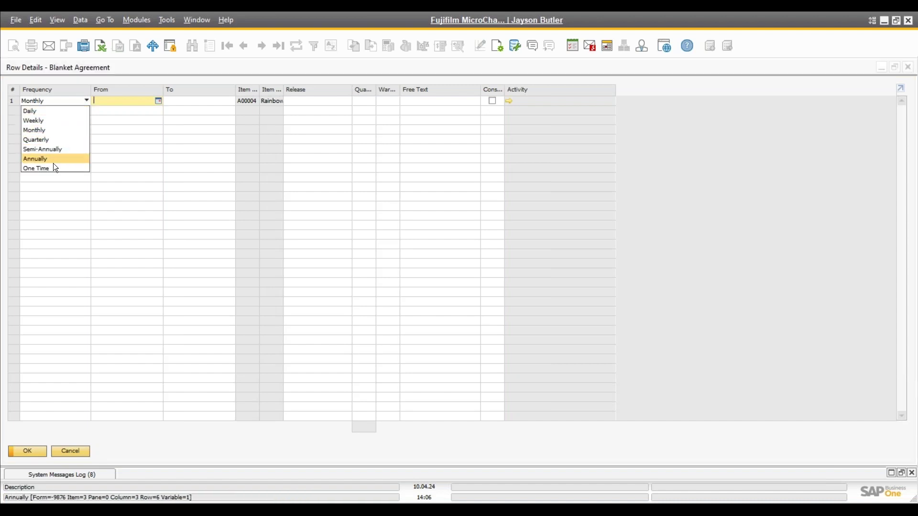
click(42, 130)
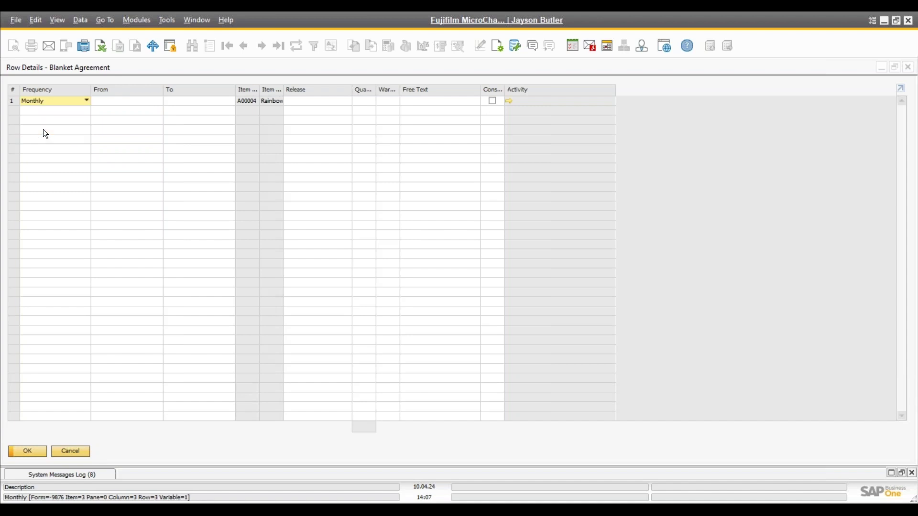
click(113, 102)
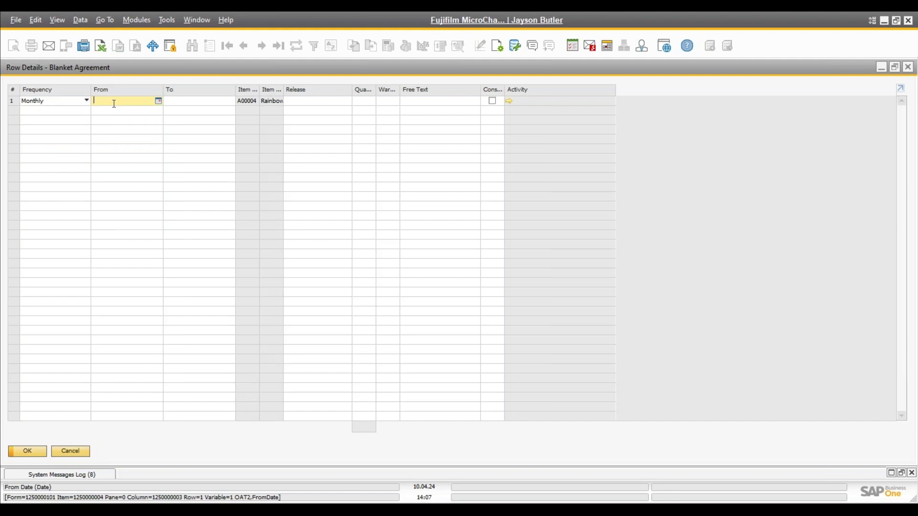
text(t)
key(Tab)
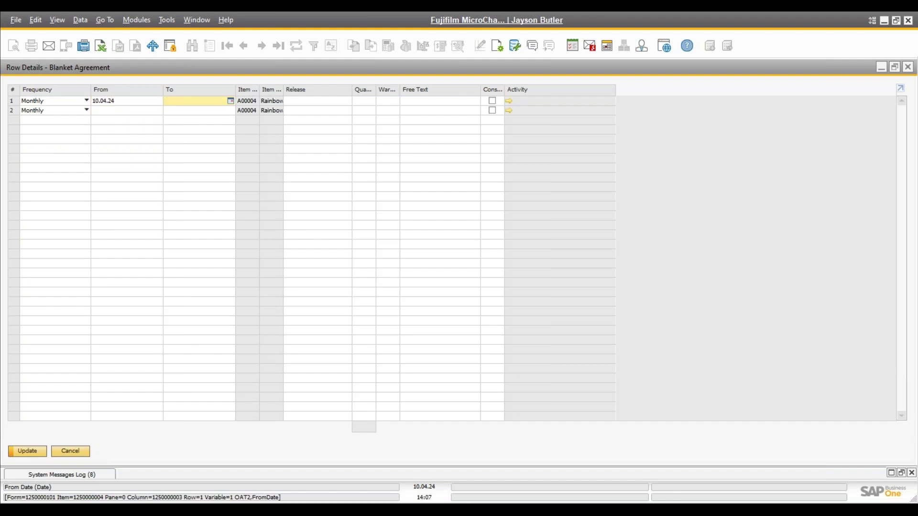
text(10.05.24)
key(Tab)
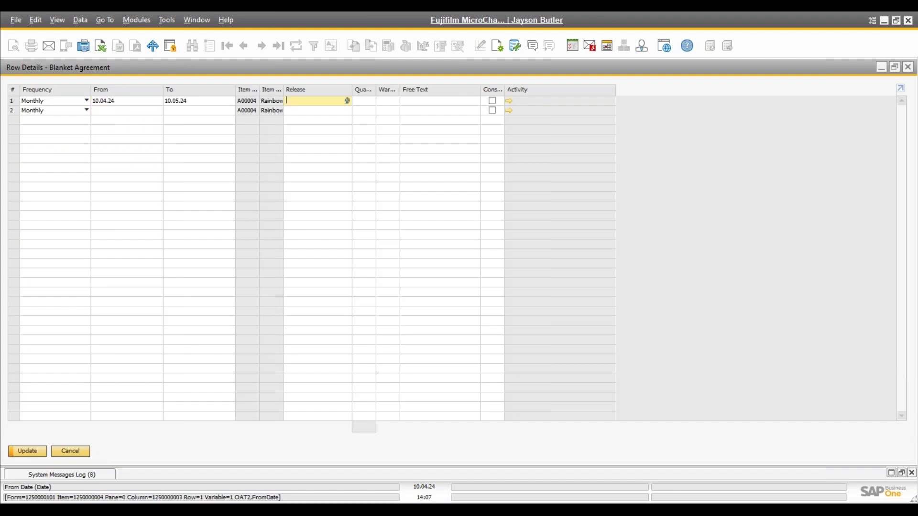
Set the release line's quantity to 100 and assign it to warehouse 01, General Warehouse.
click(363, 101)
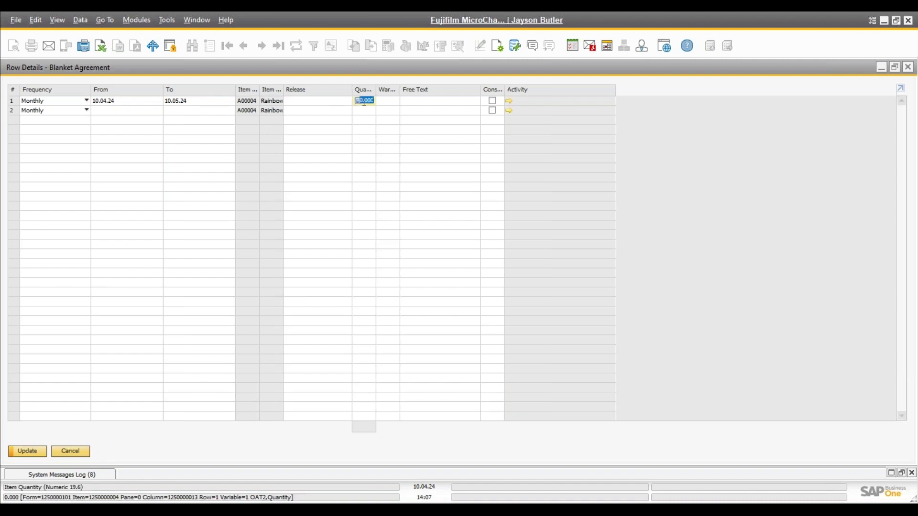
text(2)
text(100)
key(Tab)
key(Tab)
double_click(332, 233)
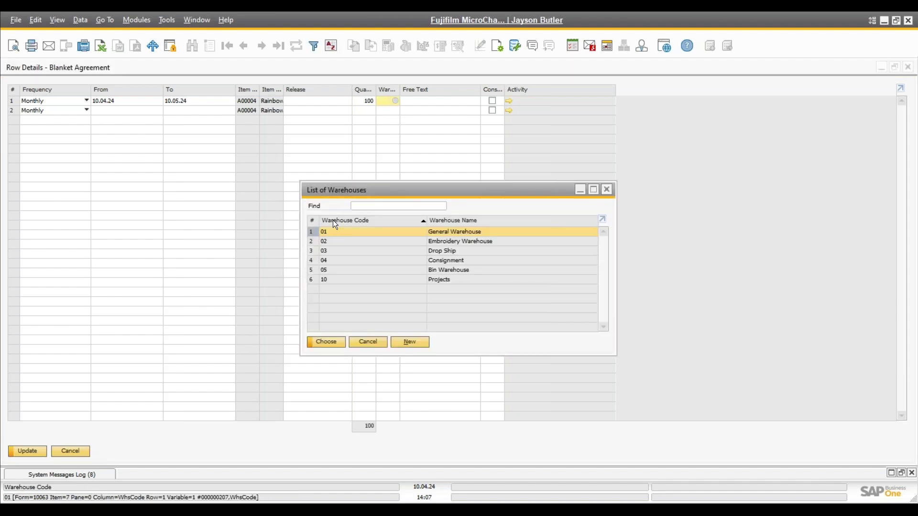
click(429, 102)
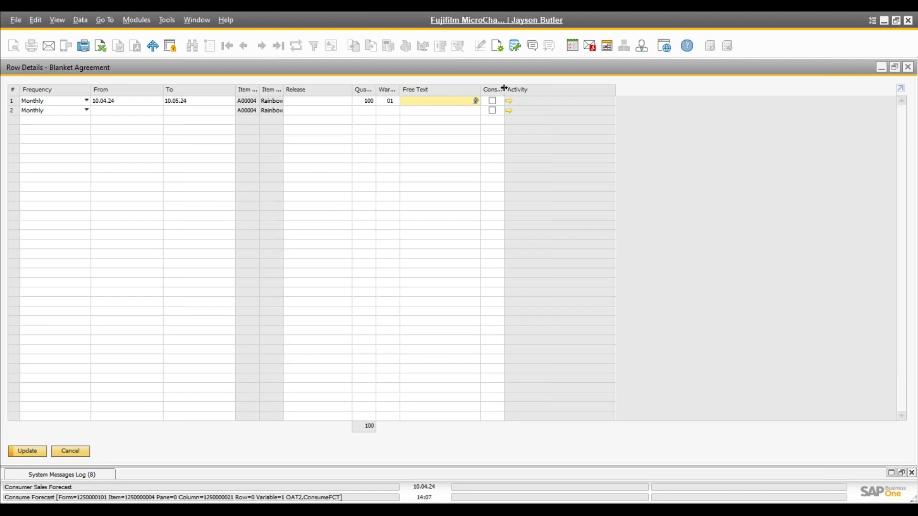
Inspect the release line's Consume Forecast column, dates and linked activity, and close the row details without saving.
drag(505, 88, 559, 90)
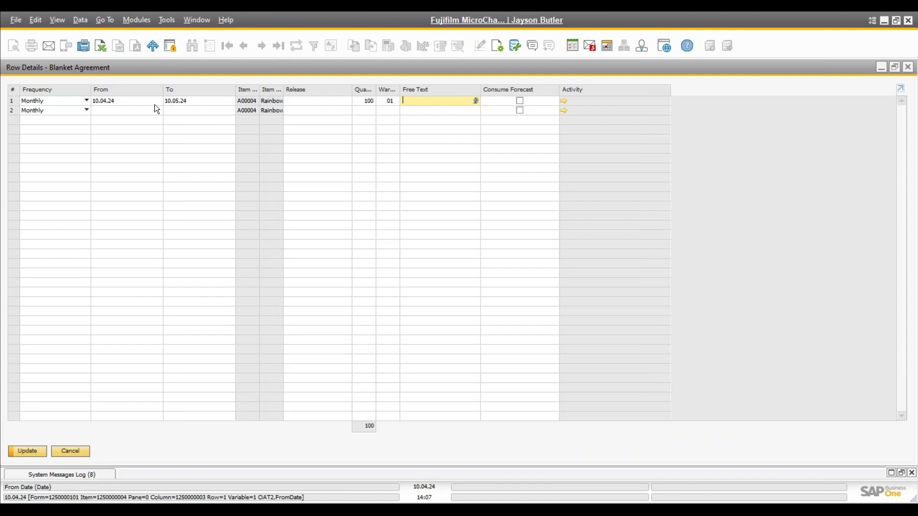
click(119, 101)
click(206, 103)
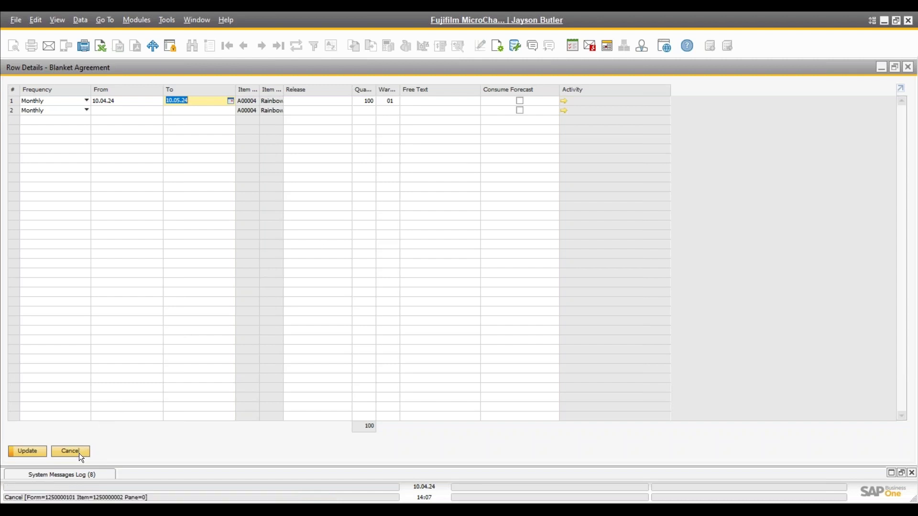
click(564, 101)
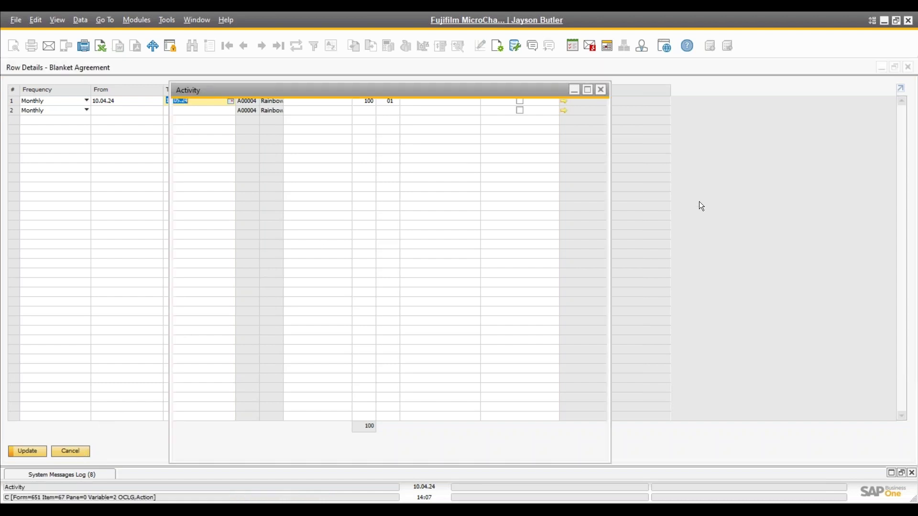
click(601, 90)
click(83, 452)
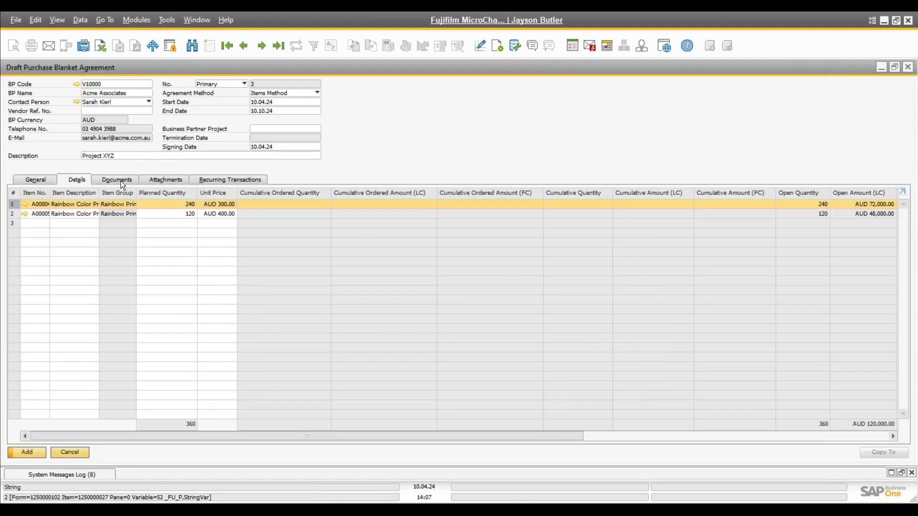
Review the draft agreement's linked documents, attachments and recurring transactions, including the form for defining a new recurring template.
click(121, 181)
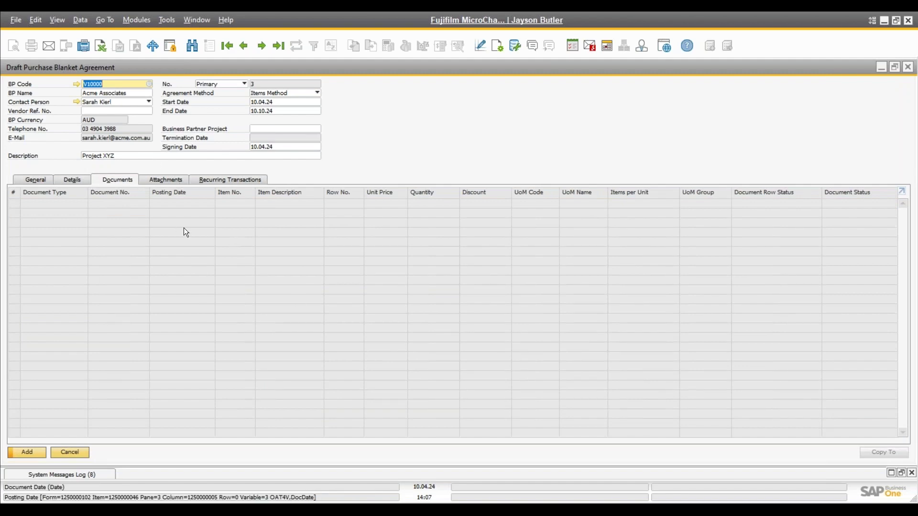
click(171, 177)
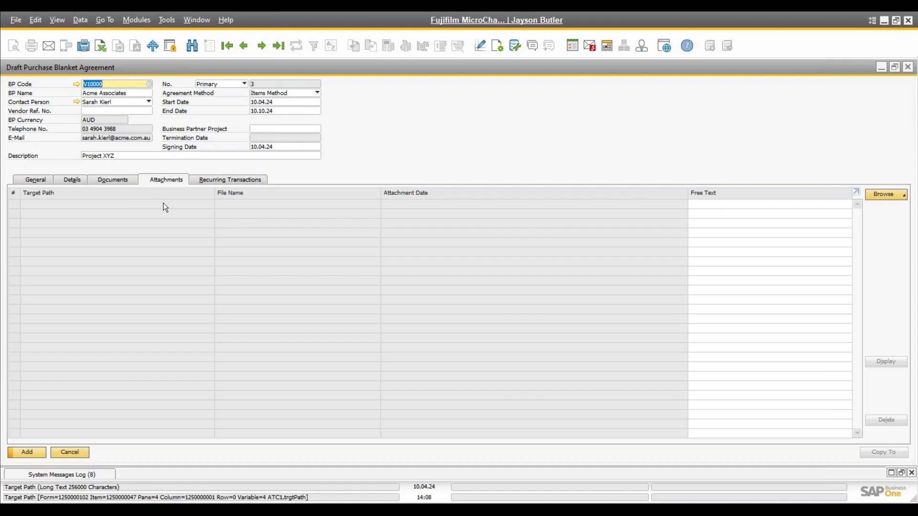
click(244, 181)
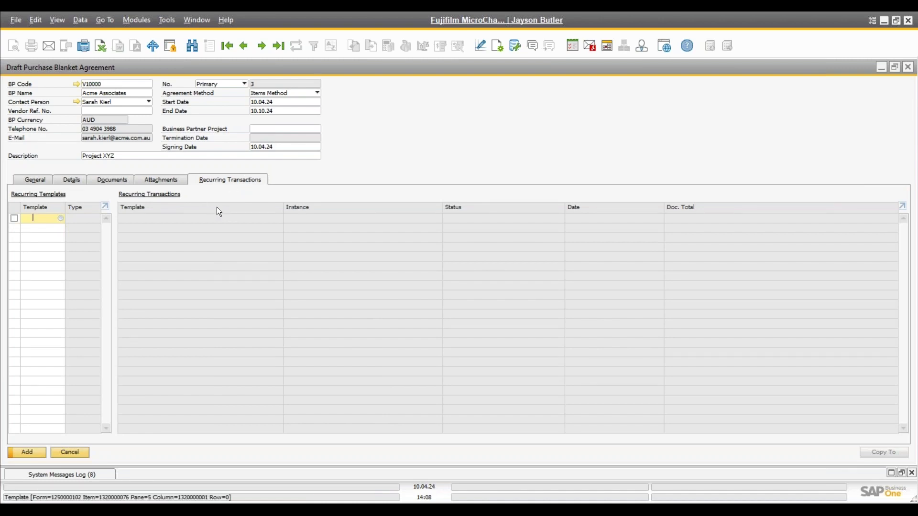
click(61, 219)
click(417, 337)
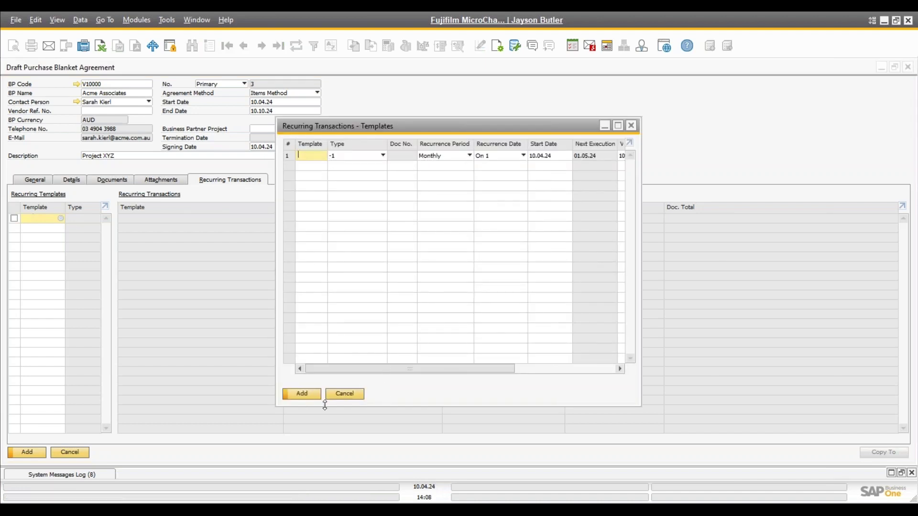
click(347, 394)
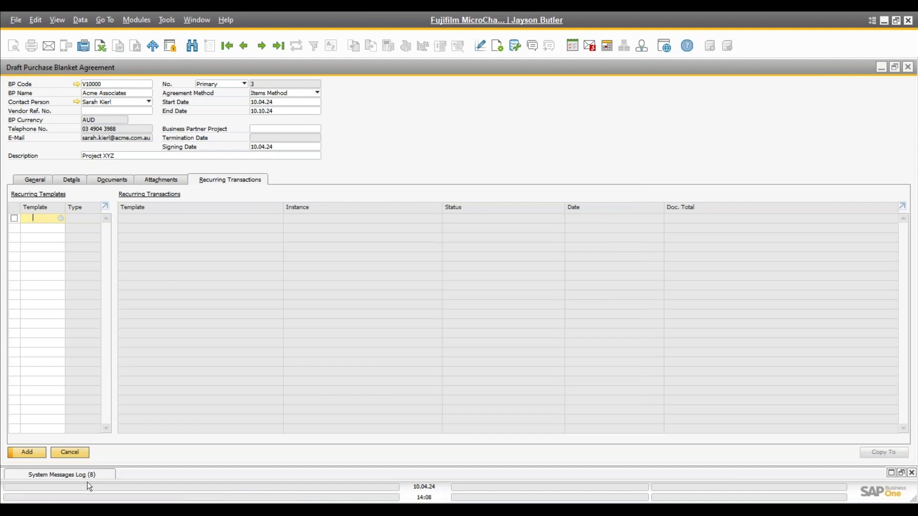
Discard the draft agreement and bring up the existing Acme Associates blanket agreement that starts on 09.04.24.
click(70, 453)
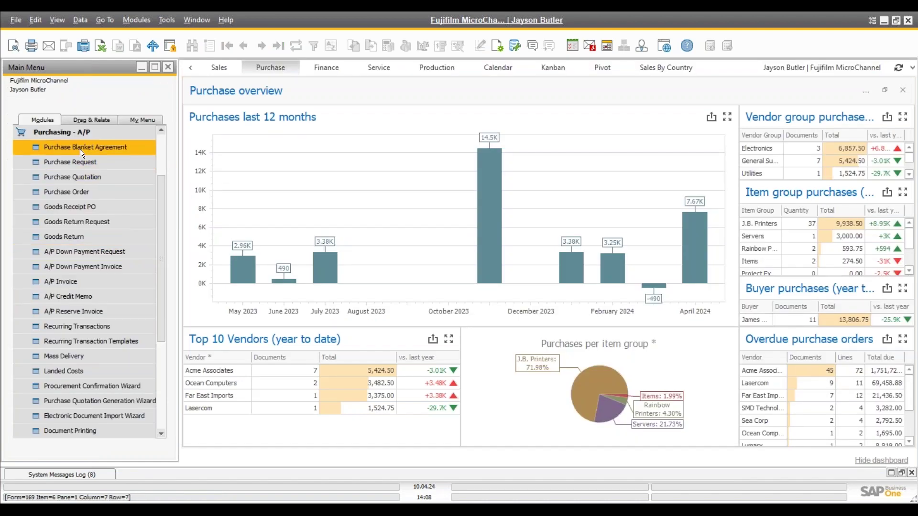
click(79, 149)
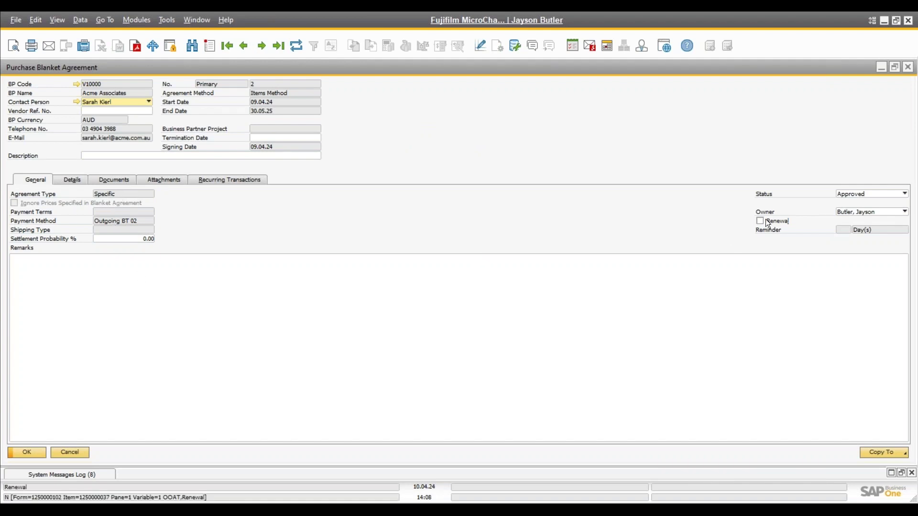
Change the blanket agreement's status to On Hold and save the update.
click(859, 194)
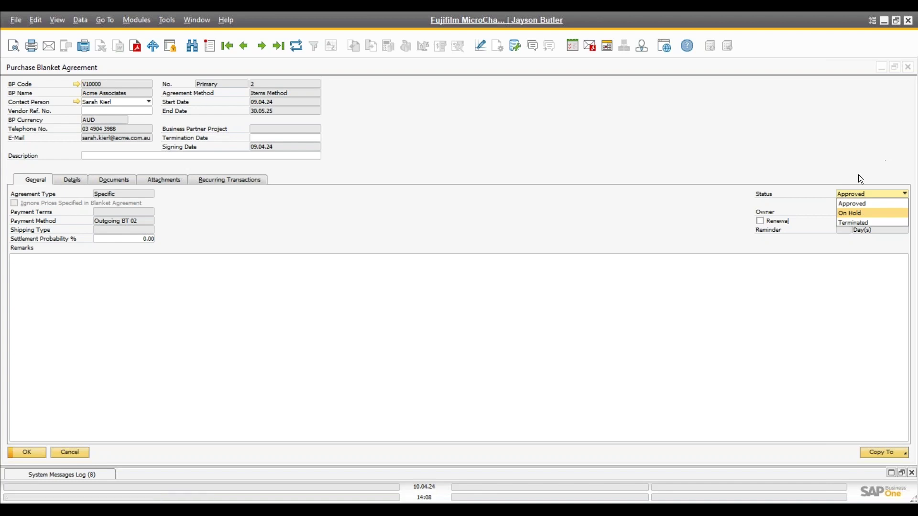
click(854, 216)
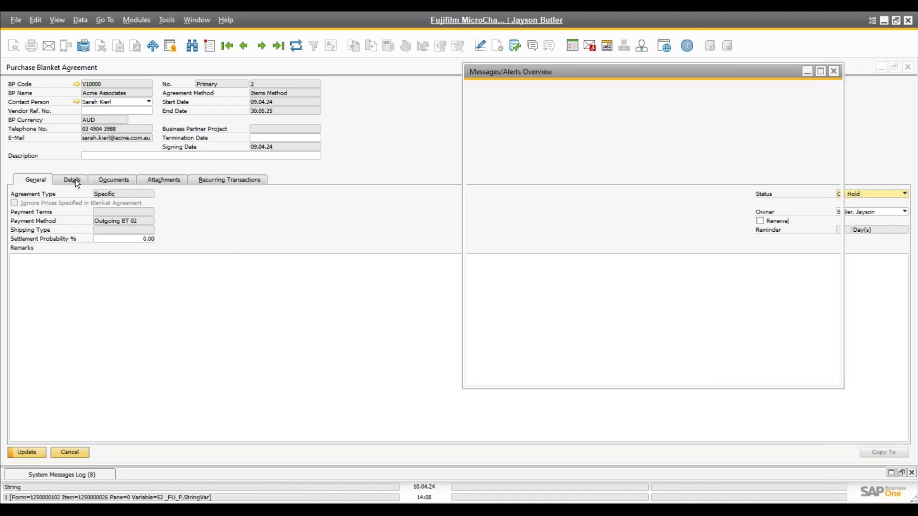
click(828, 70)
click(72, 176)
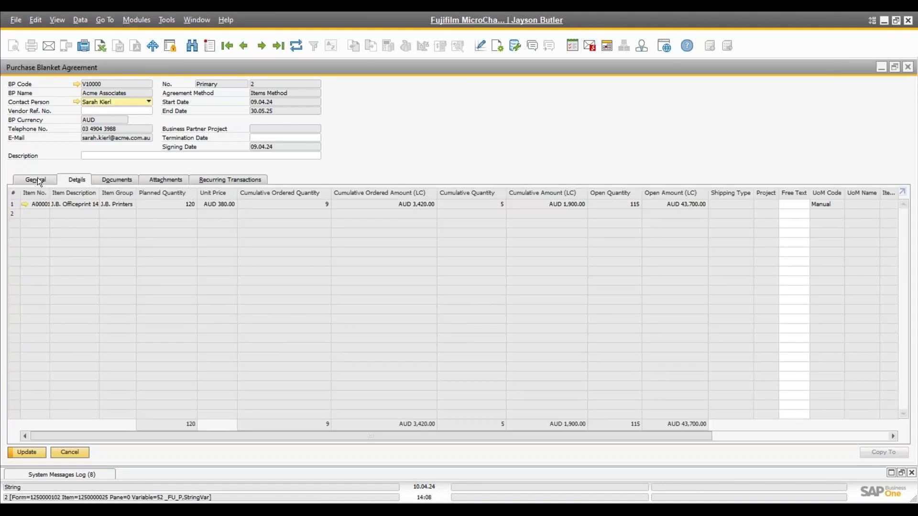
click(37, 180)
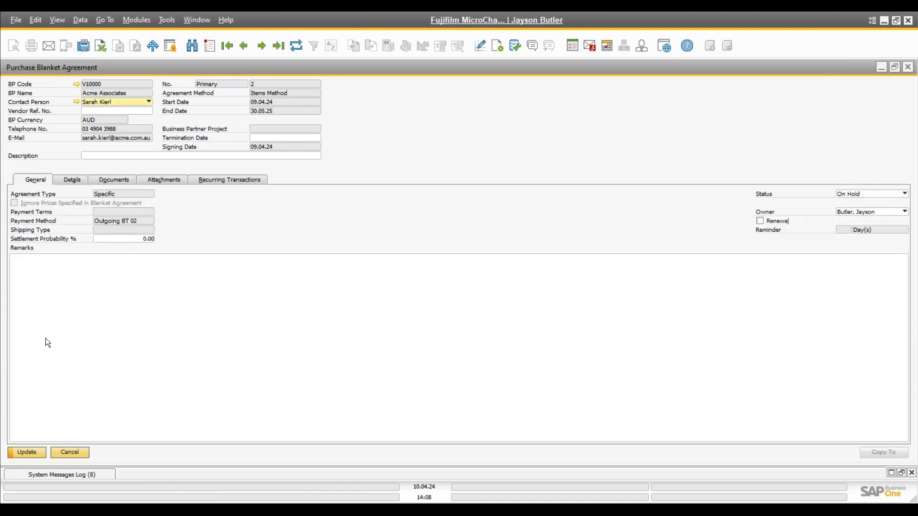
click(27, 453)
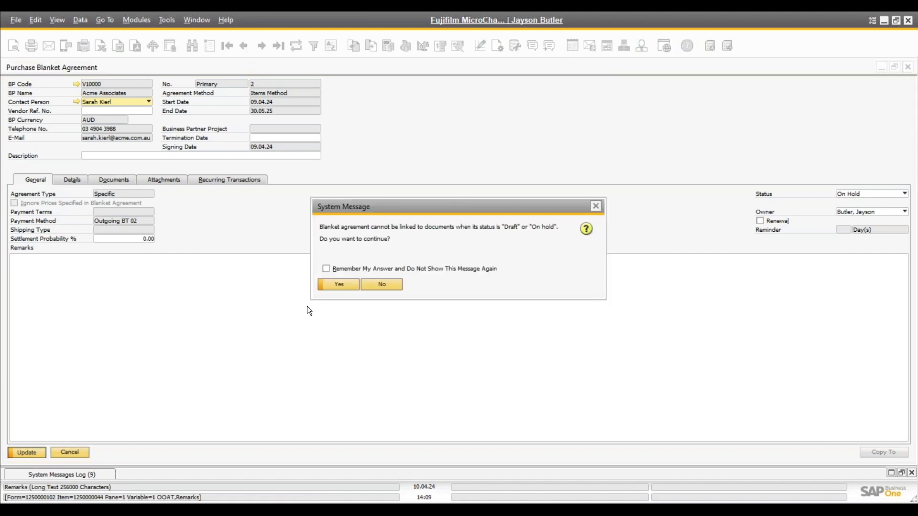
click(339, 286)
Set the blanket agreement's status back to Approved and save the update.
click(83, 178)
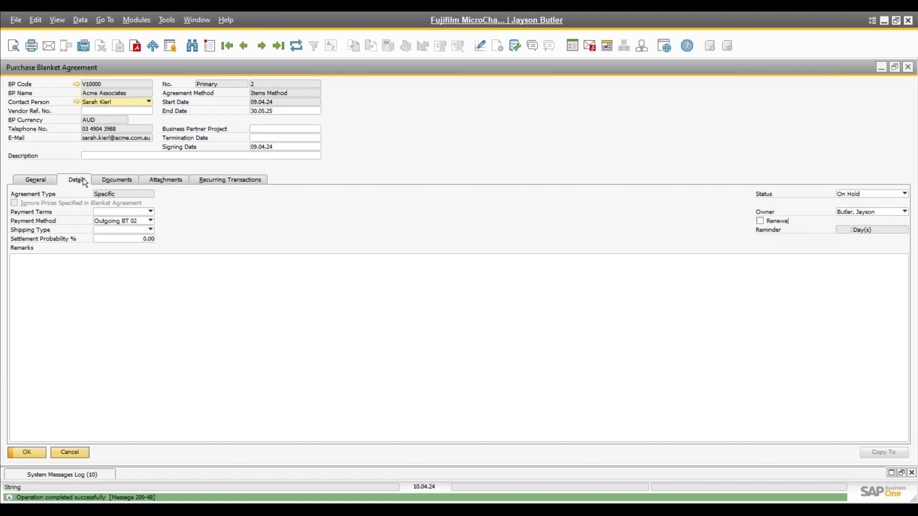
click(36, 180)
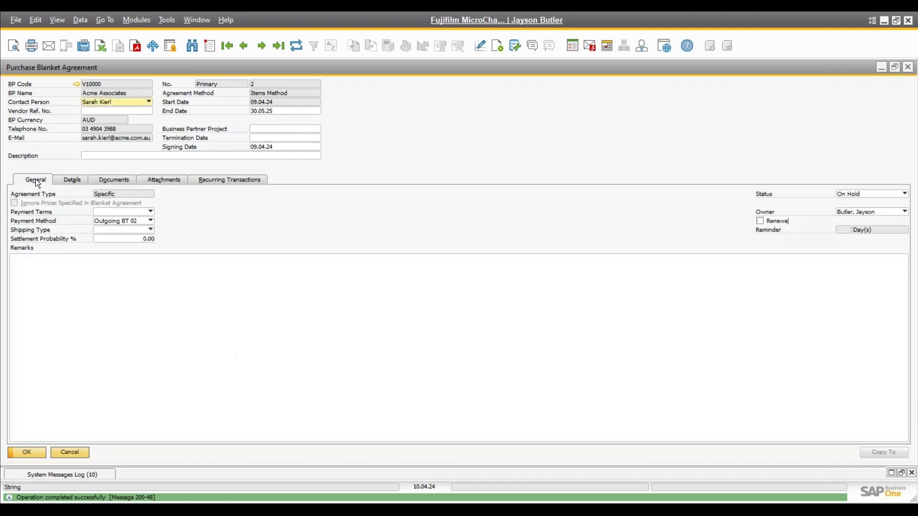
click(846, 194)
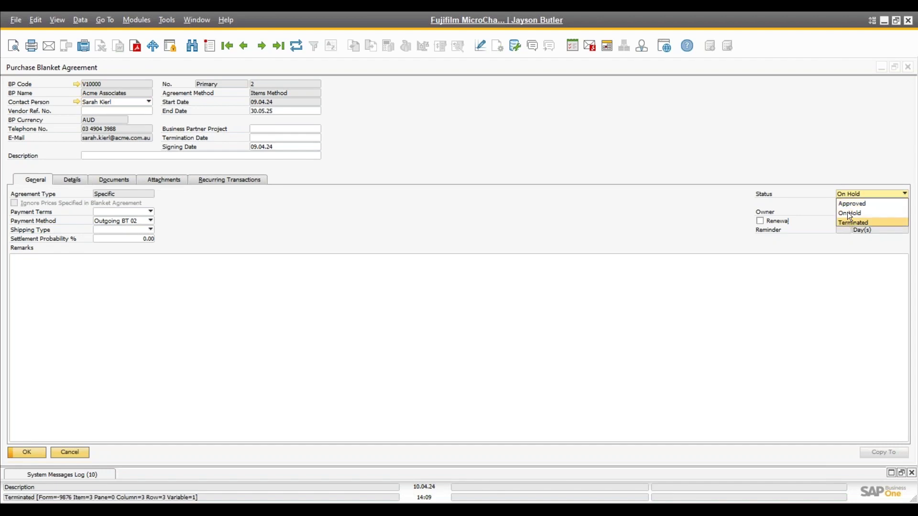
click(848, 203)
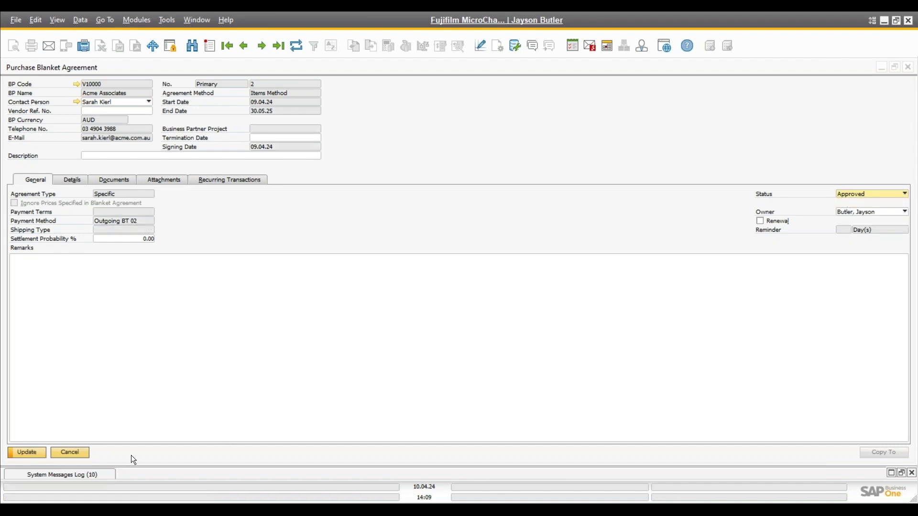
click(27, 452)
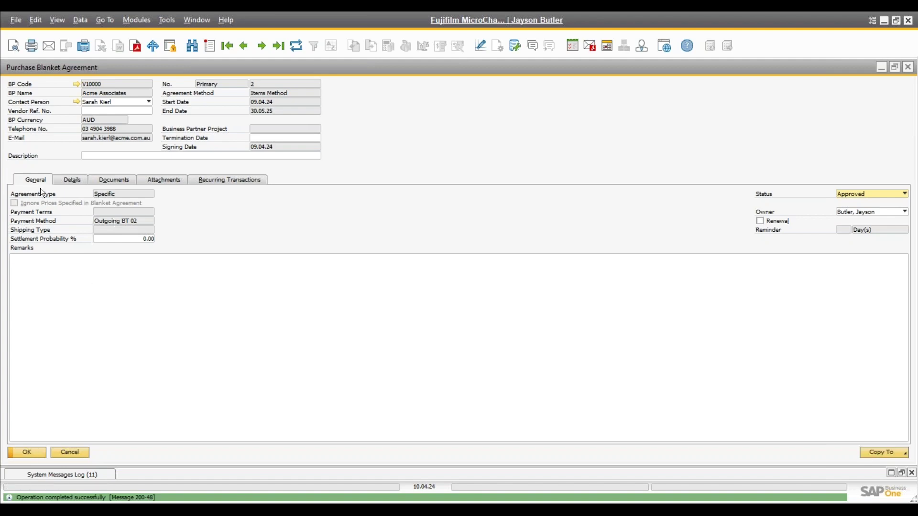
Examine the agreement's item line, comparing planned, cumulative ordered, cumulative and open quantities and amounts.
click(72, 180)
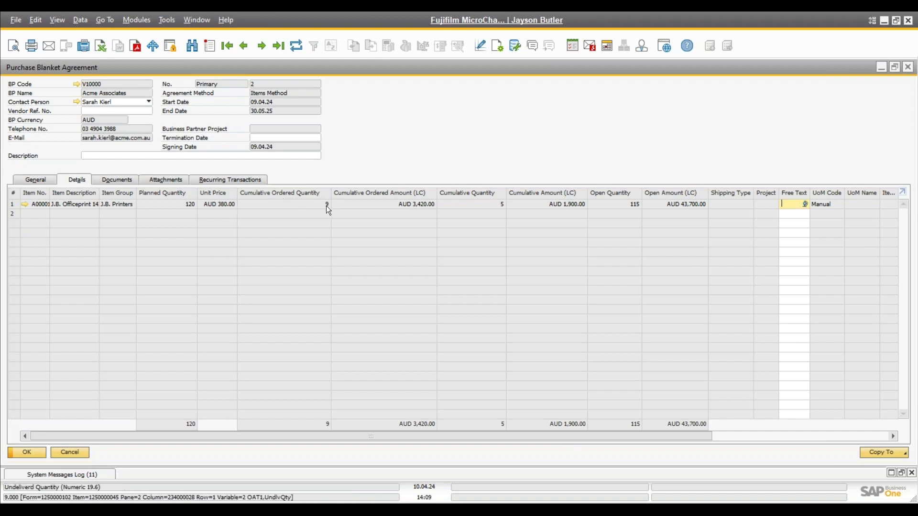
key(ctrl)
key(ctrl)
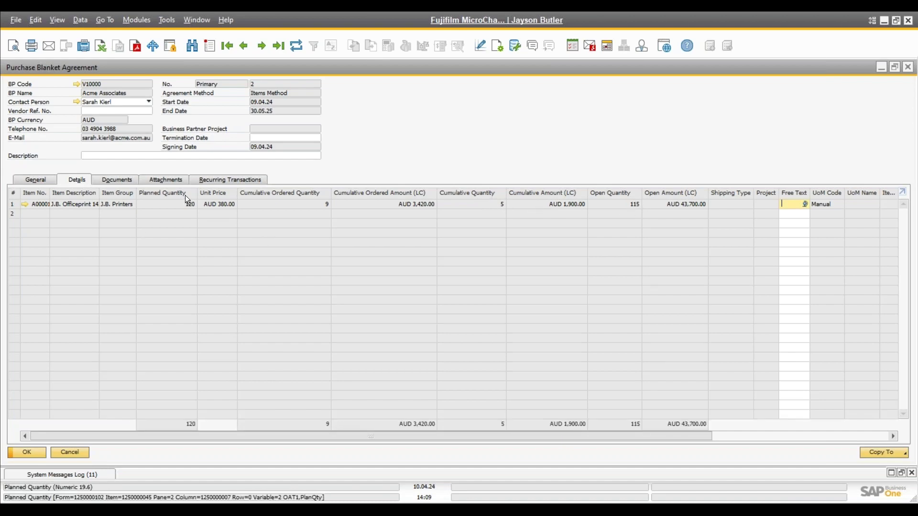
click(190, 208)
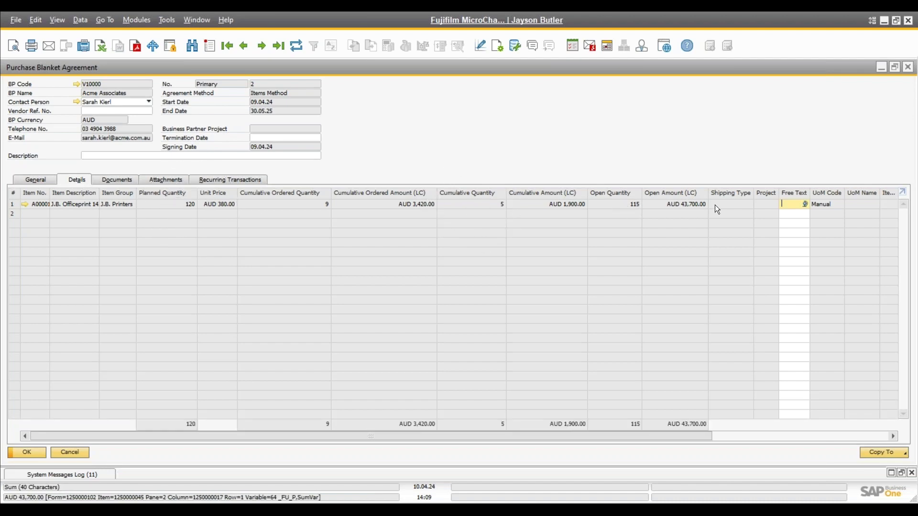
drag(710, 438, 592, 449)
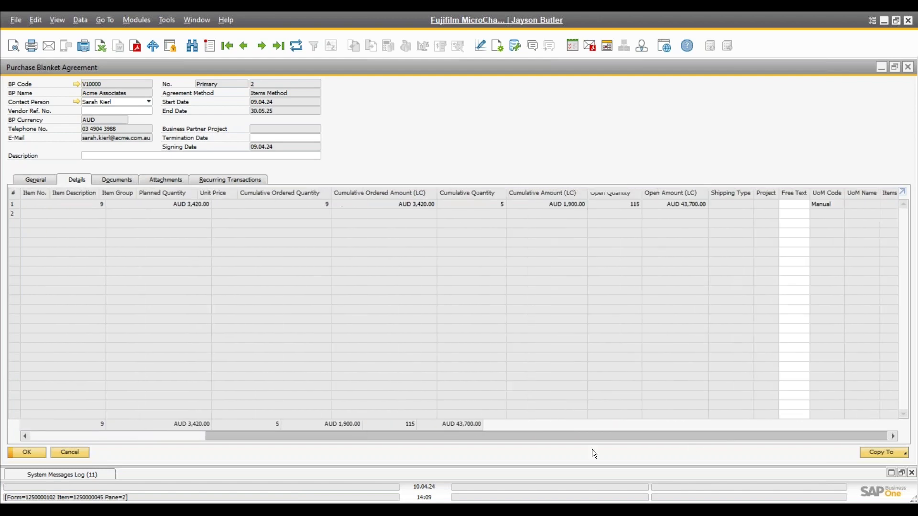
Examine the documents linked to the blanket agreement, comparing the quantities of the purchase orders, A/P invoice and goods receipt PO.
click(101, 180)
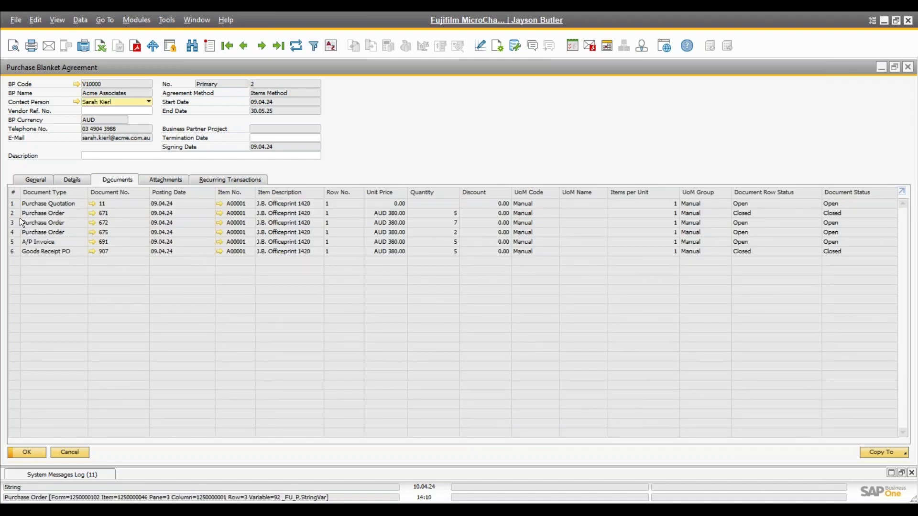
click(125, 213)
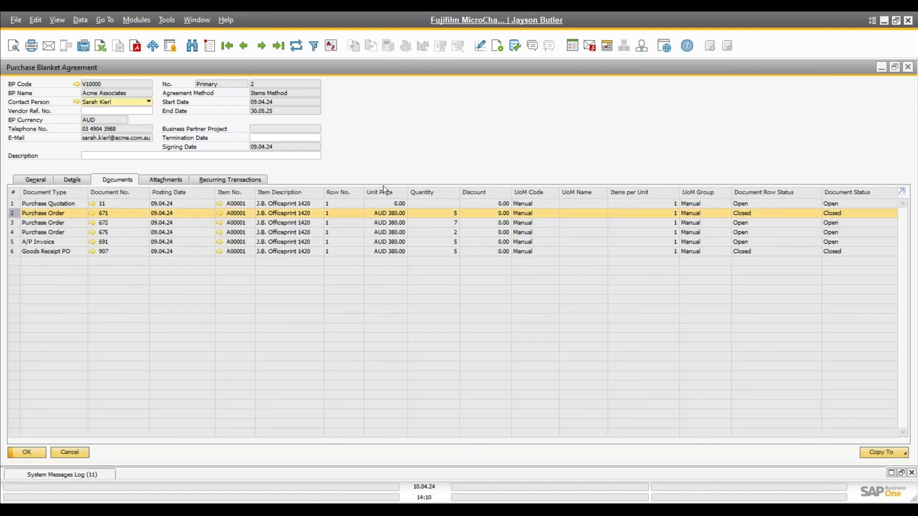
click(14, 232)
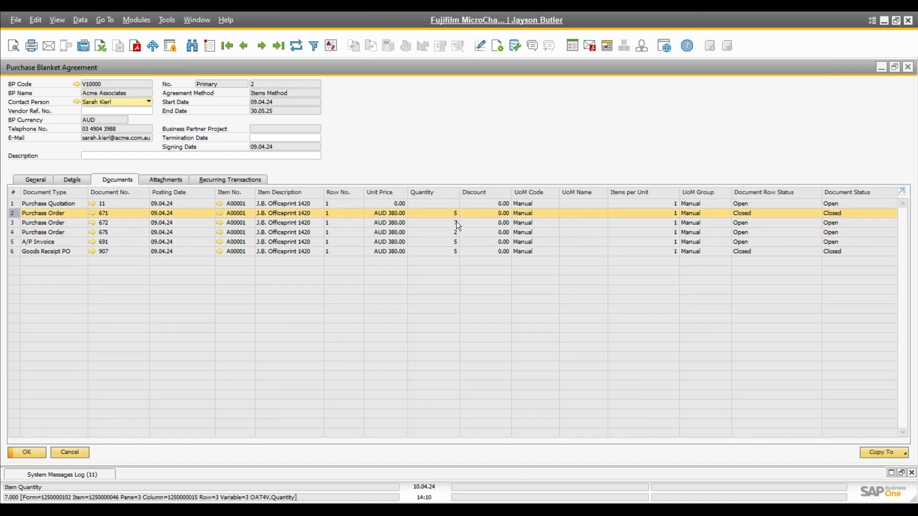
click(11, 244)
click(10, 252)
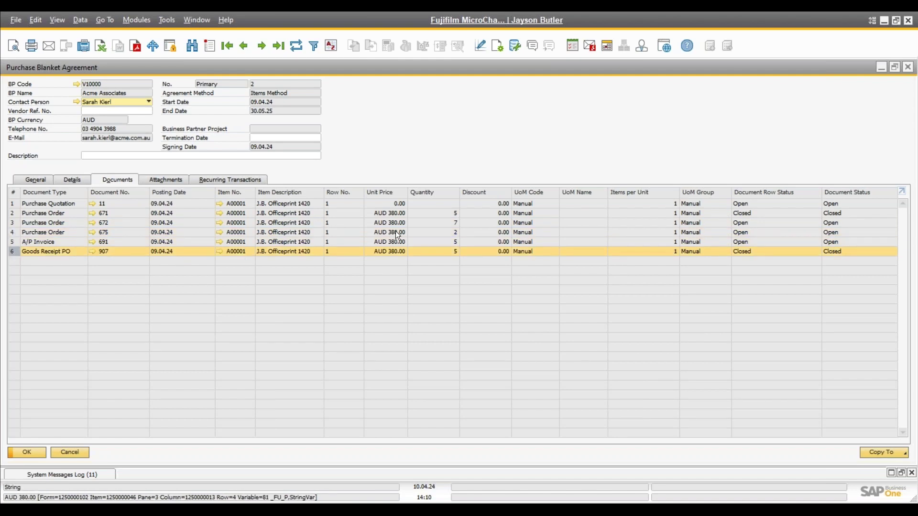
click(457, 222)
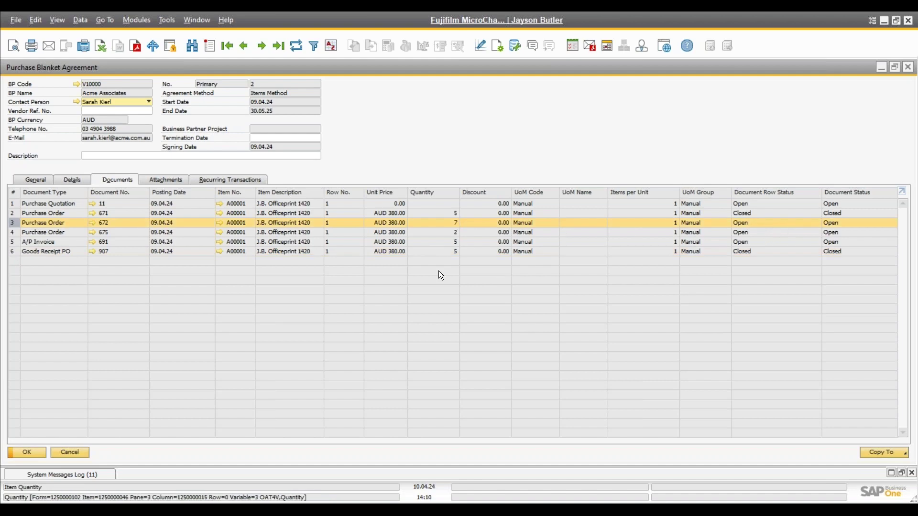
click(13, 233)
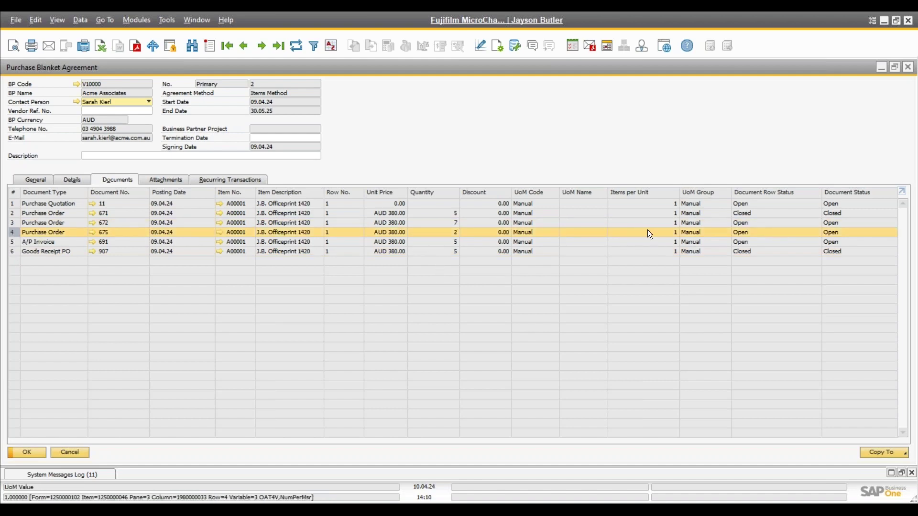
click(472, 225)
click(457, 232)
click(455, 226)
click(456, 232)
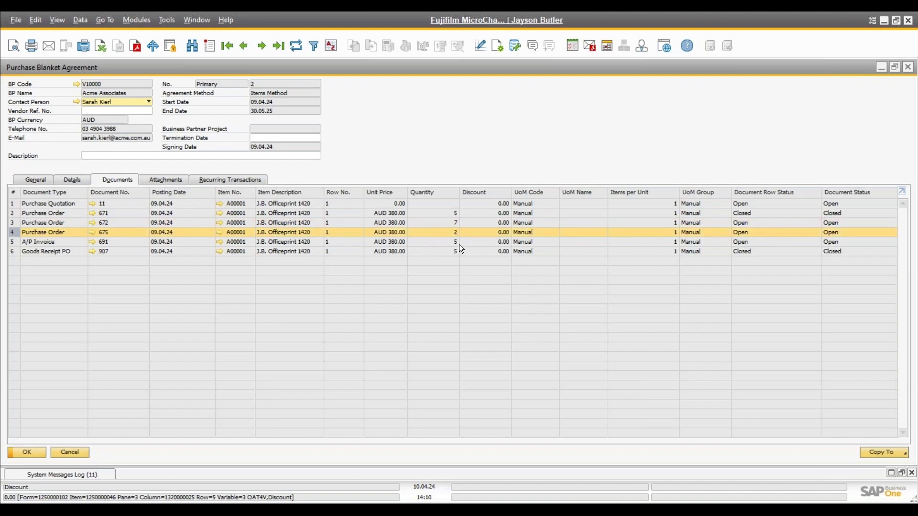
click(458, 214)
click(460, 248)
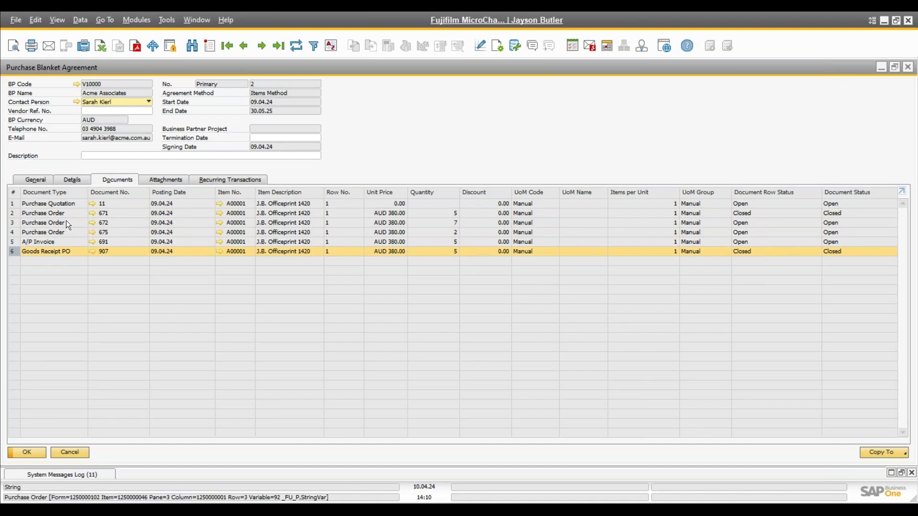
Review the monthly schedule dates, quantities and warehouses in the J.B. Officeprint 1420 line's row details, and close it without changes.
click(62, 179)
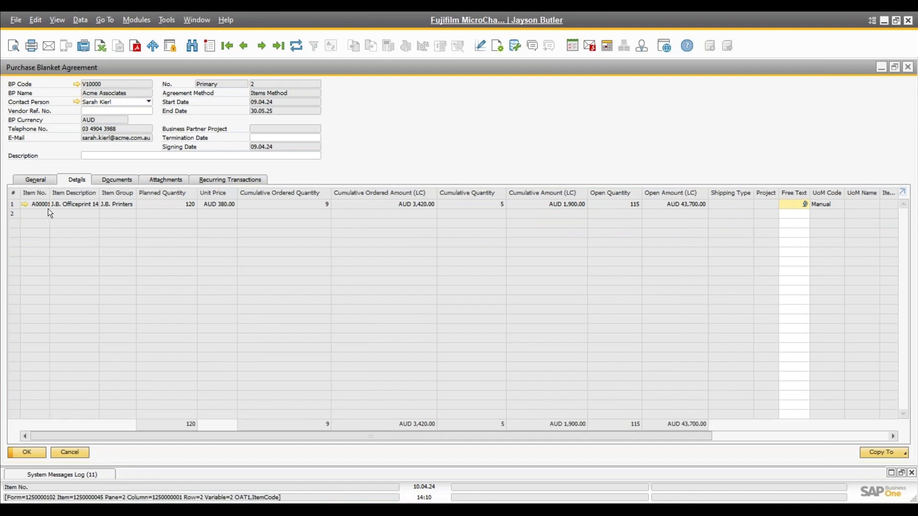
double_click(12, 208)
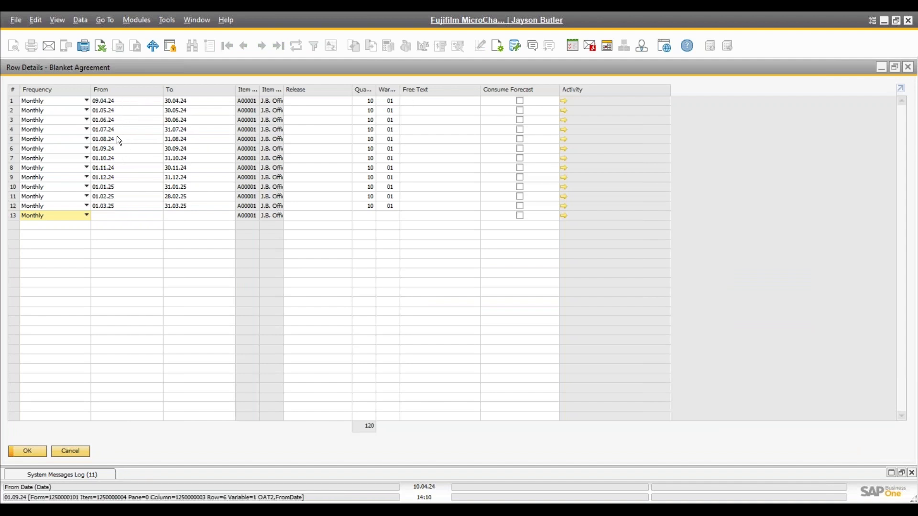
click(360, 101)
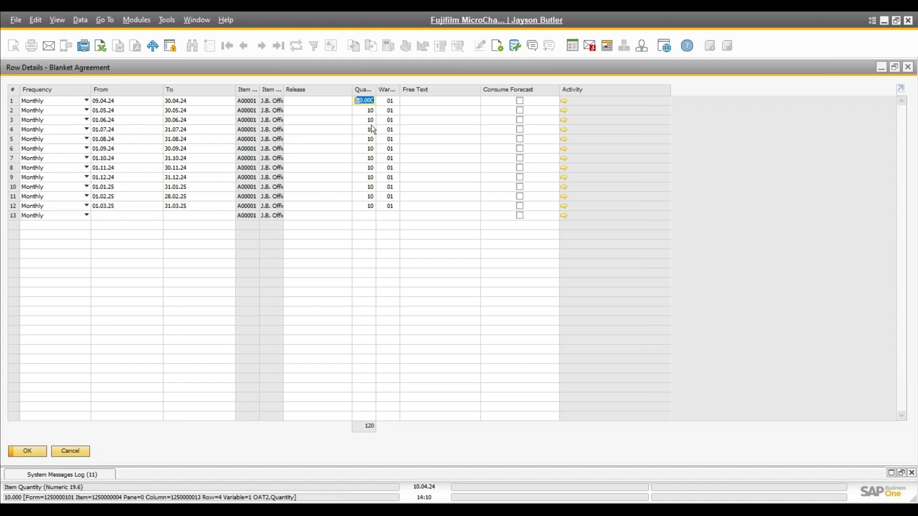
click(393, 121)
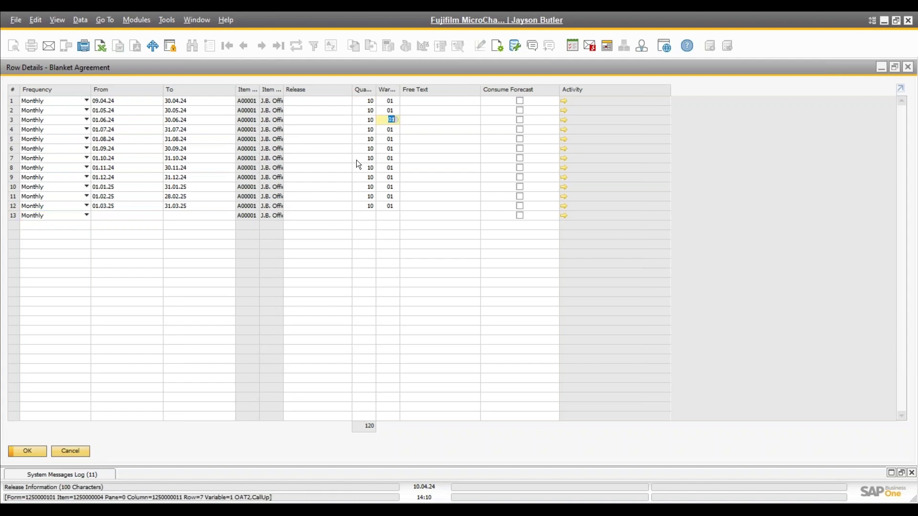
click(75, 451)
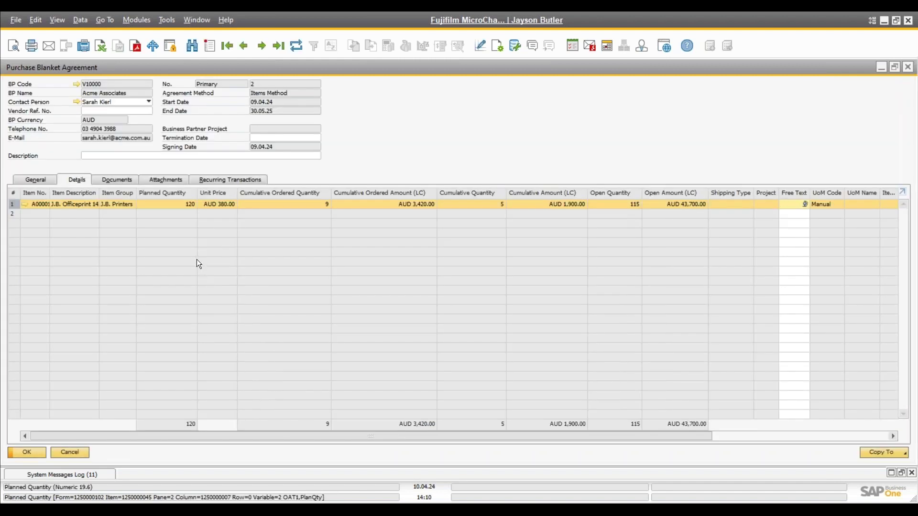
Copy the blanket agreement to a purchase order and set the J.B. Officeprint 1420 line's quantity to 5.
click(32, 179)
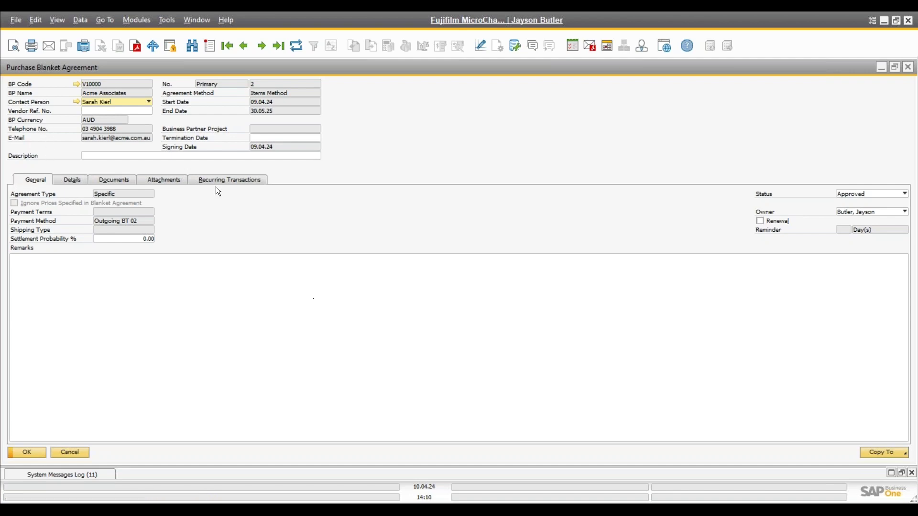
click(889, 453)
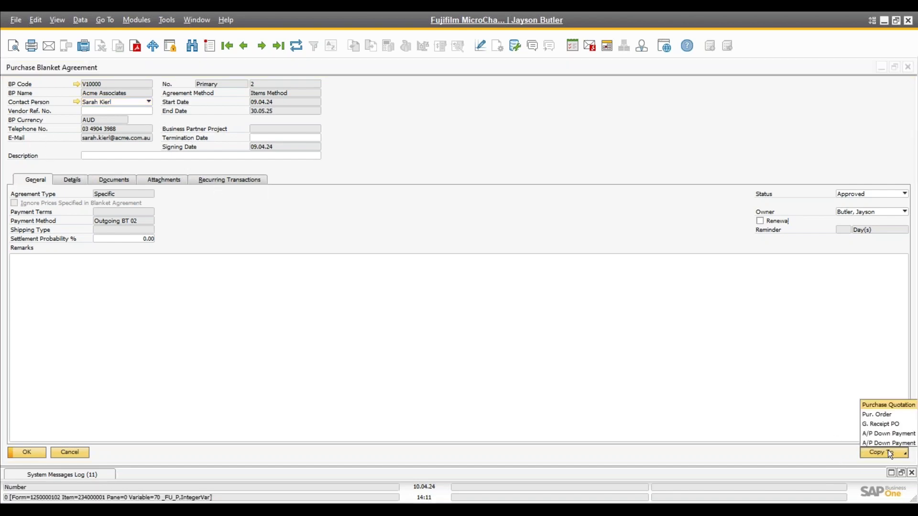
click(881, 416)
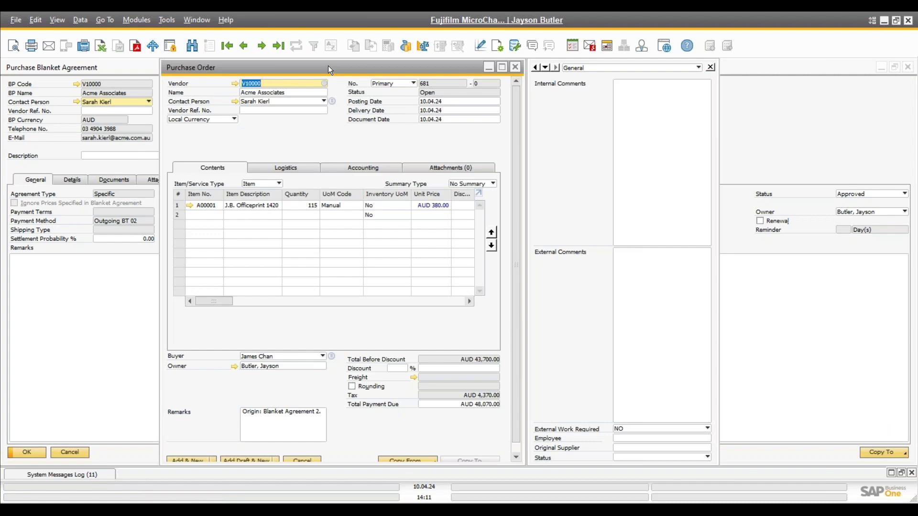
double_click(328, 66)
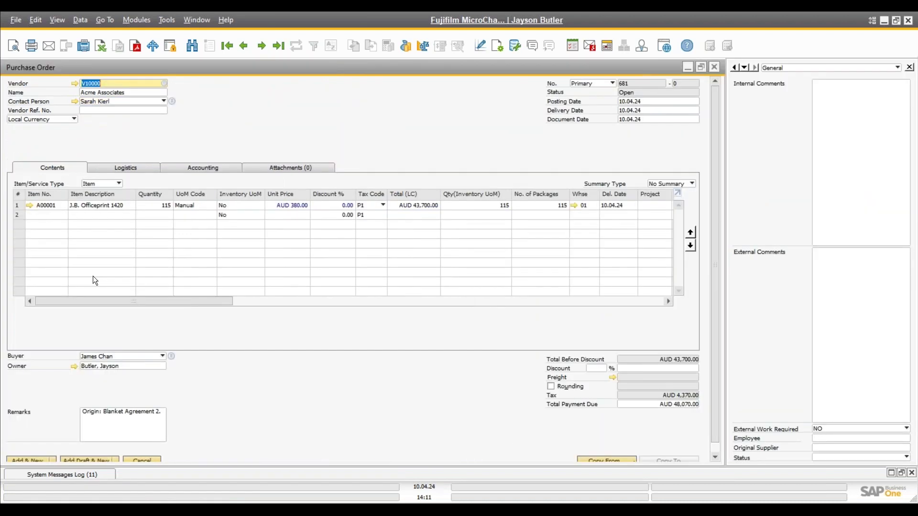
click(154, 206)
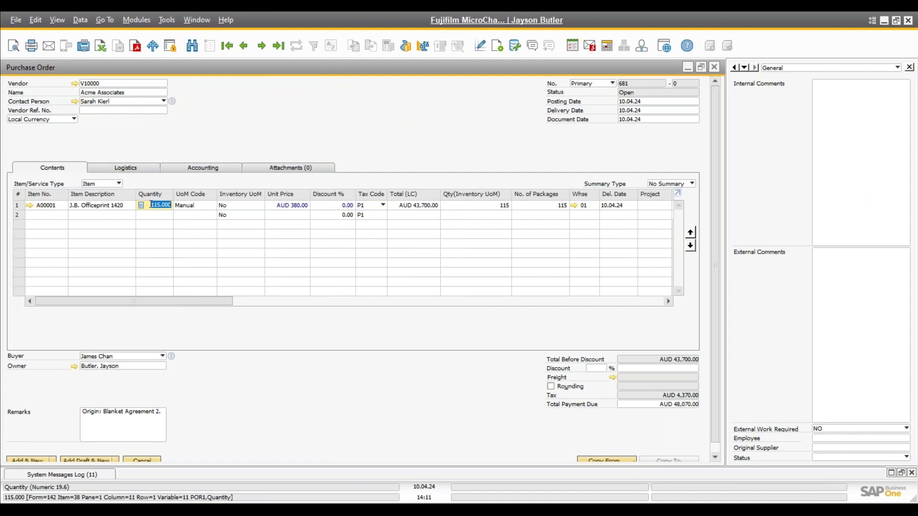
text(5)
key(Tab)
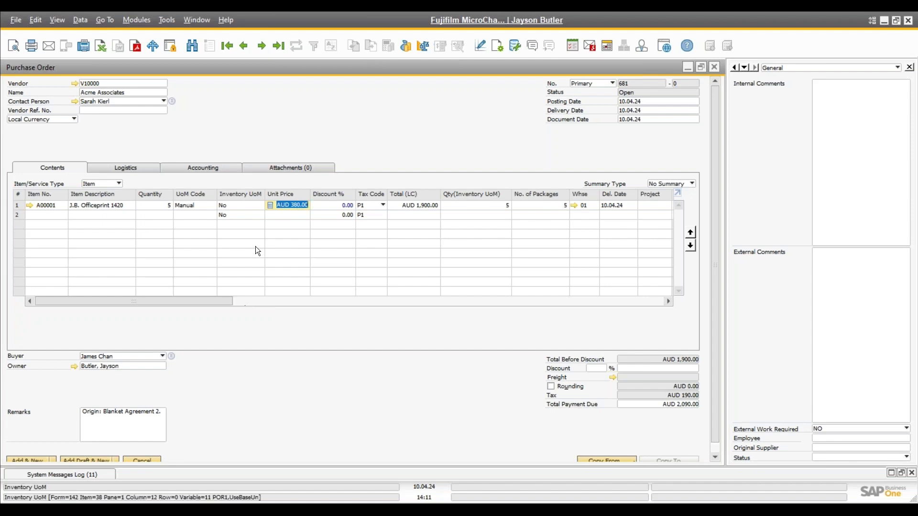
Check the order line's unit price, blanket agreement number and price source, and cancel the purchase order.
click(290, 205)
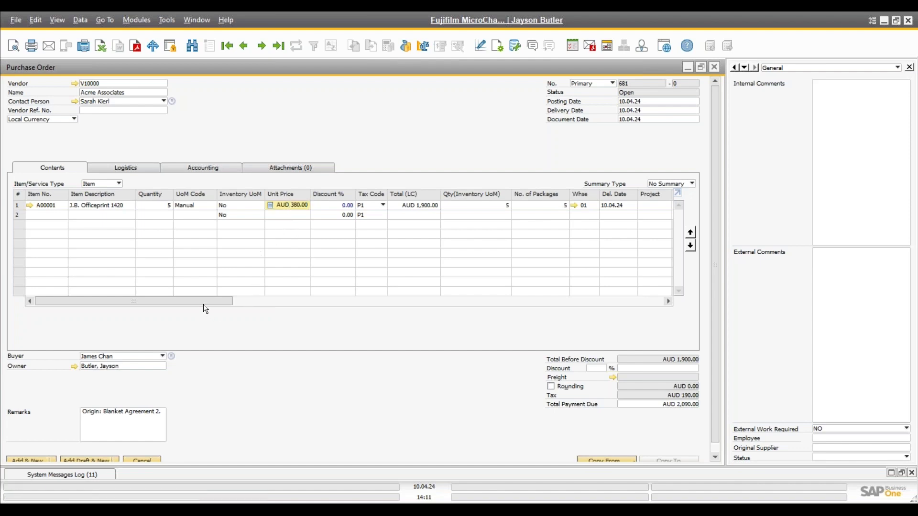
drag(203, 304, 571, 304)
click(545, 205)
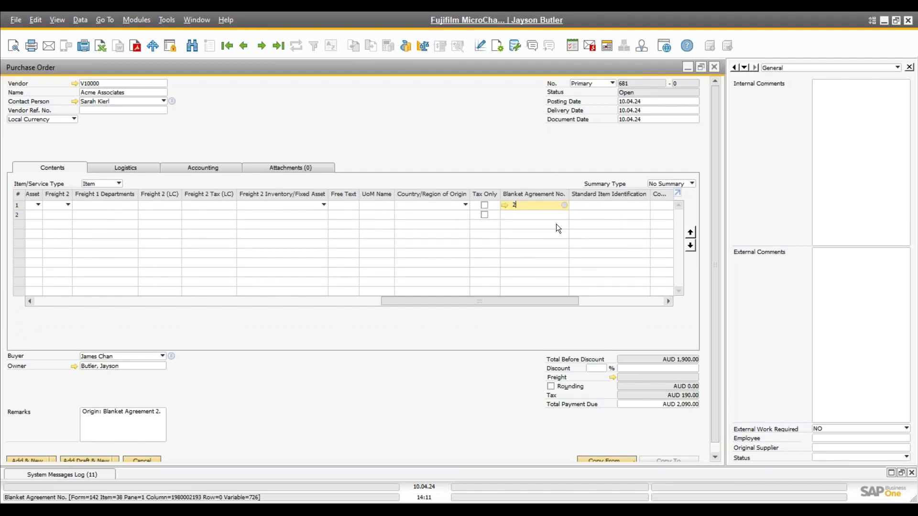
drag(523, 302, 345, 306)
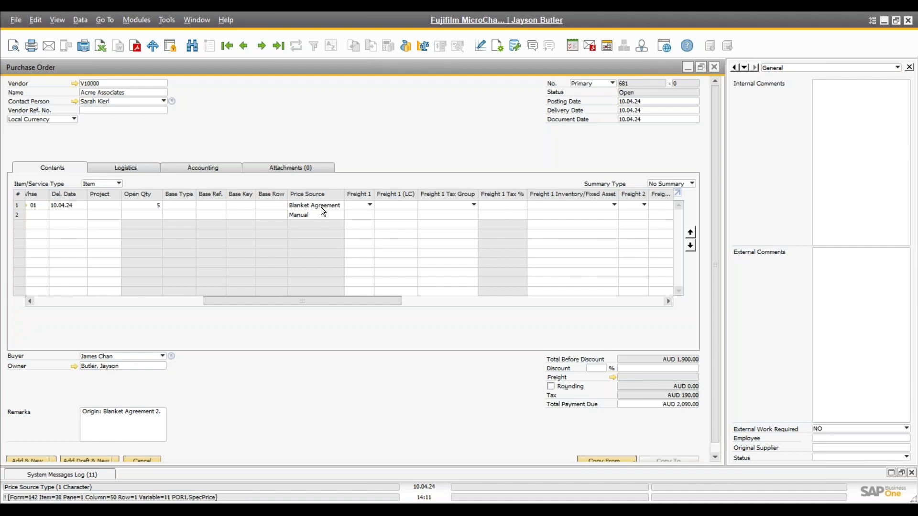
click(188, 299)
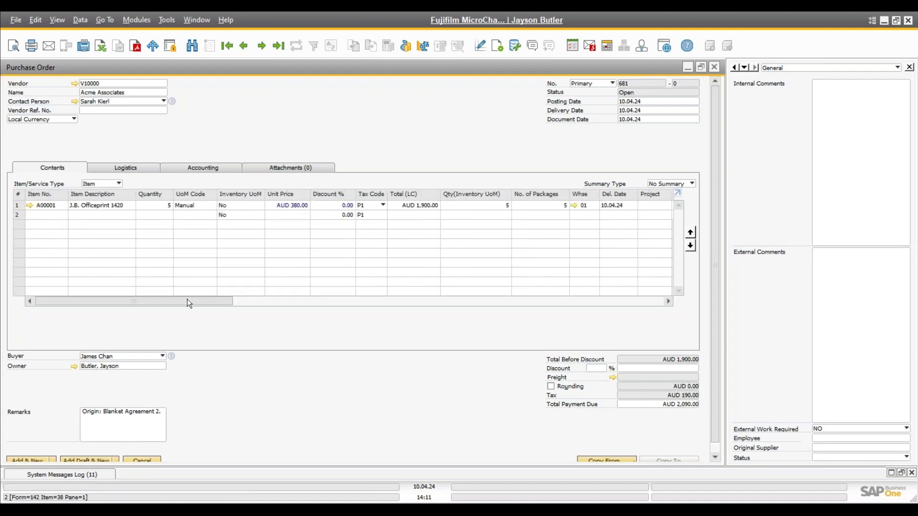
click(141, 460)
Start a new purchase order with Acme Associates (V10000) as the vendor.
click(136, 20)
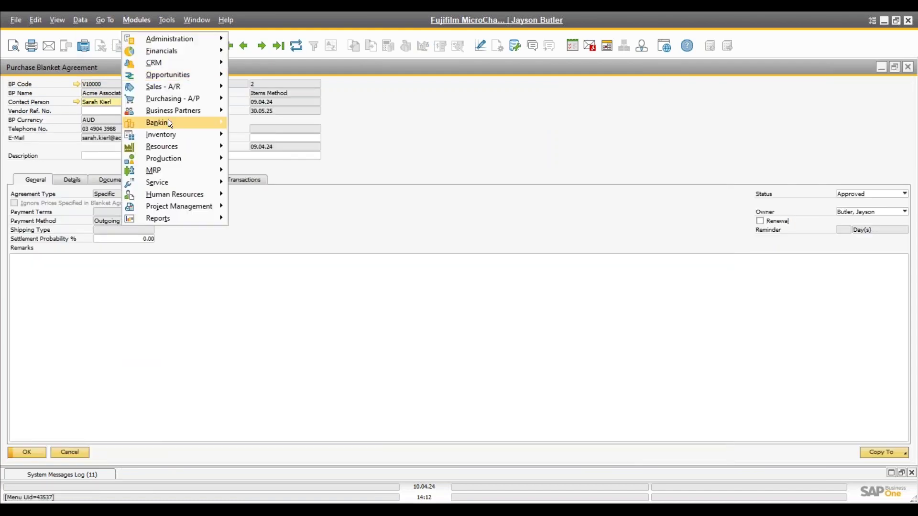
mouse_move(171, 97)
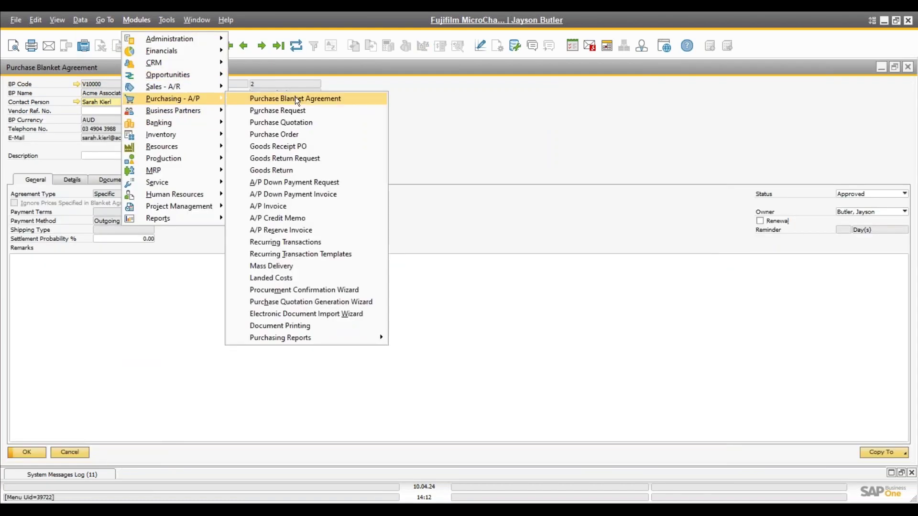
click(298, 134)
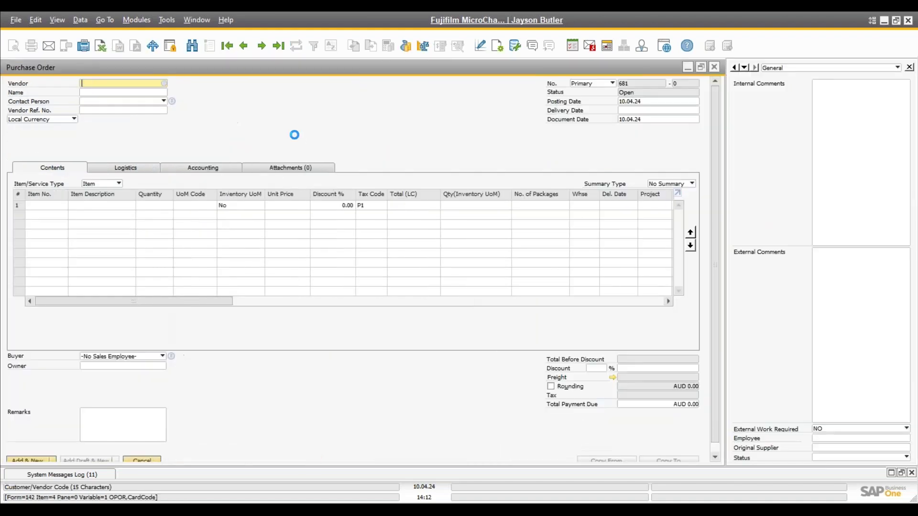
key(Tab)
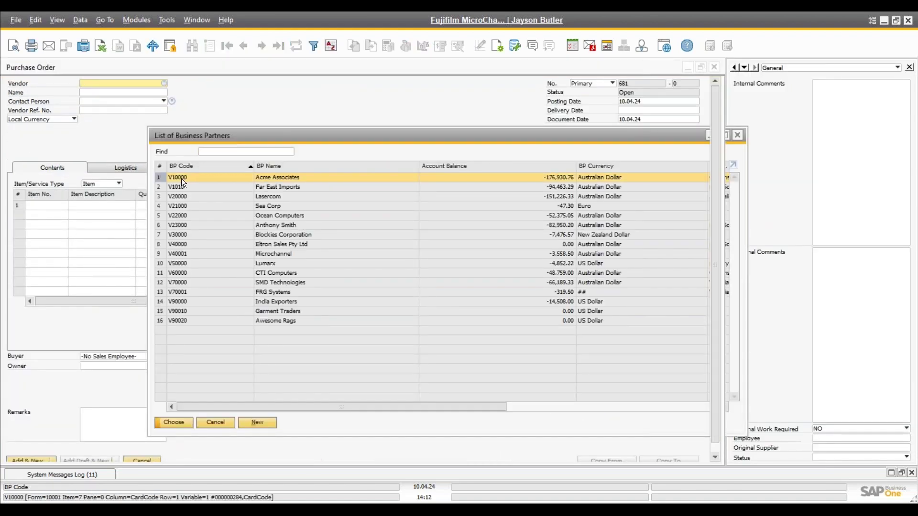
double_click(181, 179)
Copy the J.B. Officeprint 1420 line from blanket agreement 2 into the purchase order, and cancel the order.
click(624, 459)
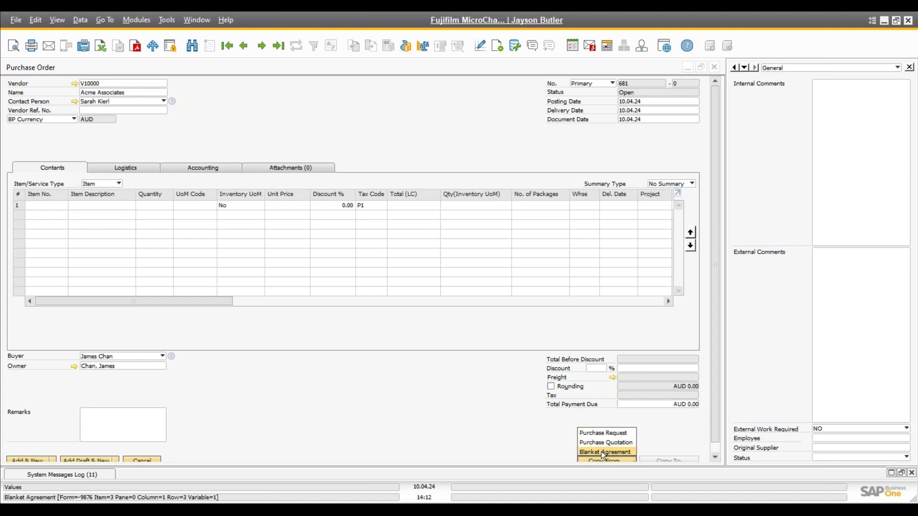
click(602, 452)
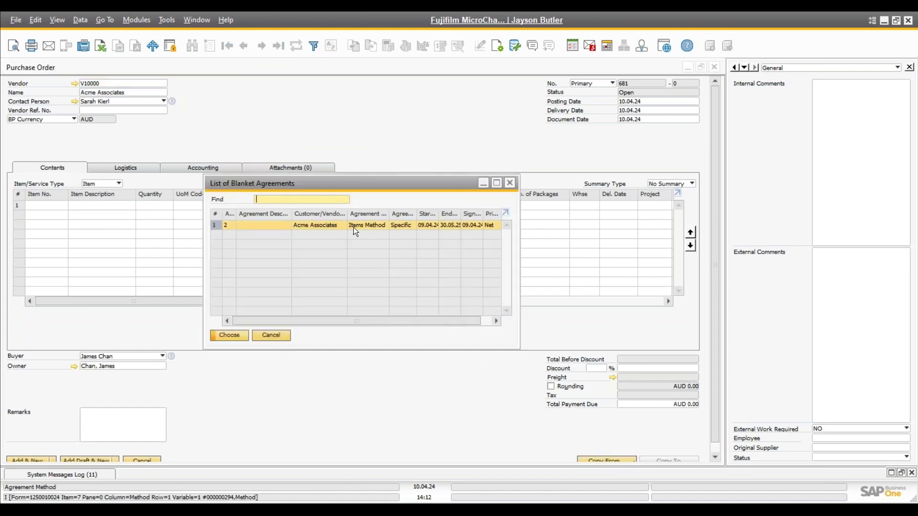
click(229, 335)
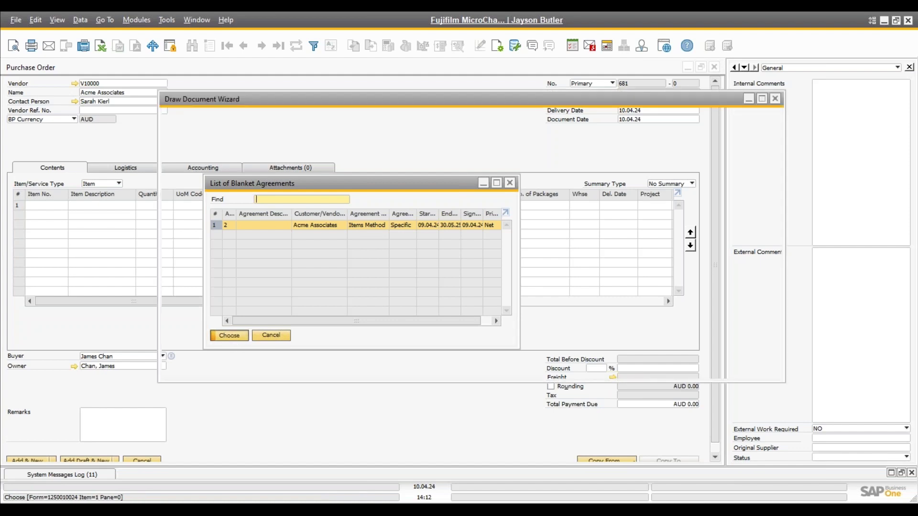
click(762, 367)
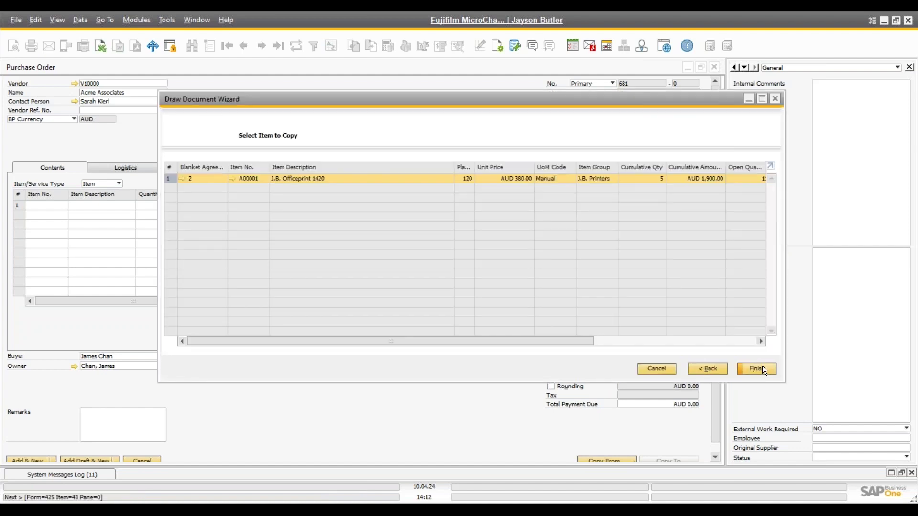
click(755, 369)
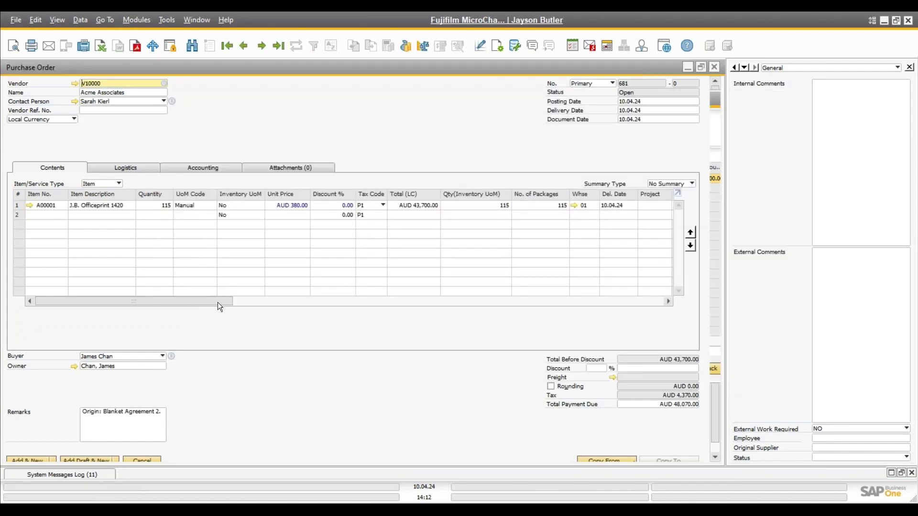
drag(217, 301, 102, 438)
click(150, 460)
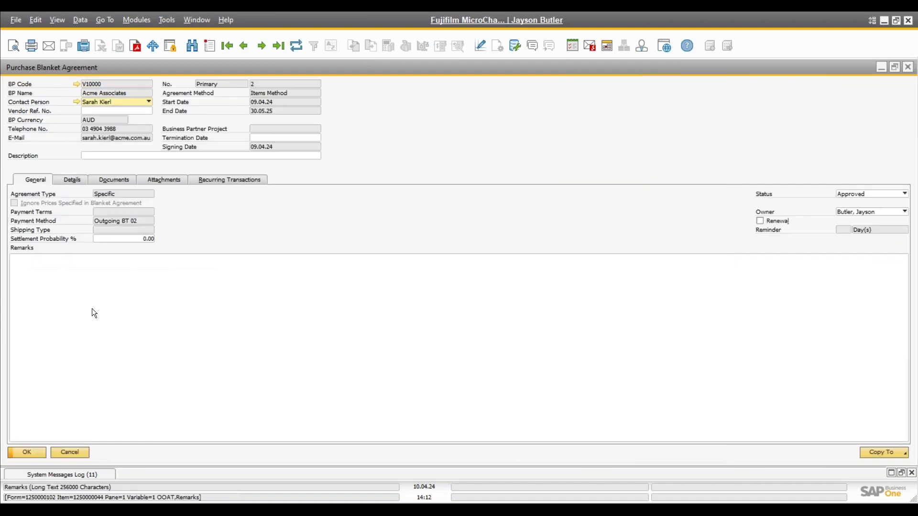
Start another purchase order with Acme Associates (V10000) as the vendor.
click(136, 20)
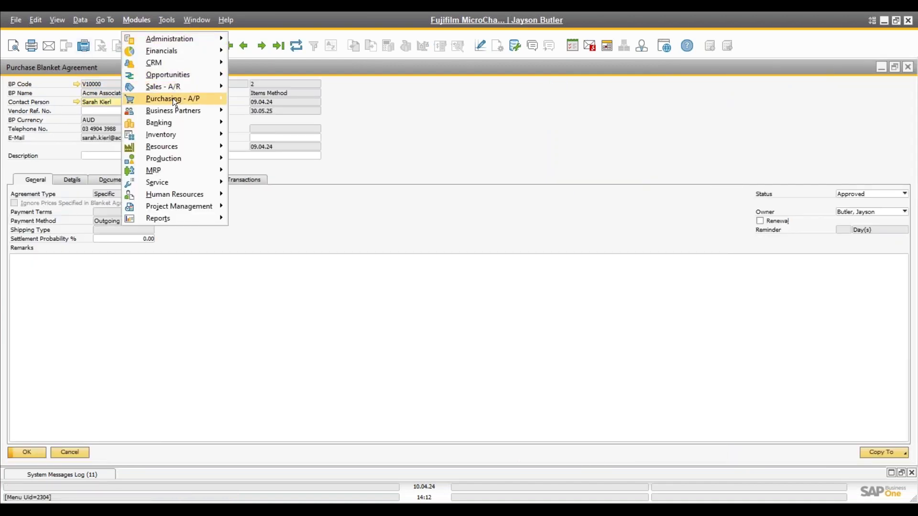
mouse_move(173, 98)
click(279, 135)
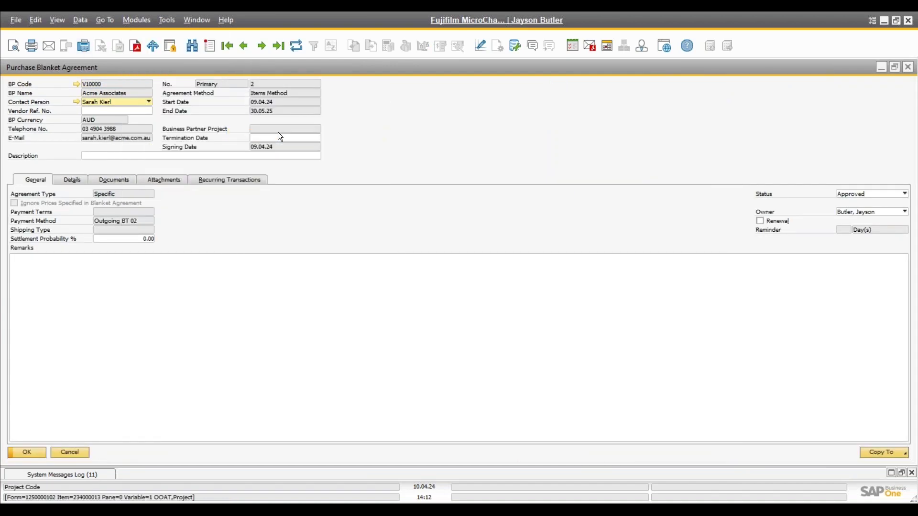
key(Tab)
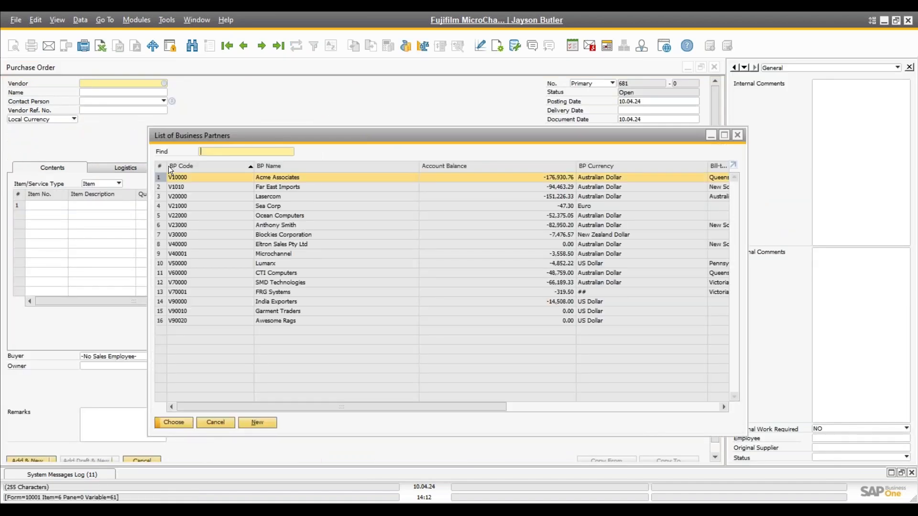
key(Return)
Add item A00001 (J.B. Officeprint 1420) directly to the order's first line and set its quantity to 6.
text(A0)
key(Tab)
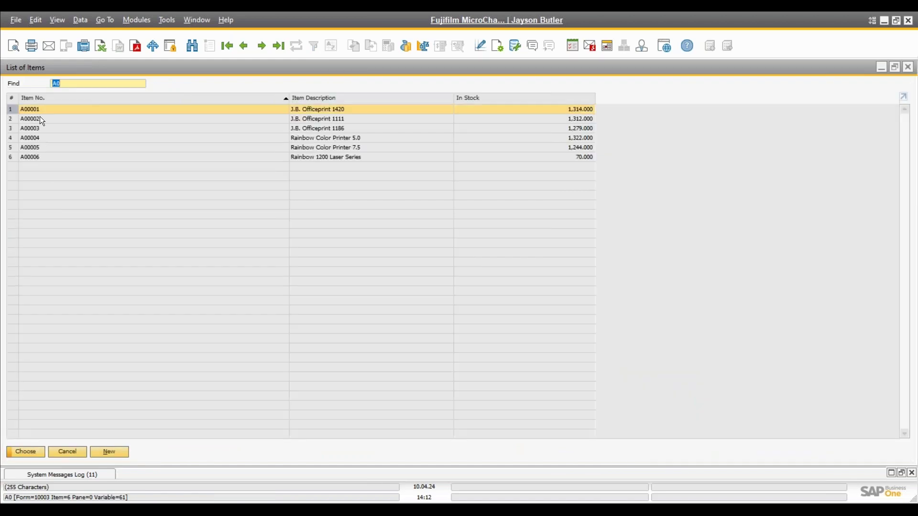
key(Return)
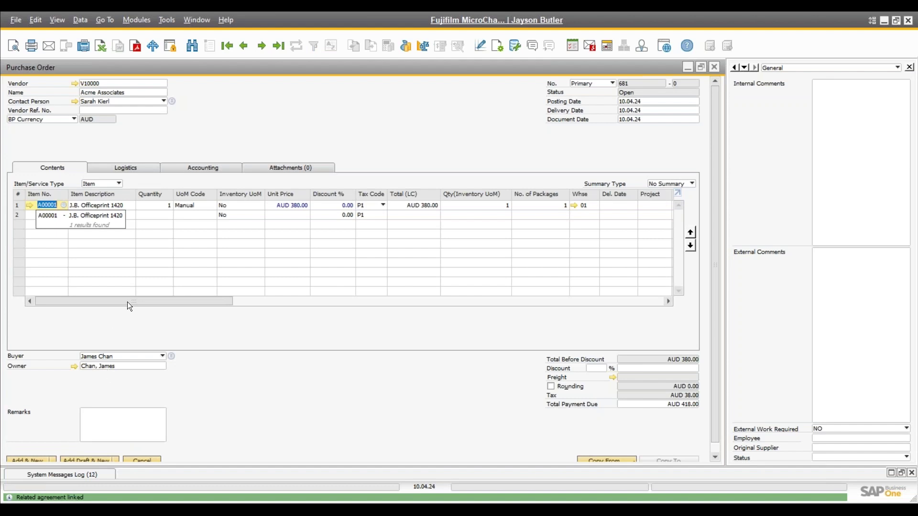
drag(193, 301, 114, 320)
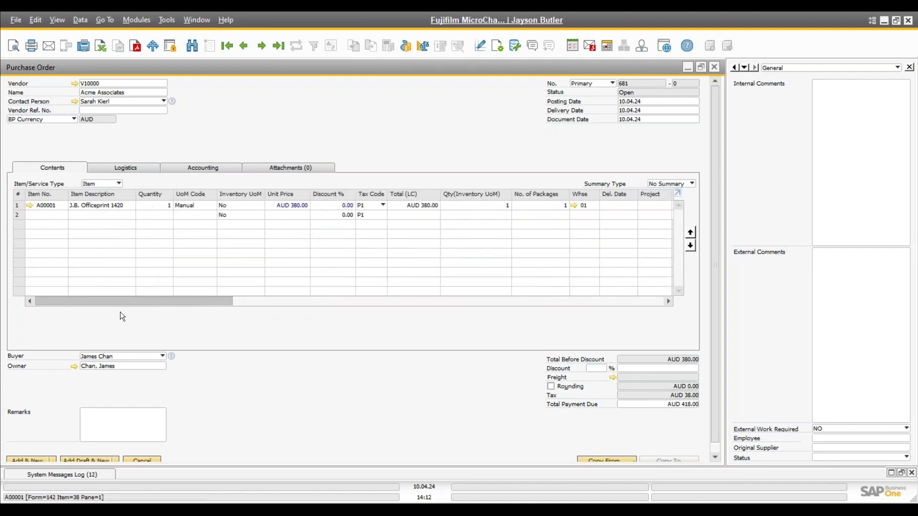
click(160, 206)
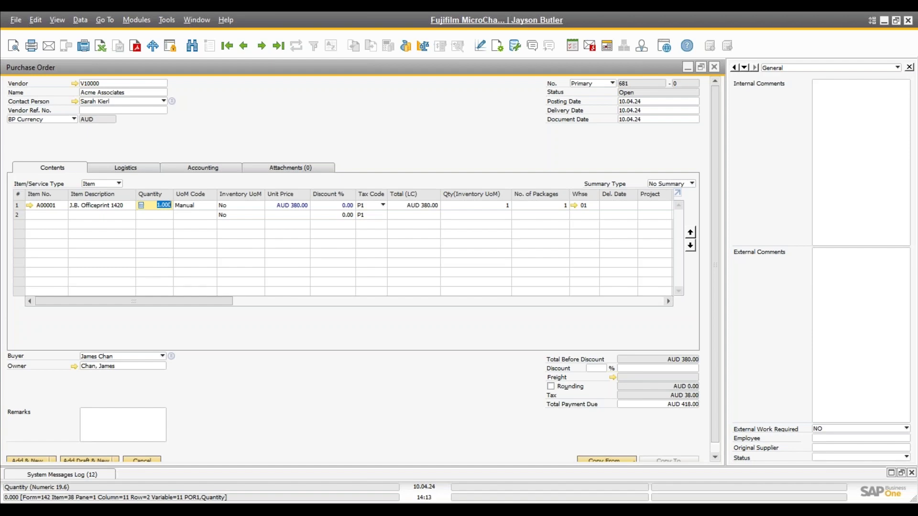
text(6)
key(Tab)
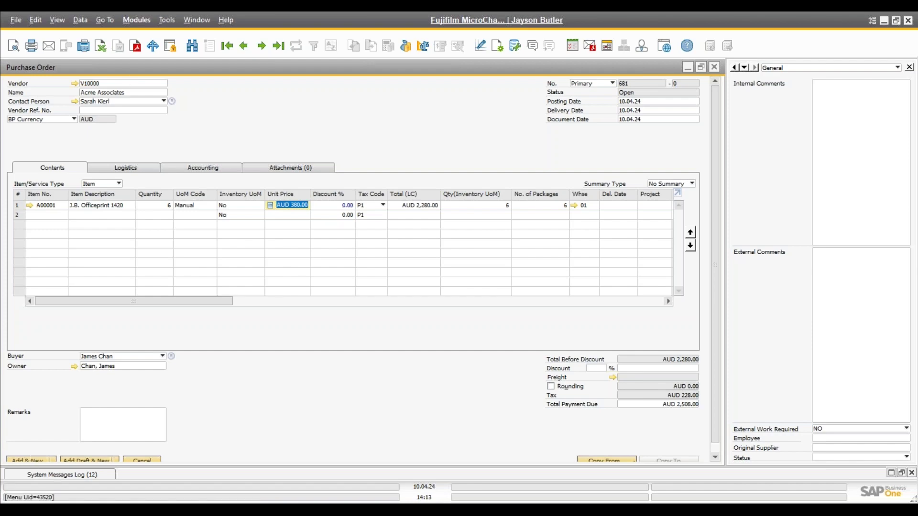
Return to the Acme Associates blanket agreement and check its item quantities and linked documents while the order is unsaved.
double_click(185, 70)
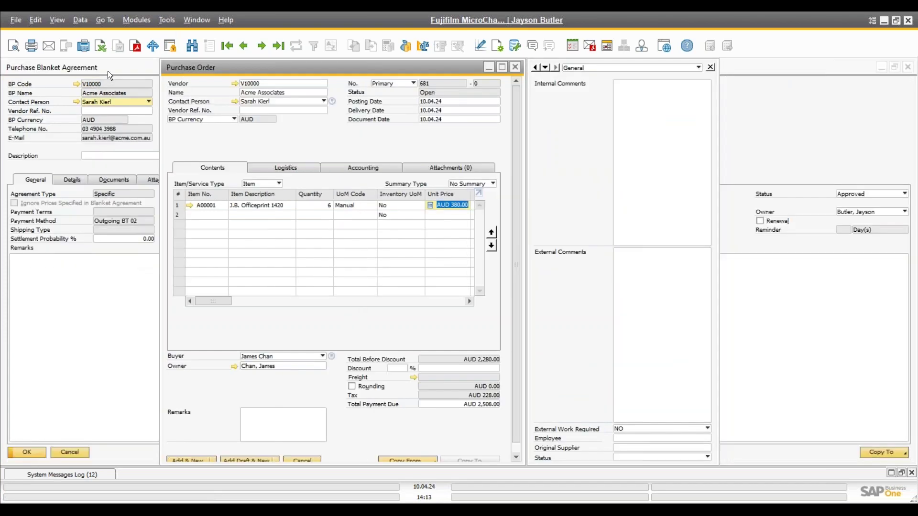
double_click(108, 70)
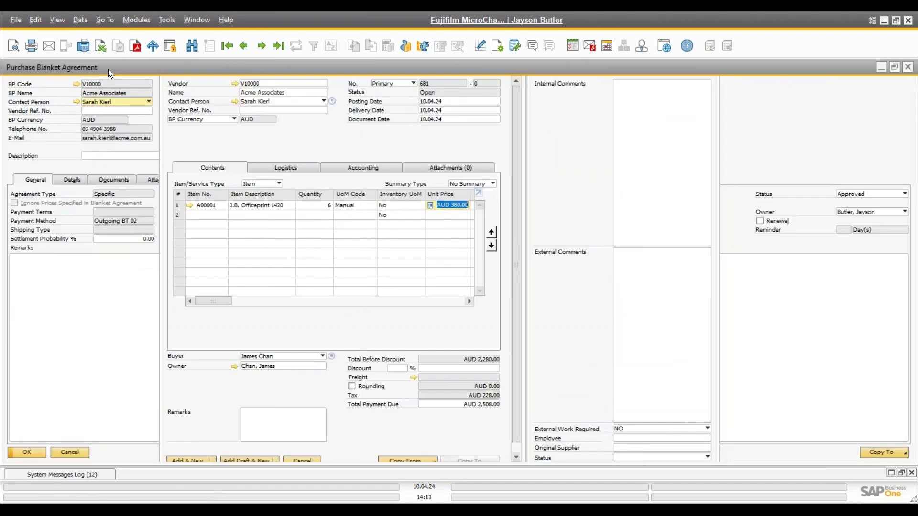
click(74, 181)
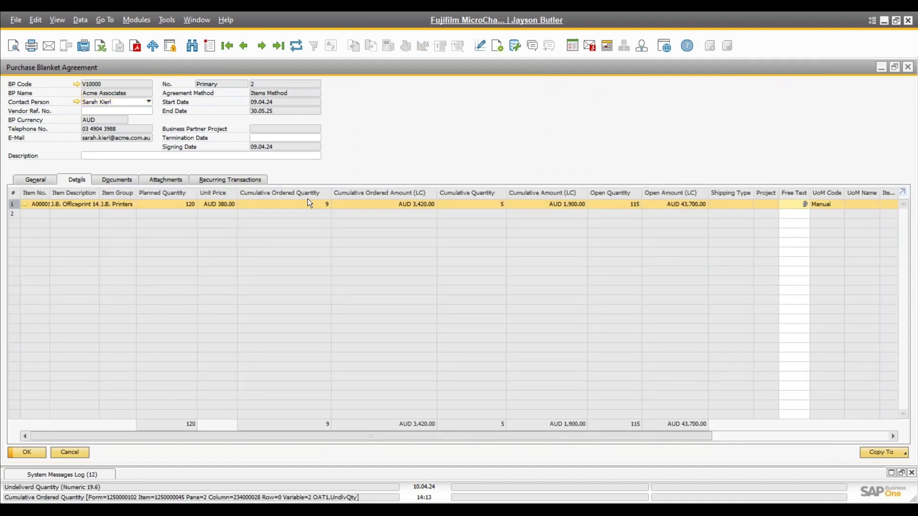
click(110, 180)
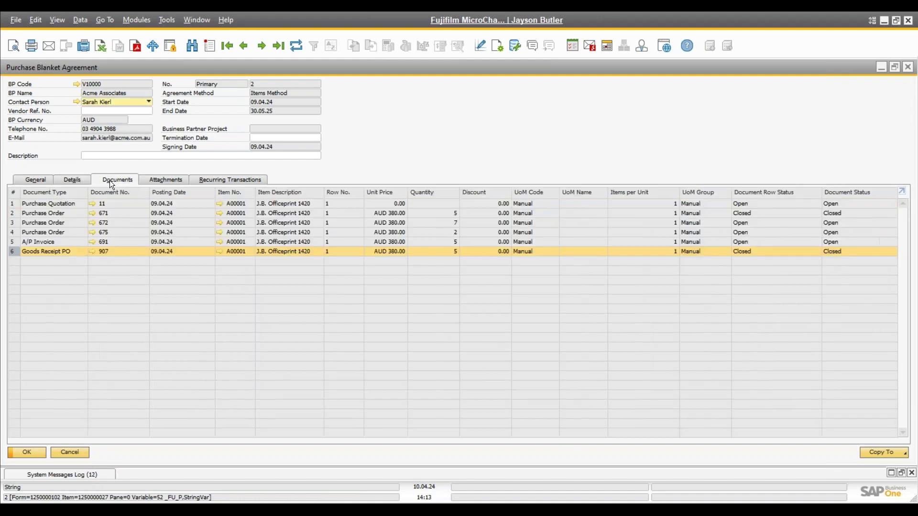
Return to the open Acme Associates purchase order and add it.
double_click(171, 71)
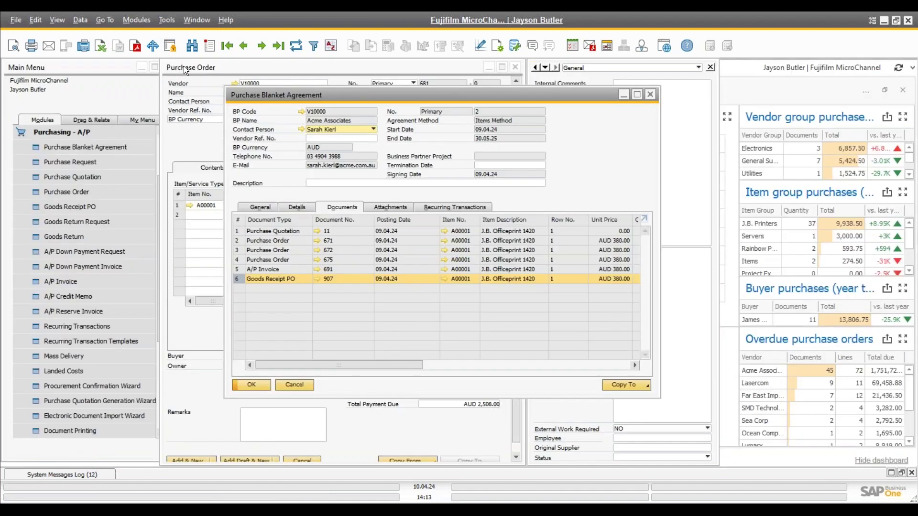
click(183, 66)
click(191, 461)
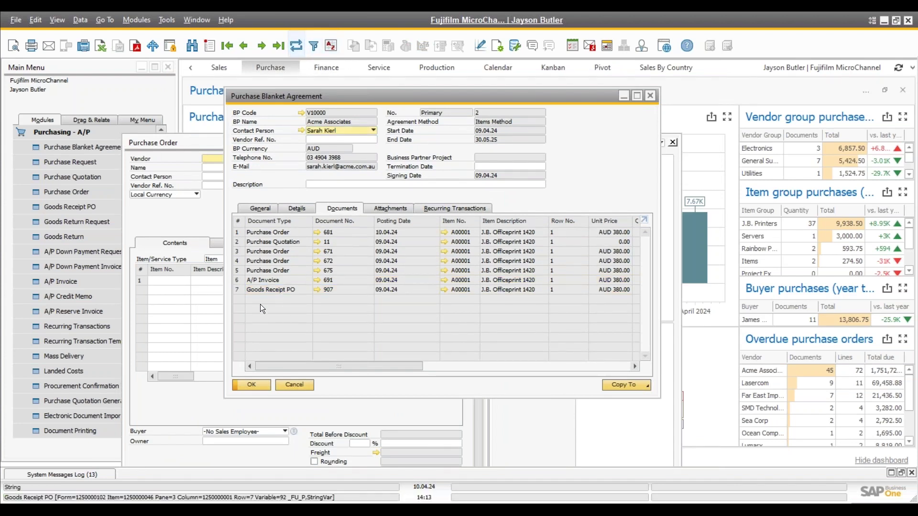
Check the cumulative ordered quantity of J.B. Officeprint 1420 in the blanket agreement's details.
click(304, 207)
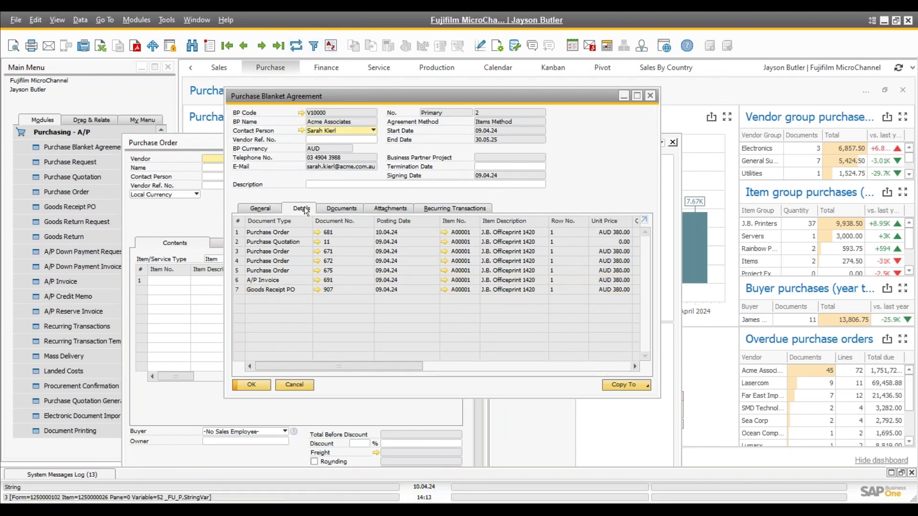
click(328, 369)
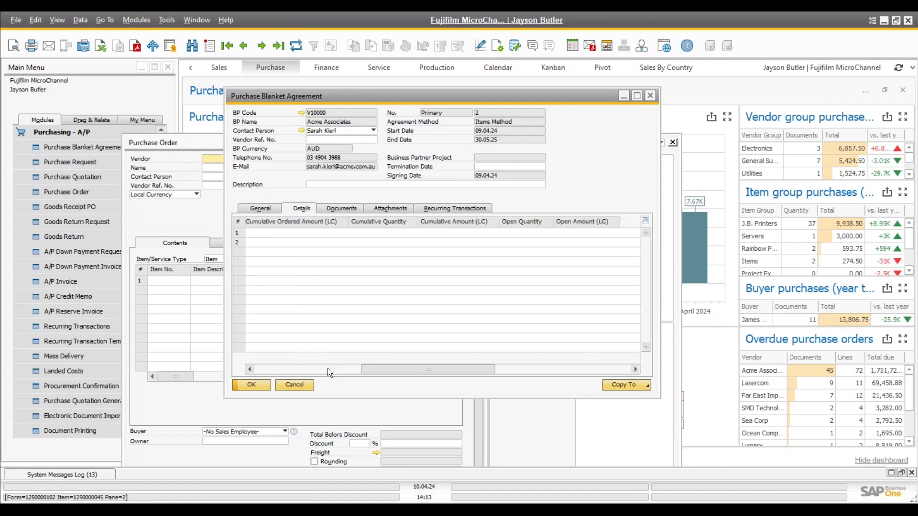
click(328, 368)
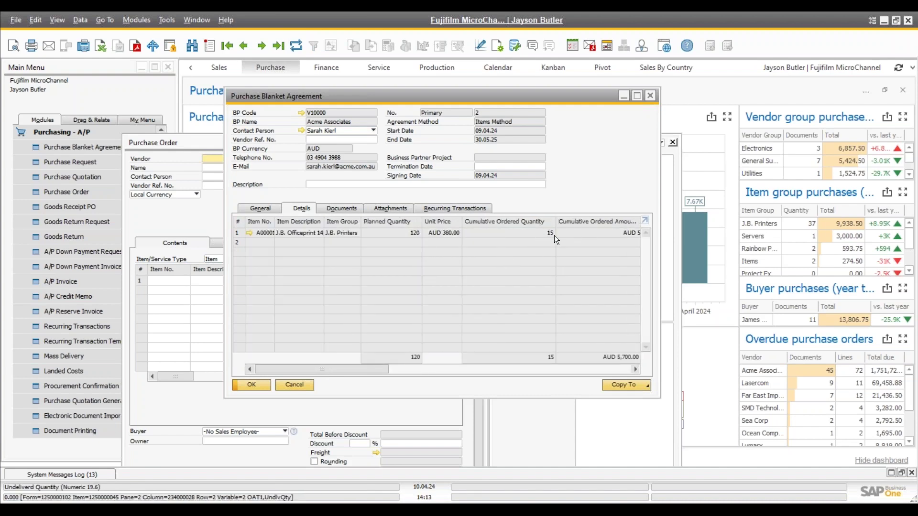
Bring up the purchase order just added for Acme Associates and open its relationship map.
click(192, 142)
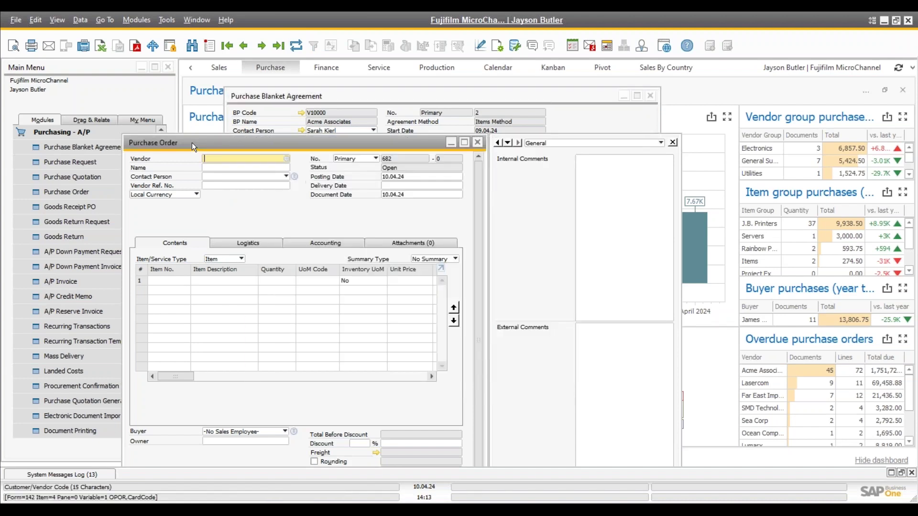
double_click(233, 143)
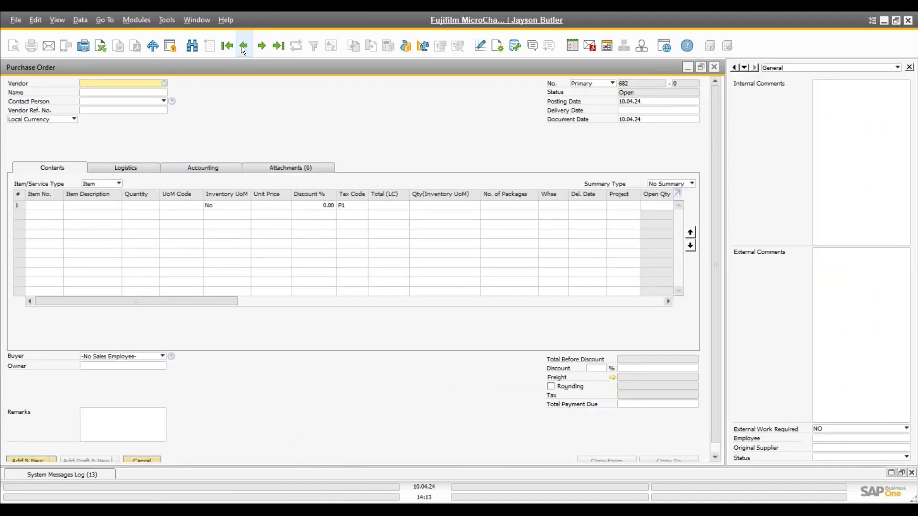
click(242, 45)
right_click(242, 104)
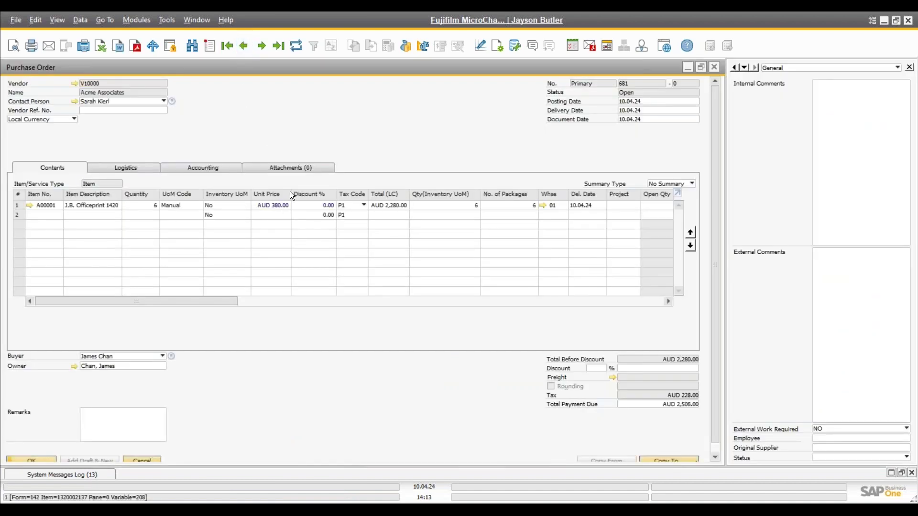
click(313, 318)
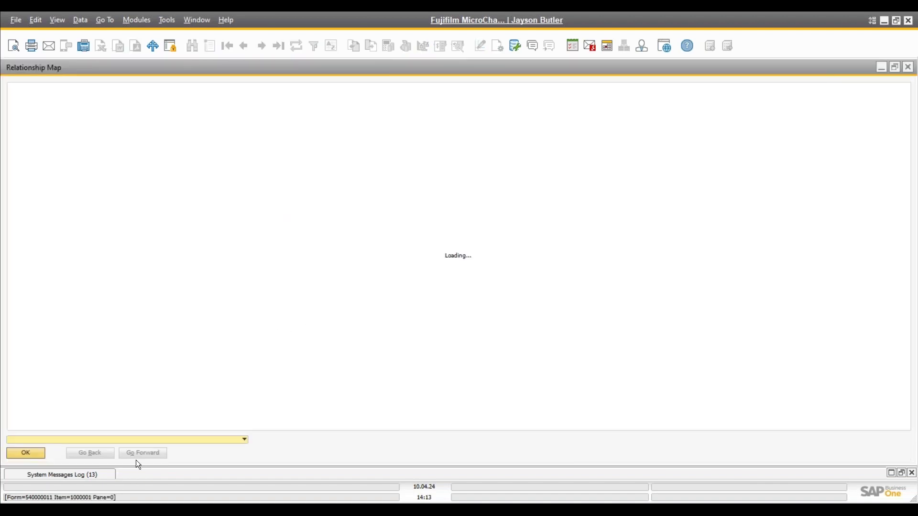
Show the order's related blanket agreements in the relationship map, and close the map and the purchase order.
click(245, 440)
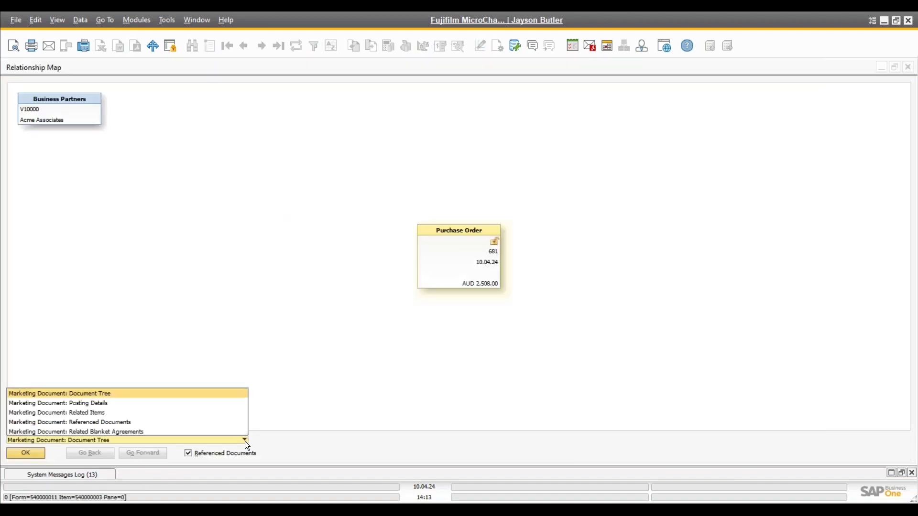
click(66, 432)
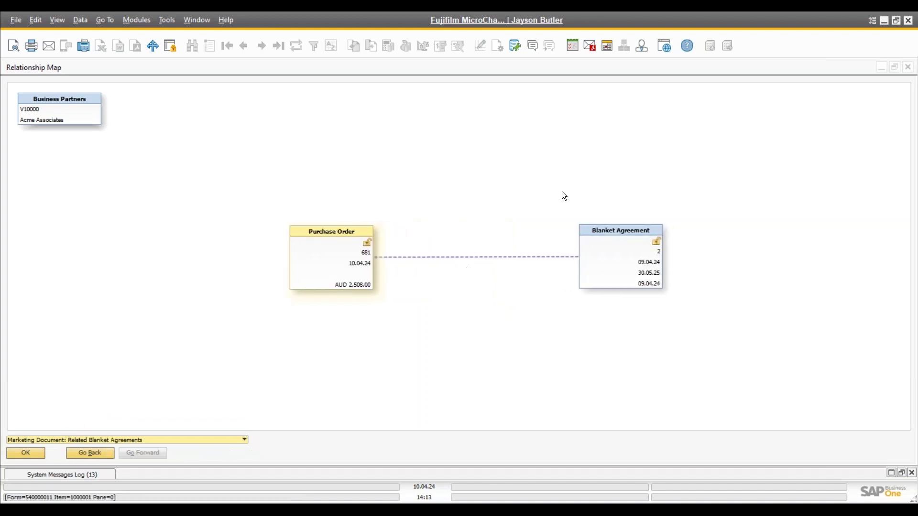
click(908, 69)
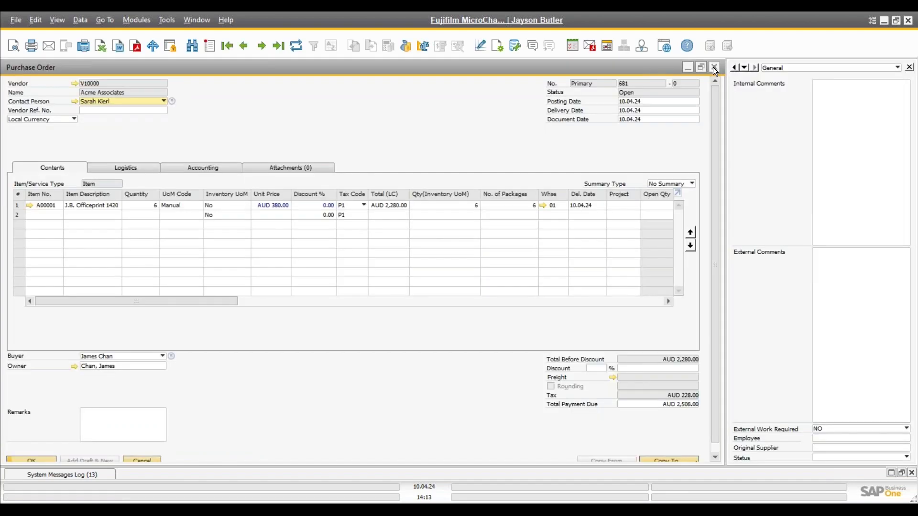
click(714, 68)
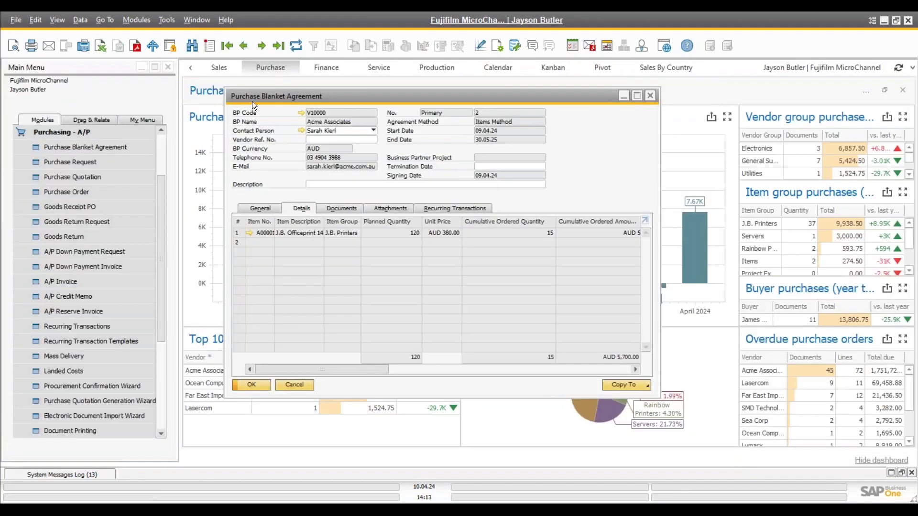
Go to the first blanket agreement record, for Lasercom, and examine its general settings, including agreement method and price list.
drag(266, 97, 256, 108)
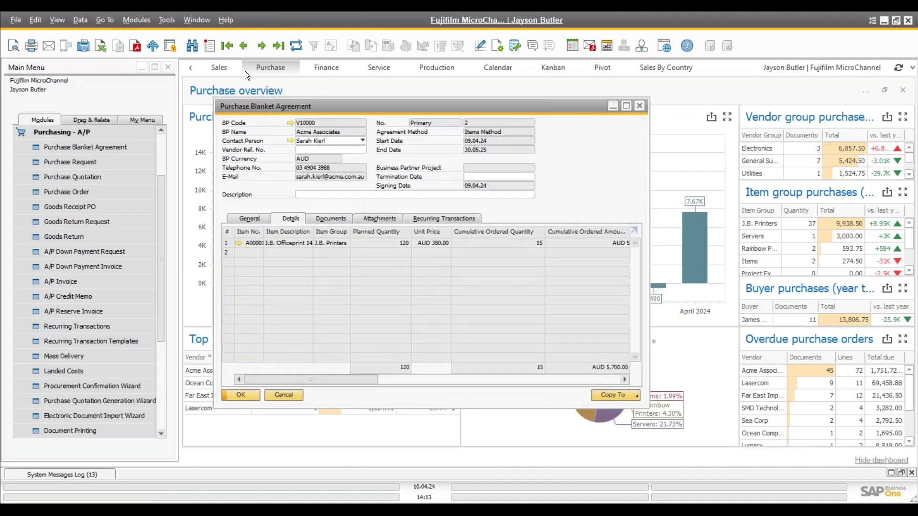
click(229, 45)
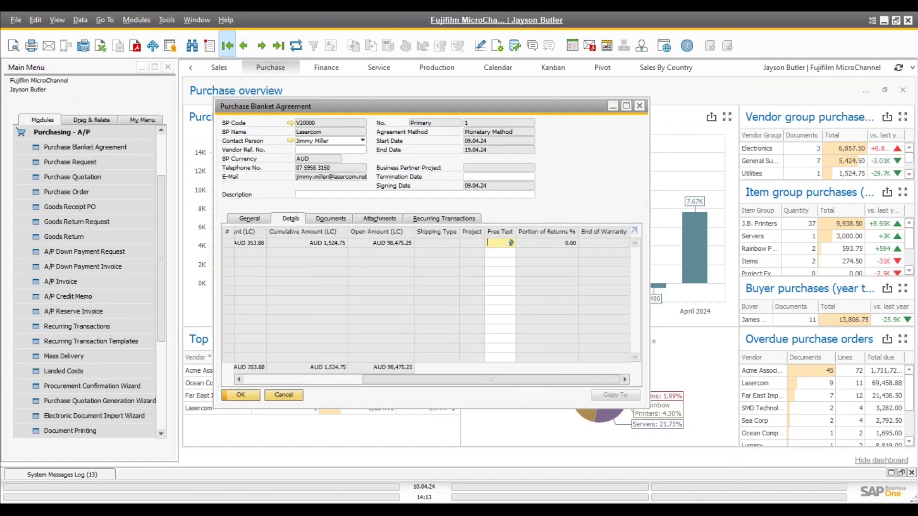
double_click(372, 106)
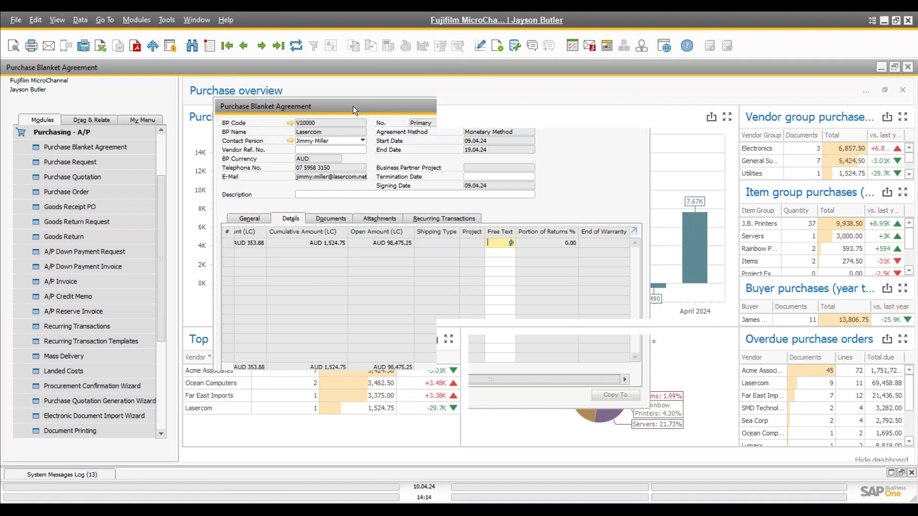
click(34, 178)
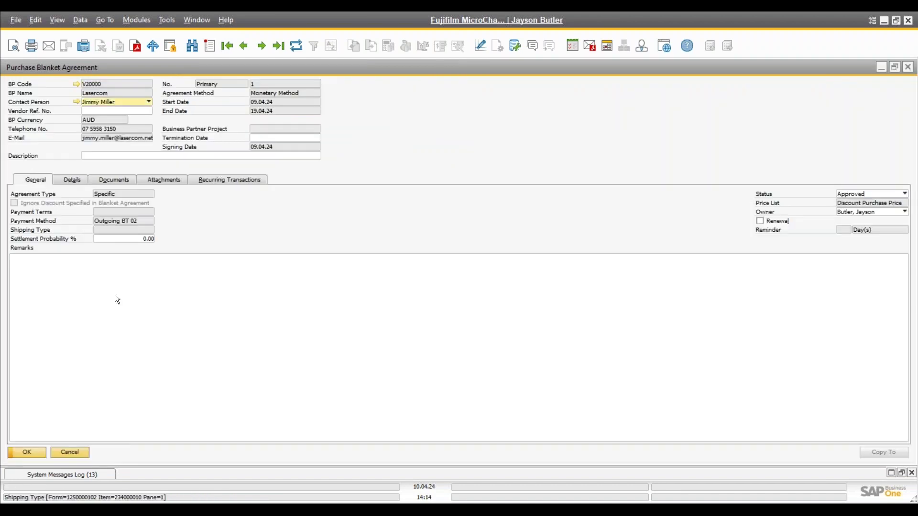
Examine the Lasercom agreement's planned amount and line discount, and view the row's schedule details without changing them.
click(77, 175)
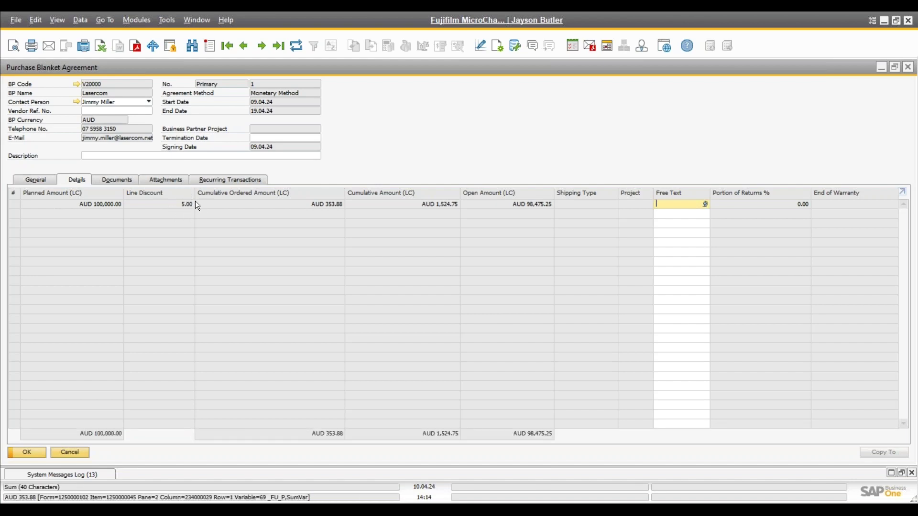
double_click(16, 205)
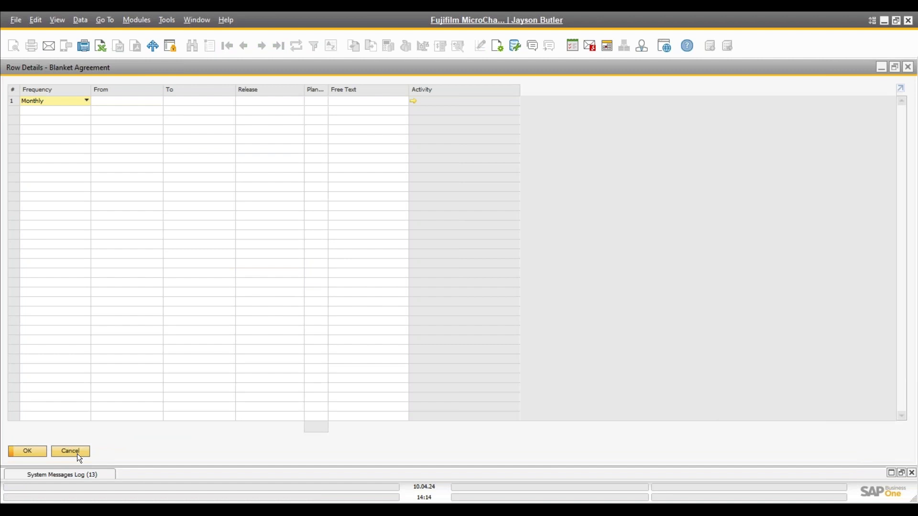
click(76, 454)
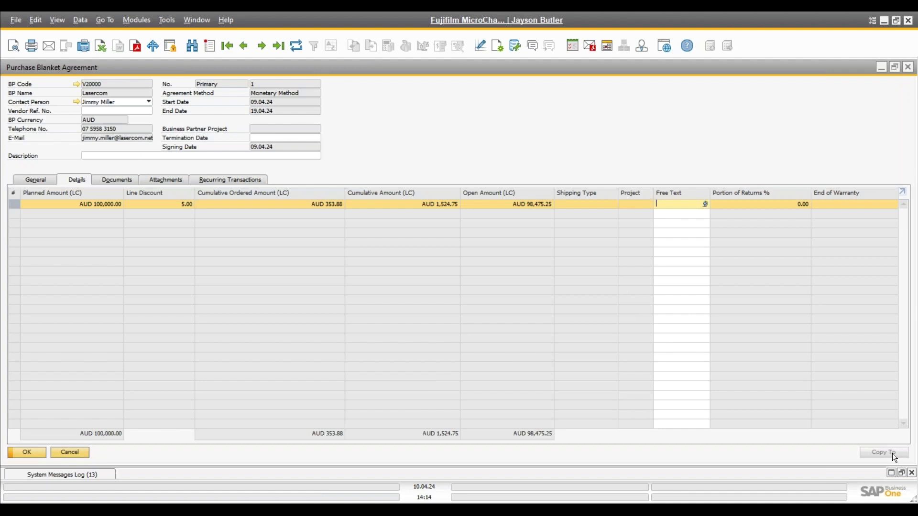
Start a new purchase order for Lasercom and add item A00001 (J.B. Officeprint 1420) on the first line.
double_click(314, 68)
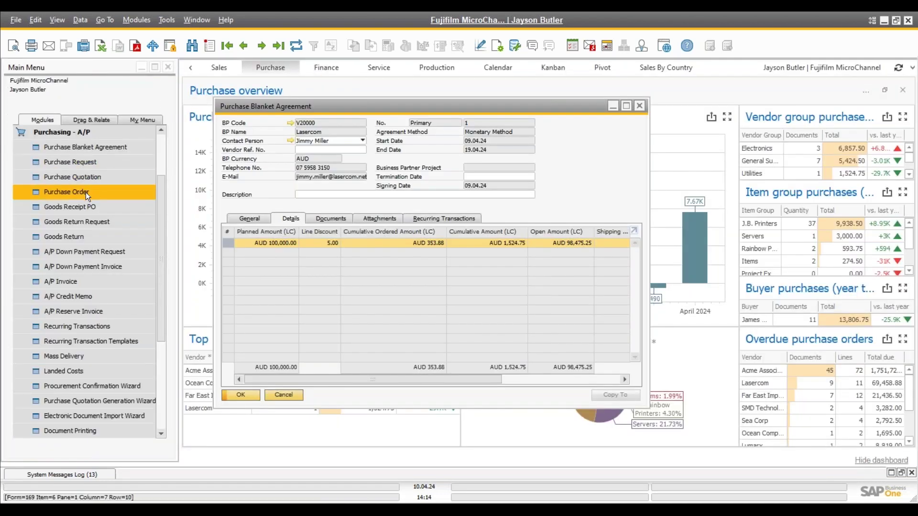
click(86, 192)
key(Tab)
click(184, 196)
double_click(185, 196)
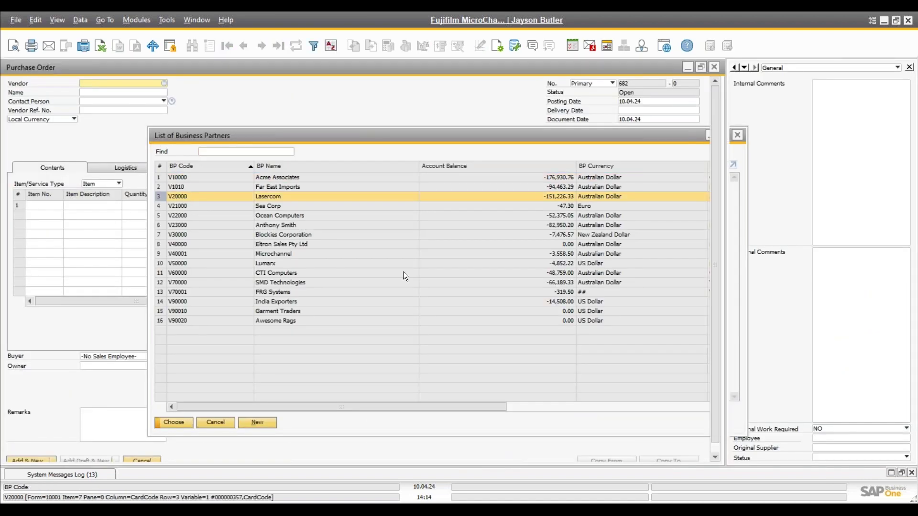
click(60, 206)
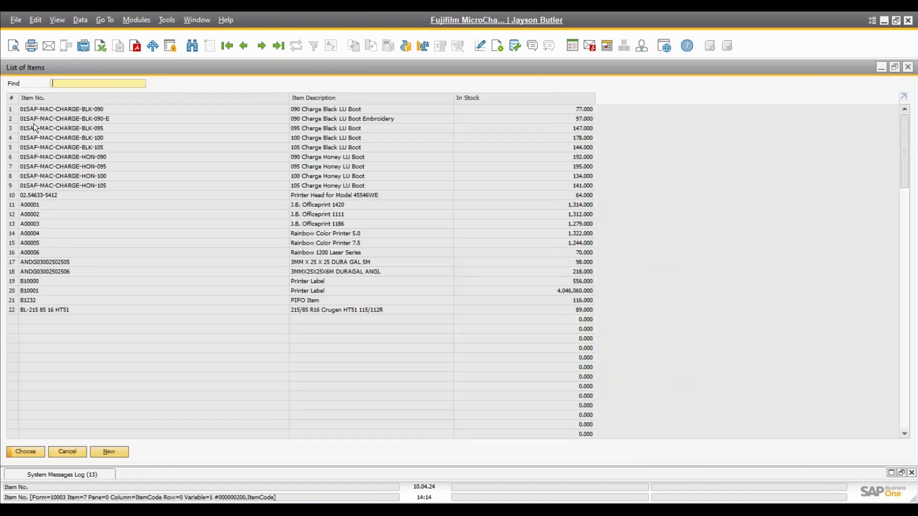
click(88, 206)
key(Return)
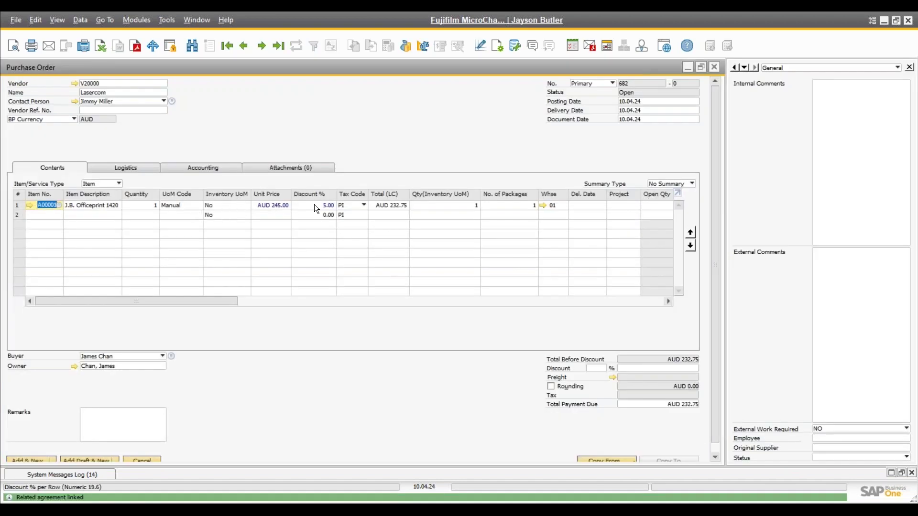
Check the Blanket Agreement No. on the order's first line, and discard the purchase order without adding it.
drag(203, 301, 463, 305)
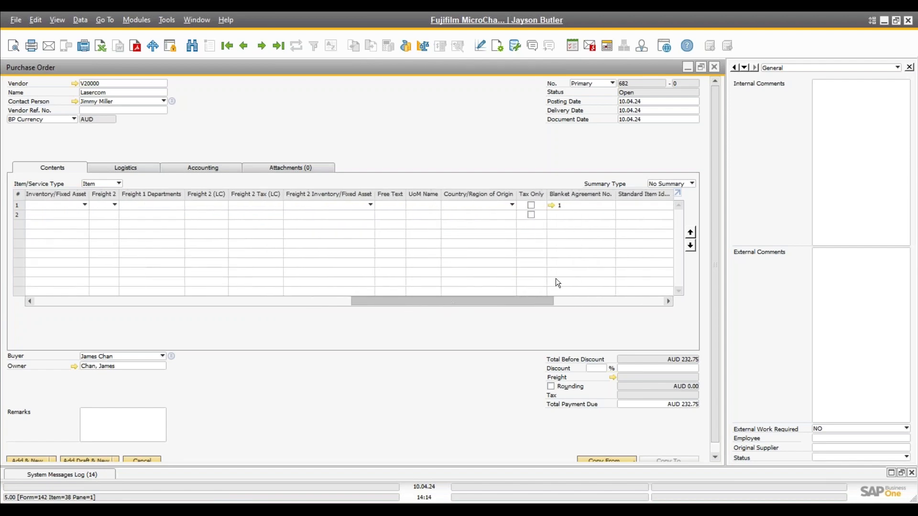
click(574, 206)
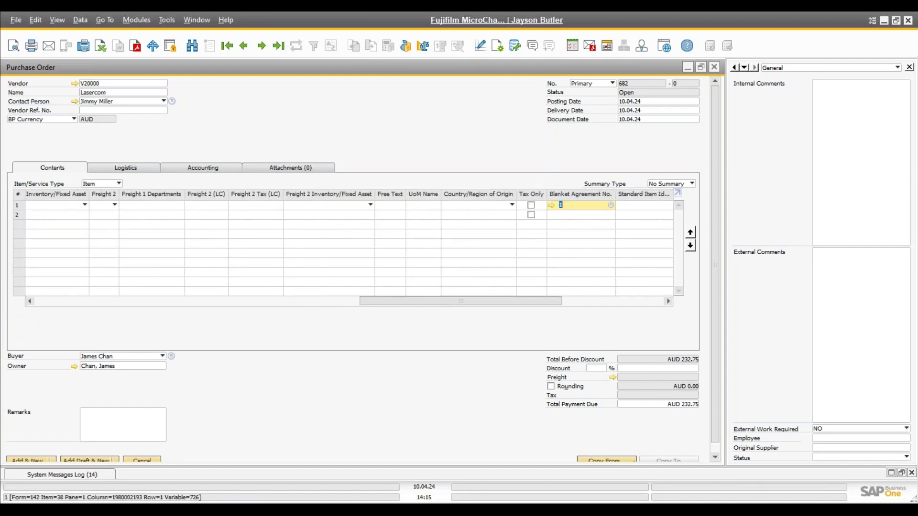
click(146, 460)
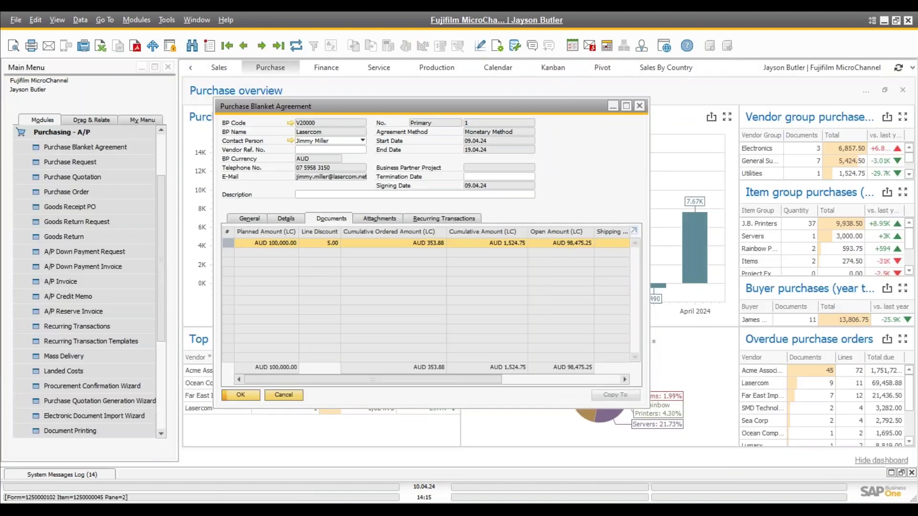
Review the documents linked to the Lasercom blanket agreement in an enlarged window, and close the agreement.
double_click(355, 104)
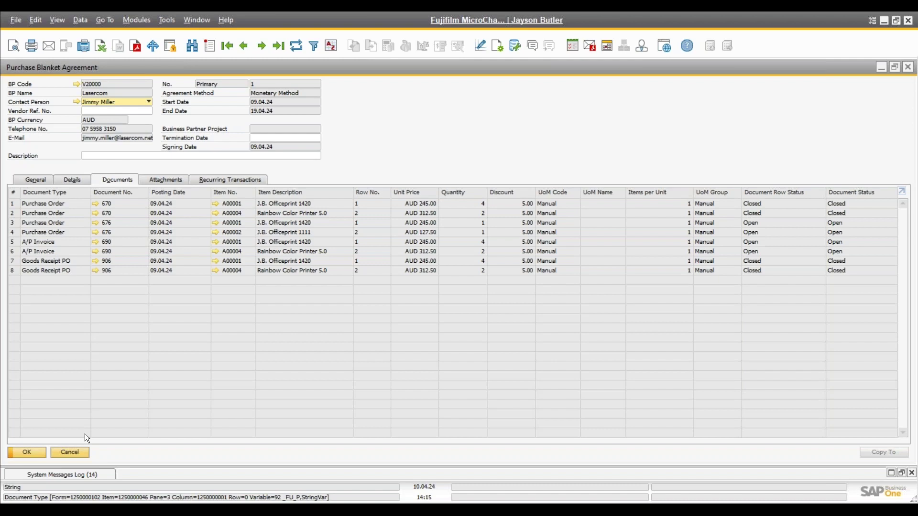
click(64, 454)
Run the Blanket Agreement Fulfillment Report for the Items Method with Acme Associates as the vendor.
scroll(70, 239, down, 3)
scroll(64, 265, down, 3)
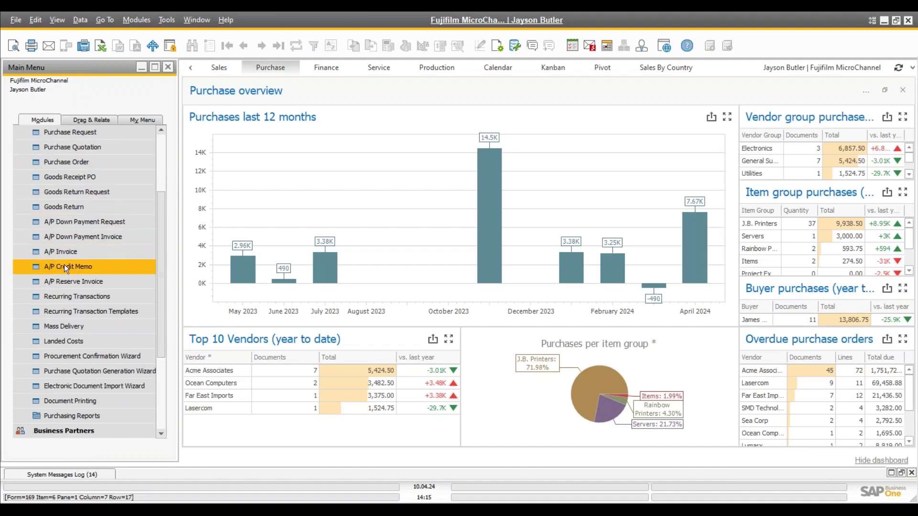
click(93, 372)
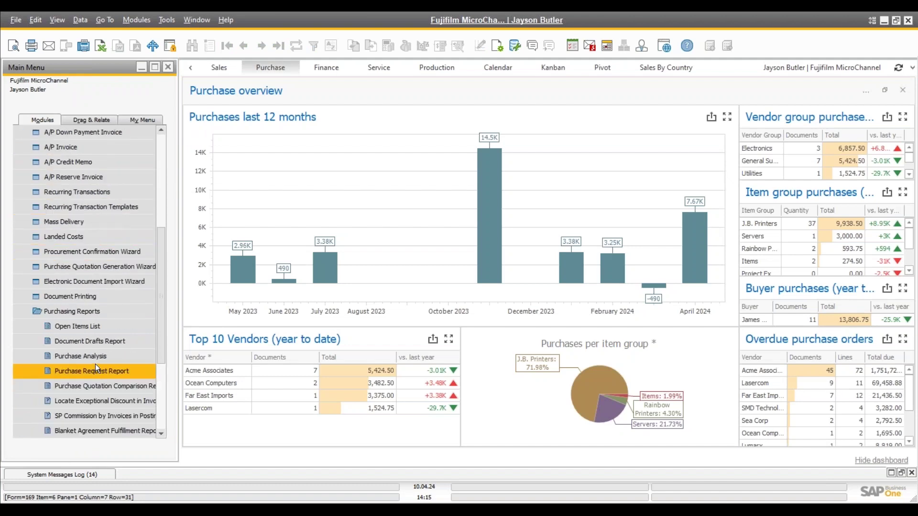
scroll(96, 362, down, 2)
click(100, 401)
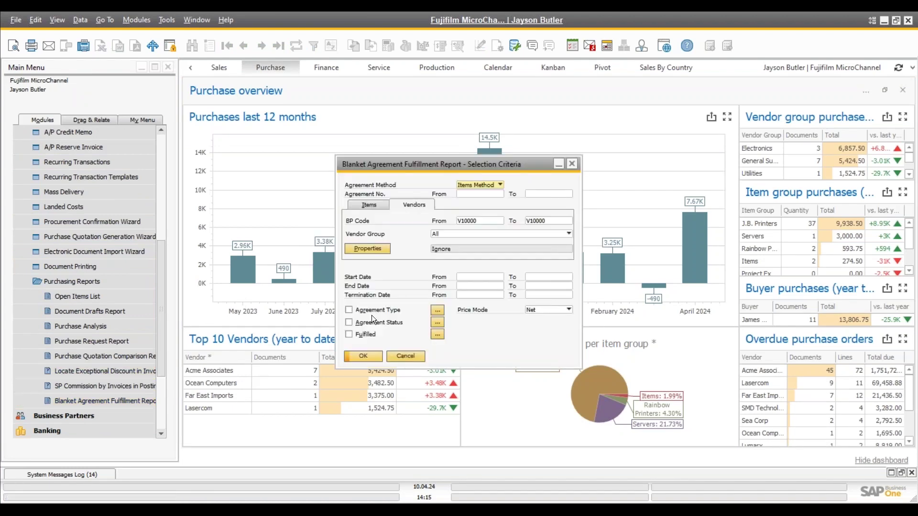
click(363, 357)
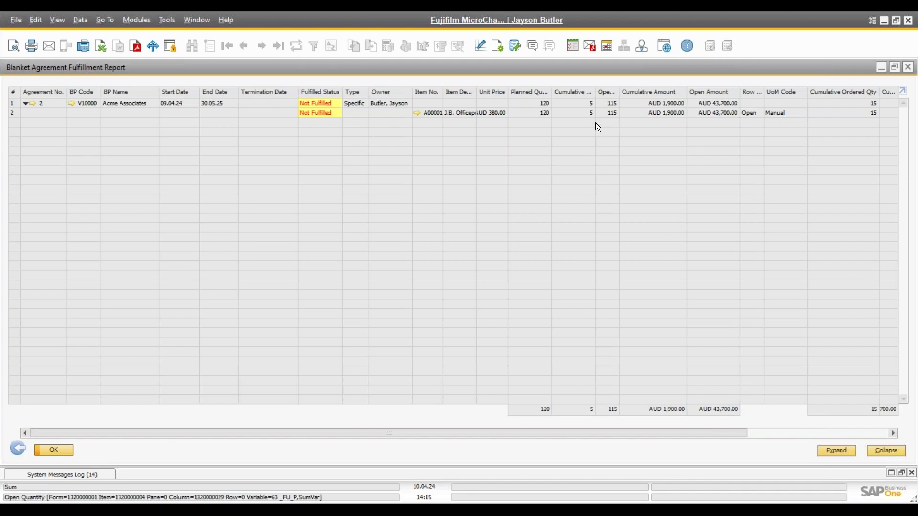
Examine the report's cumulative and open columns, view its Blanket Agreements List print preview at full size, and close the preview.
drag(583, 437, 708, 434)
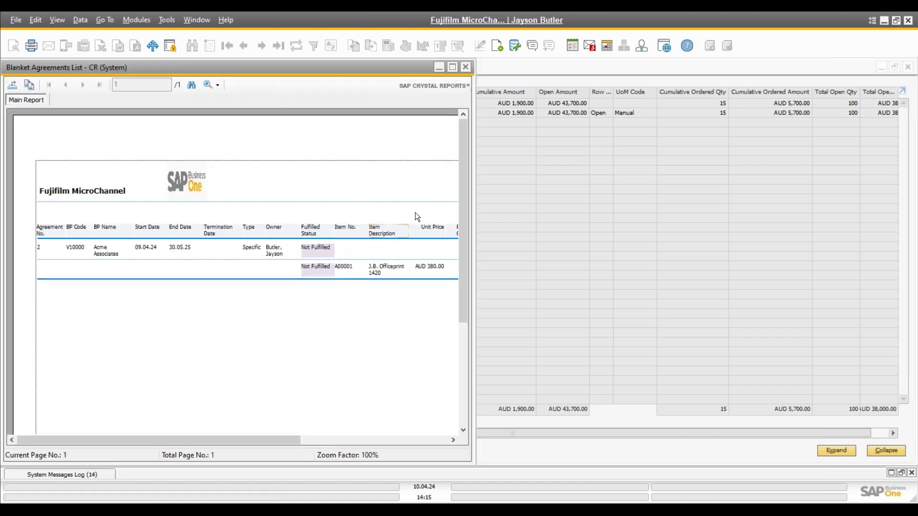
click(452, 67)
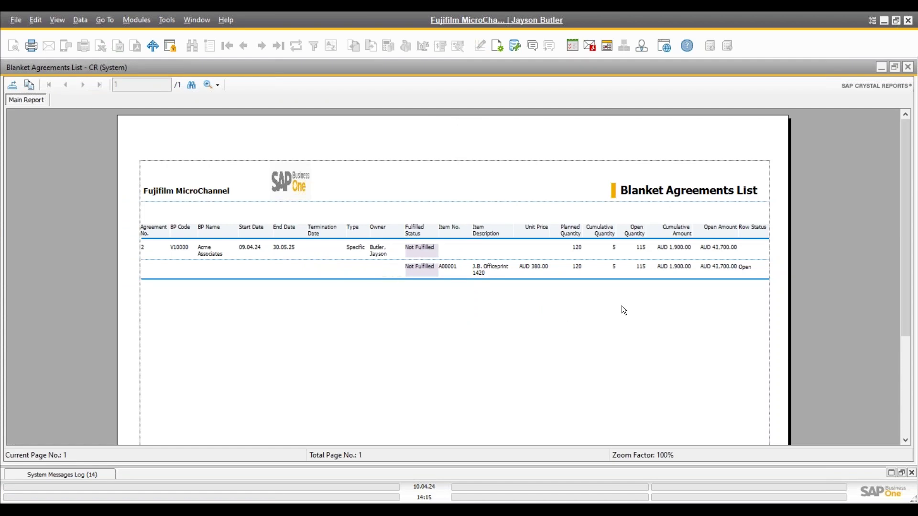
click(909, 68)
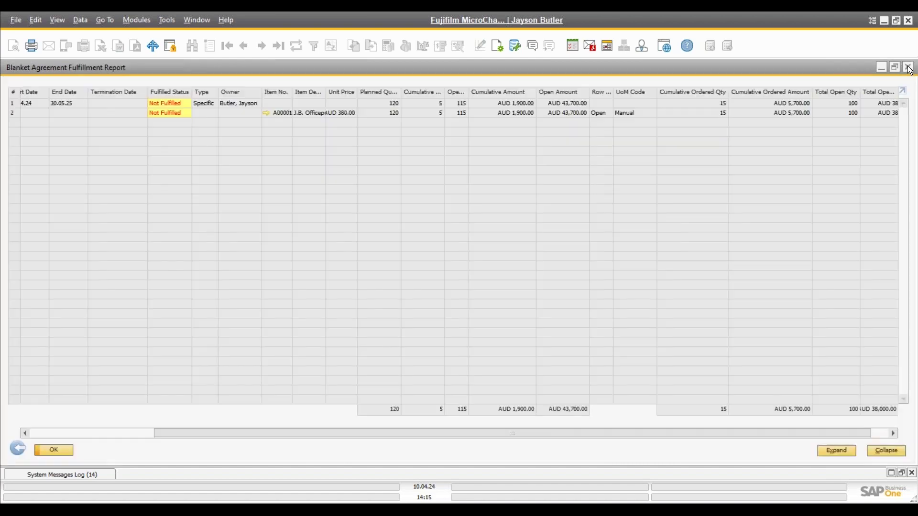
Rerun the fulfillment report for the Monetary Method without a vendor range, and close the report and its selection criteria.
click(15, 451)
click(482, 186)
click(479, 202)
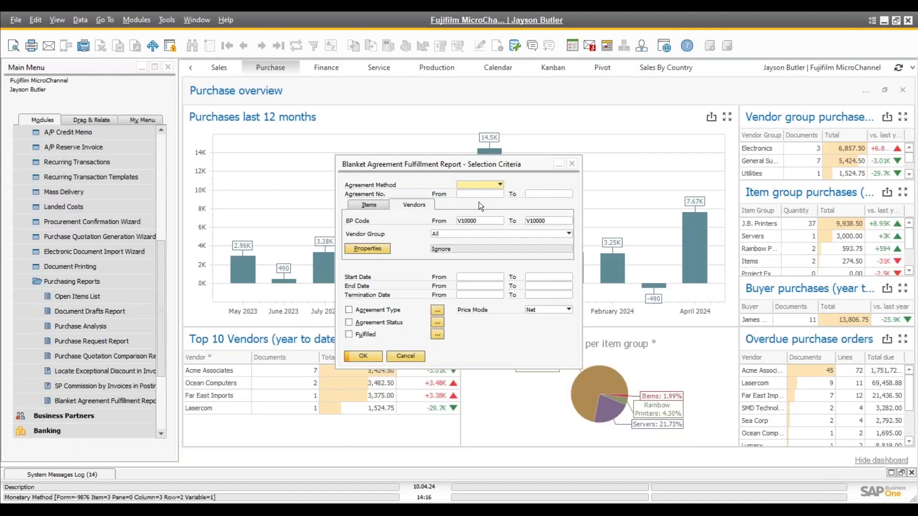
click(538, 223)
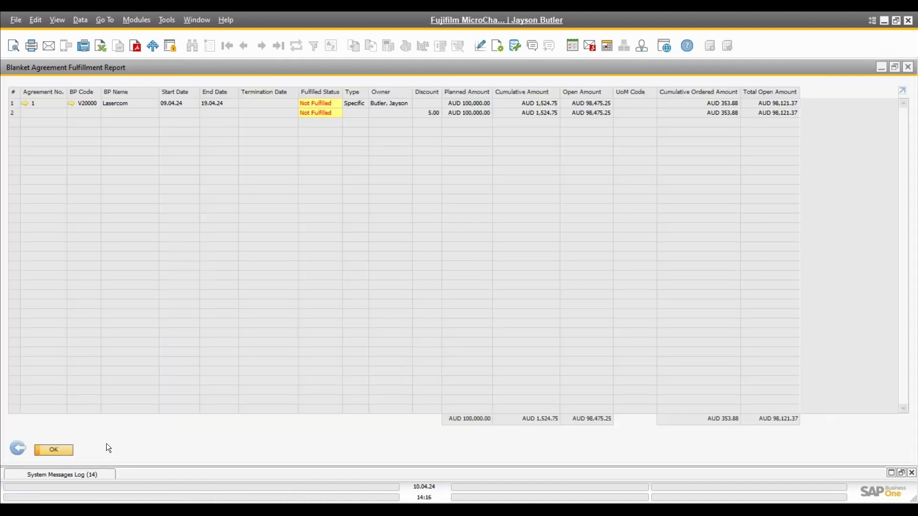
click(27, 448)
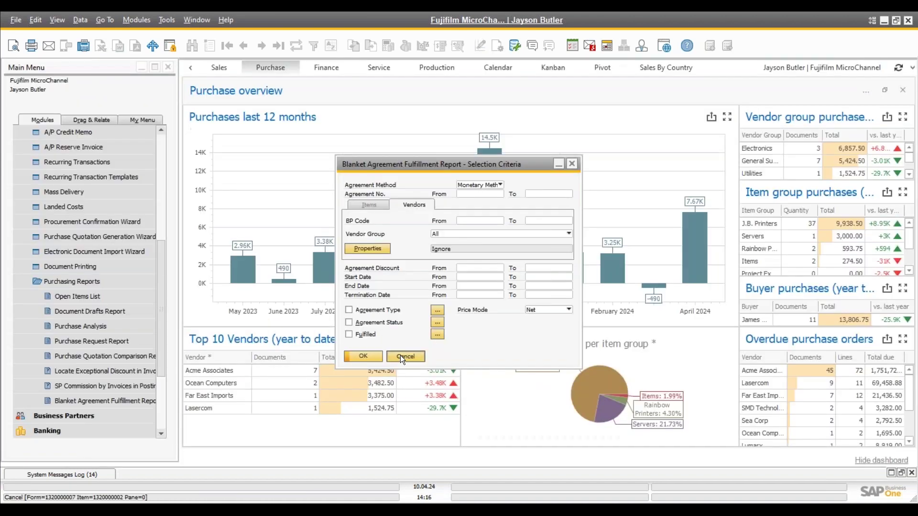
click(400, 355)
Start a new purchase order with Lasercom as the vendor.
mouse_move(399, 510)
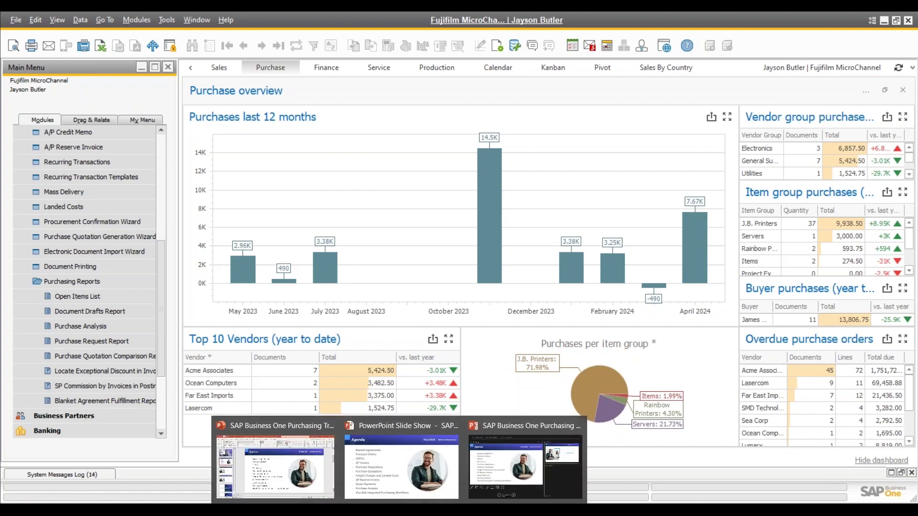
scroll(125, 228, up, 2)
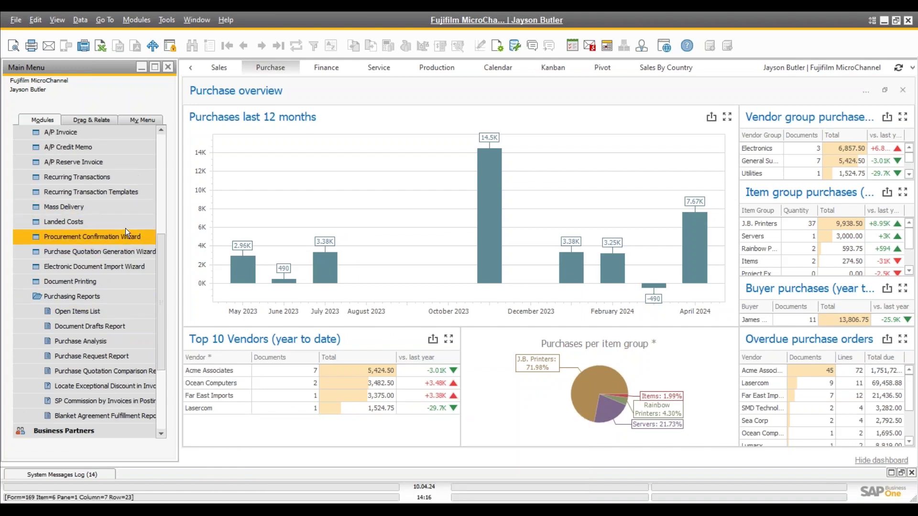
click(160, 148)
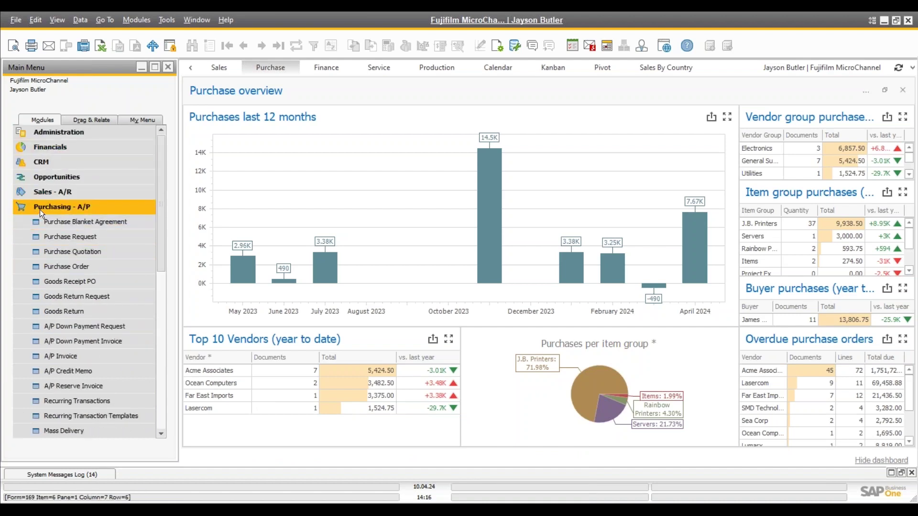
click(67, 264)
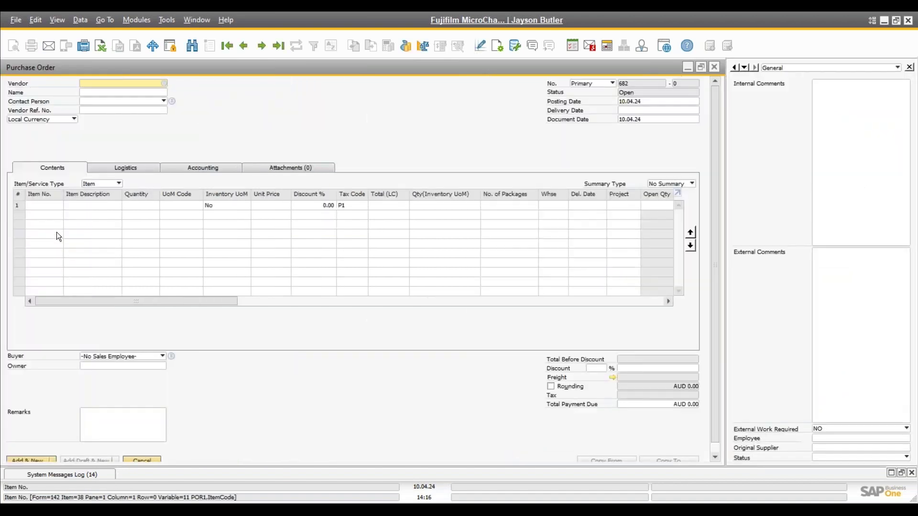
key(Tab)
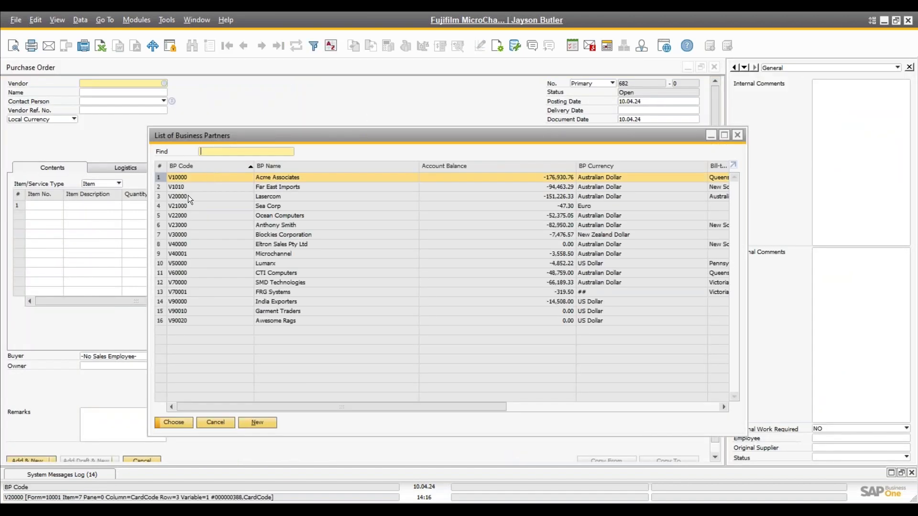
click(188, 196)
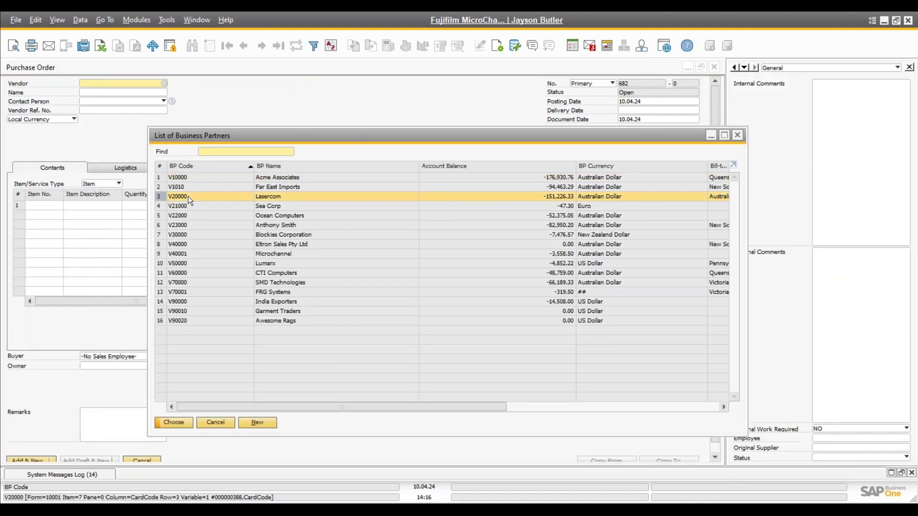
double_click(188, 196)
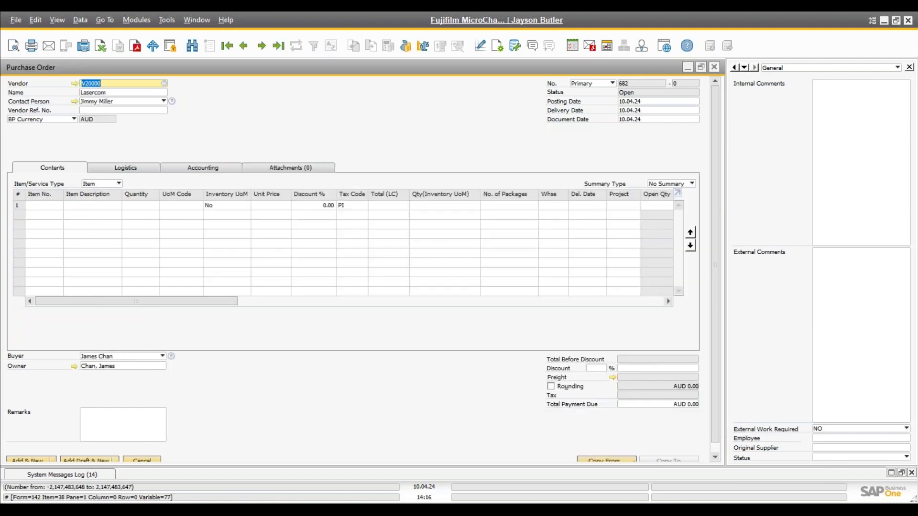
Add items A00001, A00002, A00003 and A00004 together to the purchase order lines.
click(50, 205)
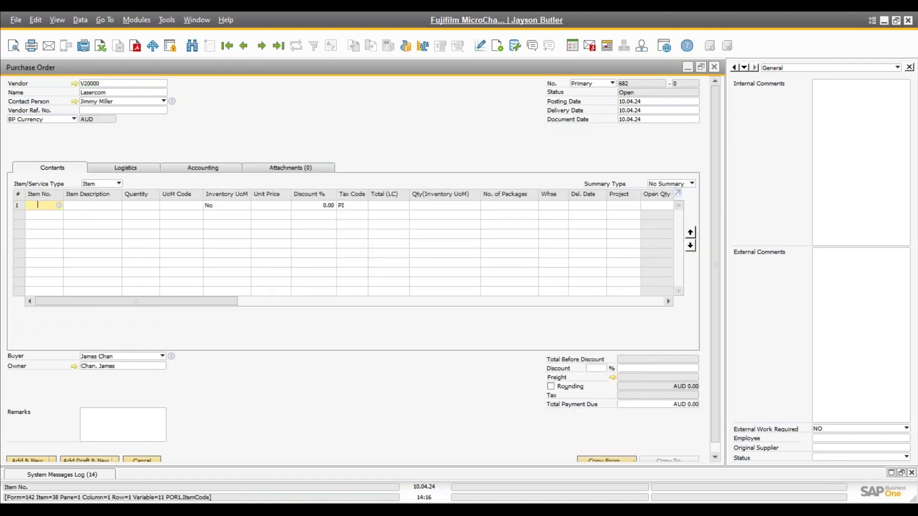
key(Tab)
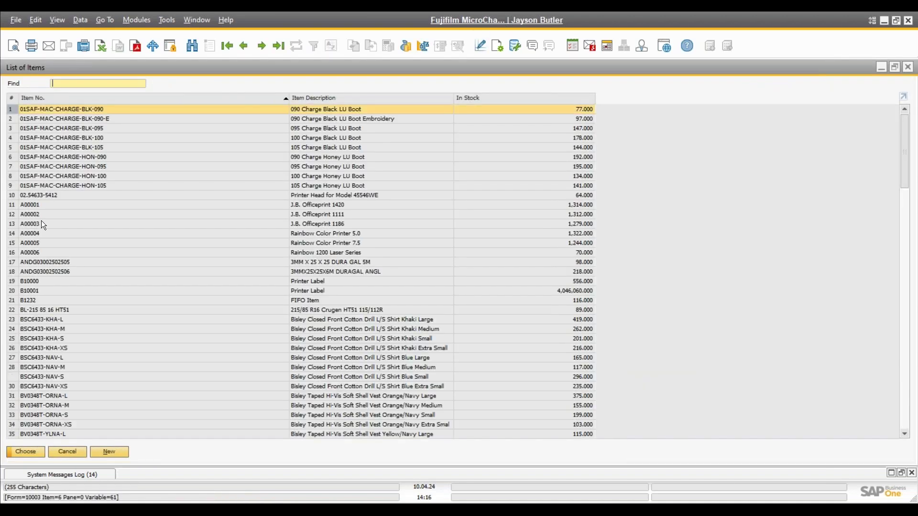
drag(40, 209, 45, 222)
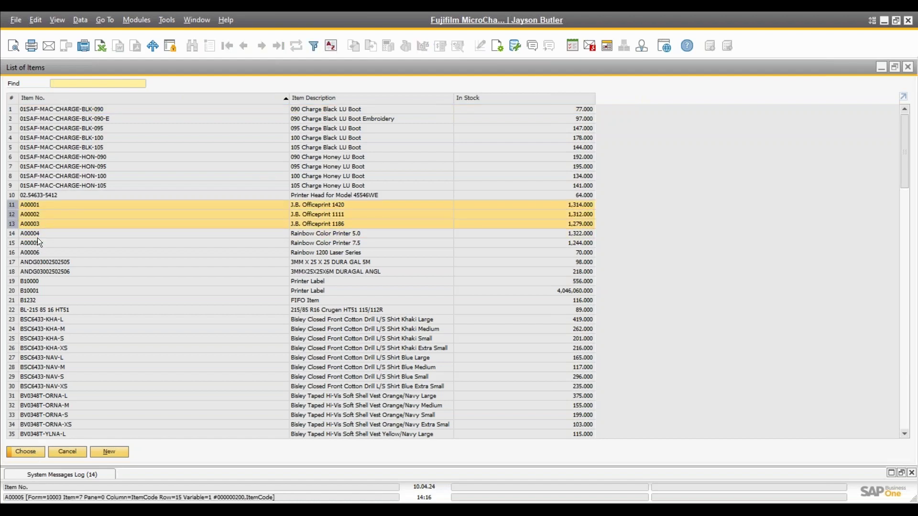
shift+click(38, 235)
click(25, 452)
Set the quantities of the four order lines to 5, 6, 7 and 8.
text(5)
key(Down)
text(6)
key(Down)
text(7)
key(Down)
text(8)
key(Up)
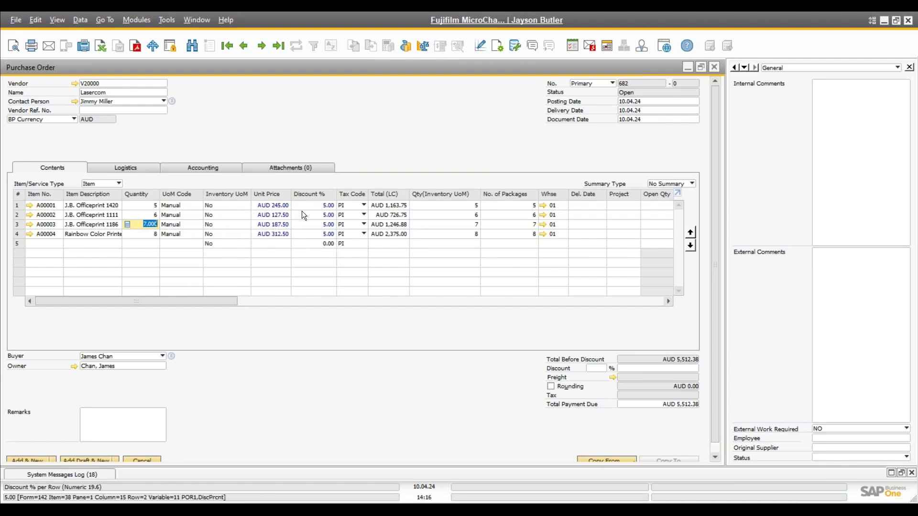
Check the order lines' Price Source, and clear the vendor and reselect Lasercom.
drag(199, 301, 312, 307)
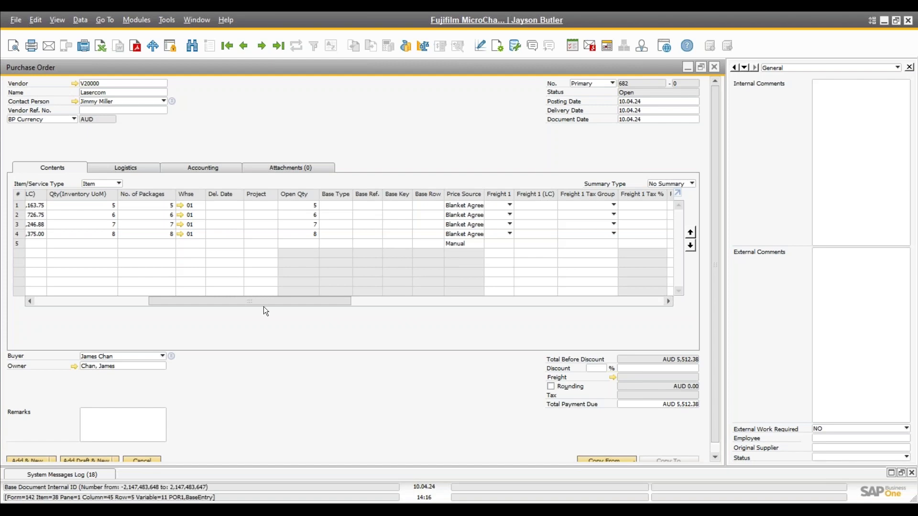
drag(255, 302, 142, 303)
click(116, 85)
key(BackSpace)
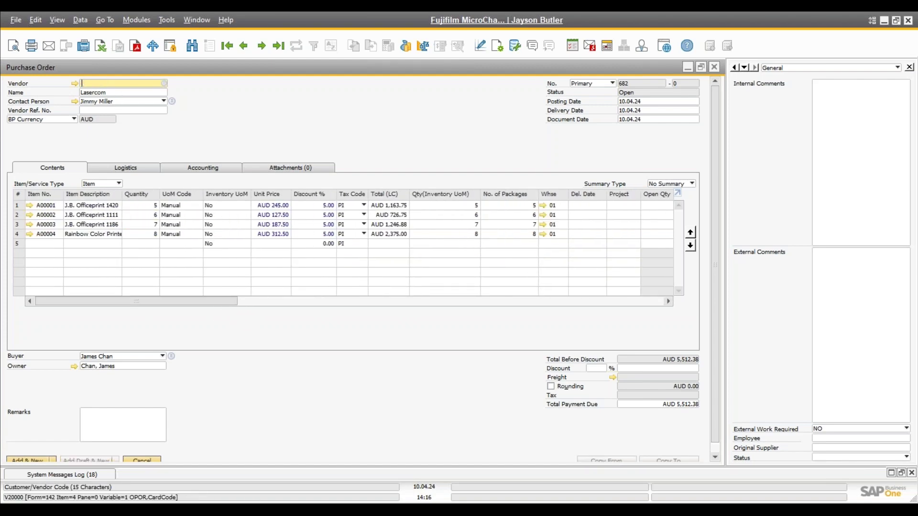
key(Tab)
double_click(291, 199)
click(338, 284)
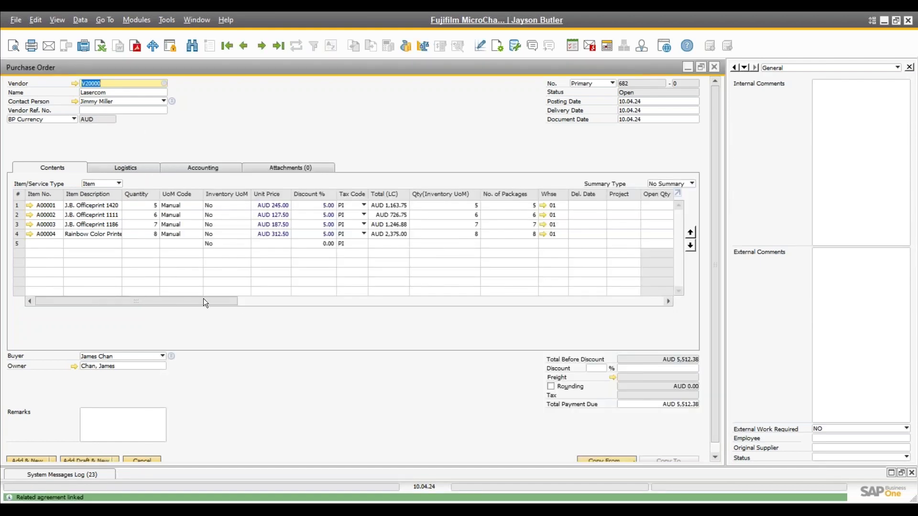
Look over the order lines' discounts and totals, and discard the Lasercom purchase order without adding it.
drag(204, 301, 227, 308)
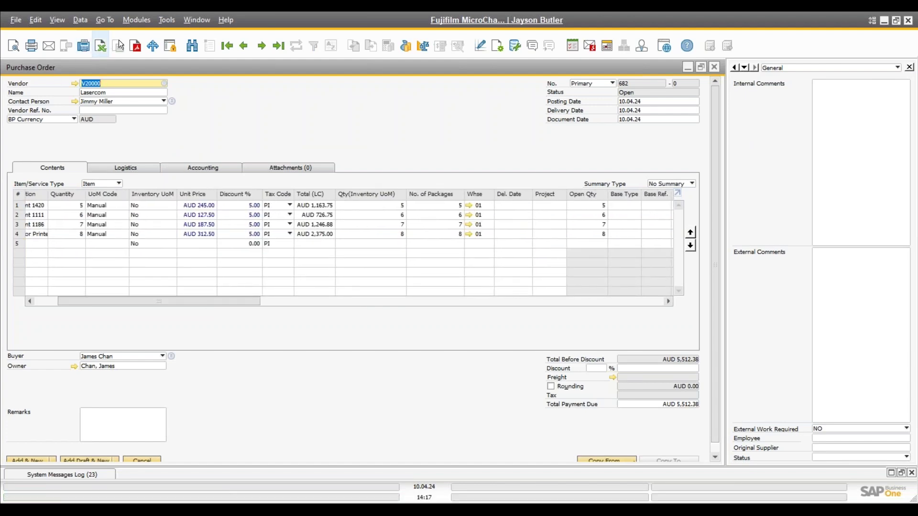
click(153, 461)
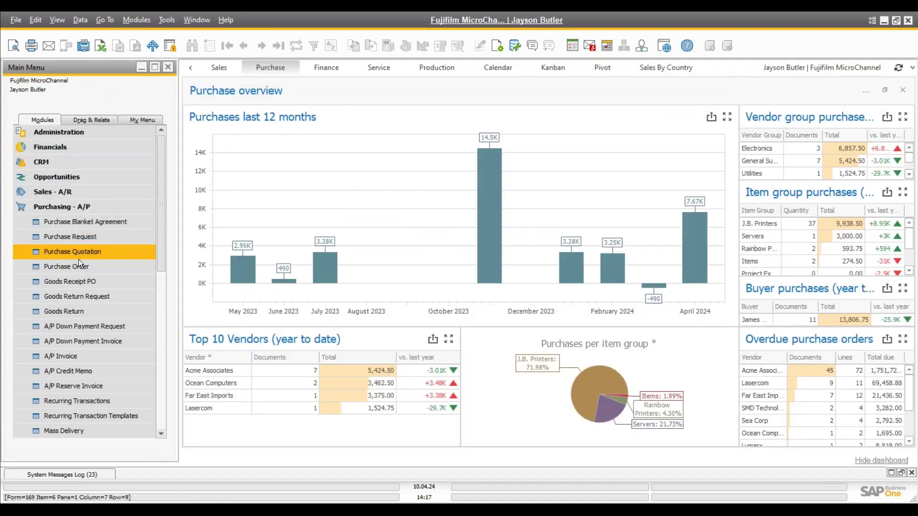
key(Escape)
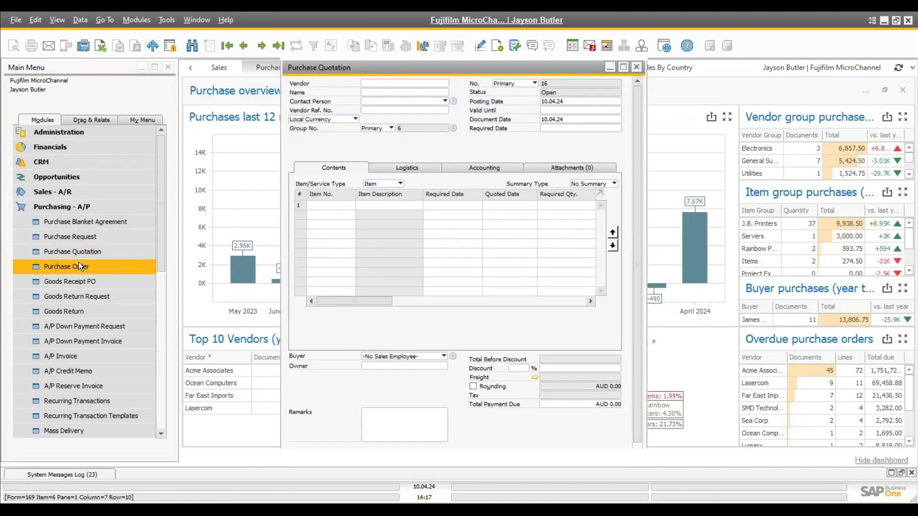
Start a new purchase order for the vendor Ocean Computers.
click(78, 267)
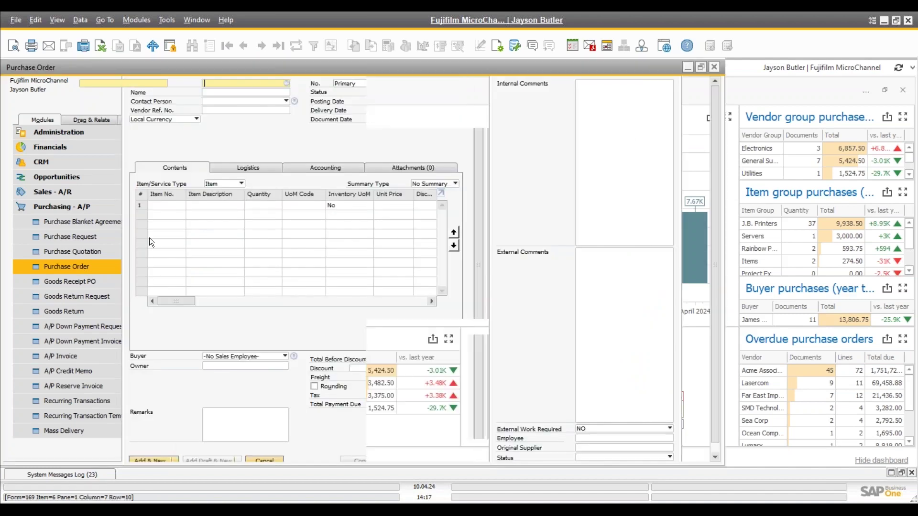
key(Tab)
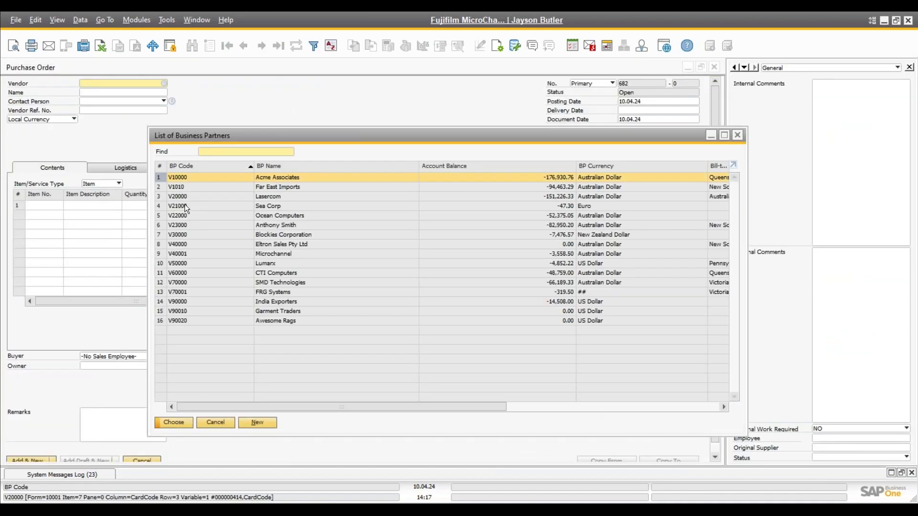
click(185, 208)
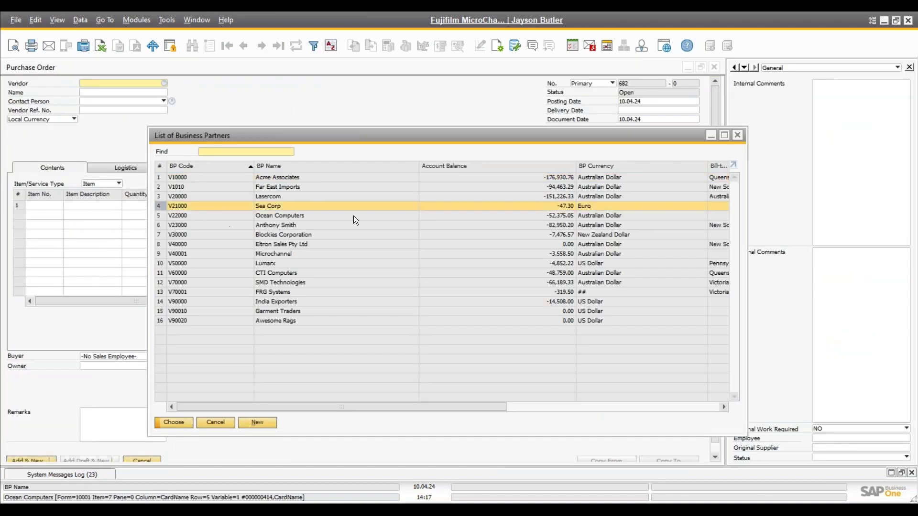
click(287, 217)
double_click(288, 217)
Add items A00001, A00002, A00003 and A00004 to the Ocean Computers order and check the lines' Price Source.
click(51, 206)
key(Tab)
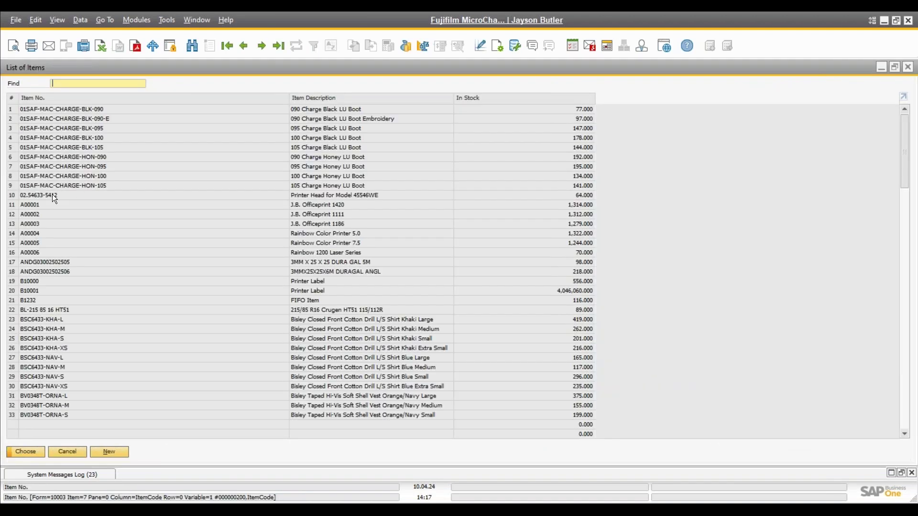
drag(44, 205, 46, 361)
click(29, 451)
drag(218, 300, 306, 301)
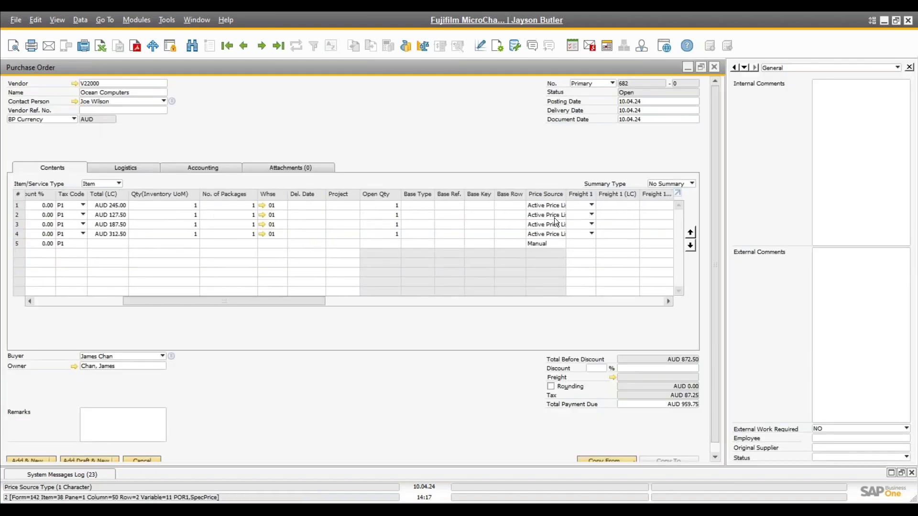
drag(197, 301, 110, 301)
Set the four lines' quantities to 5, 6, 7 and 8 and add the Ocean Computers purchase order.
click(148, 207)
text(5)
key(Down)
text(6)
key(Down)
text(78)
key(BackSpace)
key(Down)
text(8)
key(Return)
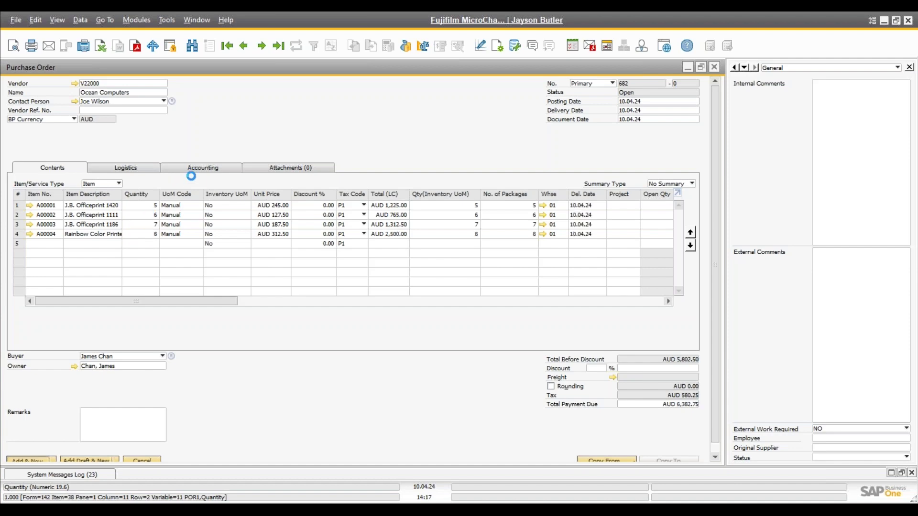
Reopen the purchase order just added and examine the Available-to-Promise inventory status of item A00001.
click(244, 46)
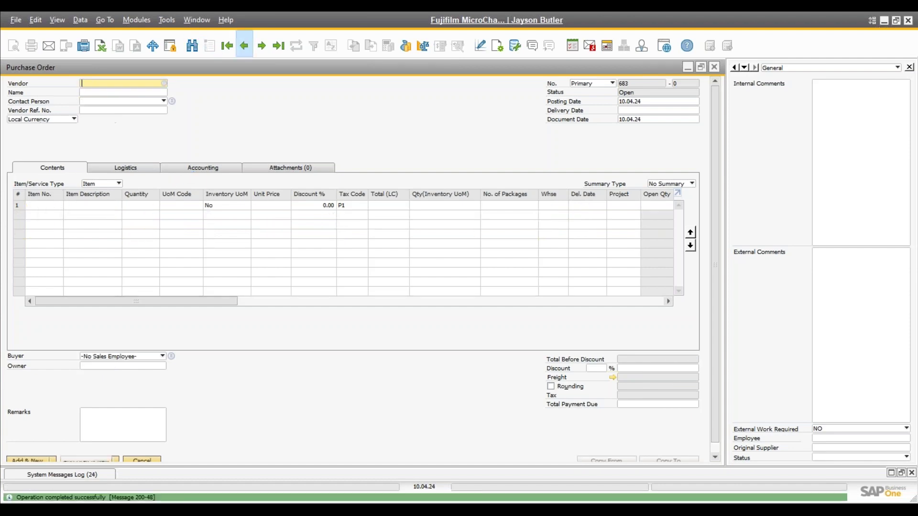
click(144, 203)
right_click(158, 206)
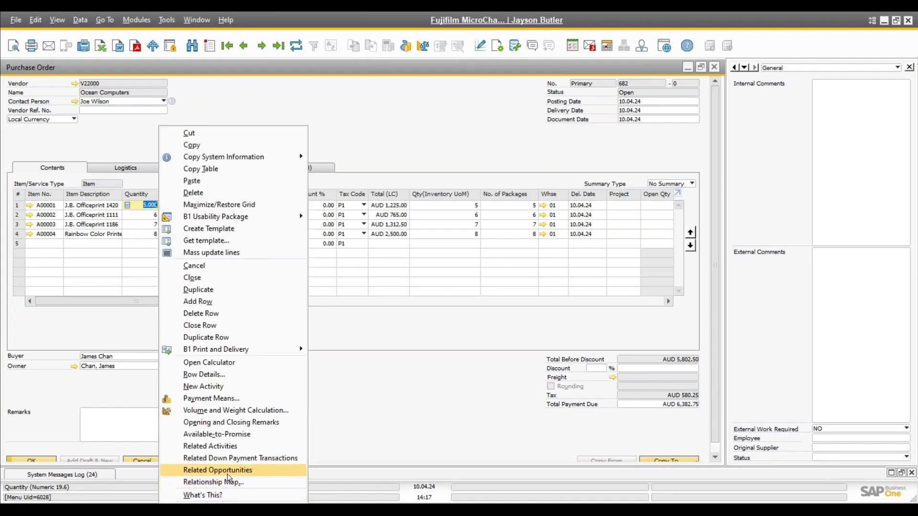
click(234, 435)
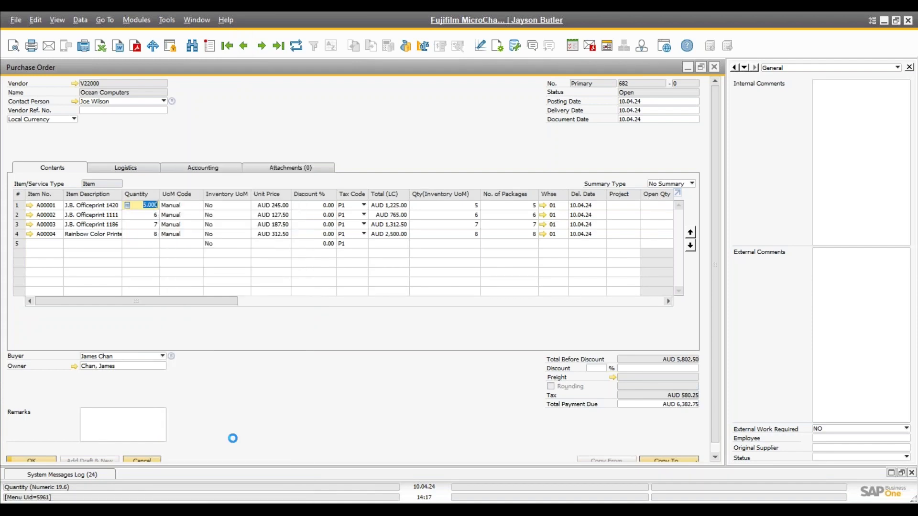
double_click(446, 168)
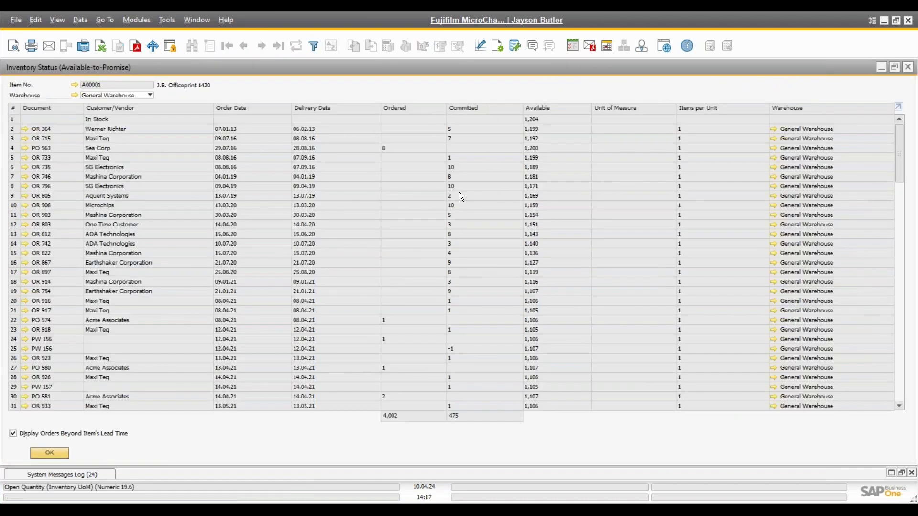
click(50, 454)
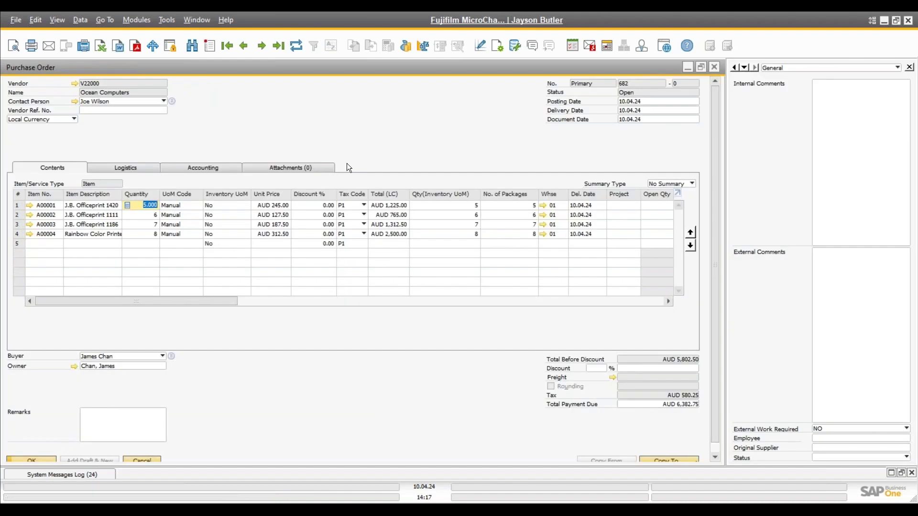
Examine the Price Report for the unit price of item A00001 on the first order line.
right_click(158, 208)
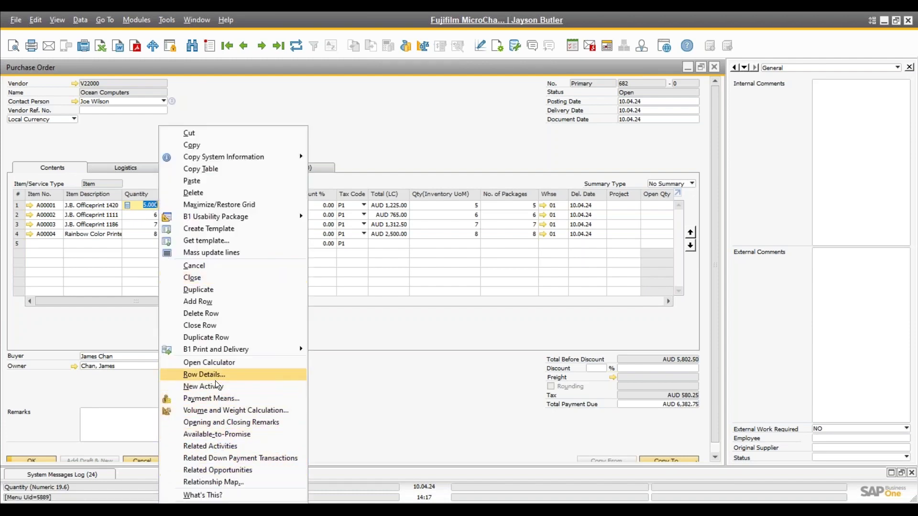
click(321, 146)
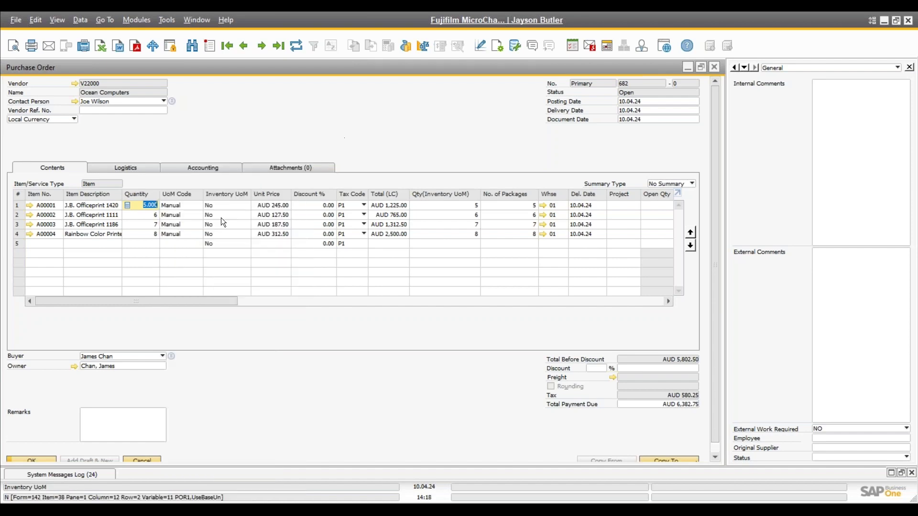
click(286, 204)
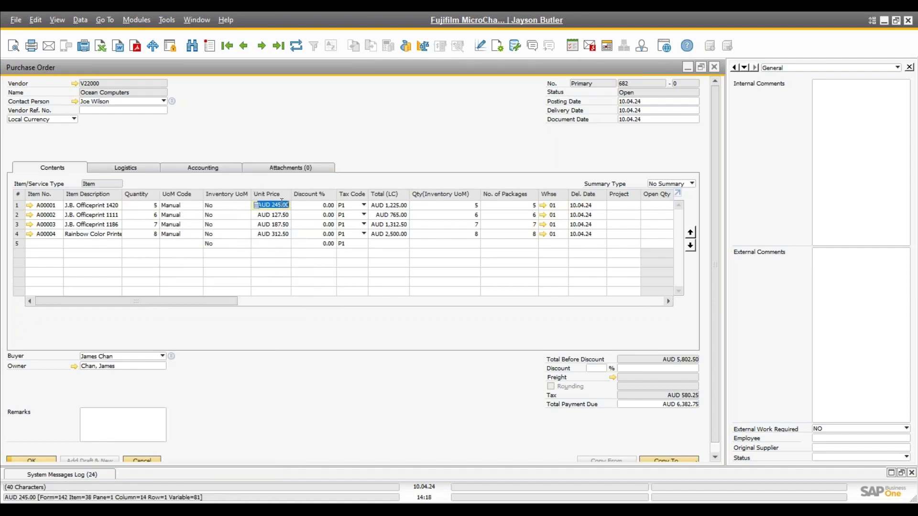
right_click(287, 205)
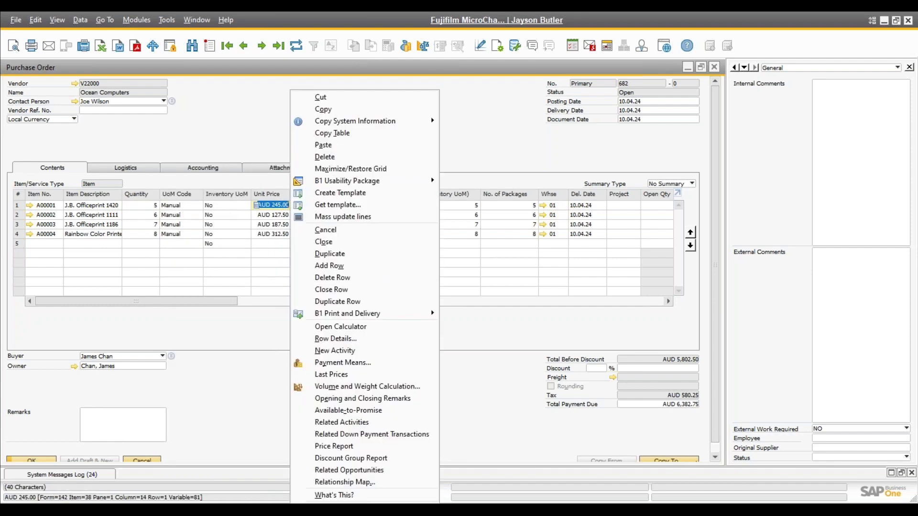
click(336, 446)
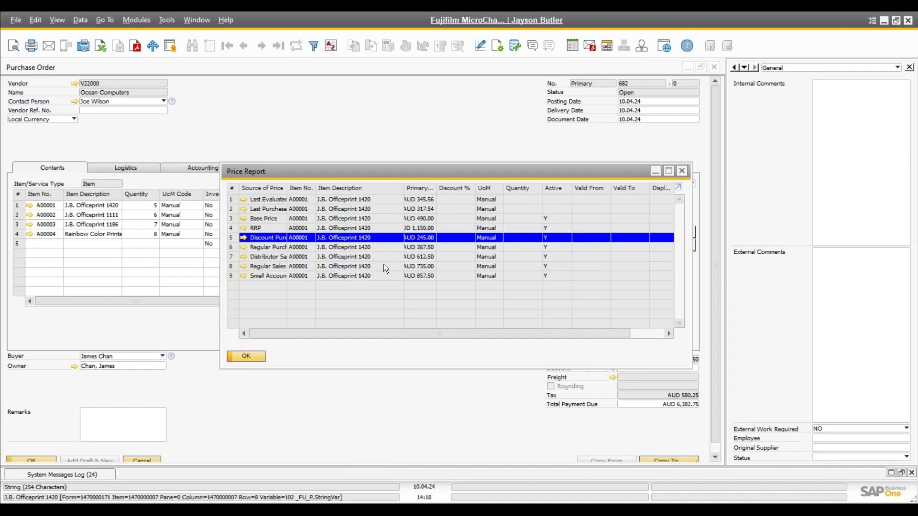
click(247, 355)
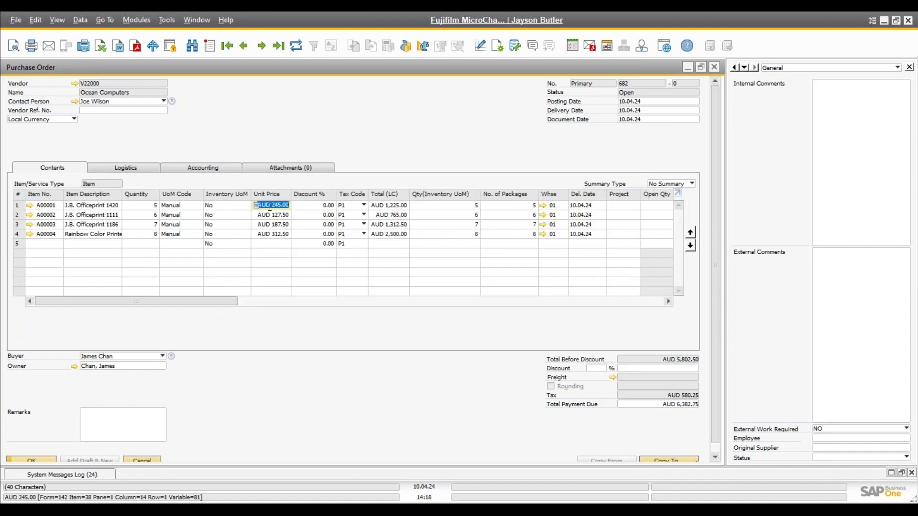
Open the Last Prices report for item A00001 and review the prices from Ocean Computers' documents.
right_click(270, 207)
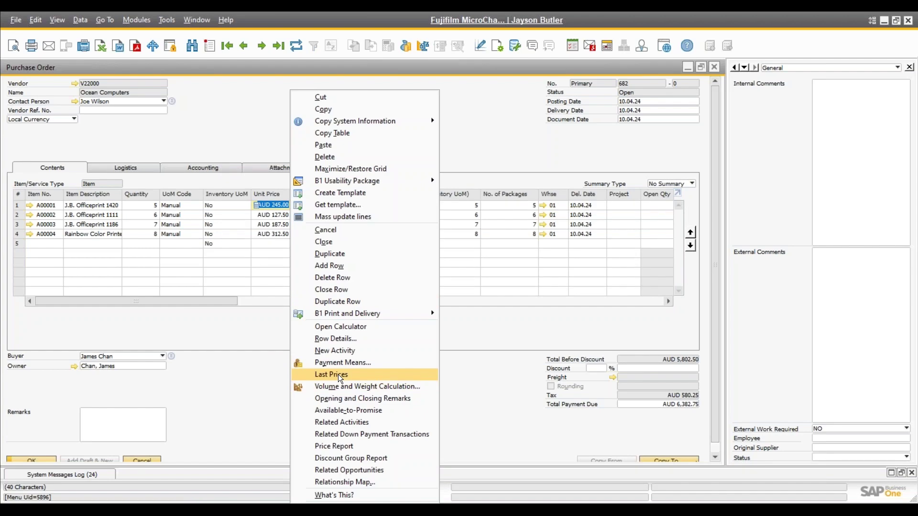
click(338, 374)
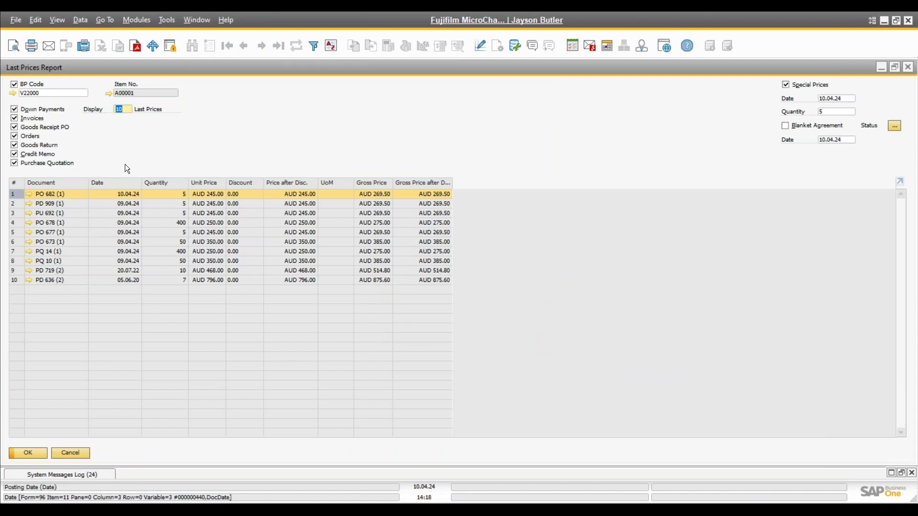
click(208, 272)
click(211, 194)
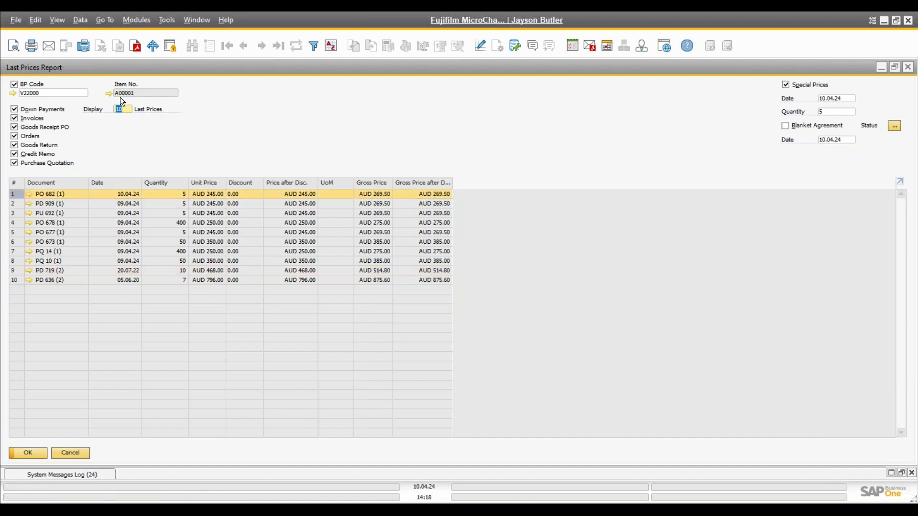
Remove the business partner filter and review item A00001's last prices for all customers and for all vendors.
click(15, 85)
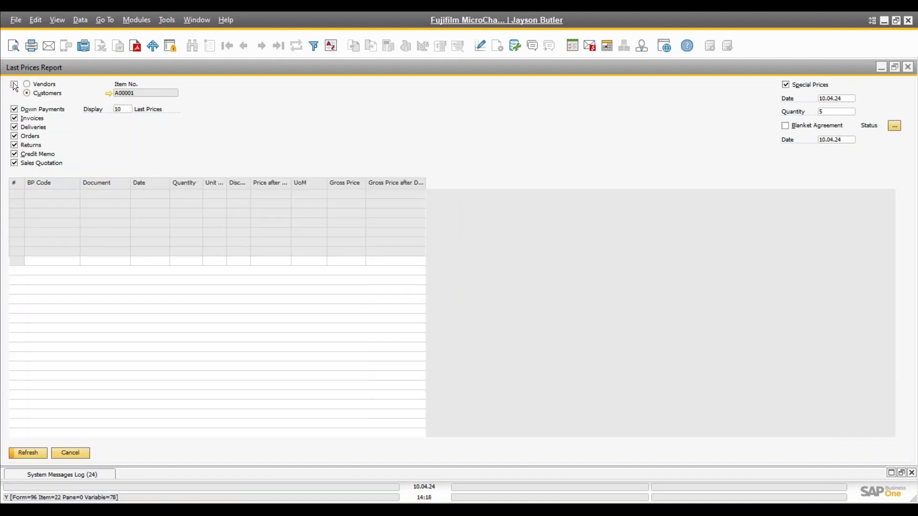
click(31, 451)
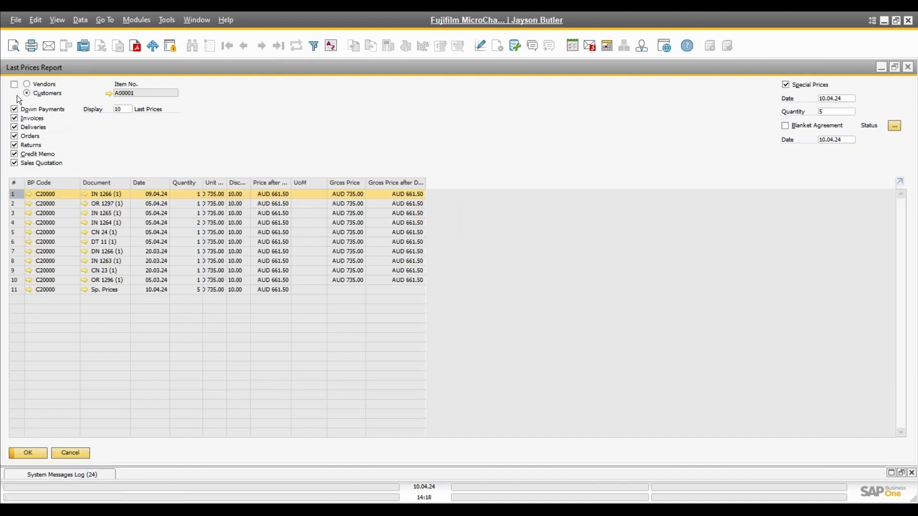
click(26, 84)
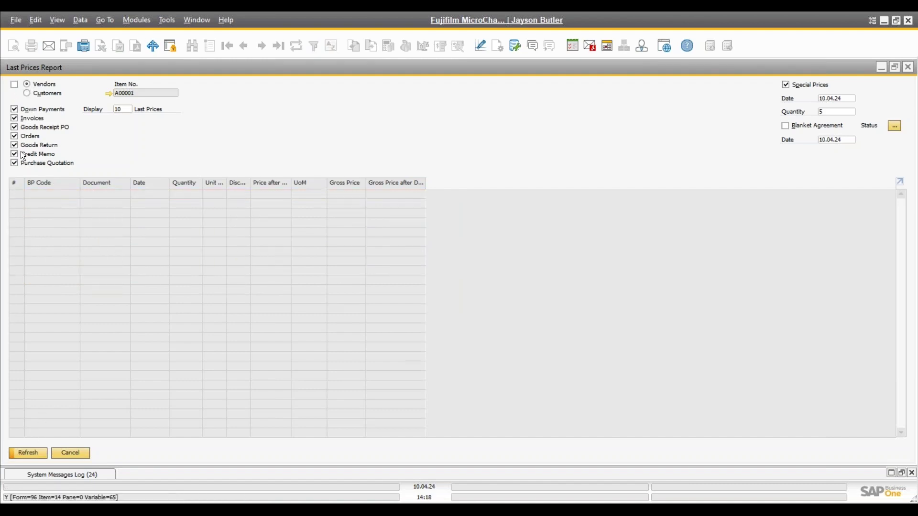
click(36, 453)
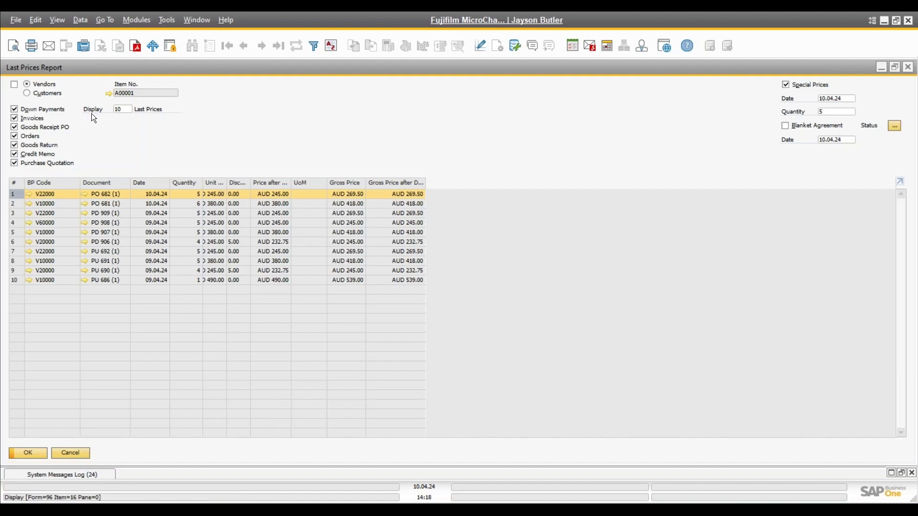
click(70, 453)
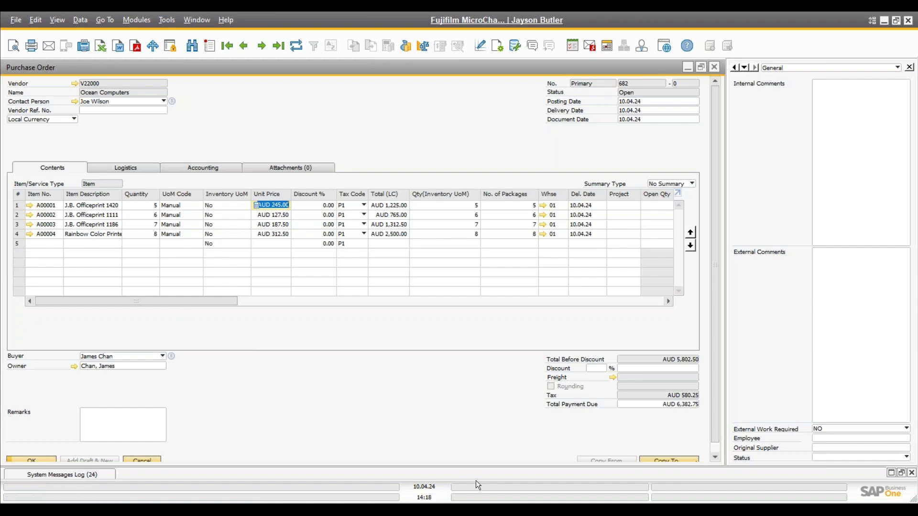
Copy the Ocean Computers purchase order to a Goods Receipt PO.
click(715, 447)
mouse_move(715, 442)
mouse_down()
mouse_move(716, 365)
mouse_move(715, 447)
mouse_up()
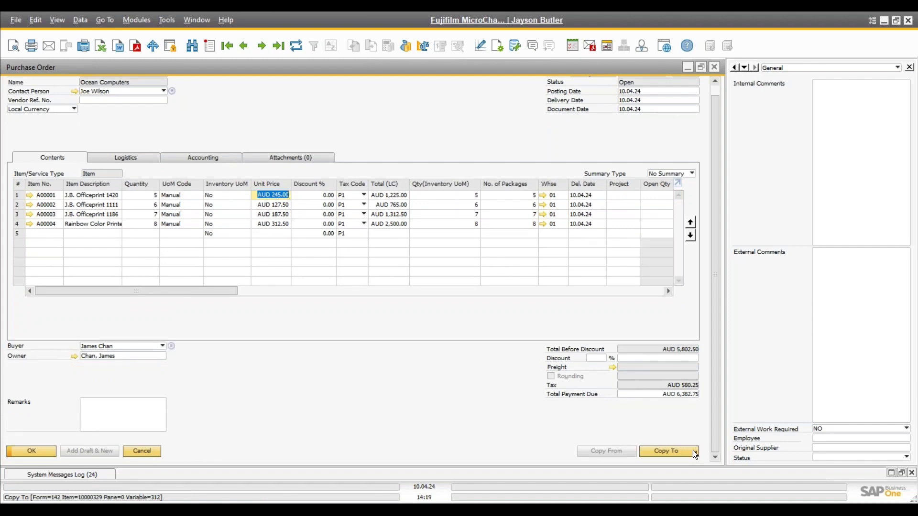
click(693, 450)
click(686, 424)
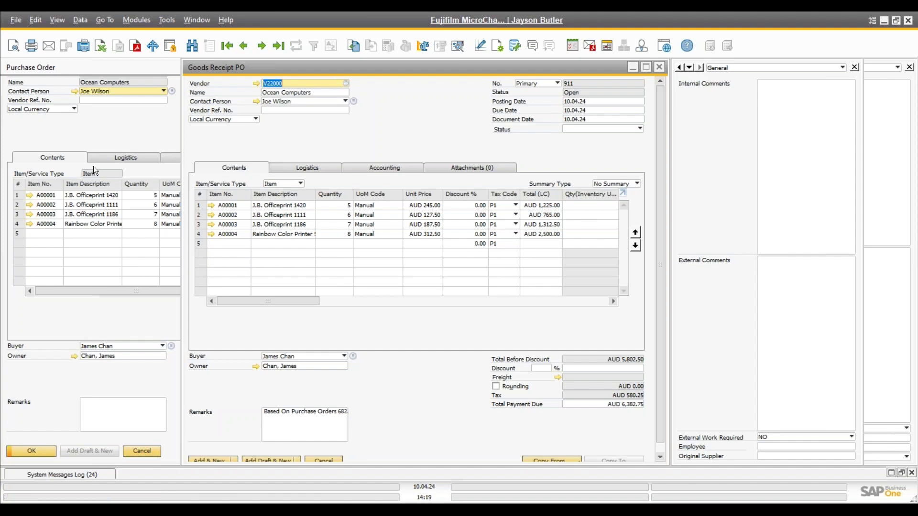
Check the warehouse stock of item A00001 in the Inventory Data of its Item Master Data.
click(210, 204)
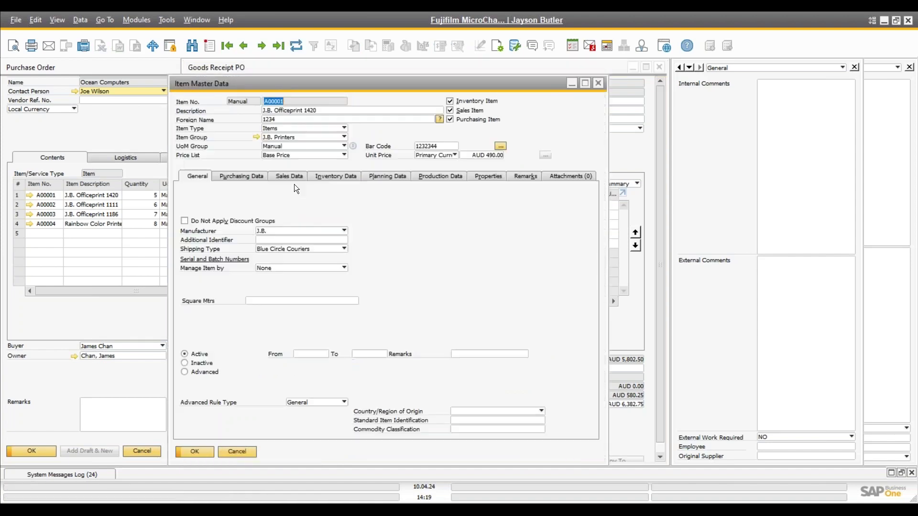
click(319, 177)
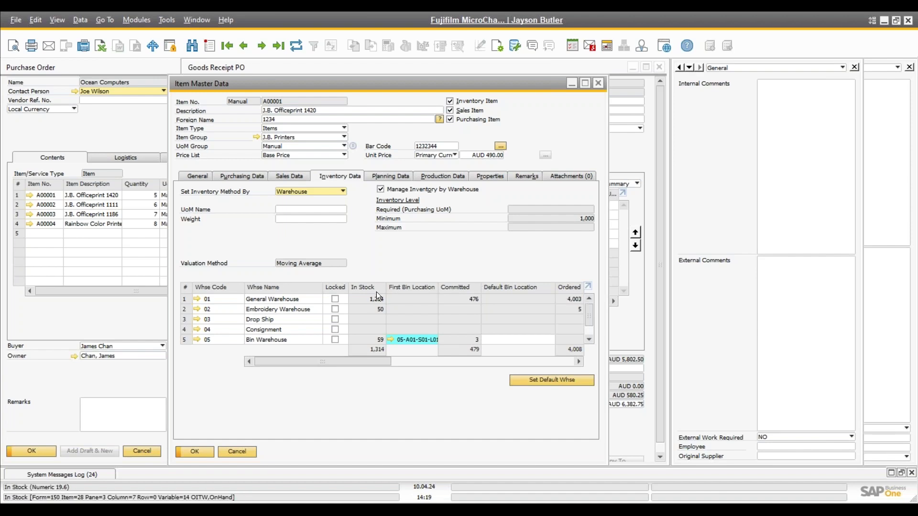
click(598, 84)
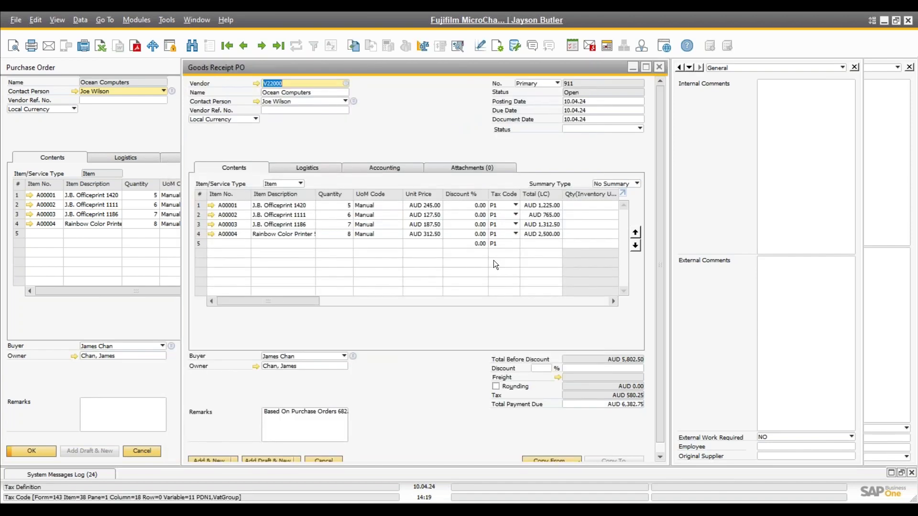
Set the receipt quantity of item A00001 to 3 and delete the A00004 row from the Goods Receipt PO.
click(346, 206)
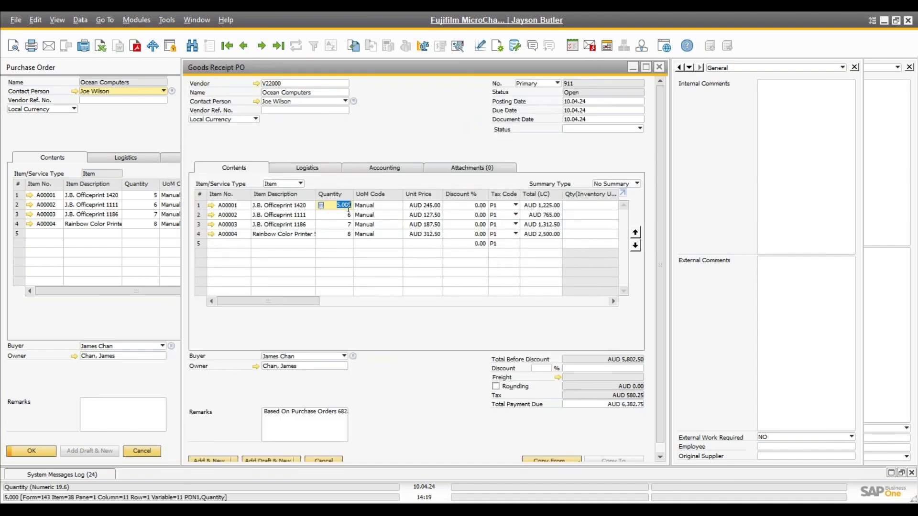
text(3)
click(340, 233)
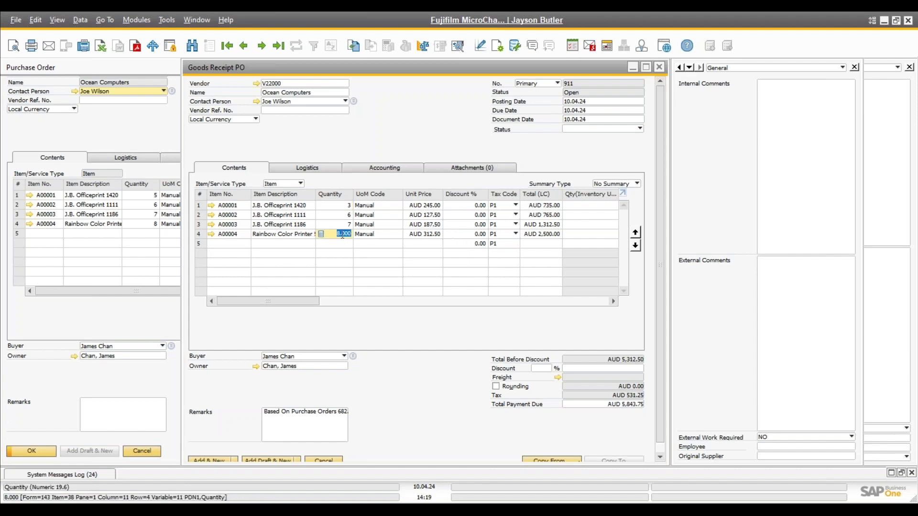
right_click(343, 234)
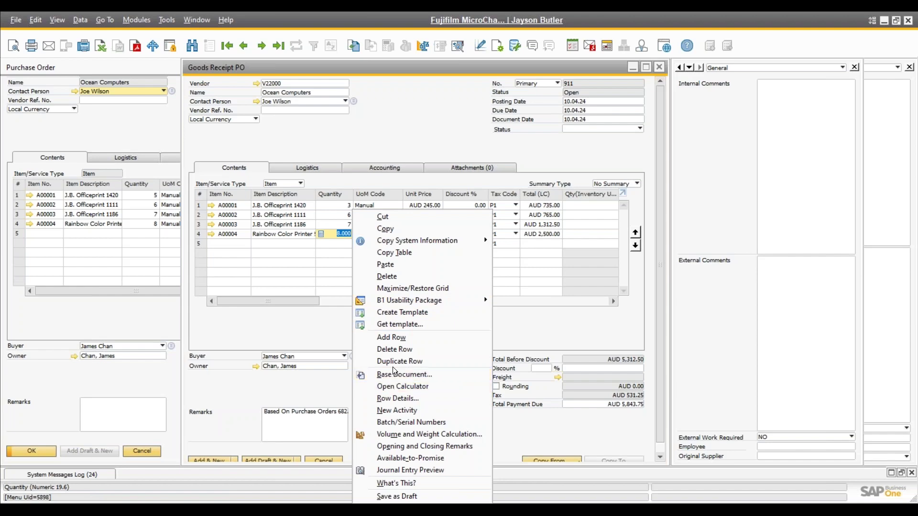
click(394, 351)
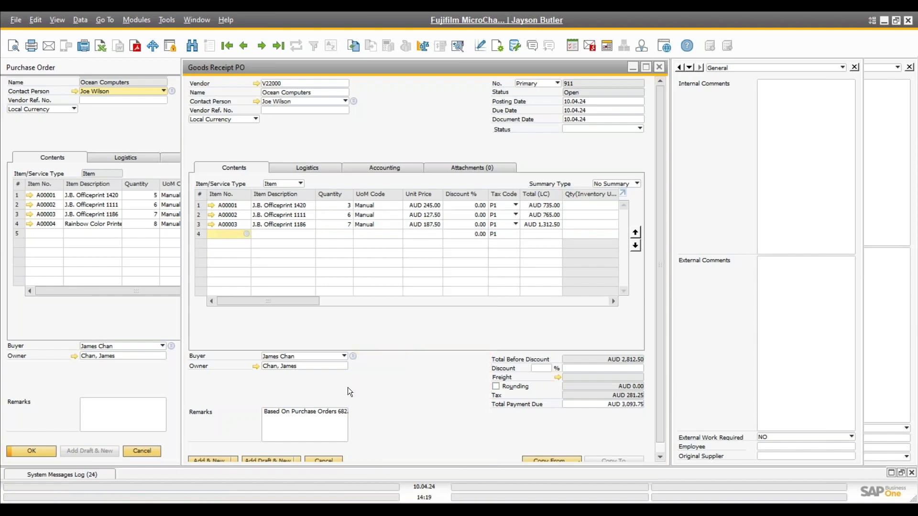
Add the Ocean Computers Goods Receipt PO, accepting that it cannot be changed, and display the last recorded receipt.
click(220, 459)
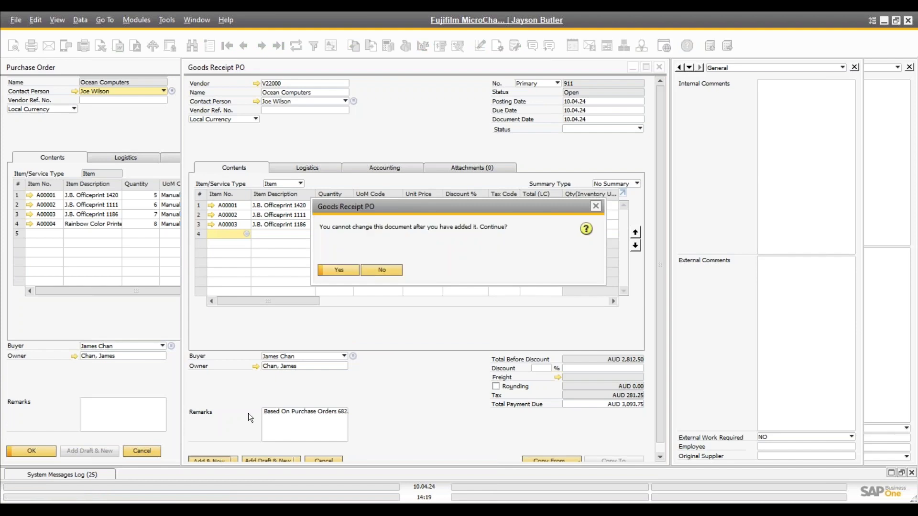
click(337, 272)
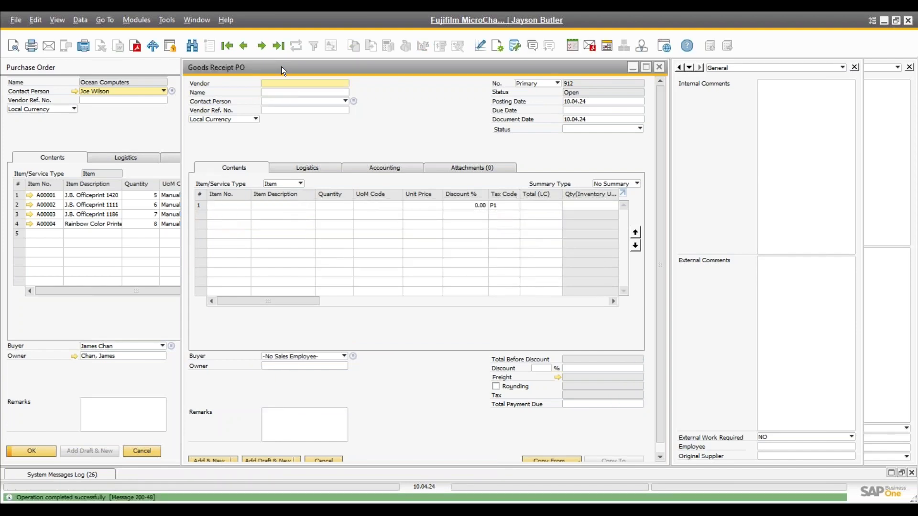
click(280, 46)
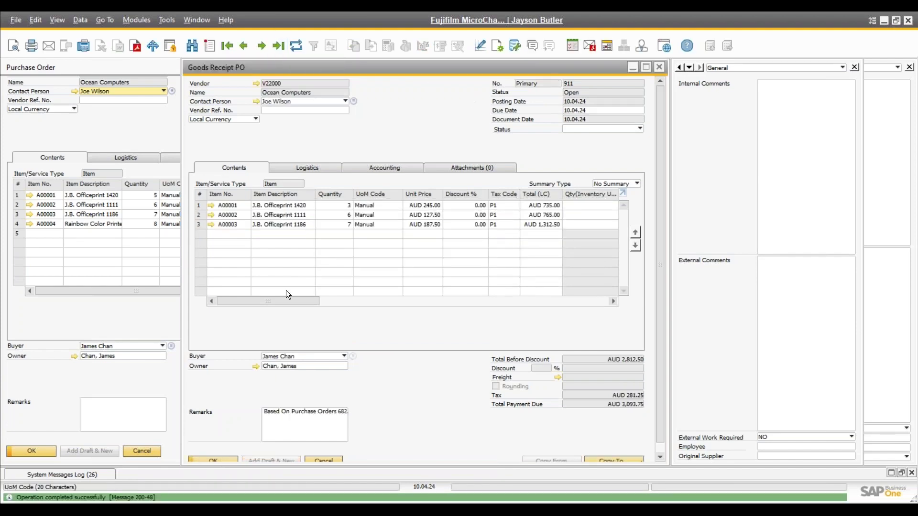
Refresh the Ocean Computers purchase order and check the open quantity of each item row.
click(162, 122)
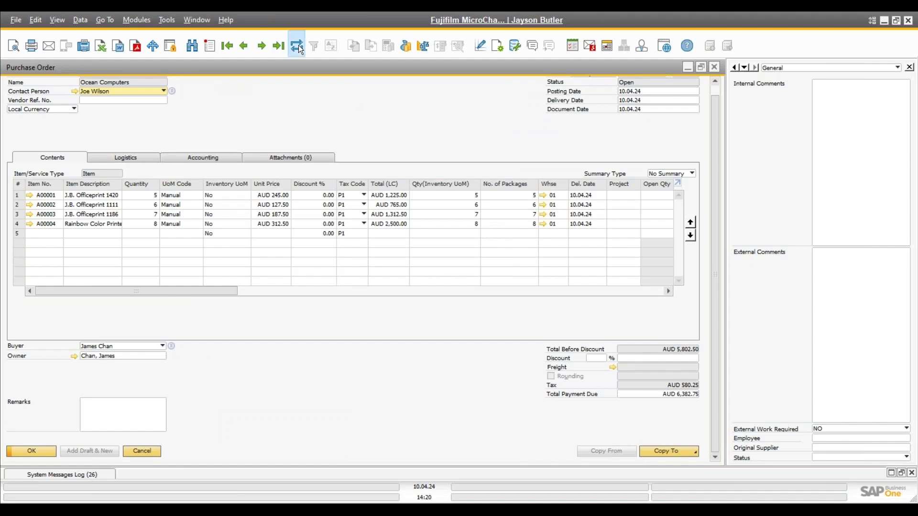
click(296, 46)
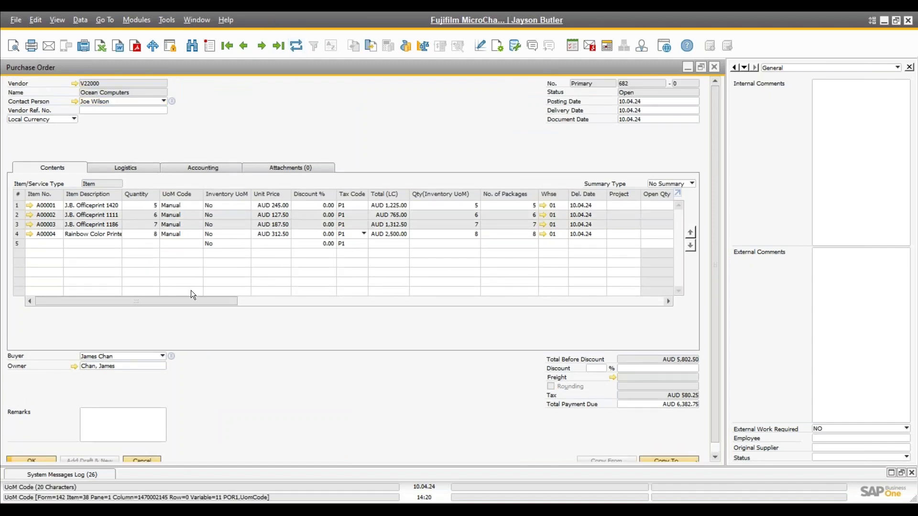
drag(194, 300, 230, 301)
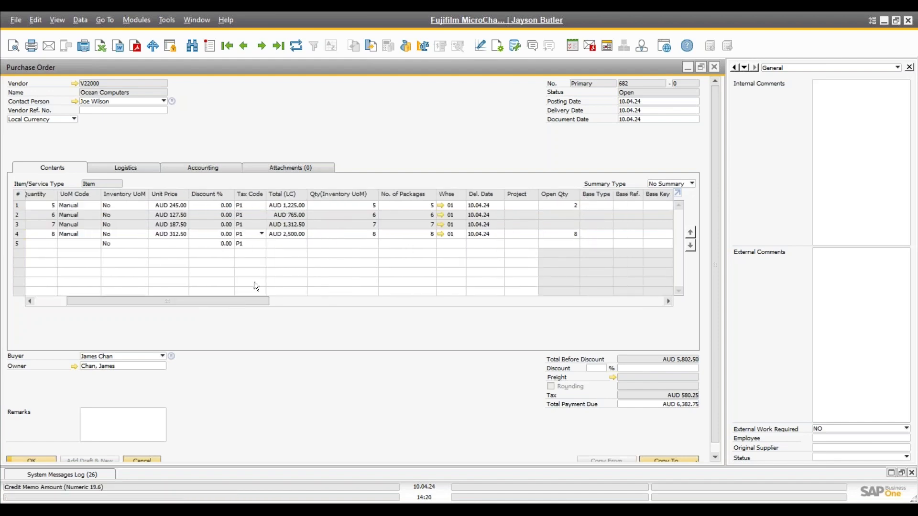
click(59, 302)
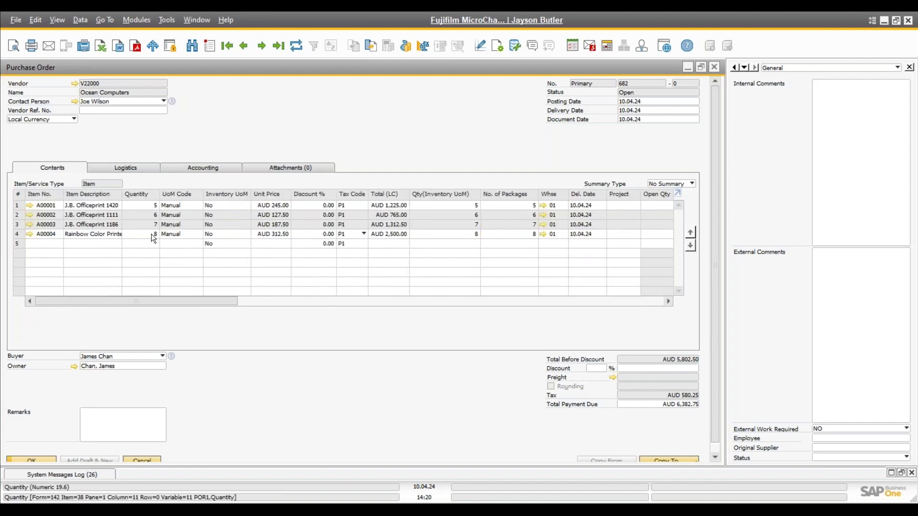
Review the Purchasing Data of item A00001 in its Item Master Data, including its dimensions, volume and weight.
click(29, 205)
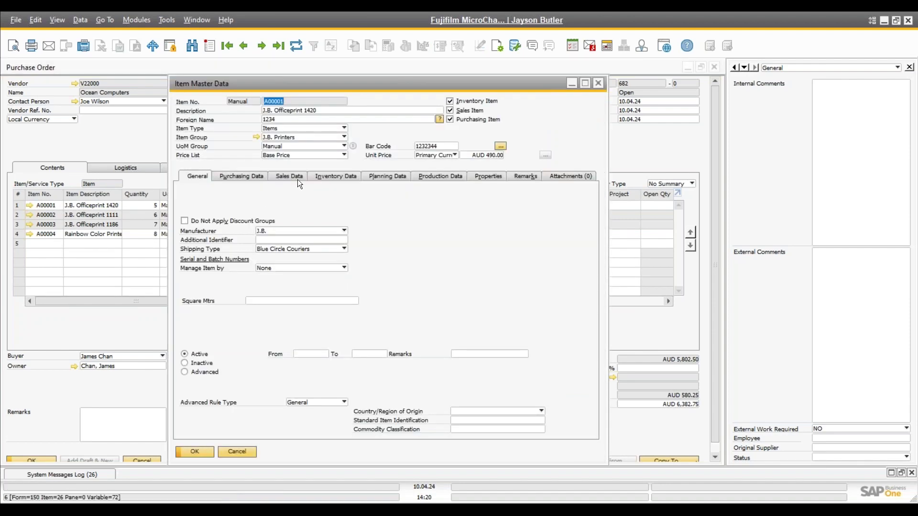
click(252, 177)
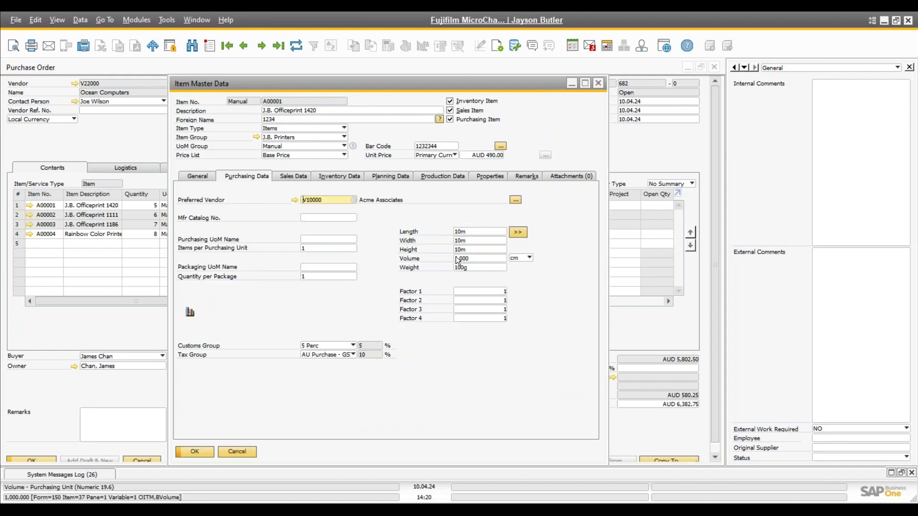
click(599, 83)
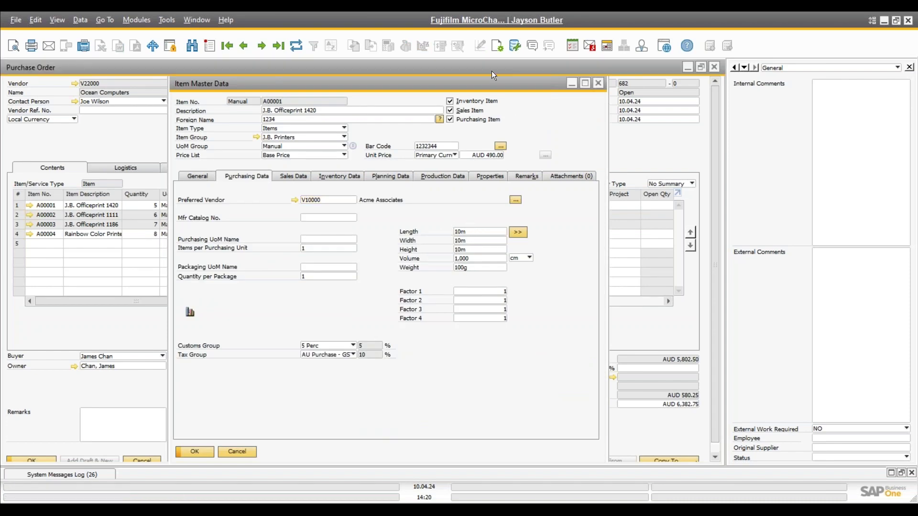
Review the Volume & Weight Calculation for the Ocean Computers purchase order and close it.
click(421, 47)
double_click(557, 171)
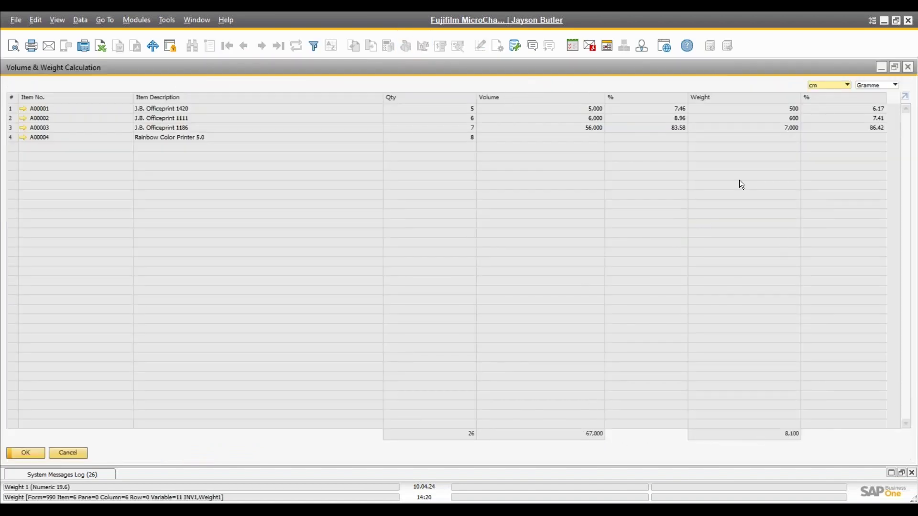
click(73, 454)
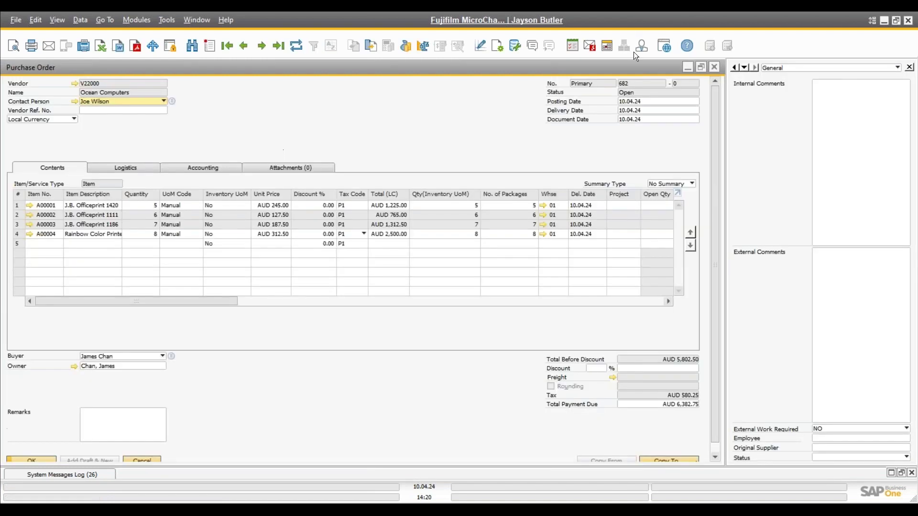
Open the purchase order's target Goods Receipt PO and copy it to an A/P Invoice.
click(370, 46)
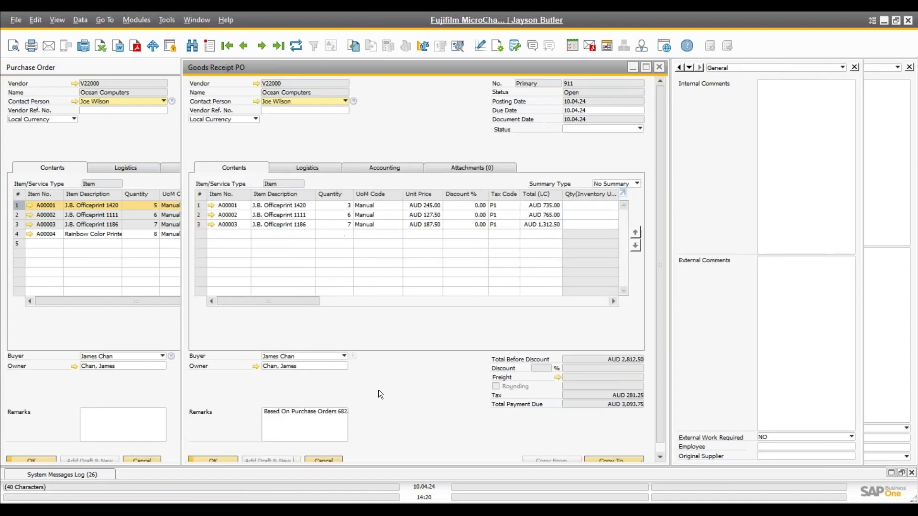
click(618, 459)
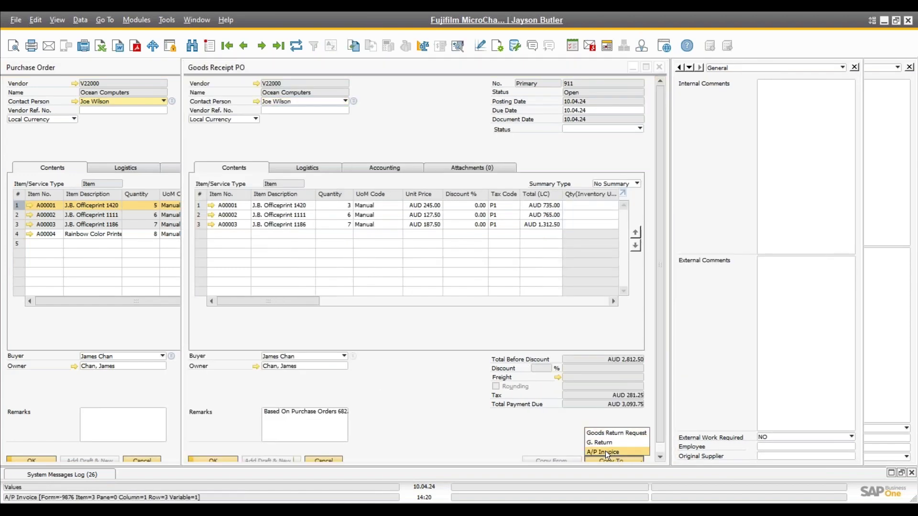
click(605, 452)
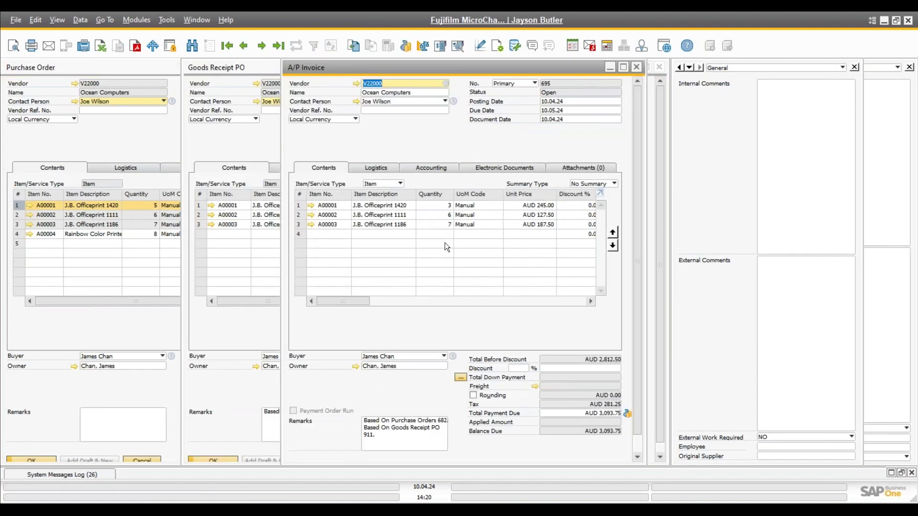
Add the Ocean Computers A/P Invoice, accepting that it cannot be changed, and close the invoice and goods receipt windows.
scroll(641, 440, down, 1)
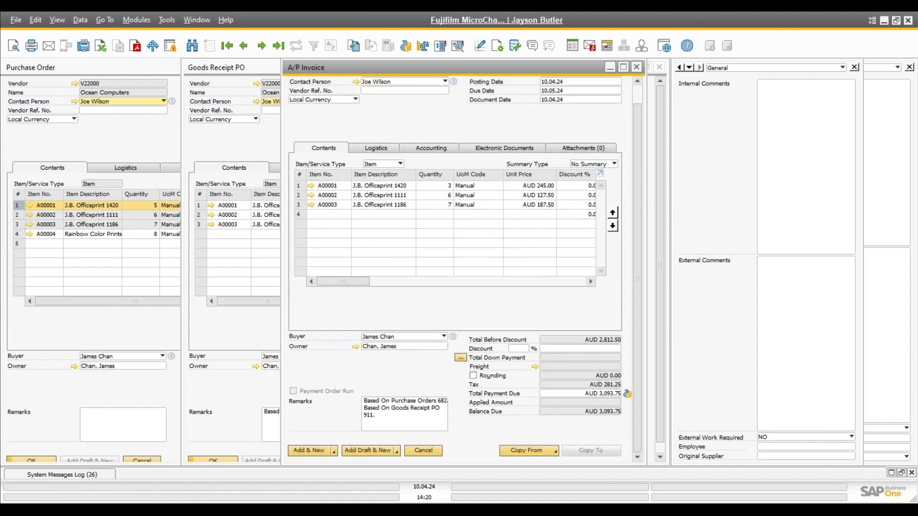
click(311, 452)
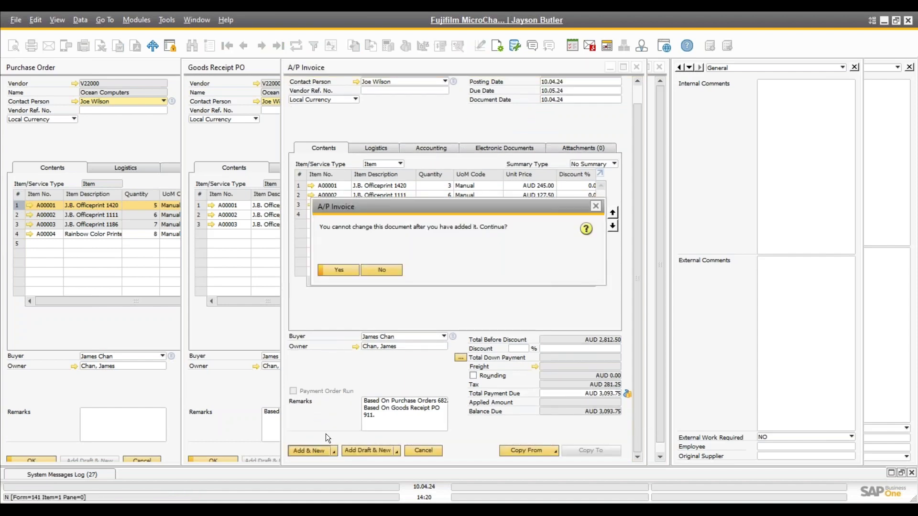
click(337, 271)
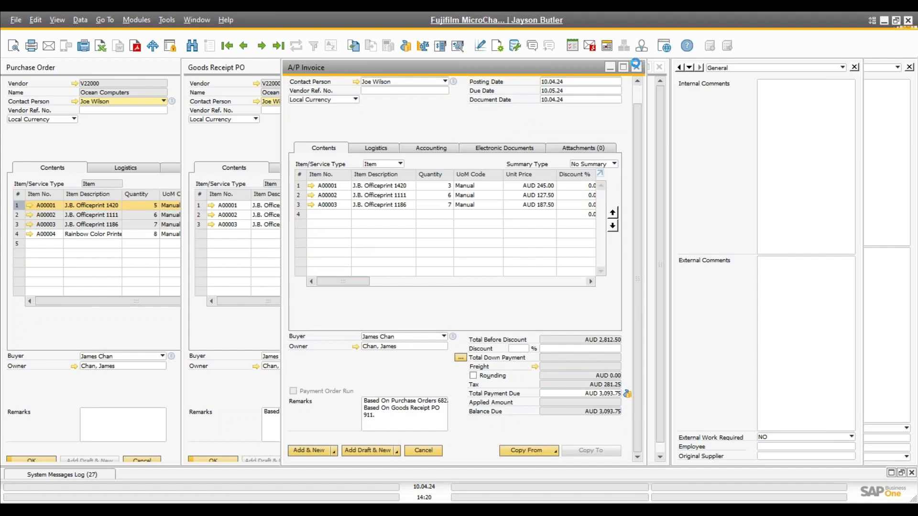
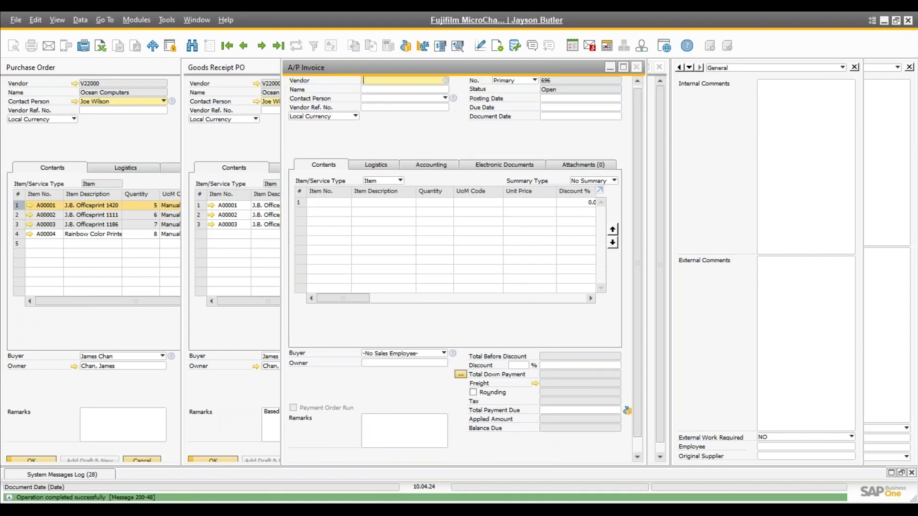
click(635, 68)
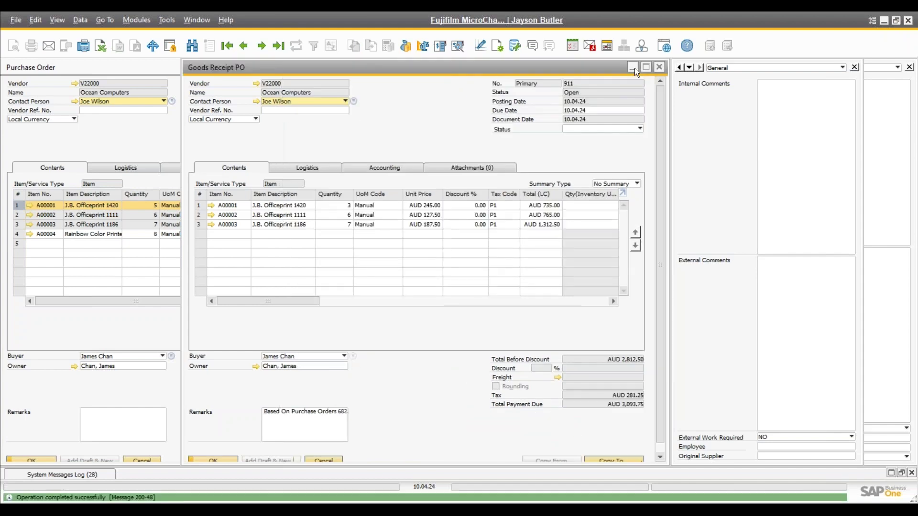
click(660, 68)
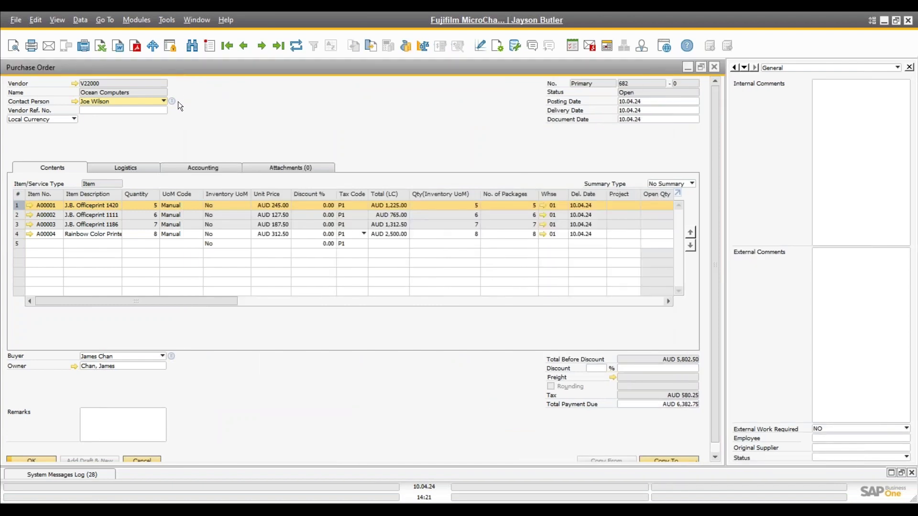
Start a new purchase order of type Service for vendor Acme Associates.
click(209, 47)
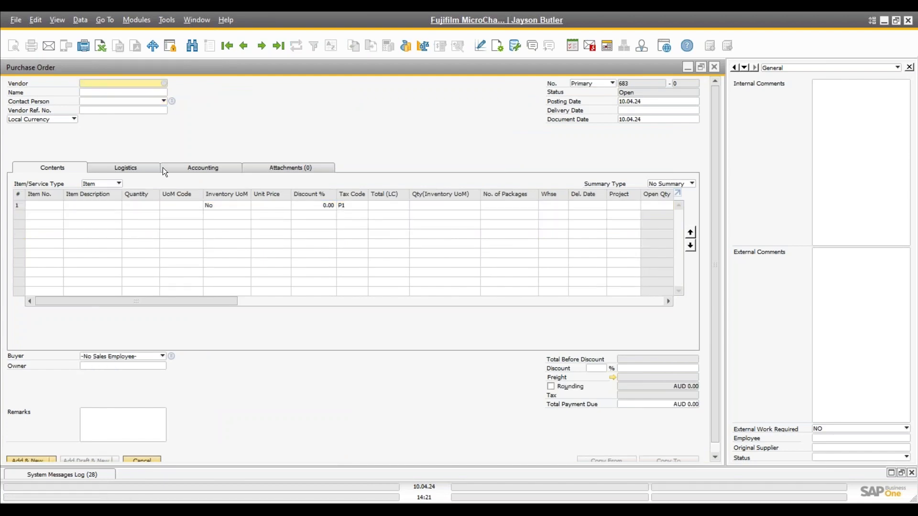
click(119, 184)
click(97, 204)
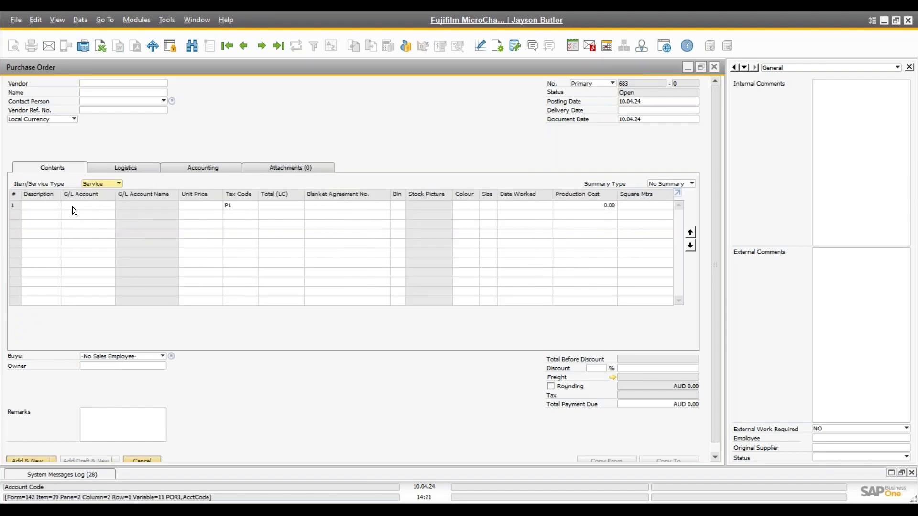
click(106, 84)
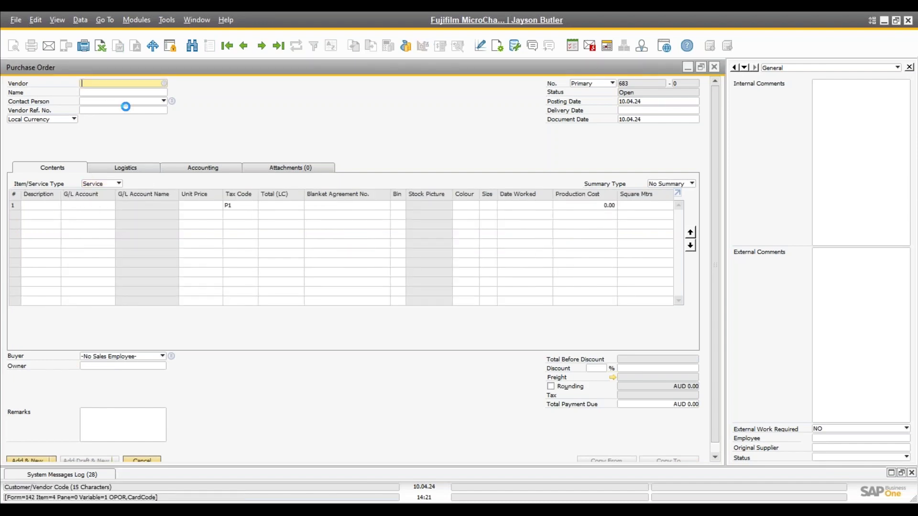
key(Tab)
double_click(171, 179)
Assign the Spare Parts - Scrapped G/L account to the first service row, searching the account list in descending number order.
click(69, 205)
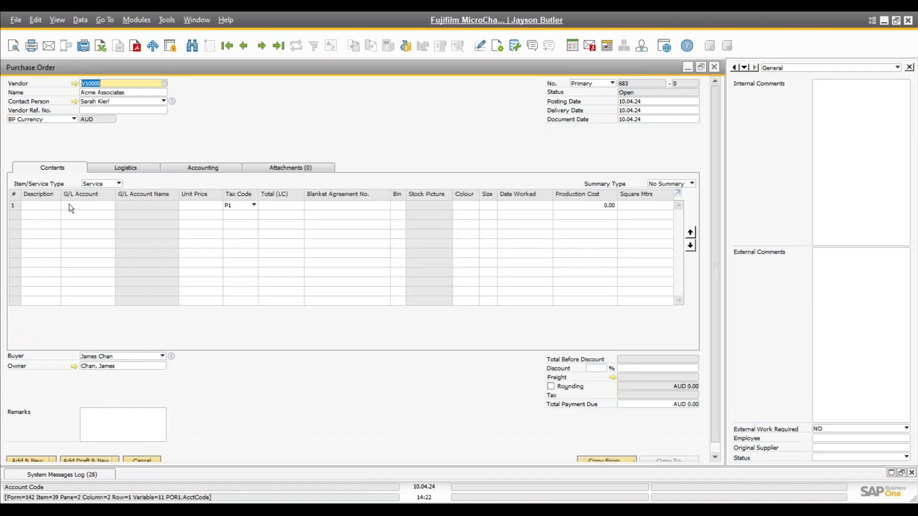
key(Tab)
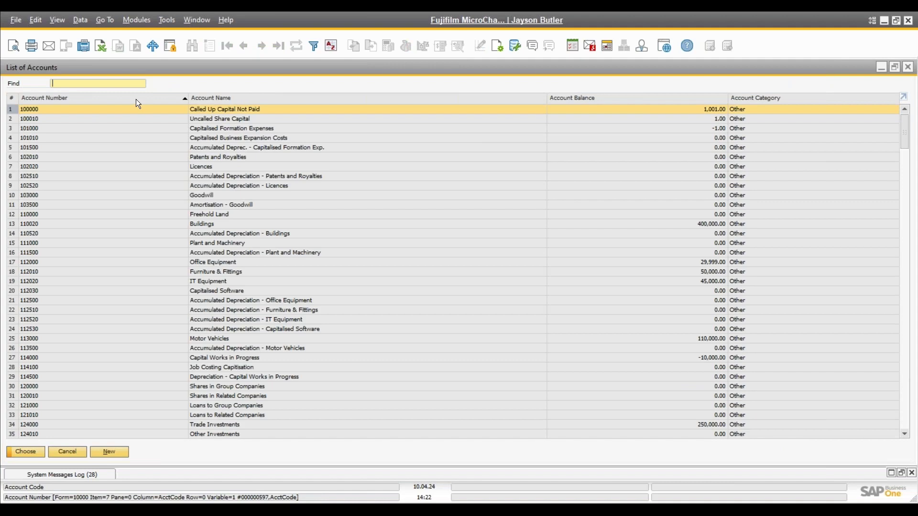
double_click(136, 99)
text(6)
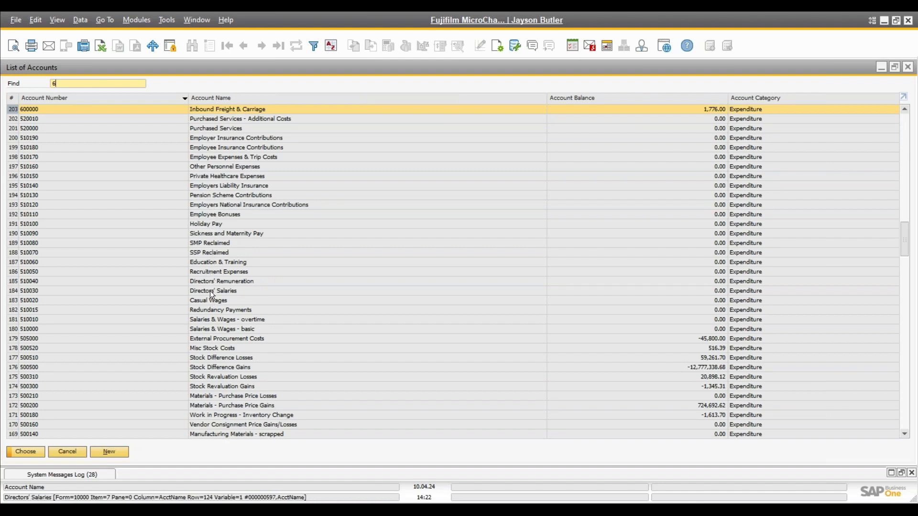
scroll(221, 303, down, 1)
scroll(221, 303, down, 8)
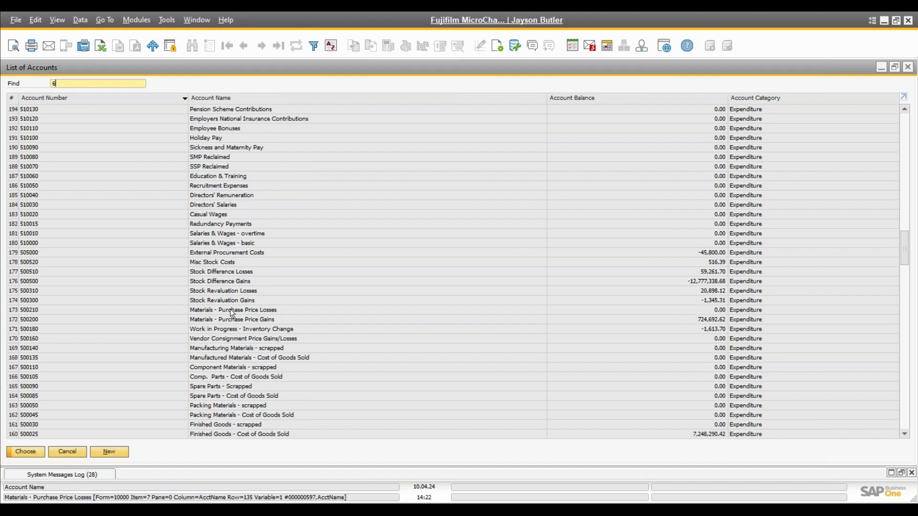
click(216, 385)
key(Return)
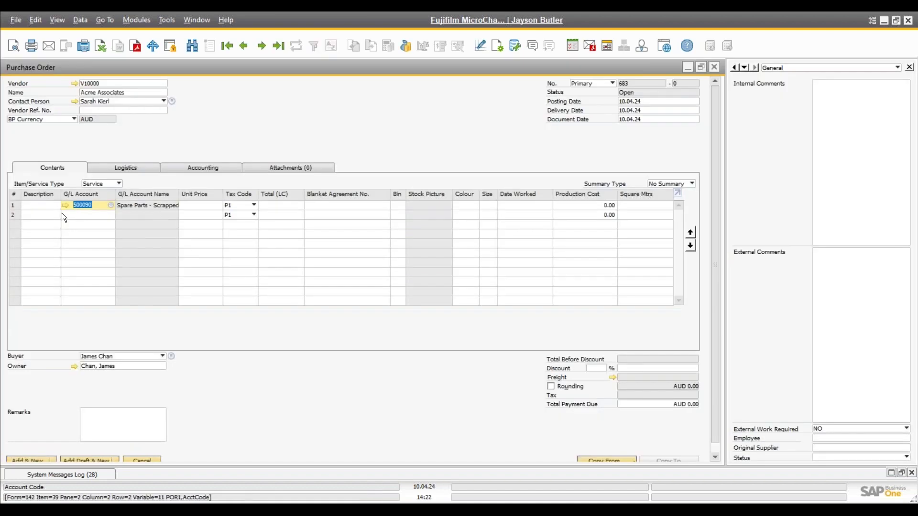
Enter the description 435345 on the first service row and discard the purchase order.
click(49, 204)
text(435345)
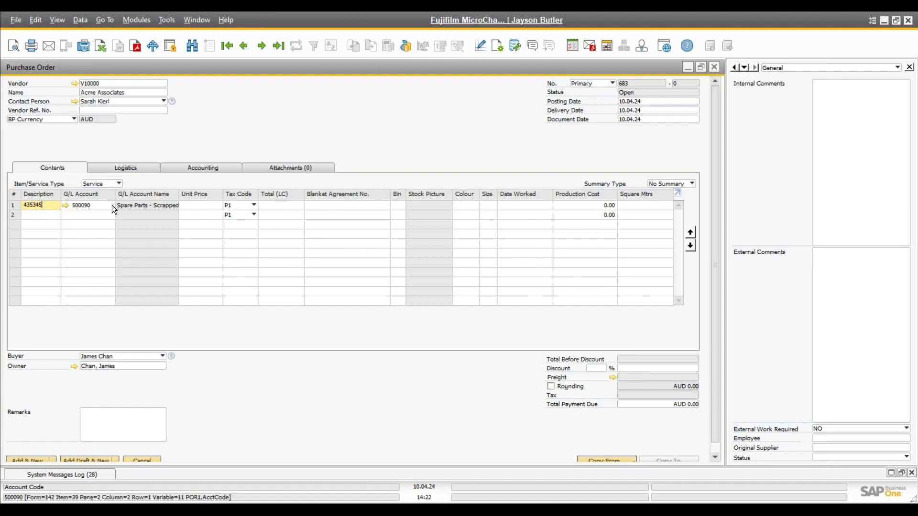
click(273, 206)
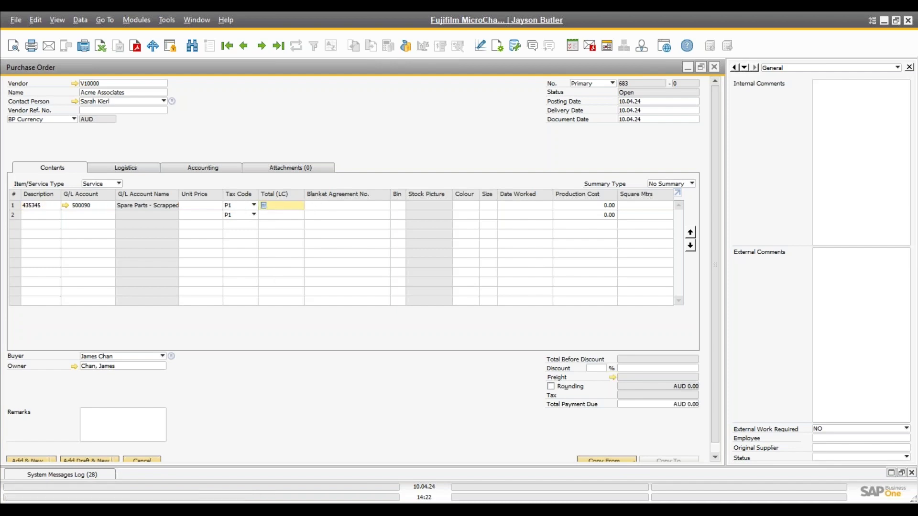
click(137, 460)
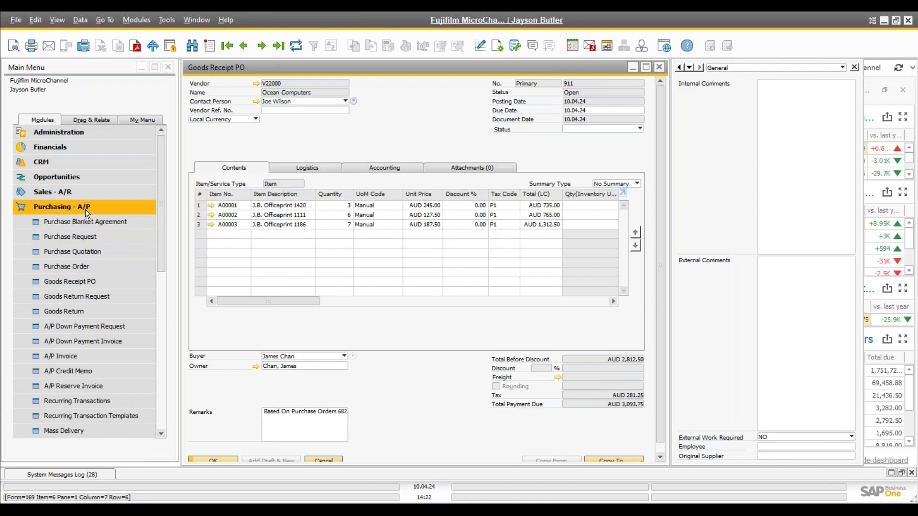
Open a new Landed Costs document from the Purchasing - A/P module.
click(85, 209)
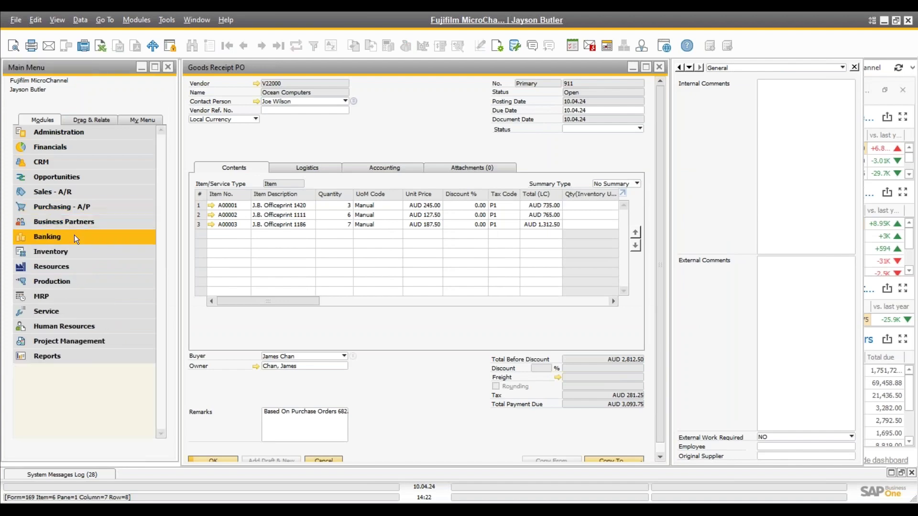
click(72, 209)
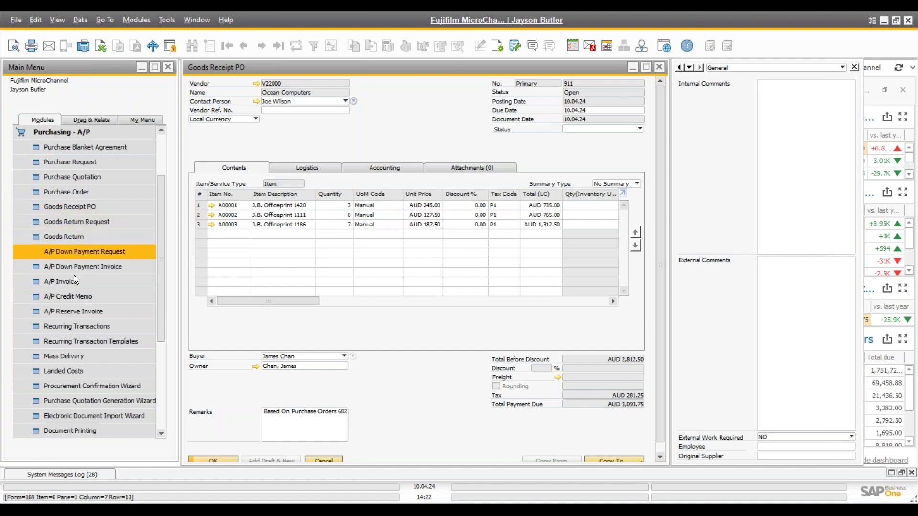
click(72, 369)
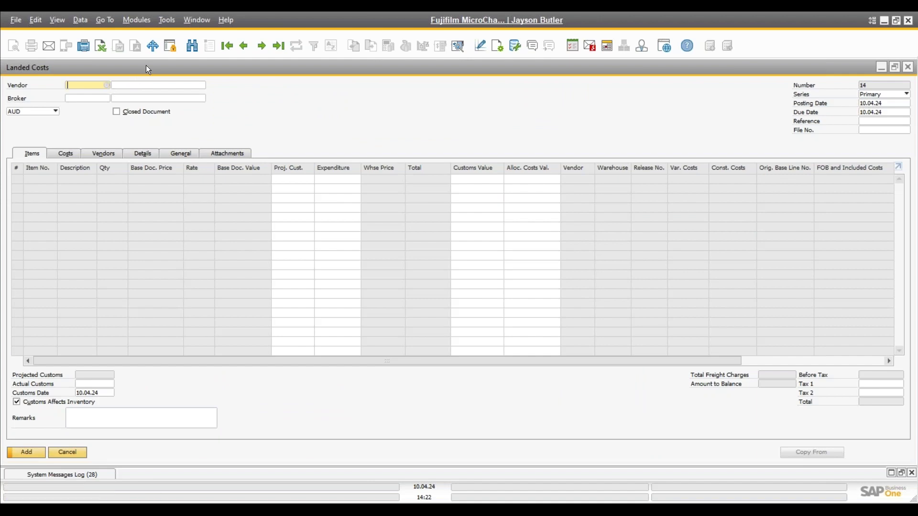
Set Ocean Computers as the vendor of the new Landed Costs document.
double_click(147, 67)
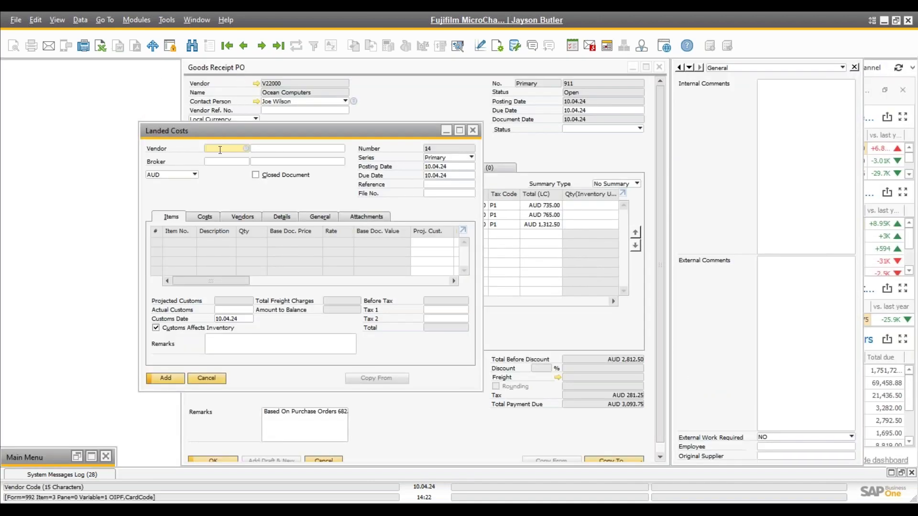
click(249, 148)
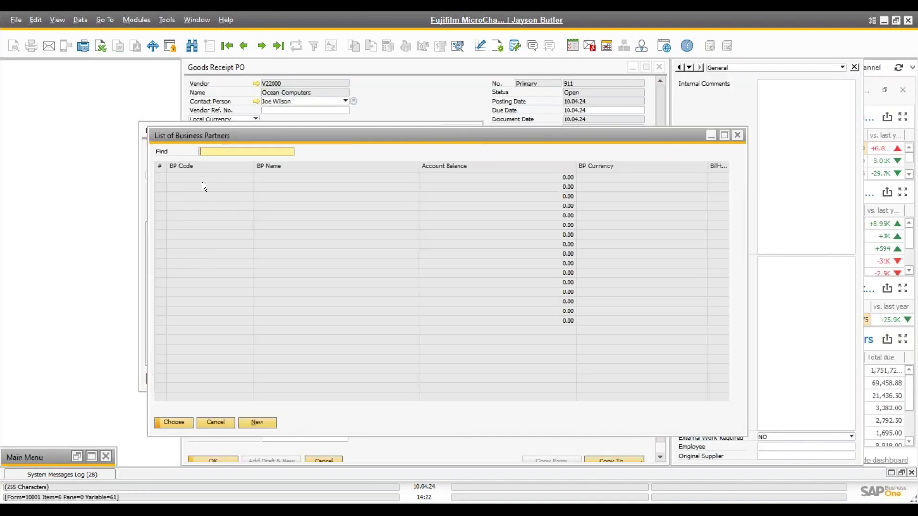
double_click(274, 216)
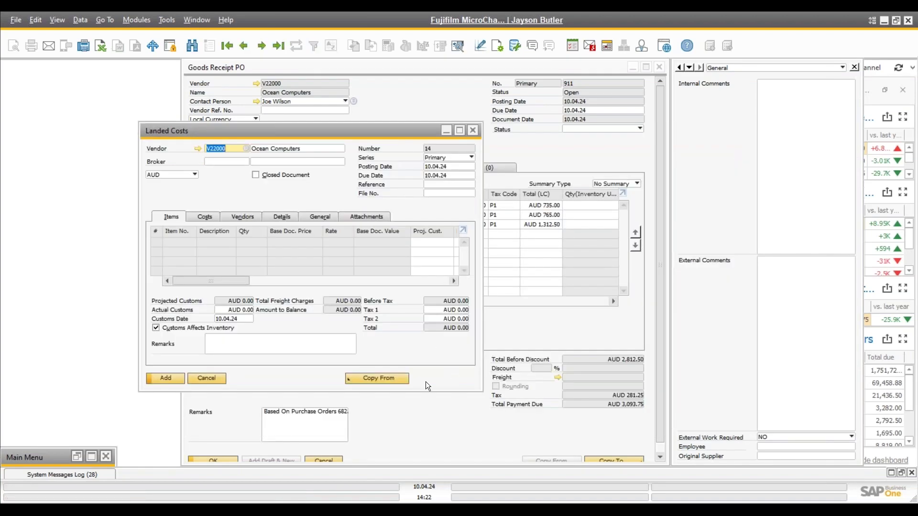
Copy the Ocean Computers goods receipt PO dated 10.04.24 into the Landed Costs document and maximize its window.
click(356, 380)
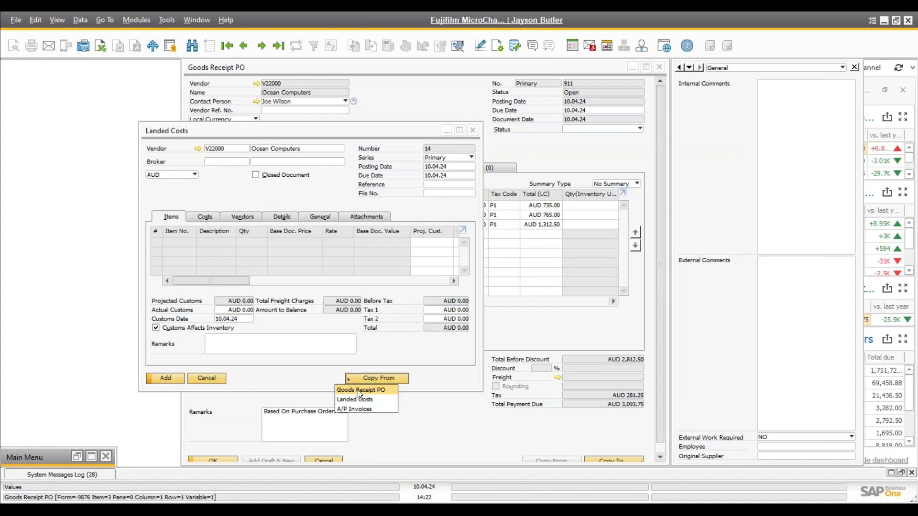
click(358, 390)
drag(674, 245, 662, 358)
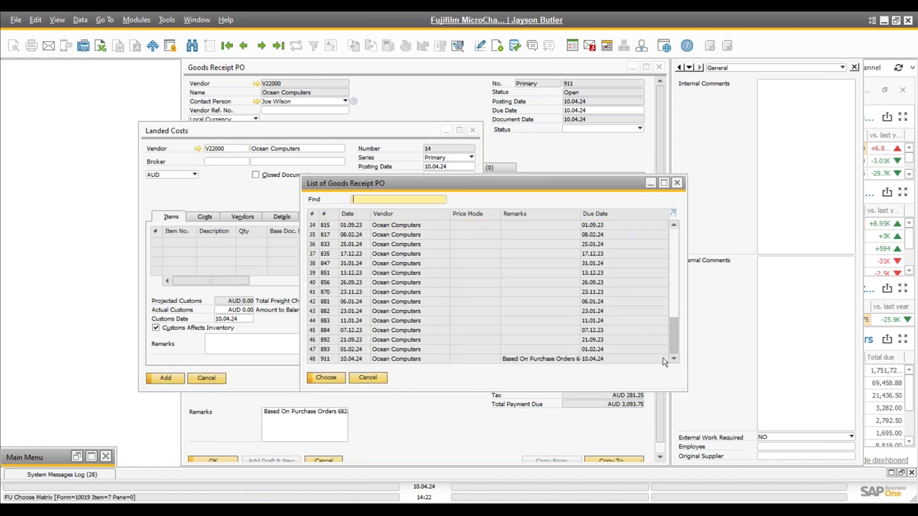
click(549, 360)
double_click(549, 358)
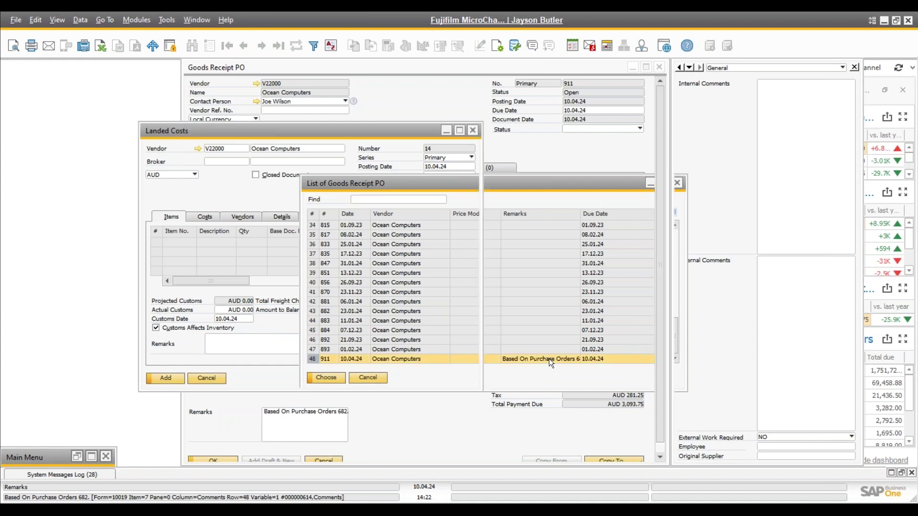
click(459, 131)
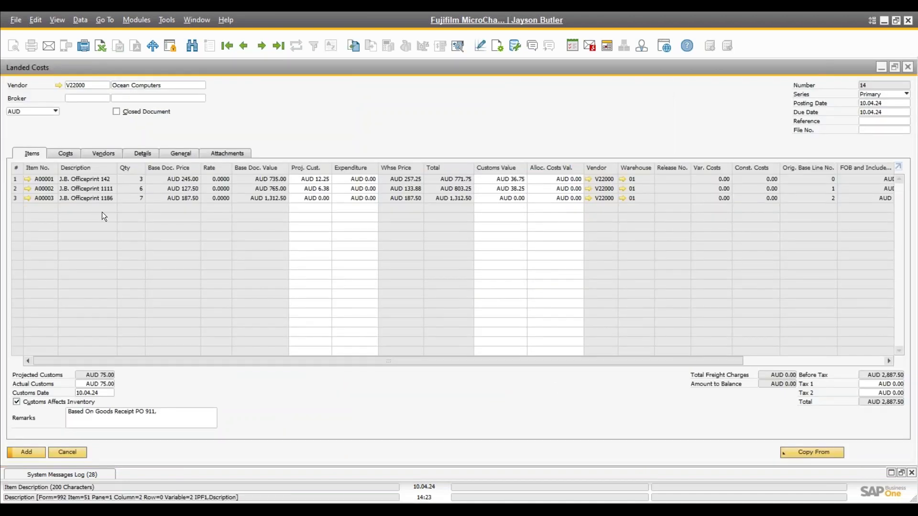
Check the customs group in the purchasing data of item A00001, then close the item master record.
click(95, 384)
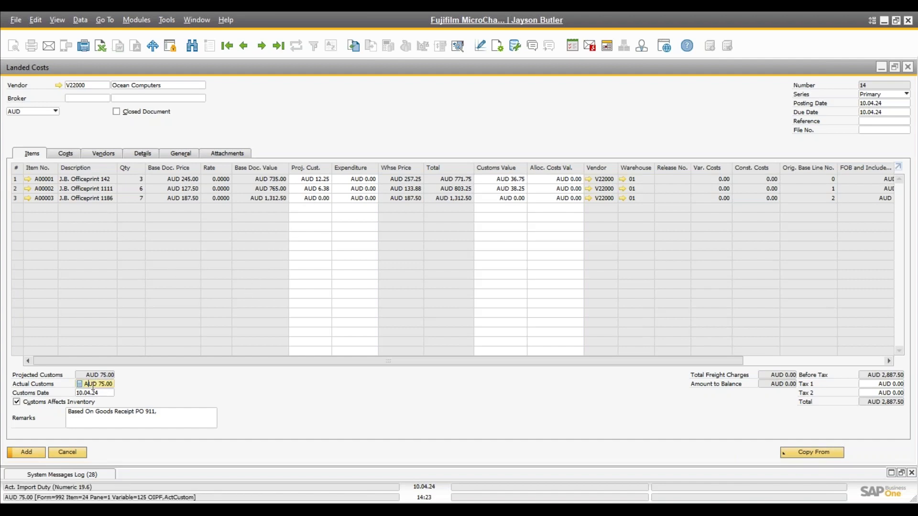
drag(99, 385, 154, 383)
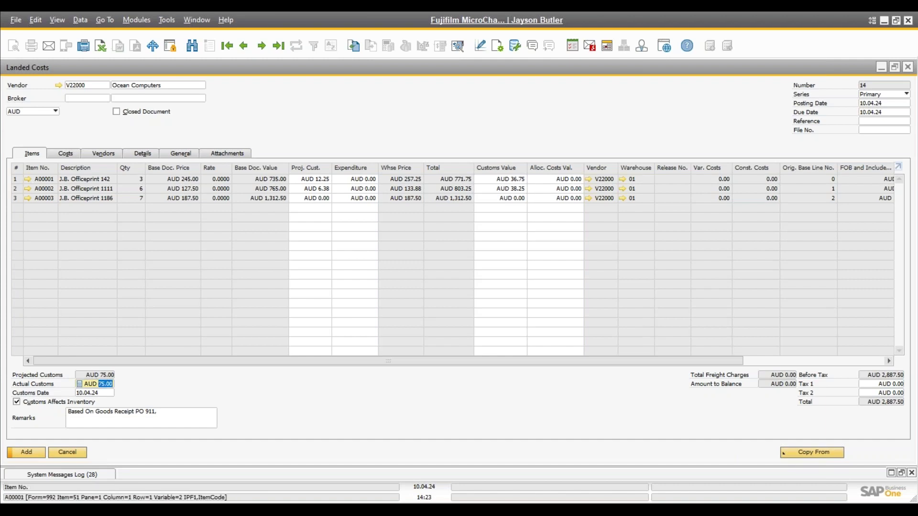
click(28, 179)
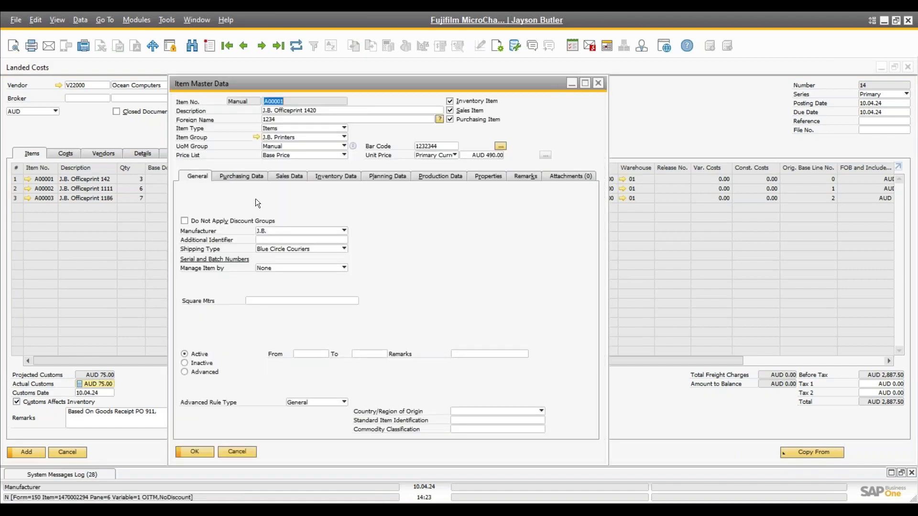
click(245, 176)
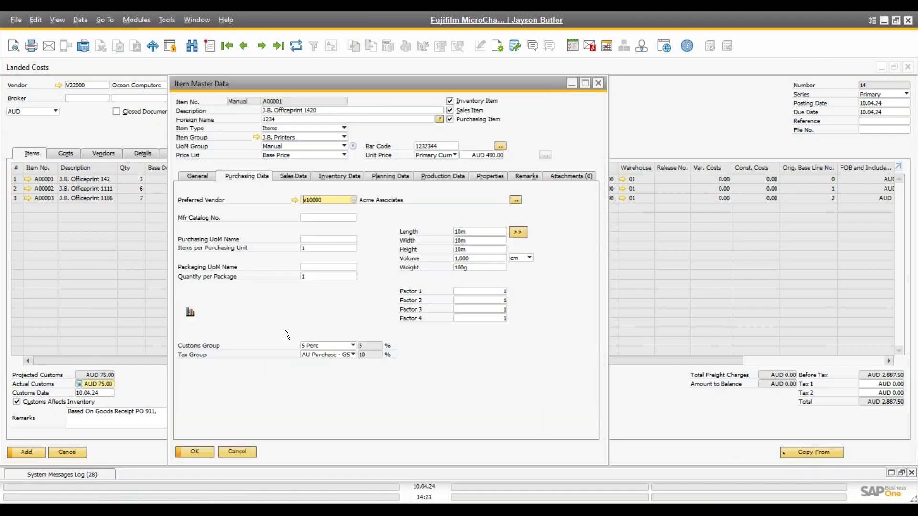
click(321, 345)
click(322, 345)
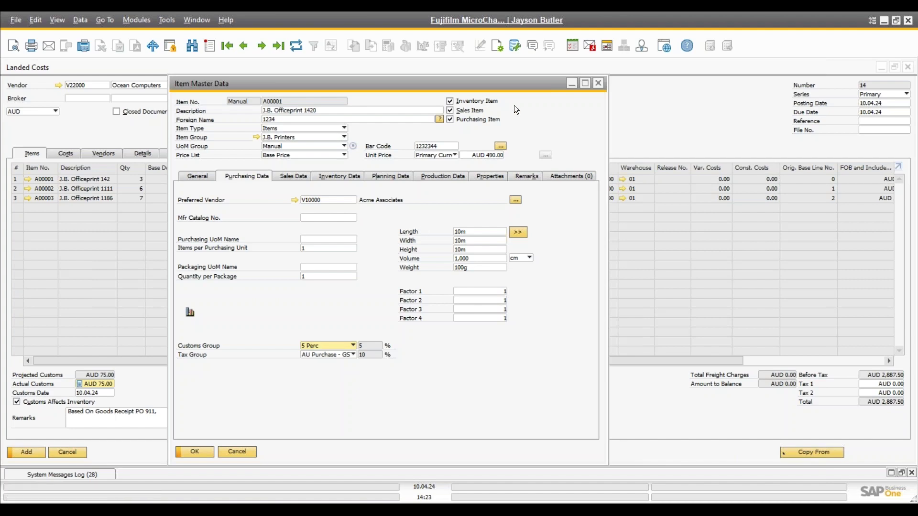
click(599, 84)
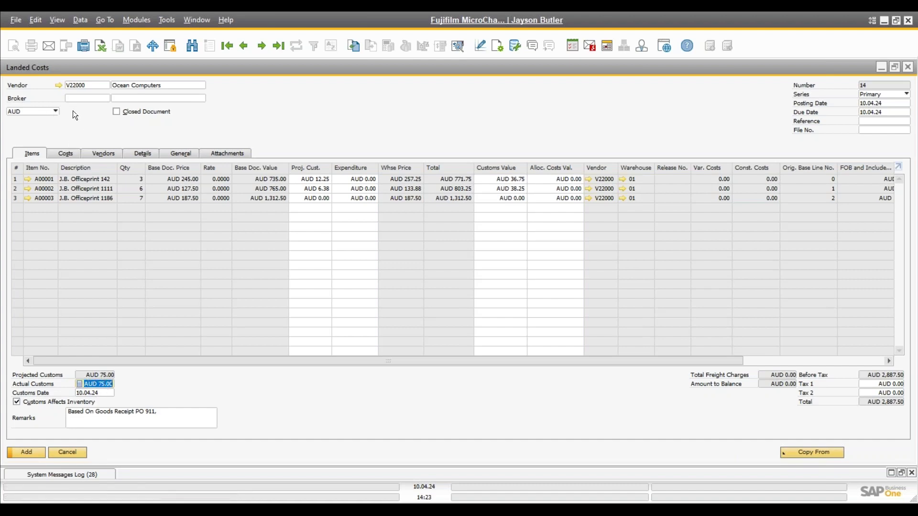
Assign Far East Imports as the broker of the Landed Costs document.
click(80, 101)
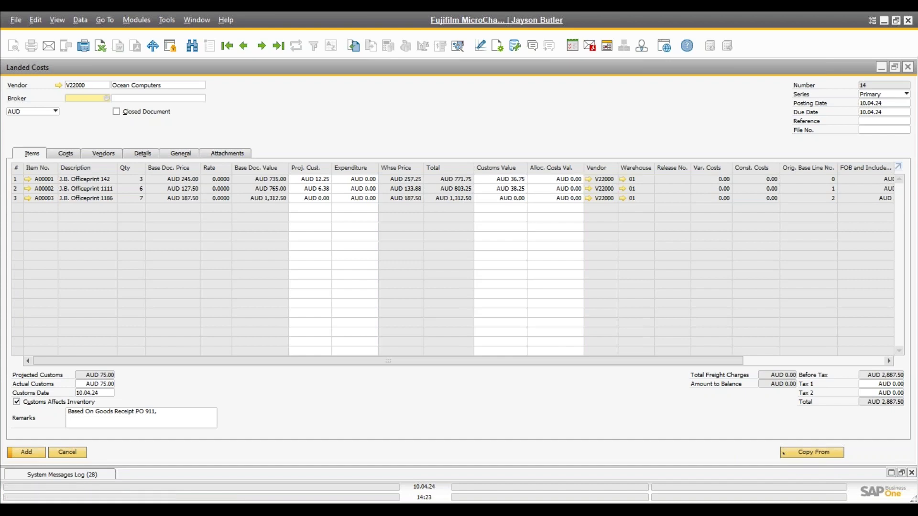
key(Tab)
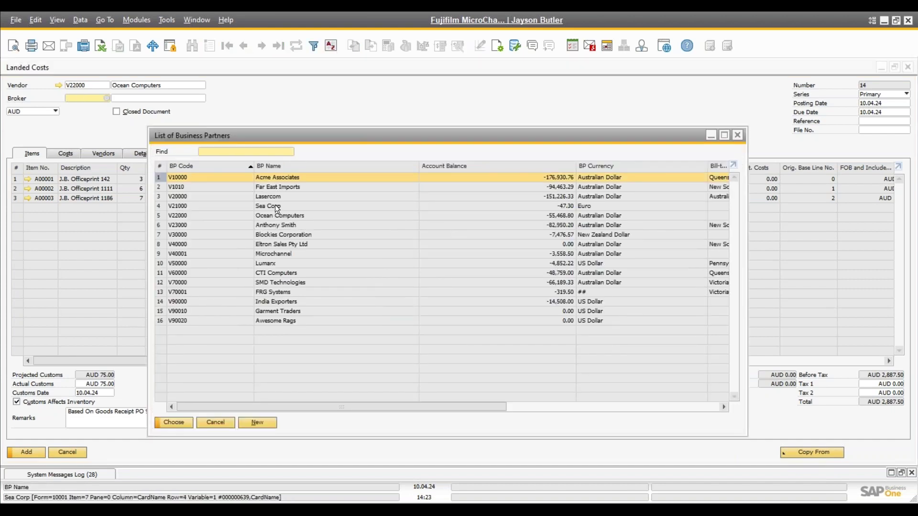
double_click(274, 187)
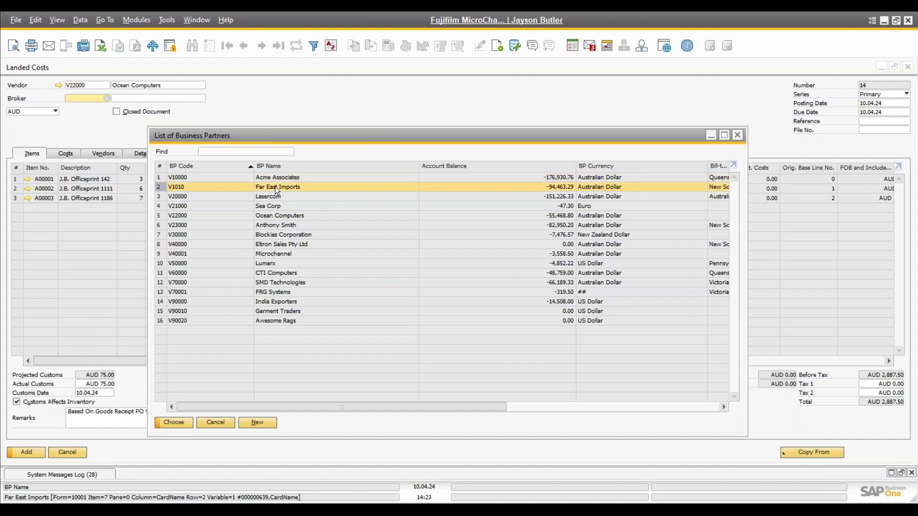
key(Tab)
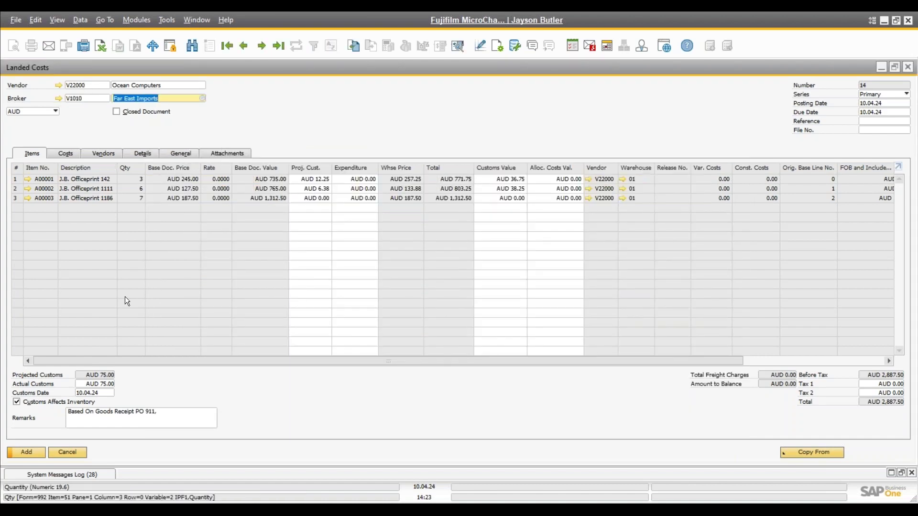
Set the actual customs to 100, divide the difference proportionately between the rows, and review each item's projected customs.
click(102, 385)
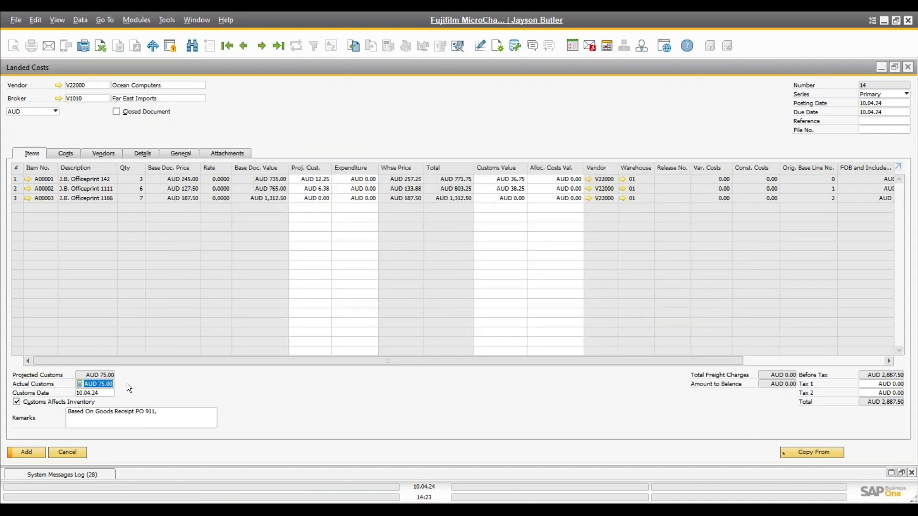
text(100)
key(Tab)
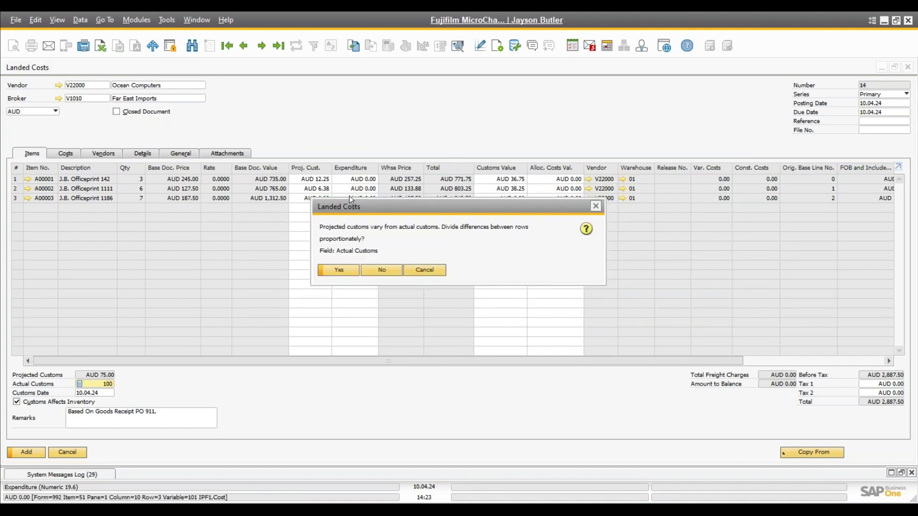
drag(358, 206, 357, 233)
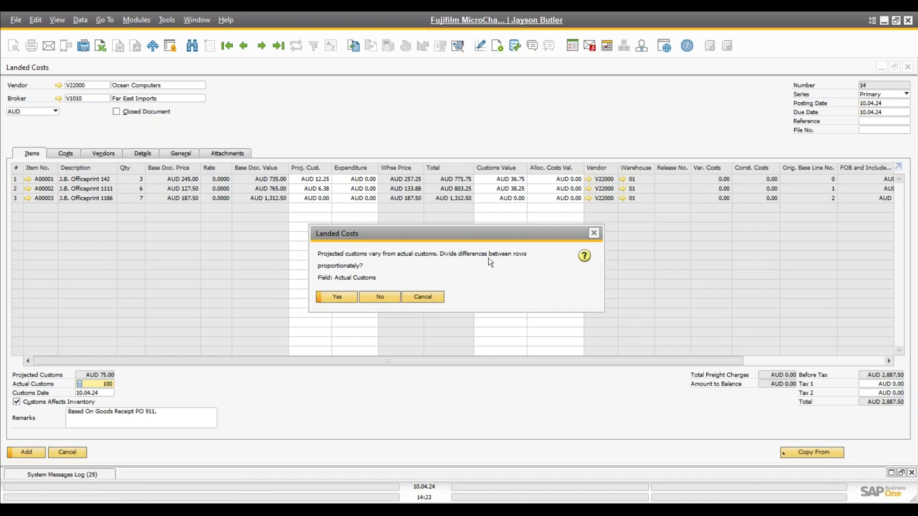
click(337, 297)
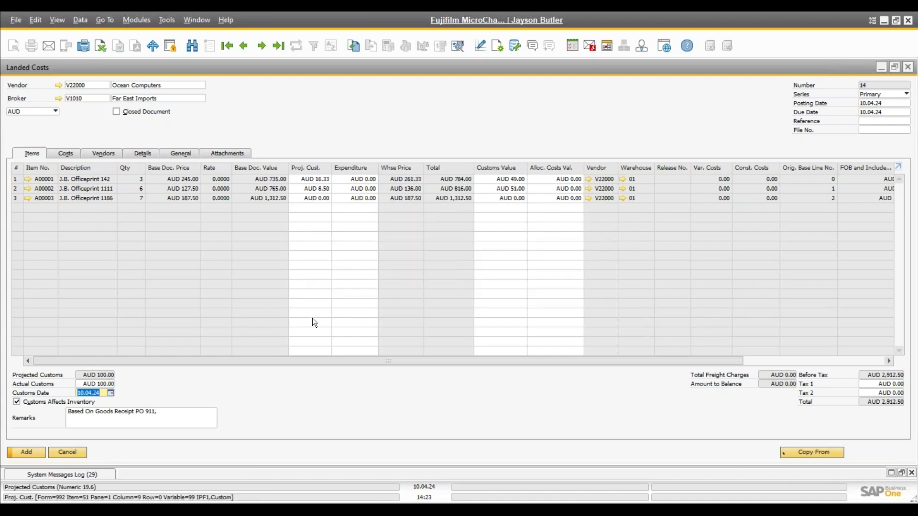
click(320, 199)
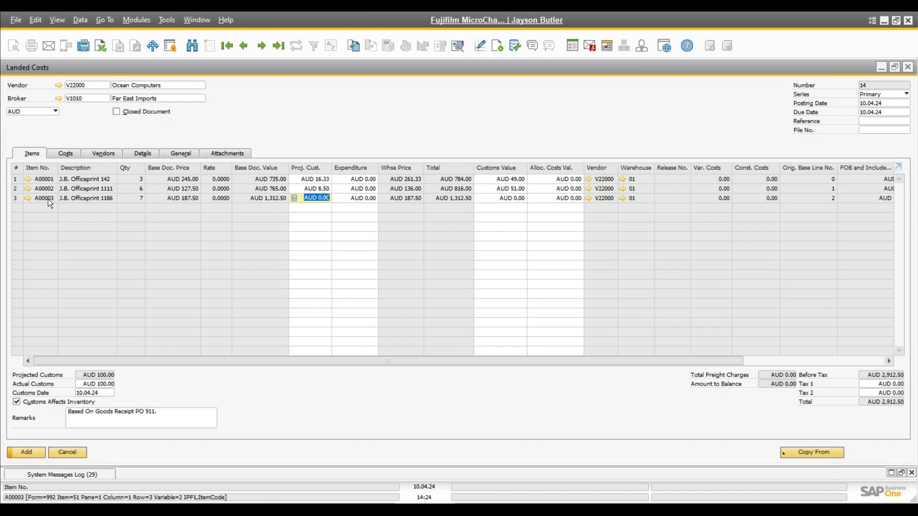
click(318, 188)
click(319, 180)
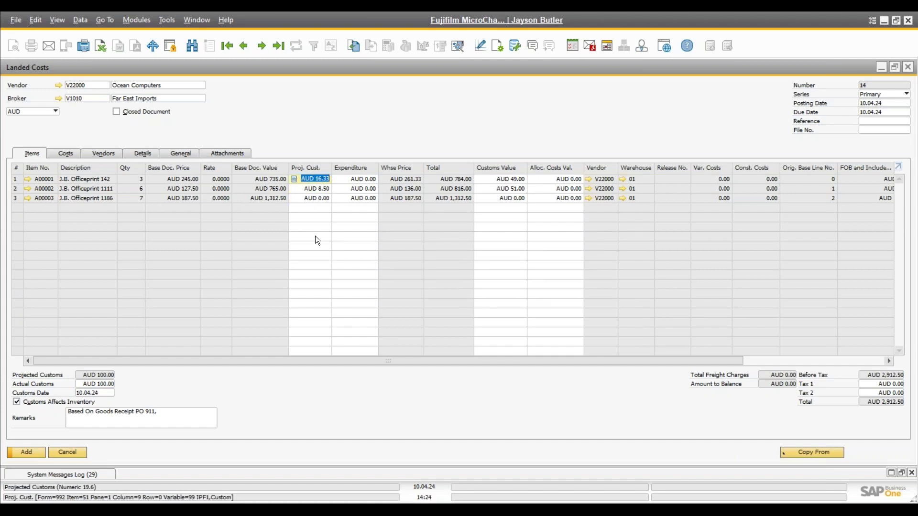
View the document's fixed costs and open the Landed Costs setup from the purchasing administration settings.
click(70, 154)
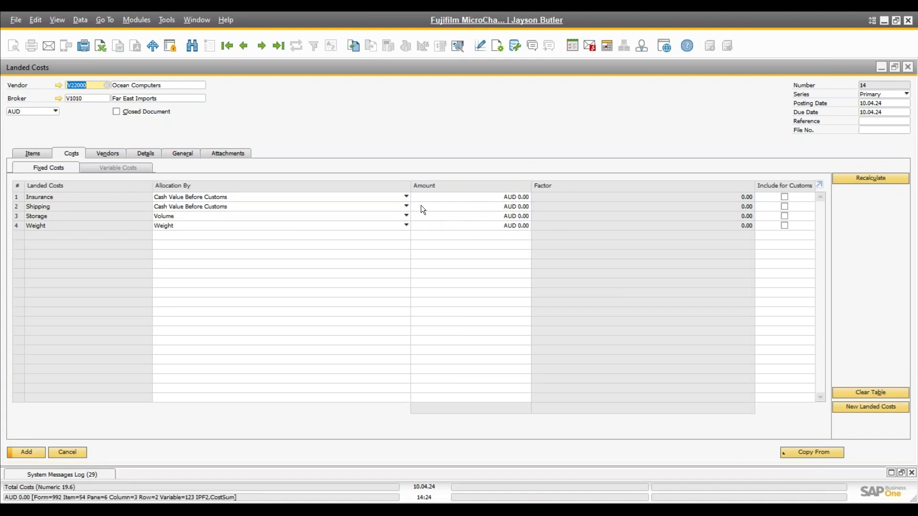
click(138, 21)
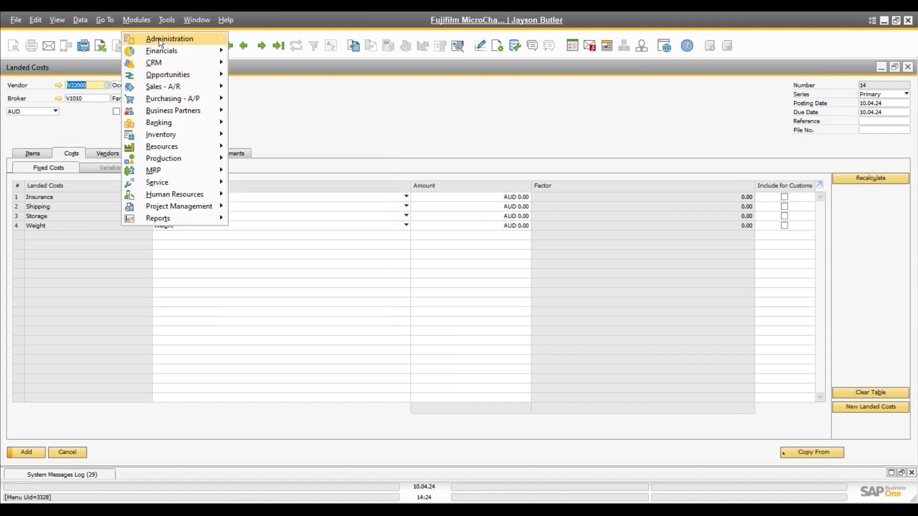
mouse_move(159, 39)
mouse_move(282, 85)
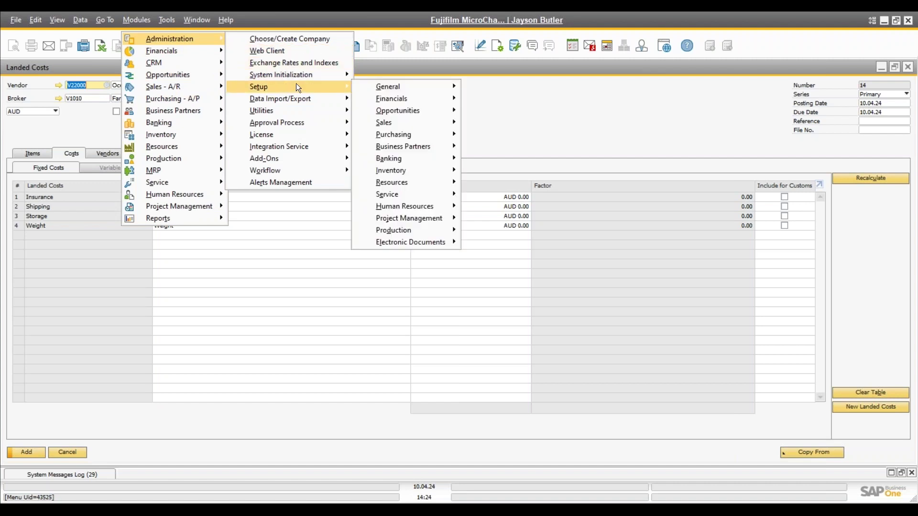
mouse_move(403, 133)
click(493, 136)
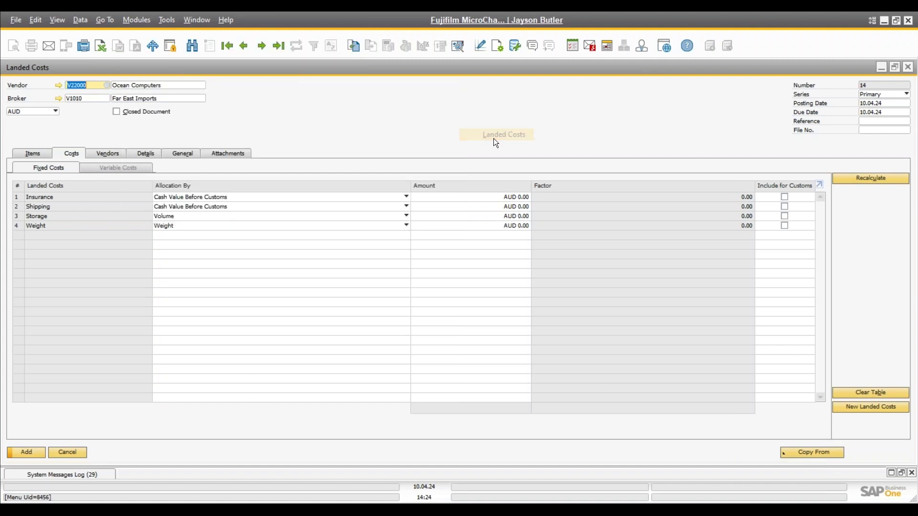
Examine the landed cost types and the available allocation methods in the setup, then close it without changes.
click(412, 202)
click(355, 202)
click(354, 210)
click(350, 221)
click(352, 230)
click(414, 202)
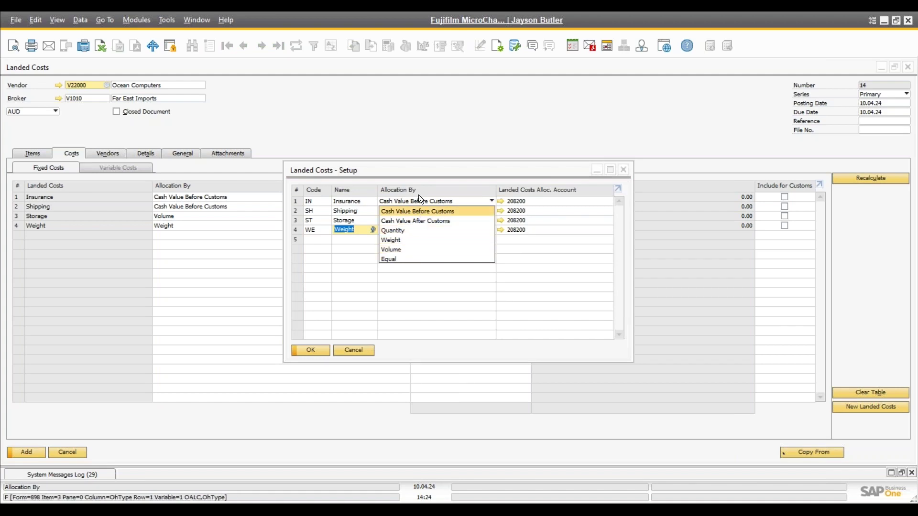
click(417, 170)
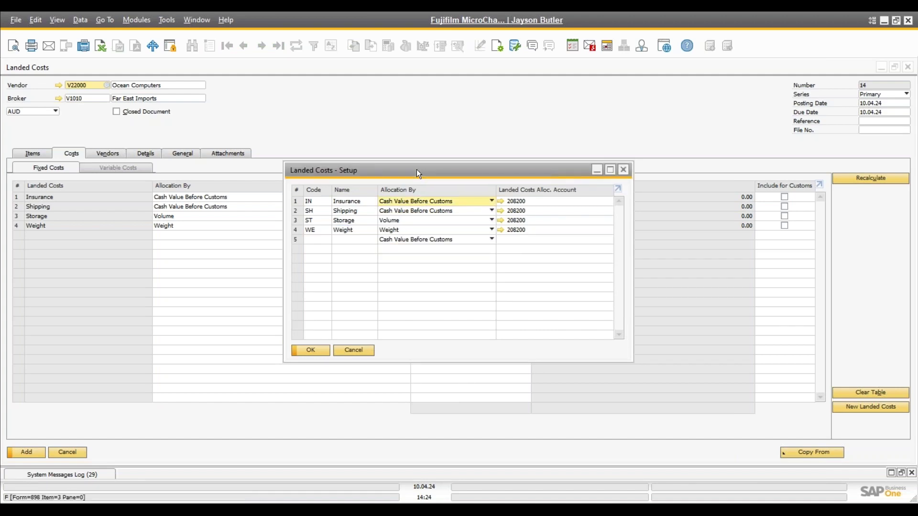
click(417, 199)
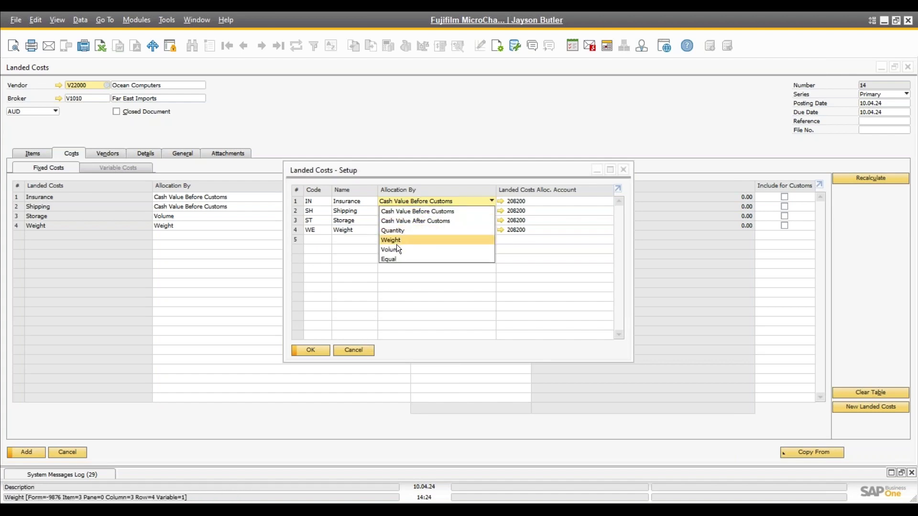
click(363, 352)
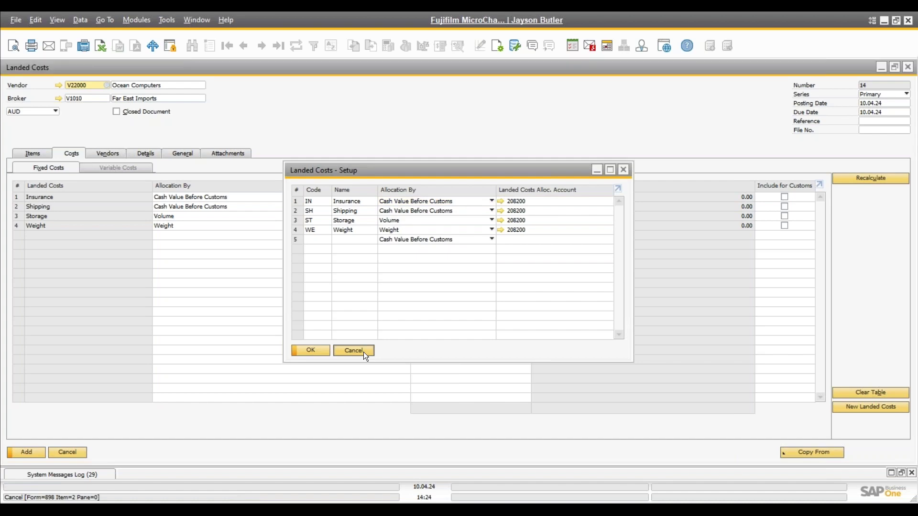
click(363, 351)
Enter fixed cost amounts of AUD 300 for Insurance and AUD 340 for Shipping.
click(504, 197)
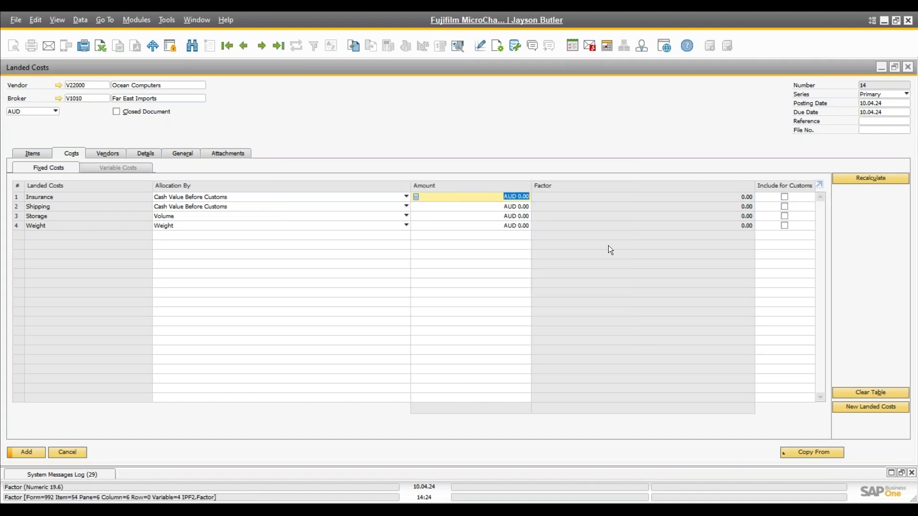
click(31, 152)
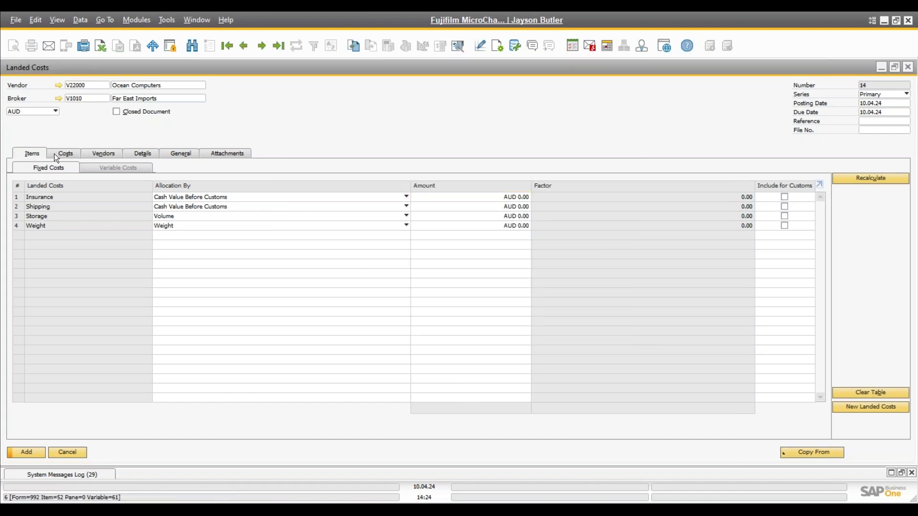
click(65, 153)
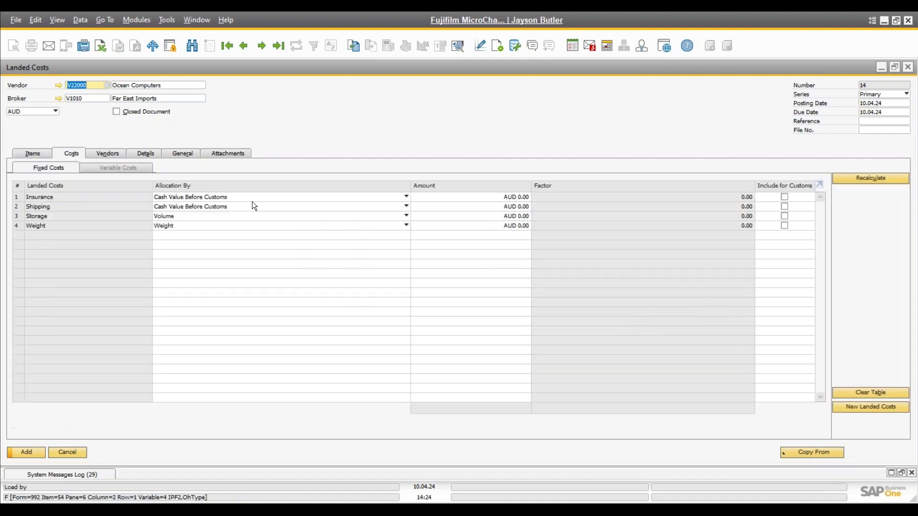
click(483, 197)
text(300)
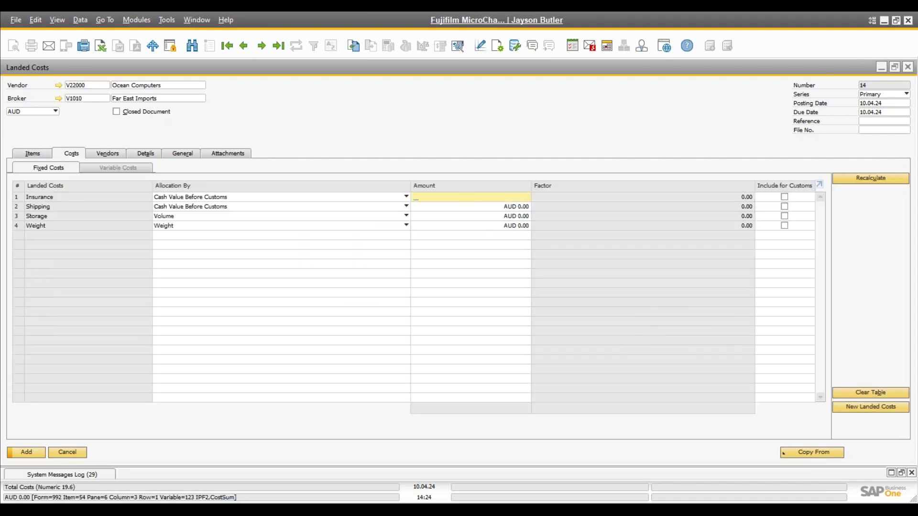
click(524, 207)
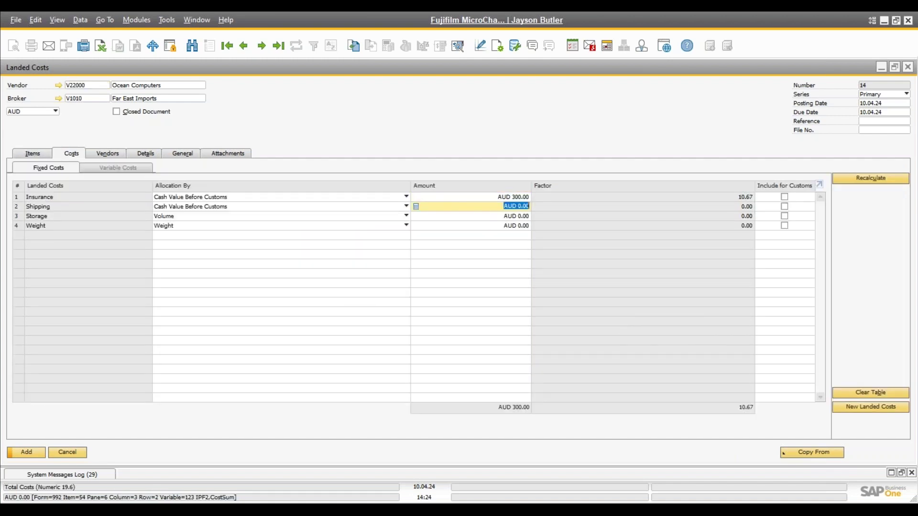
text(340)
key(Tab)
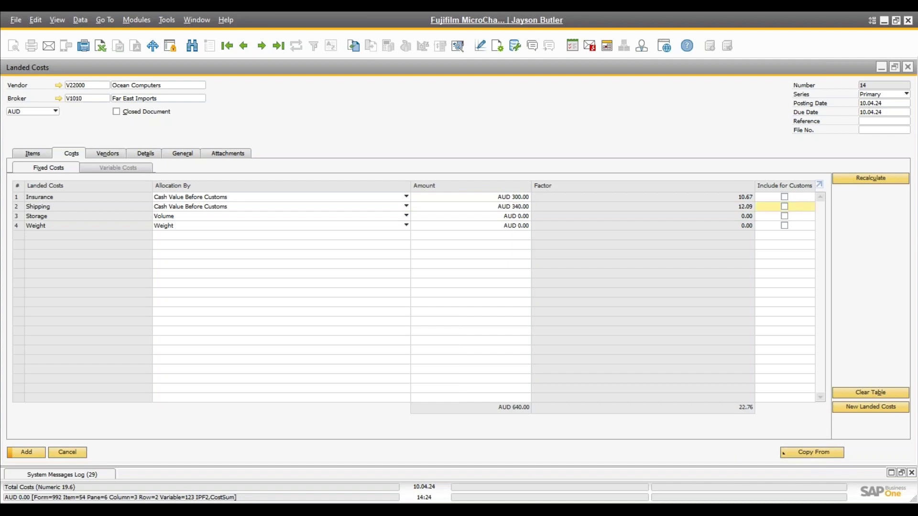
Set the fixed Storage cost to AUD 100 and check how the costs are allocated across the items.
click(518, 215)
text(100)
key(Tab)
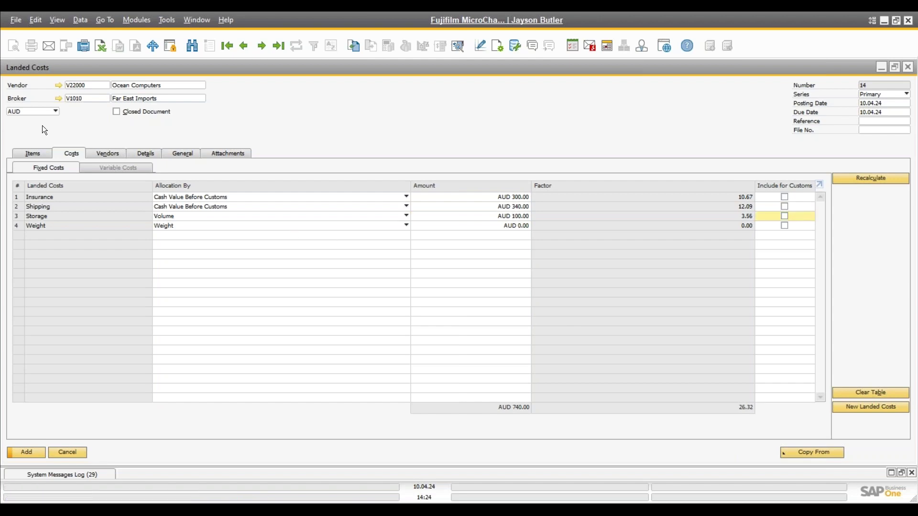
click(32, 153)
click(363, 179)
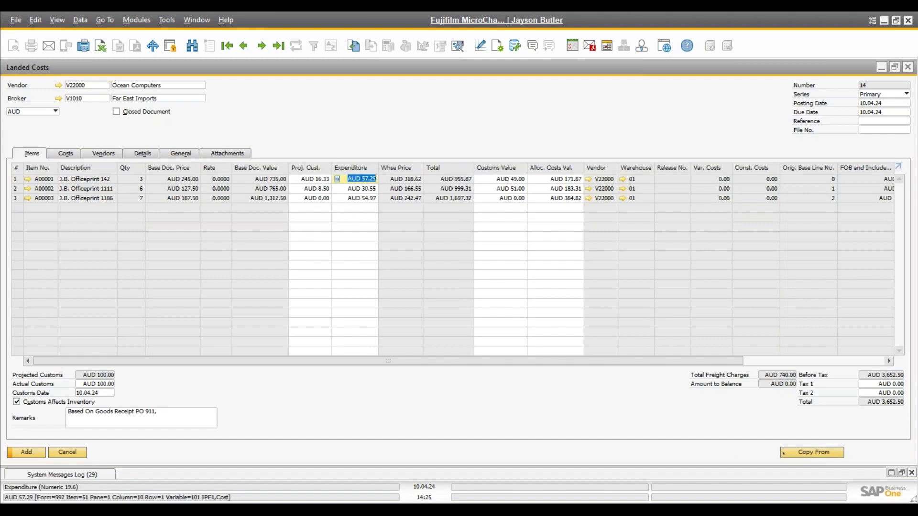
click(66, 153)
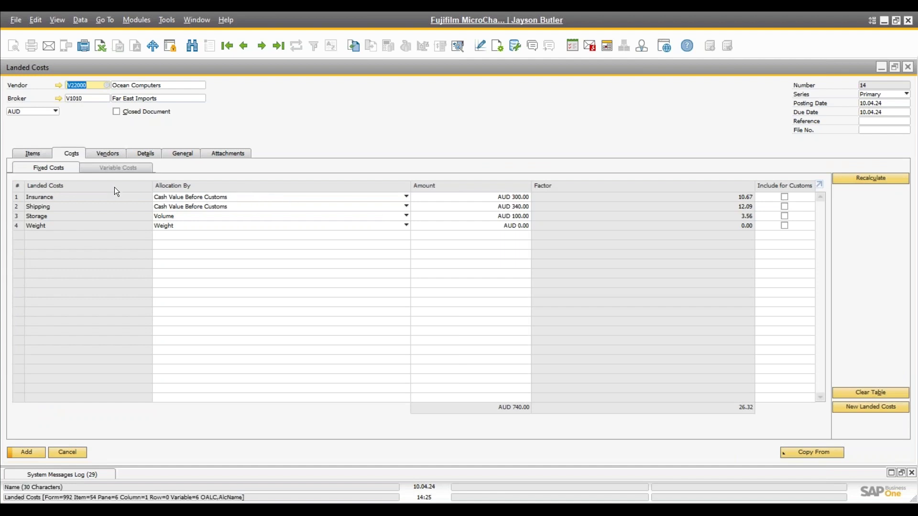
click(34, 153)
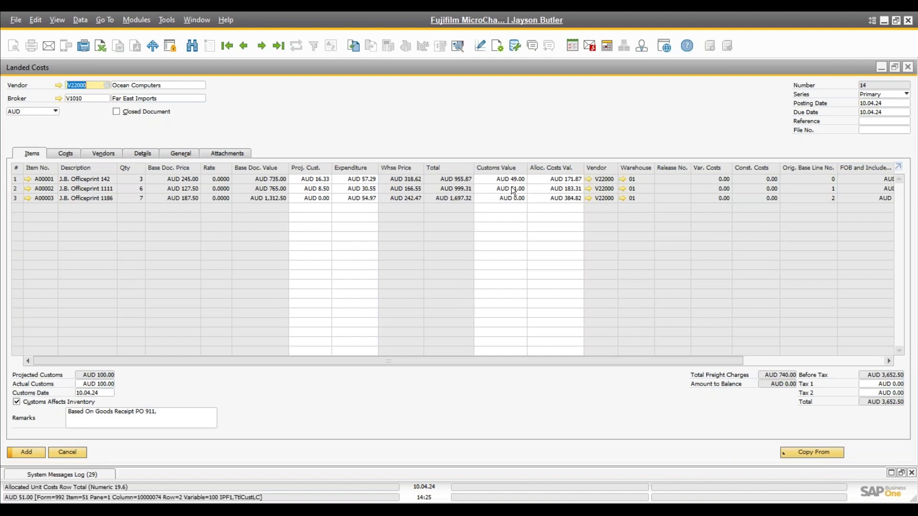
Preview the landed costs document's journal entry and compare its Duty Clearing and Landed Costs Clearing credit lines.
right_click(400, 131)
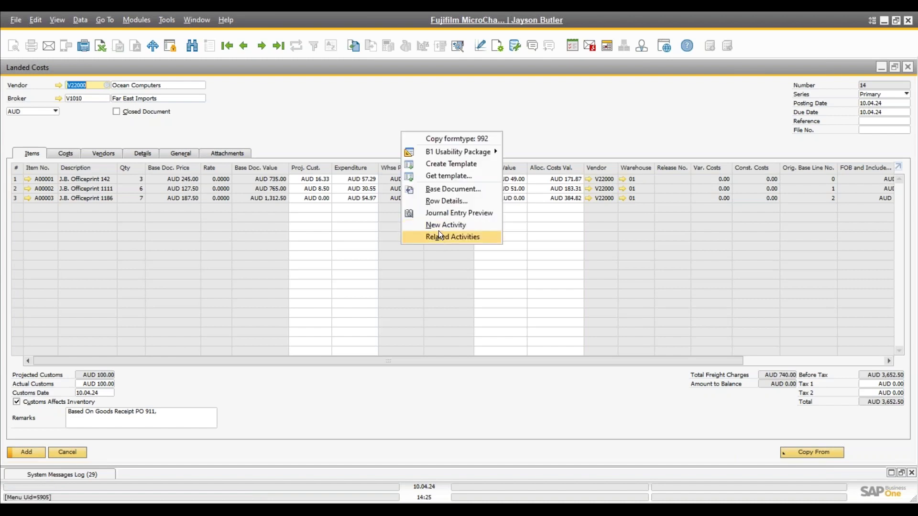
click(449, 211)
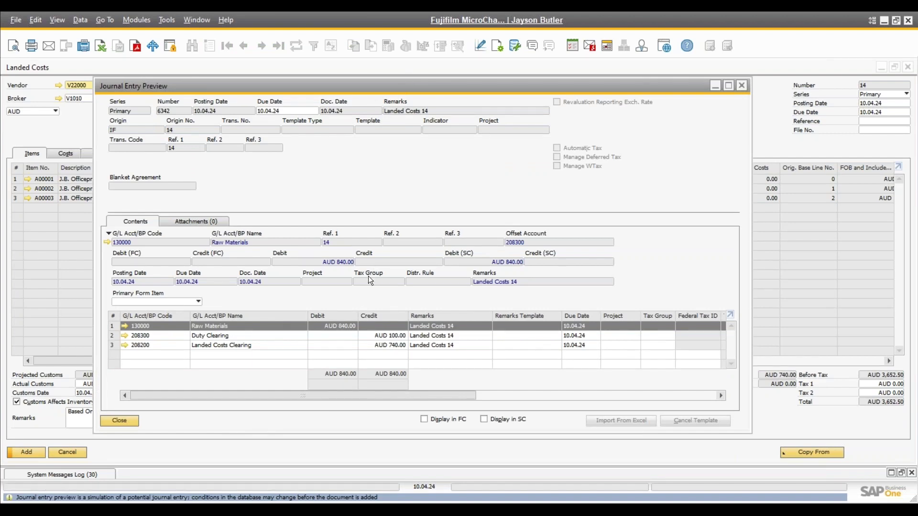
click(376, 336)
click(392, 346)
click(394, 338)
click(398, 346)
click(397, 338)
click(395, 344)
click(394, 339)
click(394, 343)
click(394, 336)
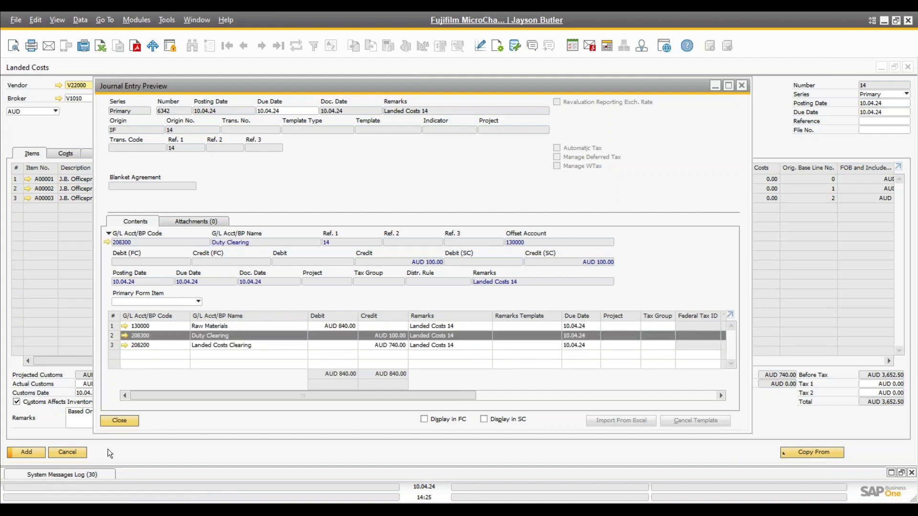
click(123, 423)
Add the landed costs document to the system and display the last saved record.
click(28, 453)
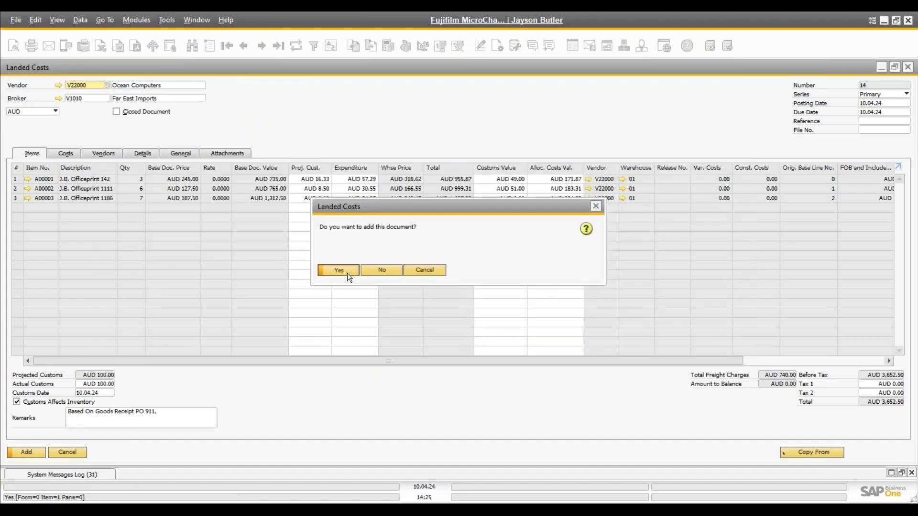
click(347, 272)
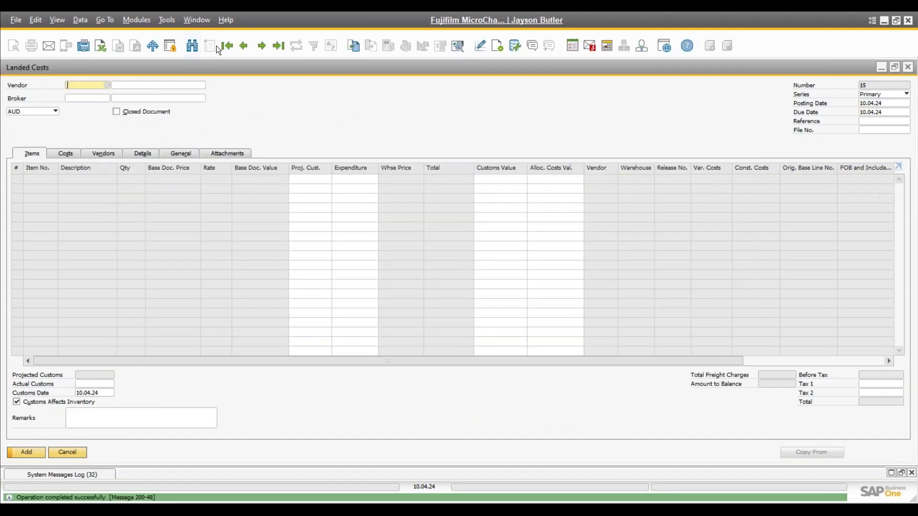
click(278, 46)
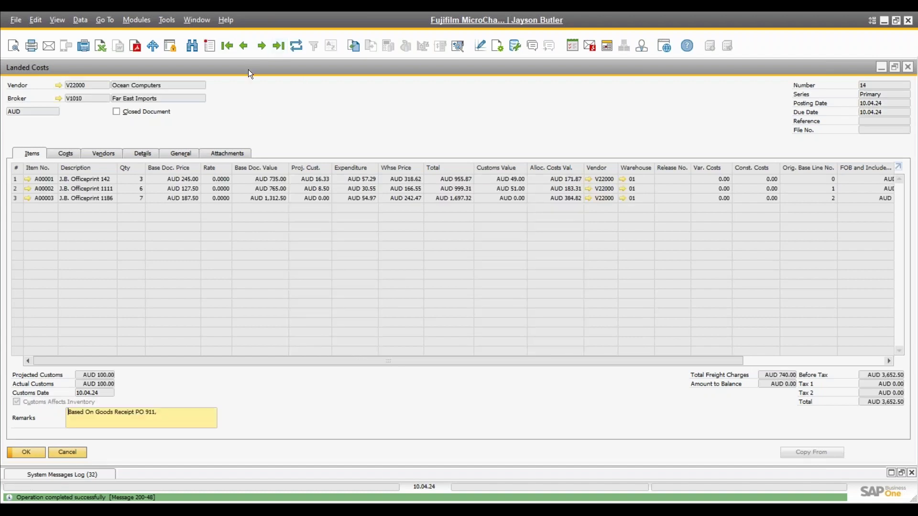
Restore the Landed Costs window to its smaller size, move it clear of the main menu and open a new A/P Invoice.
double_click(256, 68)
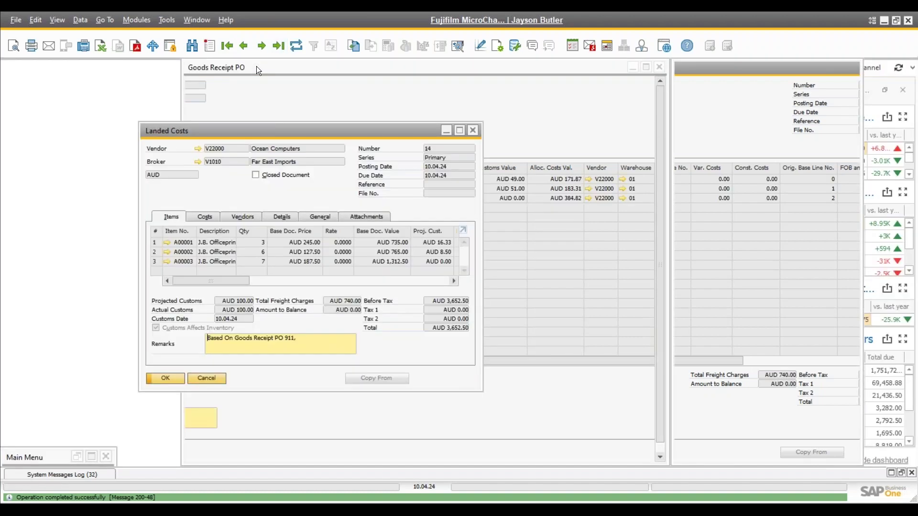
click(91, 454)
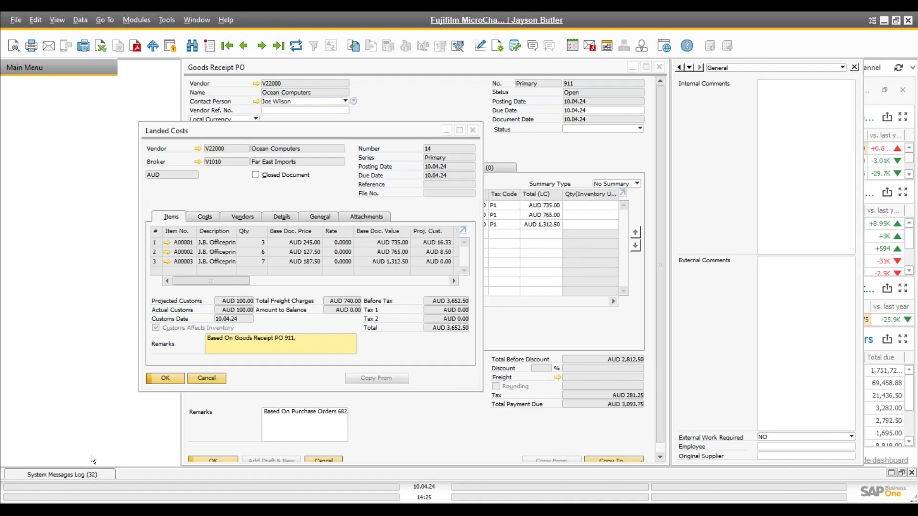
double_click(251, 67)
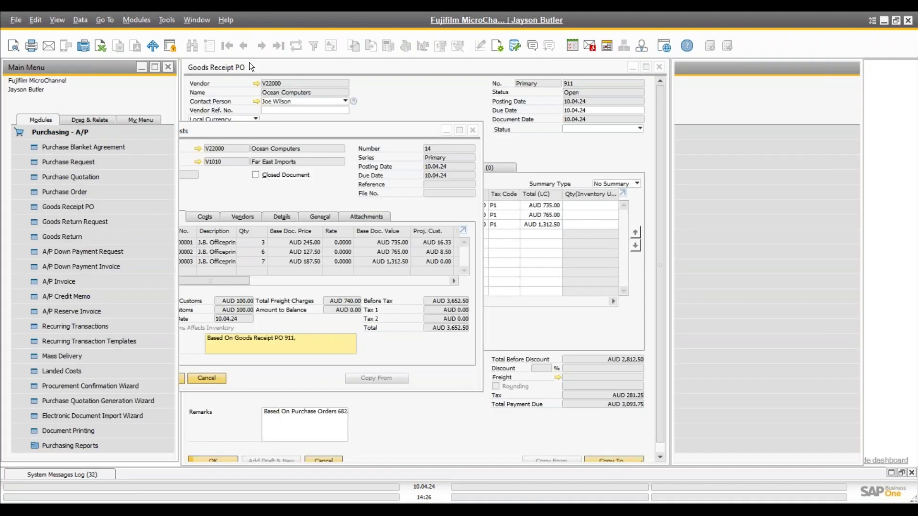
click(279, 130)
drag(278, 129, 381, 129)
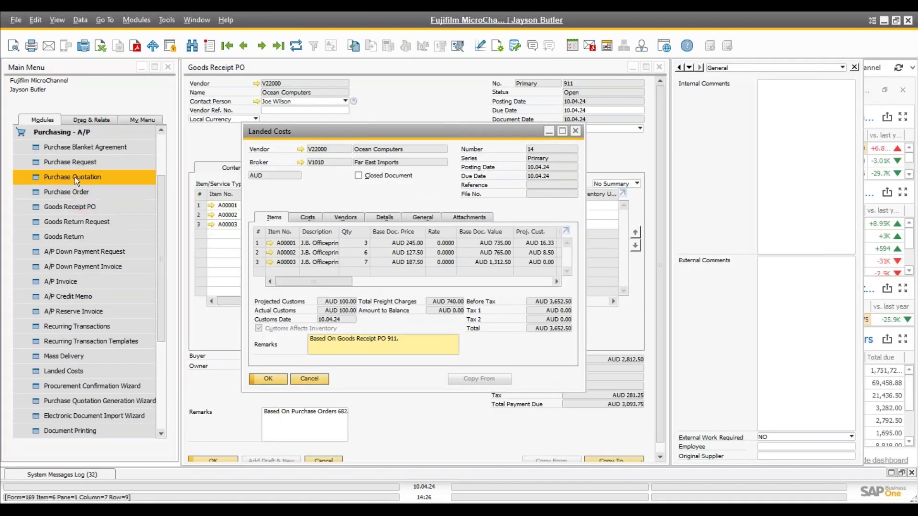
click(67, 282)
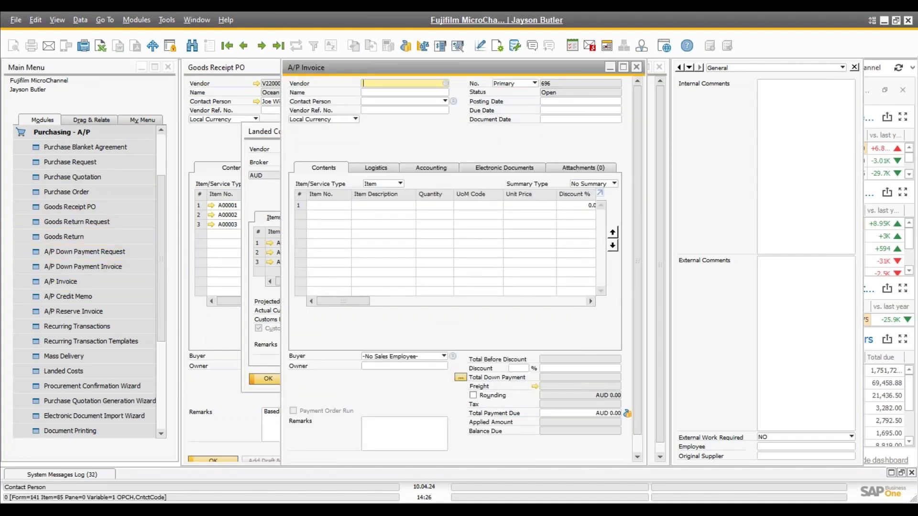
Move the A/P Invoice window aside and set Far East Imports as the invoice's vendor.
click(378, 94)
drag(378, 69, 490, 70)
text(far)
key(Tab)
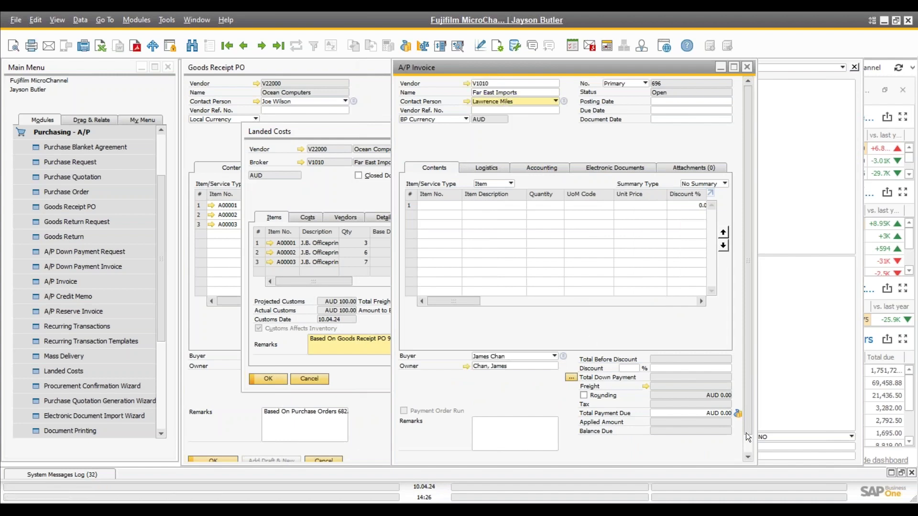
Copy all cost and customs lines from Landed Costs document 14 into the A/P Invoice, using the Customize draw option.
scroll(750, 440, down, 1)
click(657, 449)
click(638, 440)
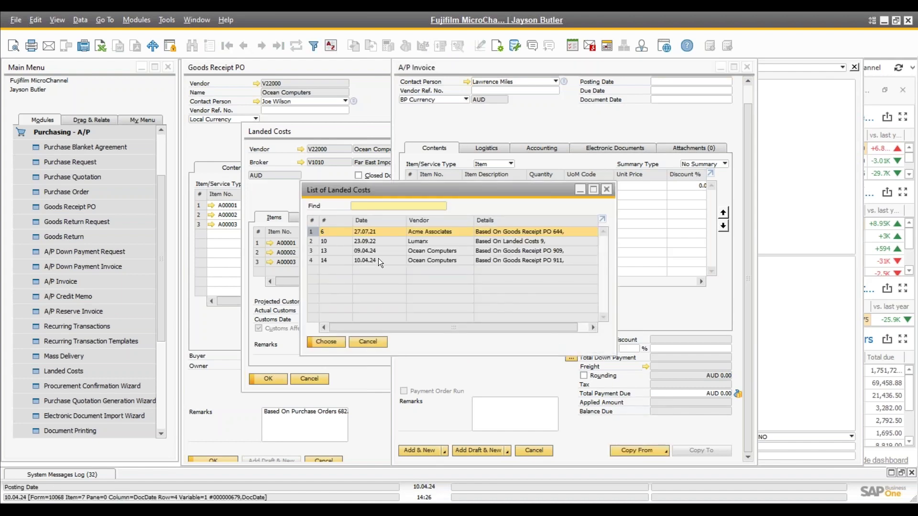
click(377, 260)
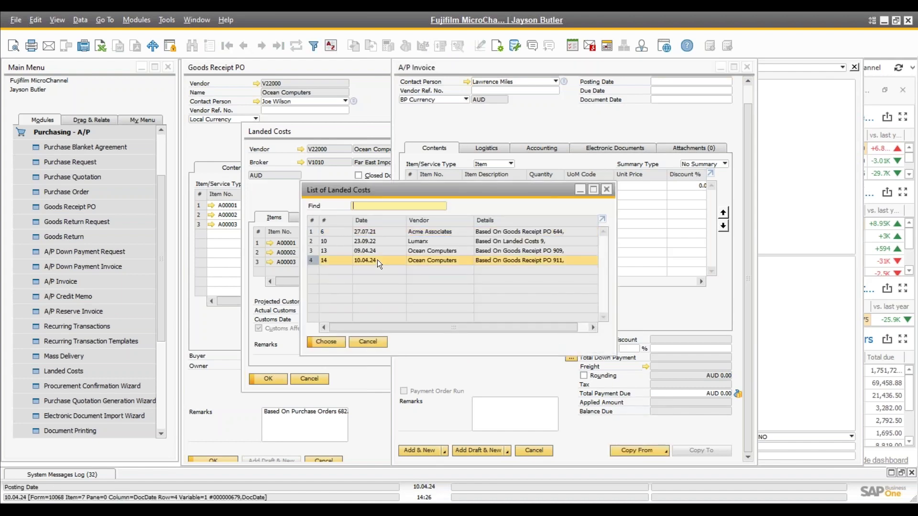
double_click(378, 259)
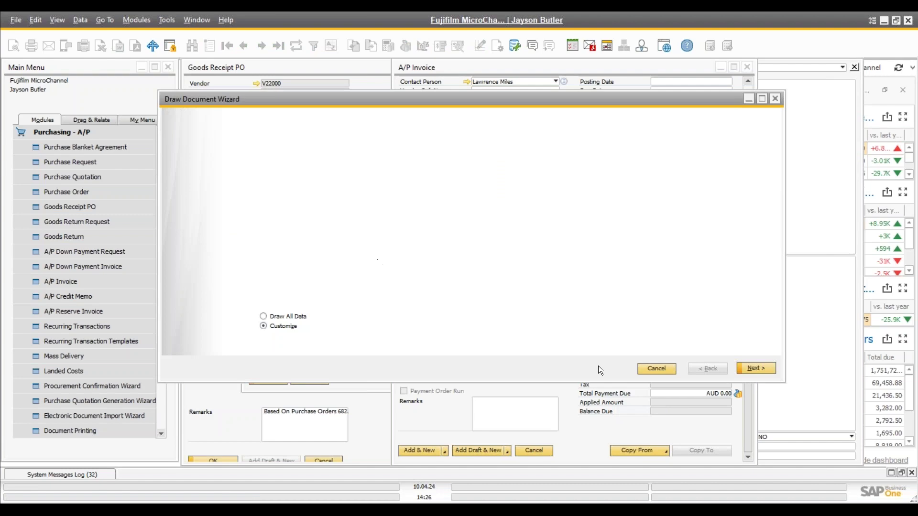
click(753, 369)
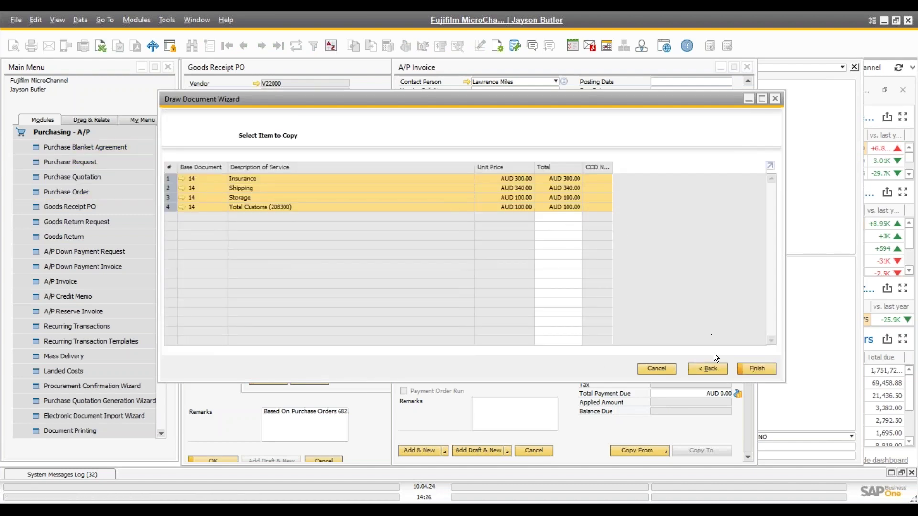
click(756, 368)
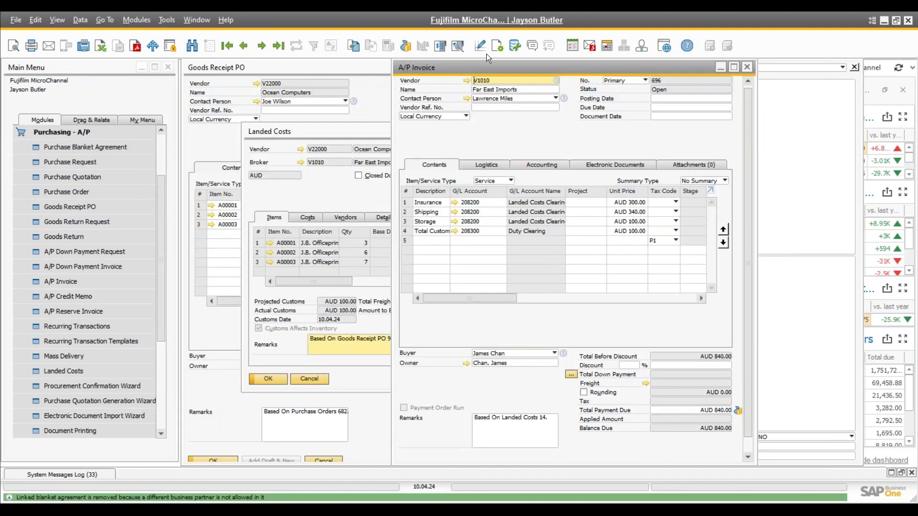
Maximize the invoice and assign tax code P2 to the Insurance, Shipping and Total Customs lines and P1 to the Storage line.
double_click(489, 67)
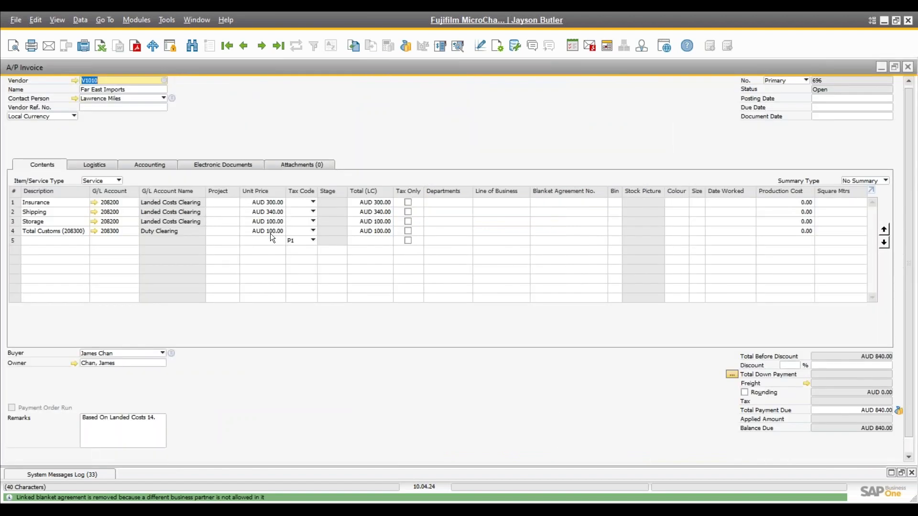
click(311, 201)
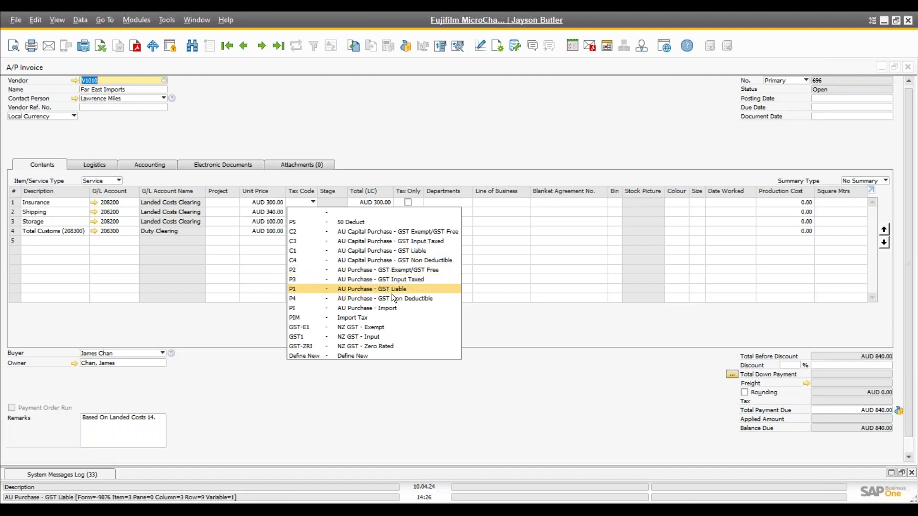
click(403, 270)
click(313, 212)
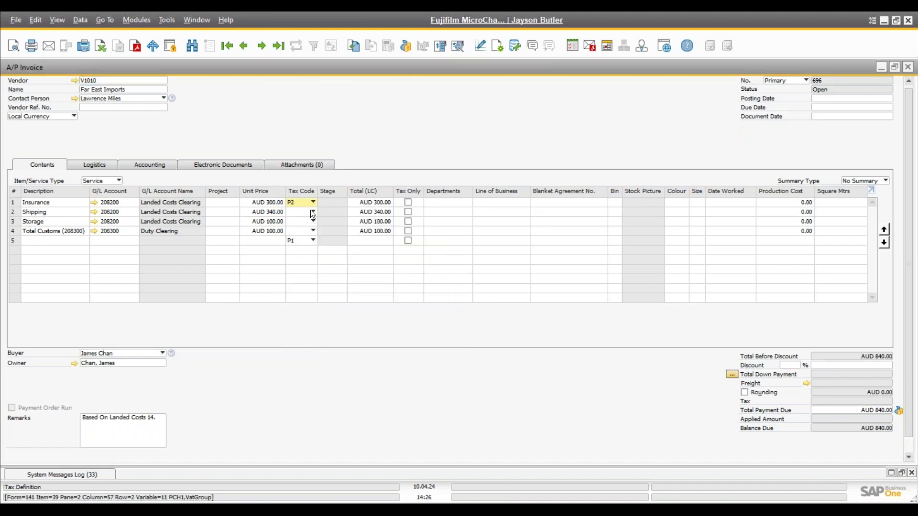
click(305, 280)
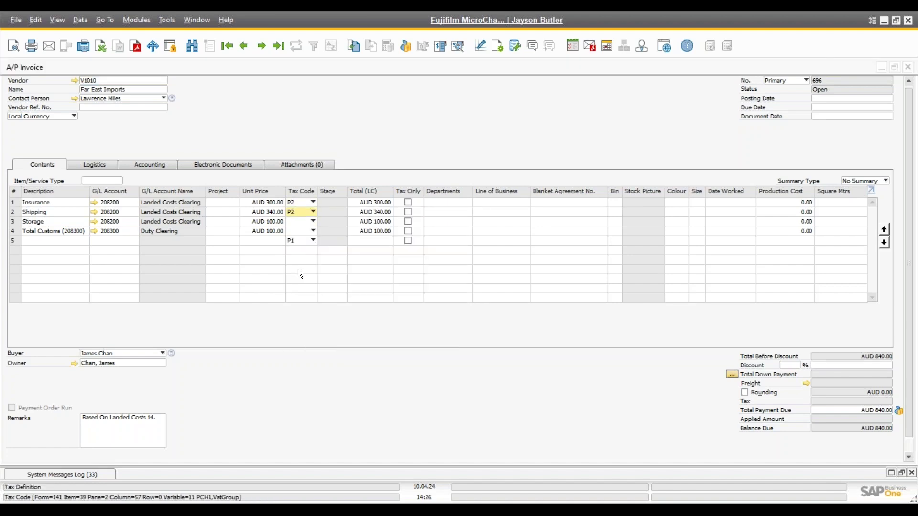
click(296, 222)
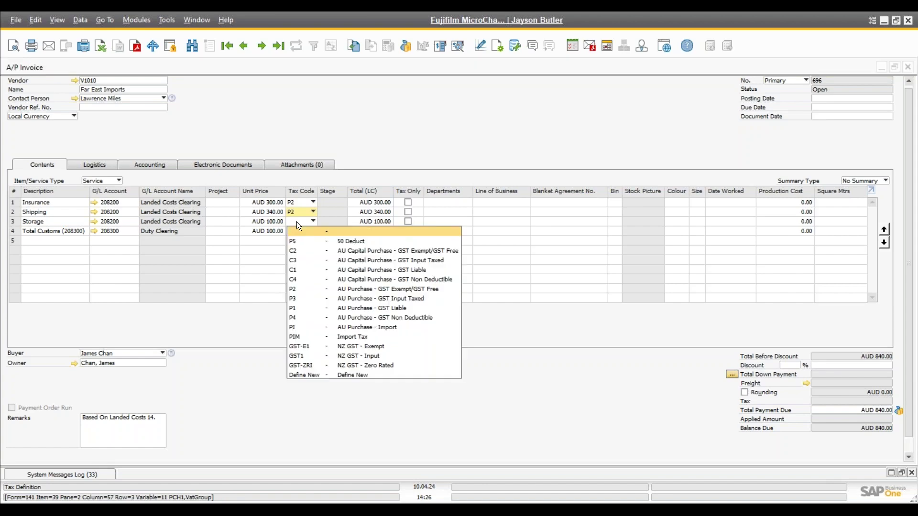
click(302, 306)
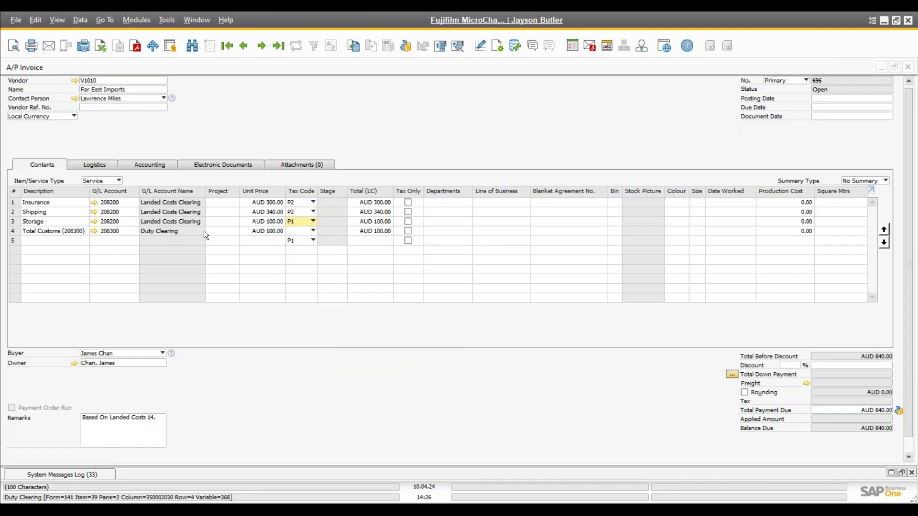
click(311, 229)
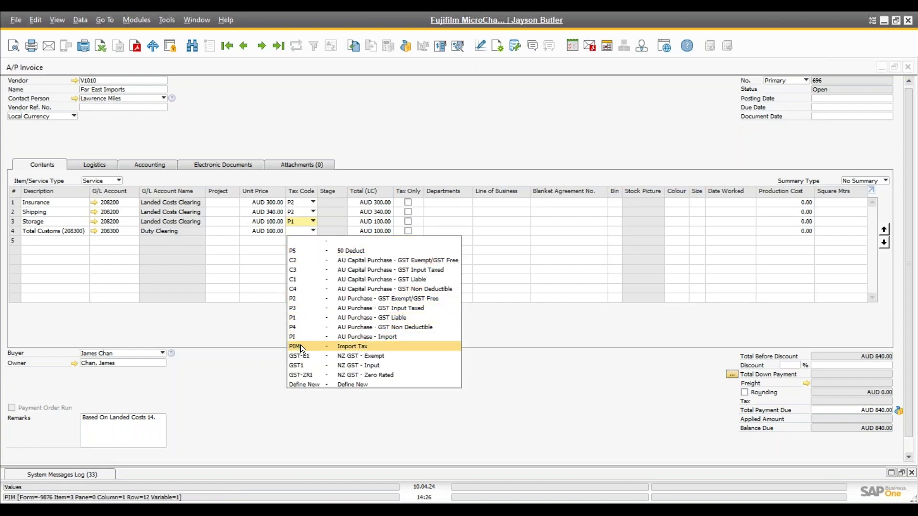
click(295, 298)
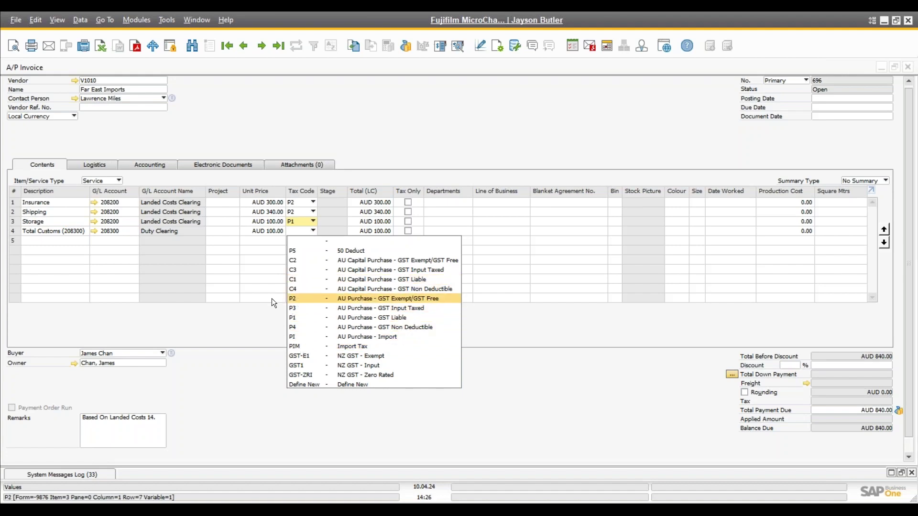
Add a GST service line to the invoice and assign it the VAT on Imports G/L account.
click(50, 240)
text(GST)
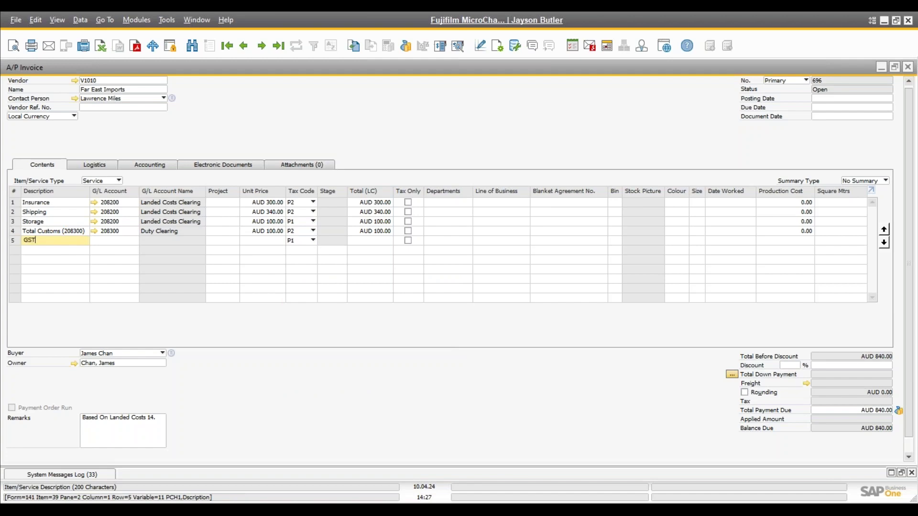
key(Tab)
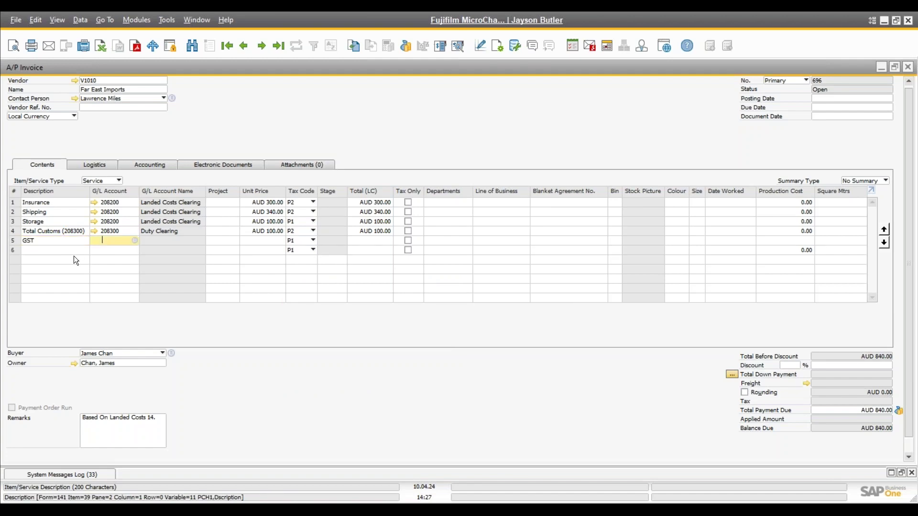
text(1)
key(Tab)
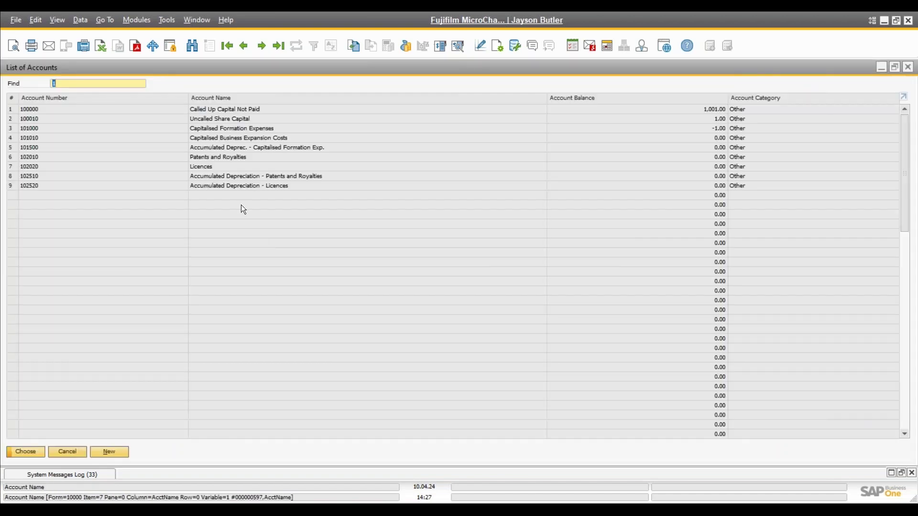
double_click(240, 99)
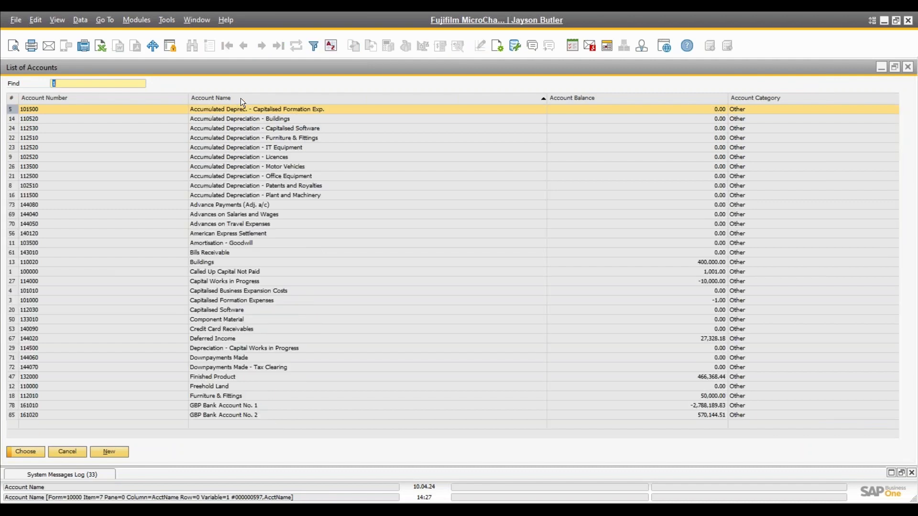
text(vat)
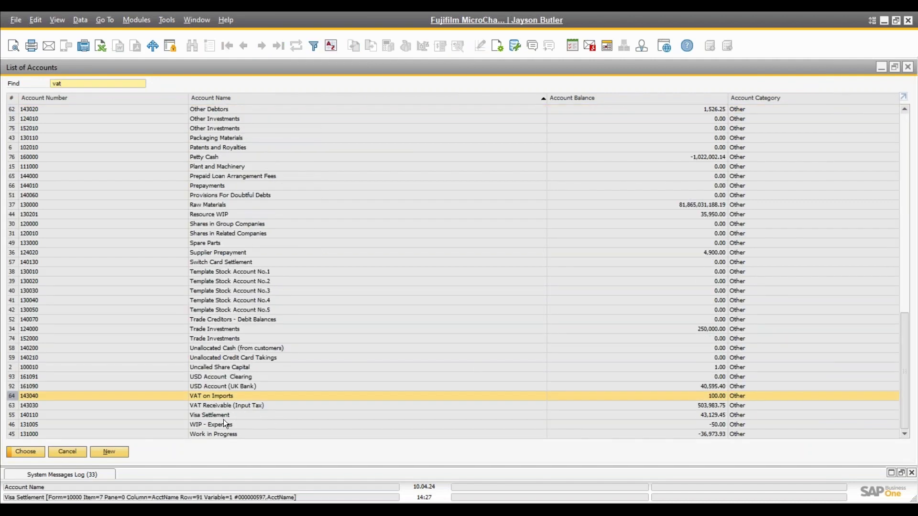
double_click(221, 395)
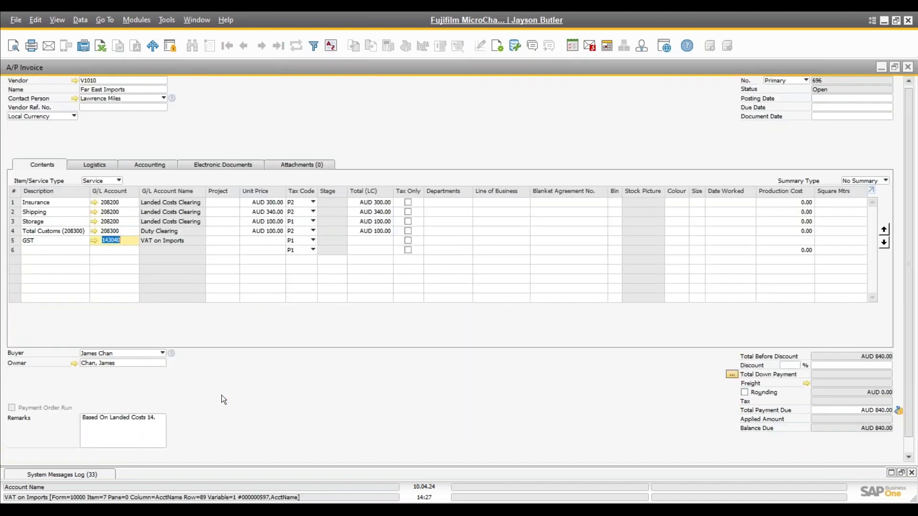
Set the A/P Invoice's posting date to 10.04.24.
click(249, 241)
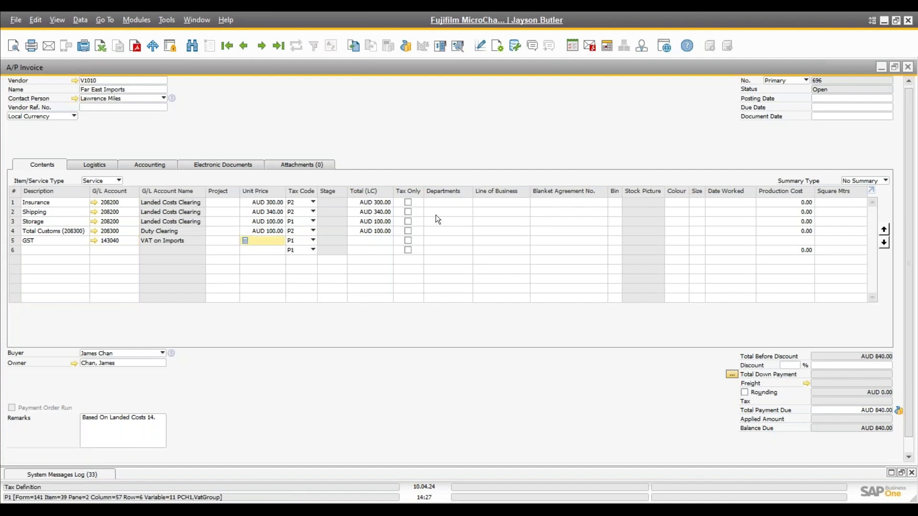
click(832, 99)
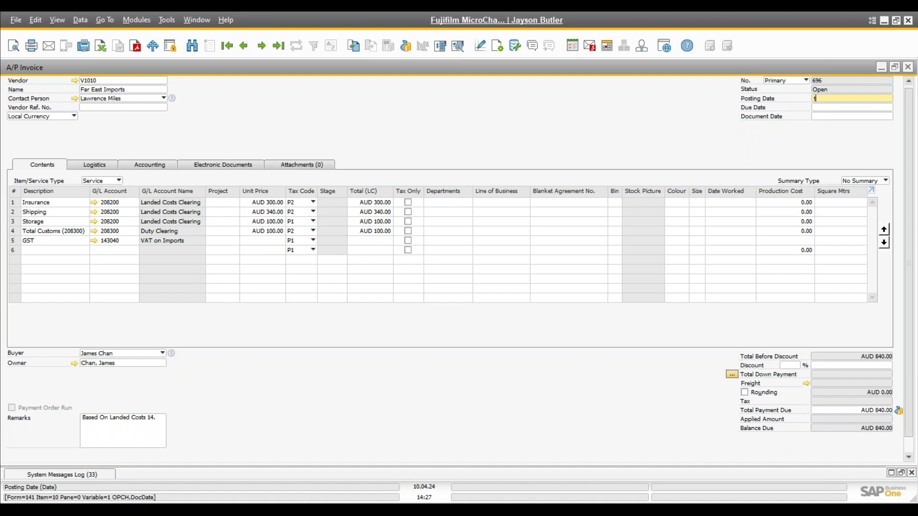
key(Tab)
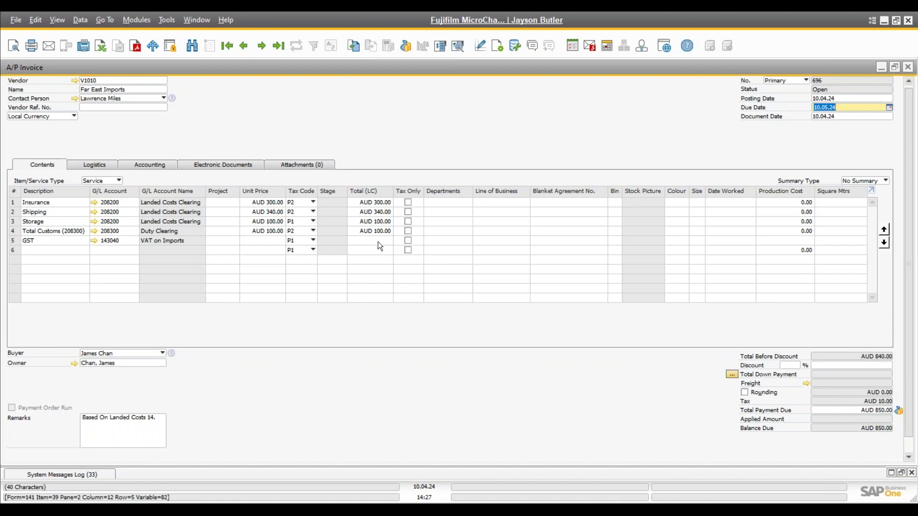
Mark the GST line as Tax Only and set its unit price to AUD 5,000.
click(407, 240)
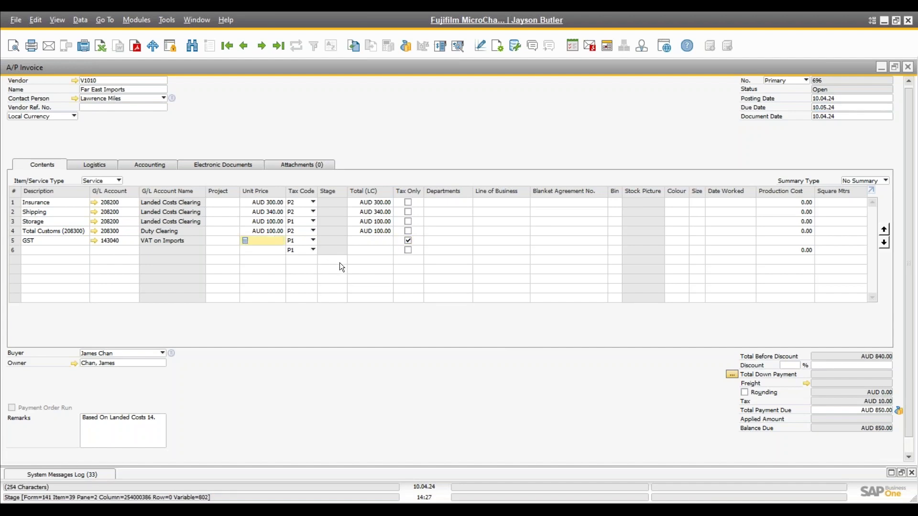
text(5000)
key(Tab)
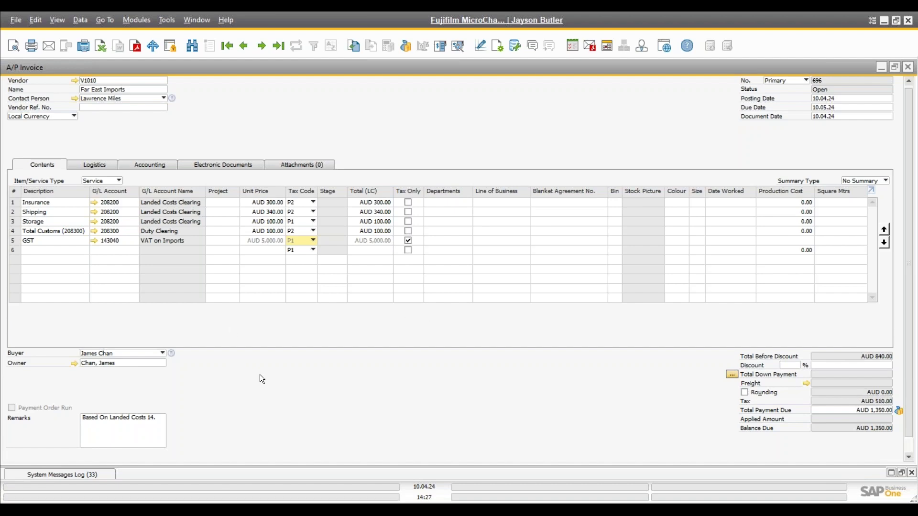
Close the A/P Invoice without saving it, and close the Landed Costs and Goods Receipt PO documents.
click(910, 65)
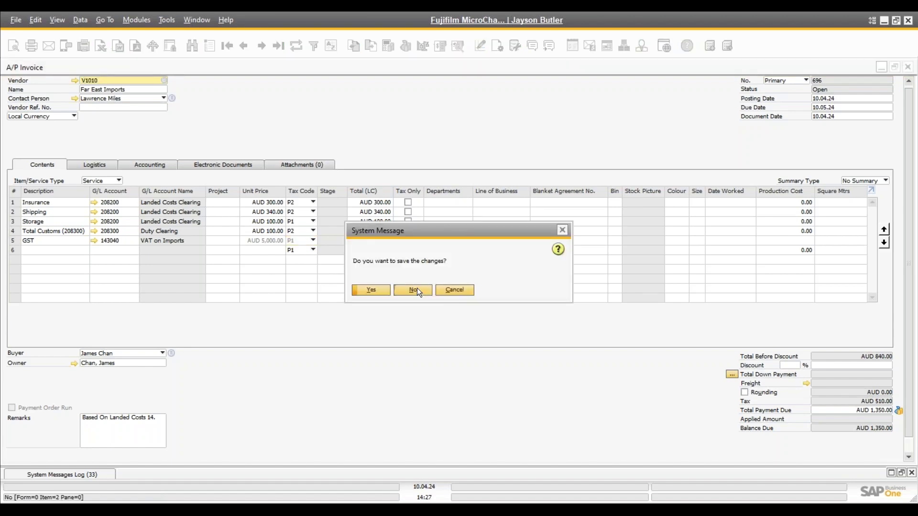
click(414, 289)
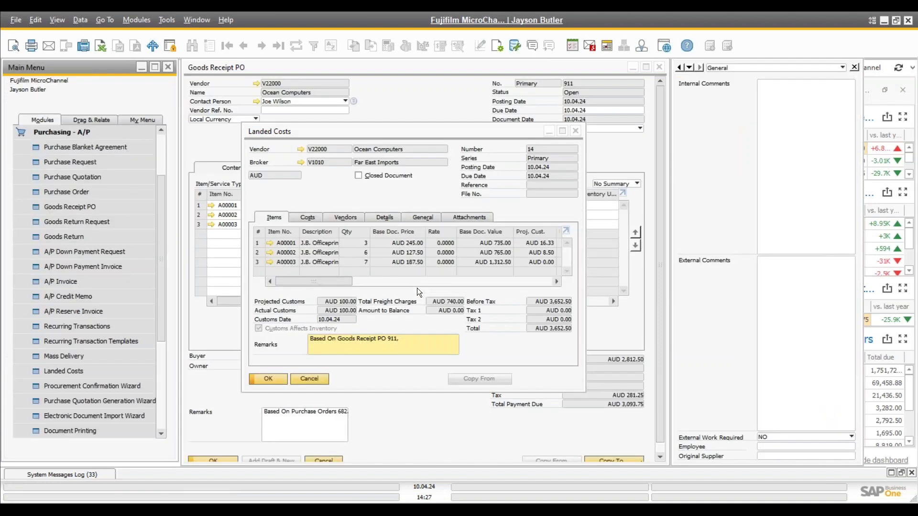
click(317, 378)
click(321, 459)
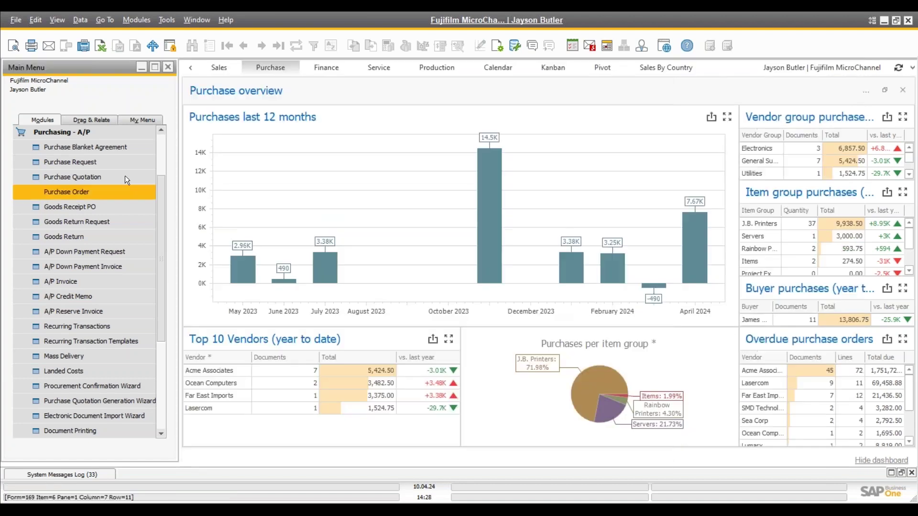
Create a new purchase order with Acme Associates (V10000) as the vendor.
click(87, 193)
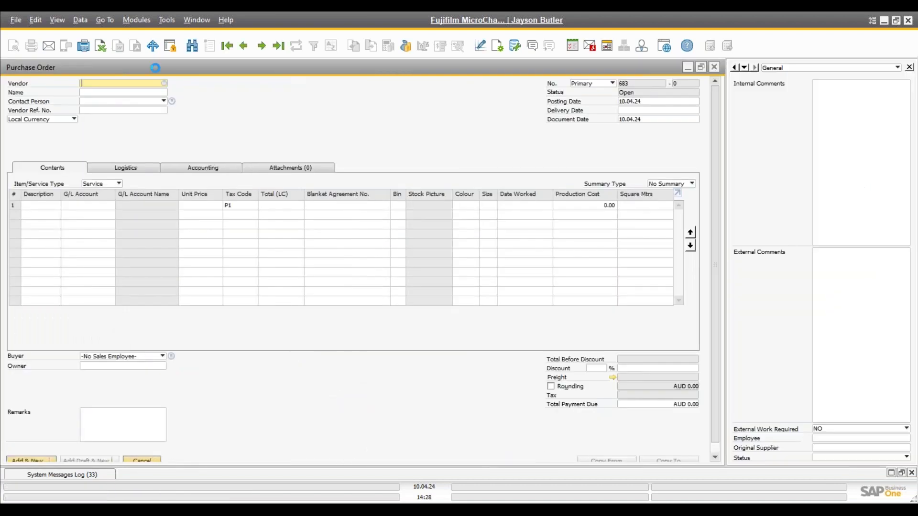
key(Tab)
key(Return)
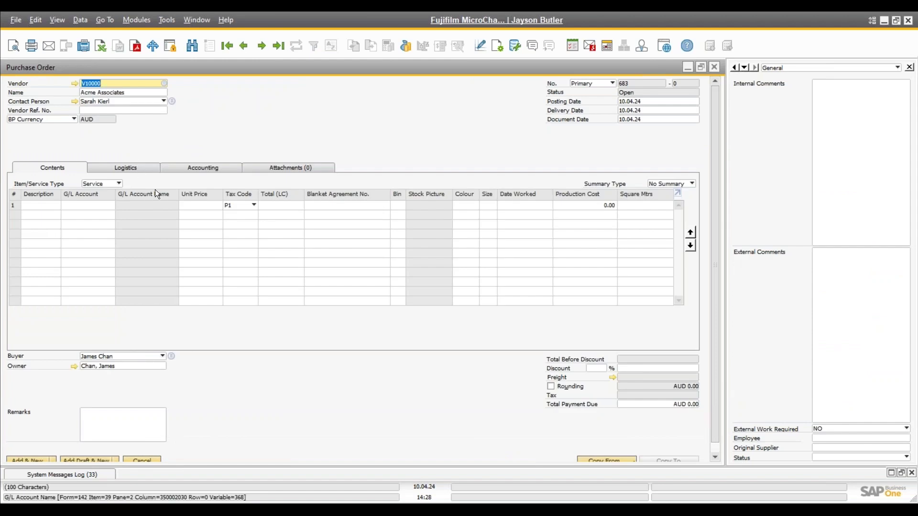
Make the purchase order item-based with item A00001 on the first line, and open its freight charges.
click(119, 184)
click(90, 195)
click(48, 206)
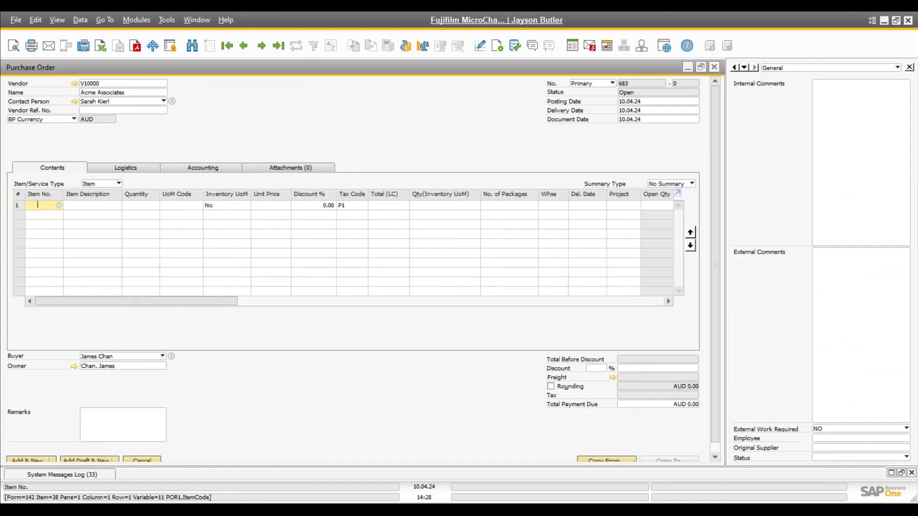
key(Tab)
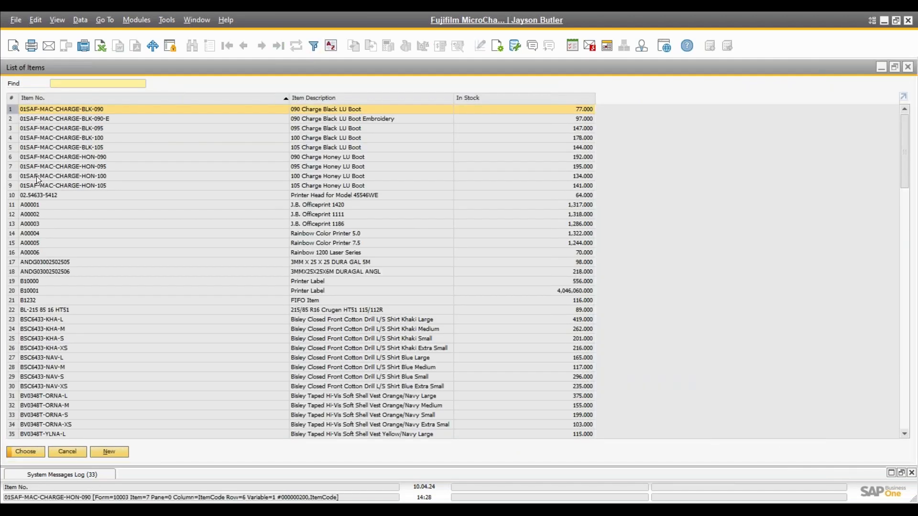
click(38, 204)
double_click(38, 204)
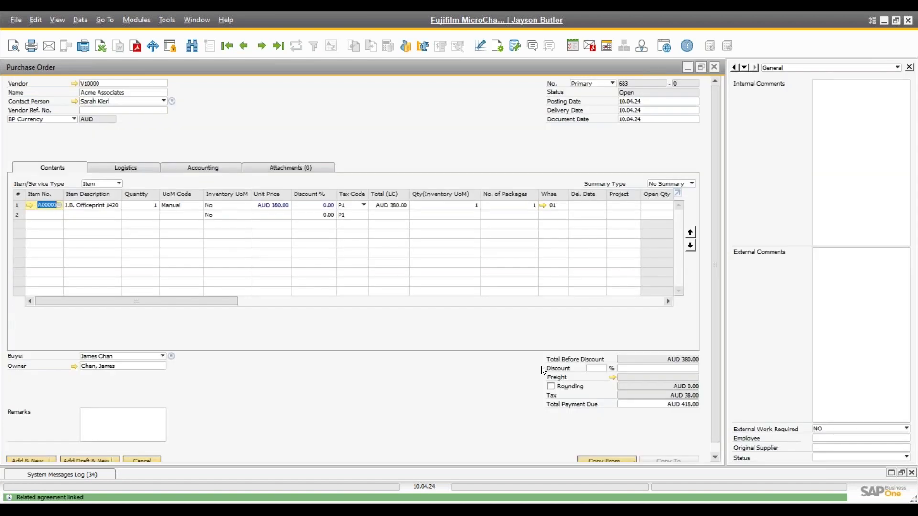
click(613, 378)
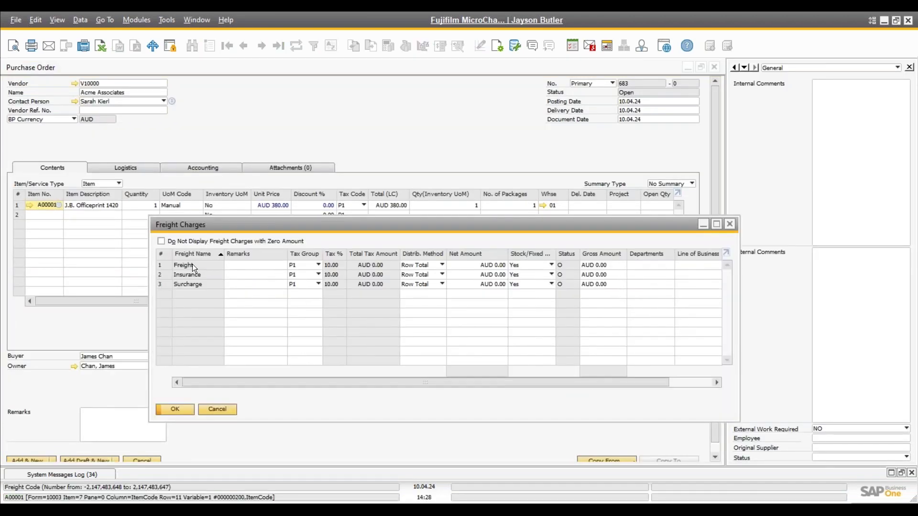
Examine the distribution method and Stock/Fixed Asset settings in the general Freight setup, and close the setup unchanged.
click(132, 20)
mouse_move(151, 42)
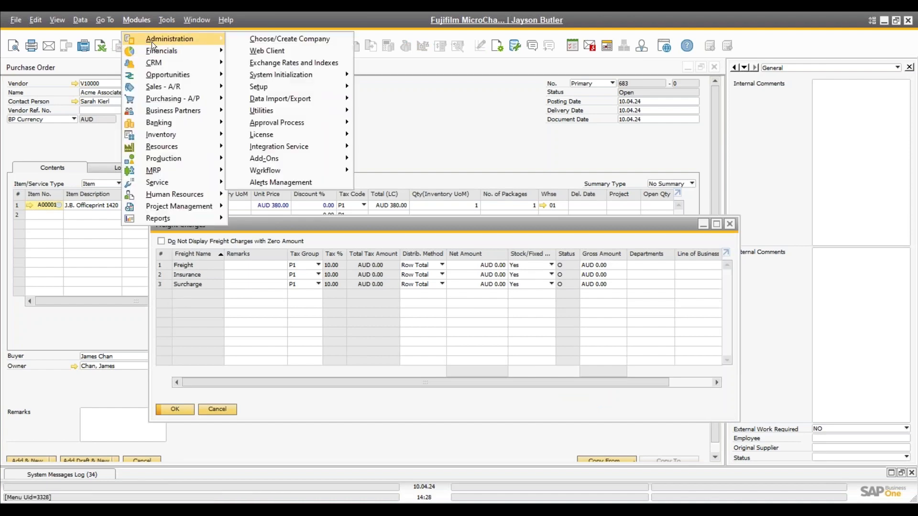
mouse_move(318, 89)
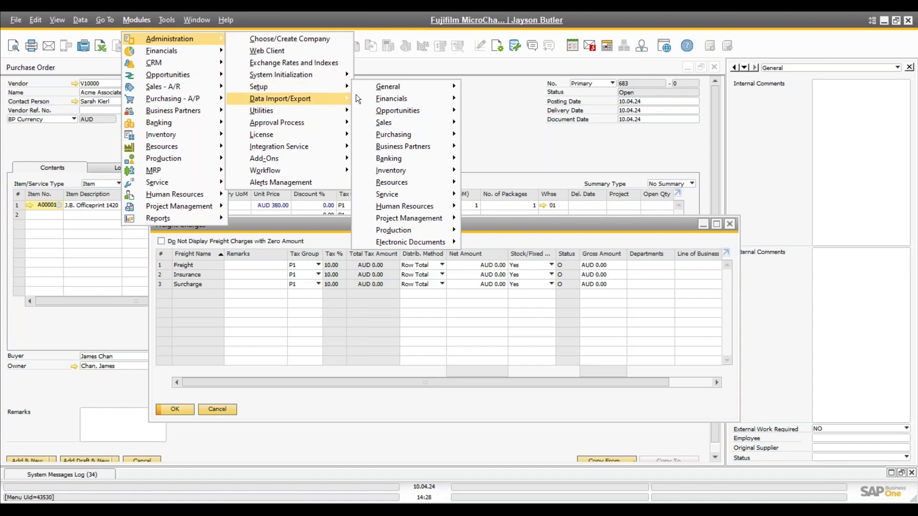
mouse_move(375, 87)
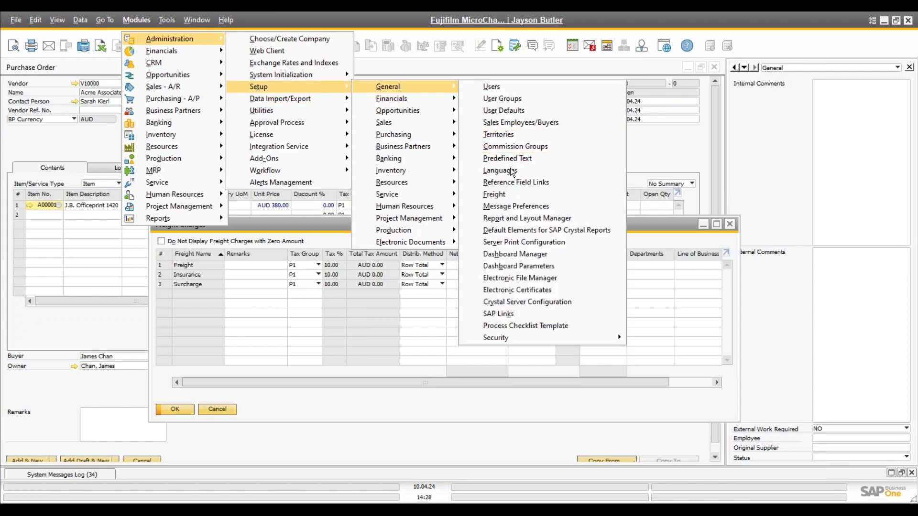
click(512, 194)
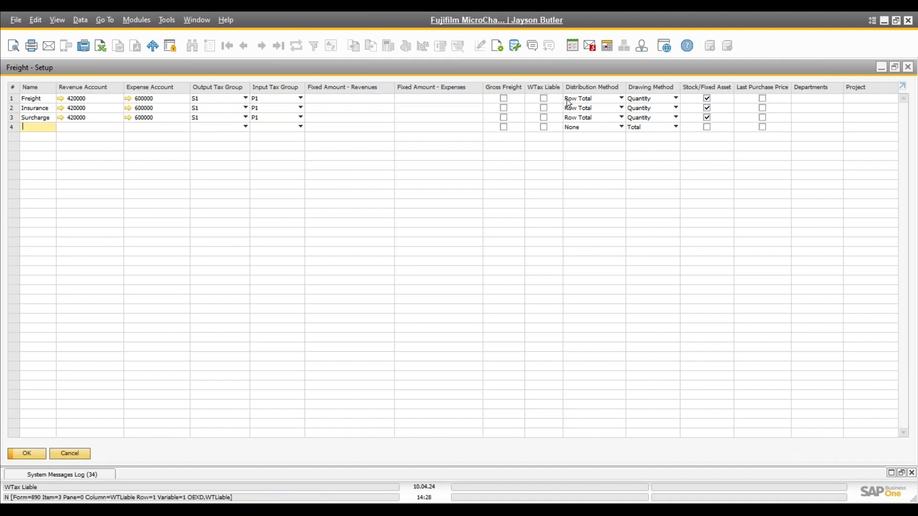
click(599, 98)
click(599, 98)
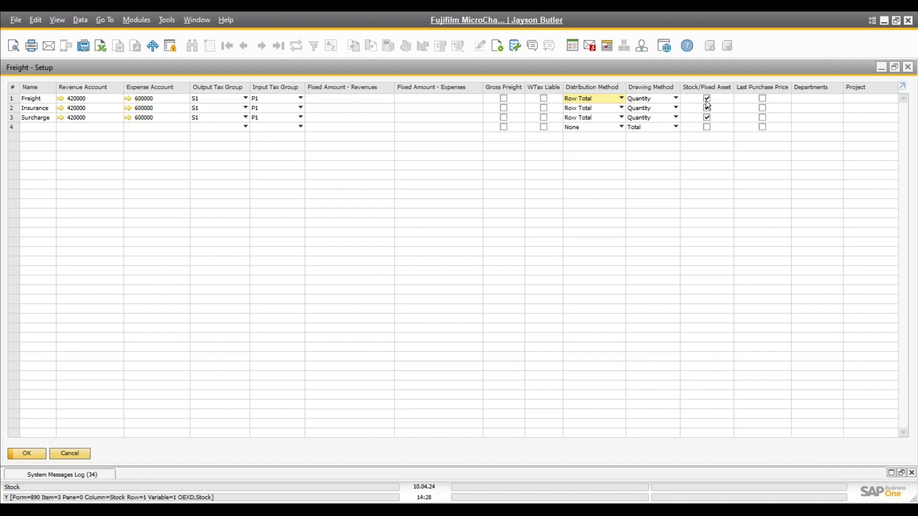
click(82, 457)
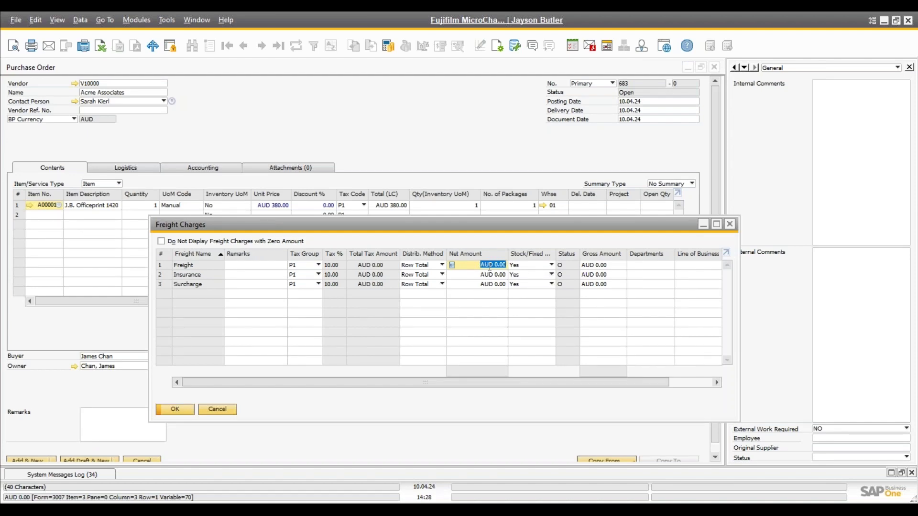
Enter a net amount of AUD 40 for the Freight charge and apply it to the purchase order.
text(40)
key(Tab)
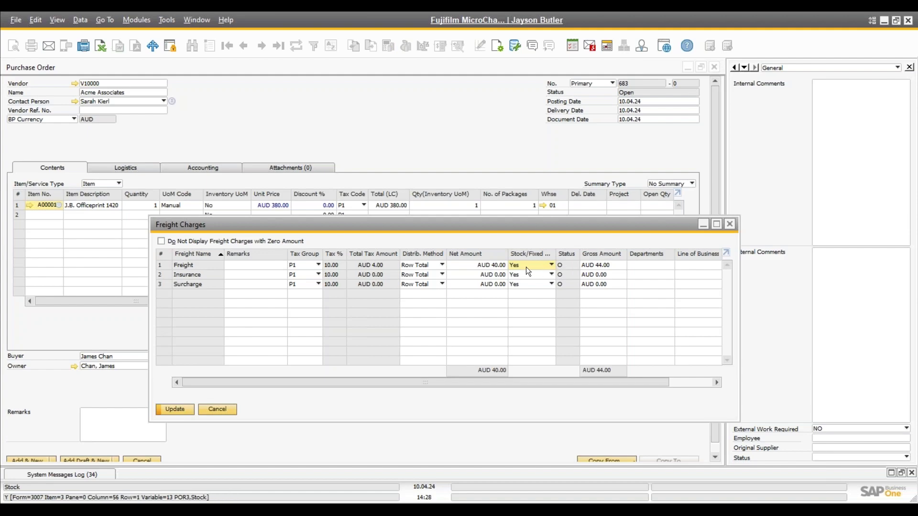
click(183, 410)
click(175, 409)
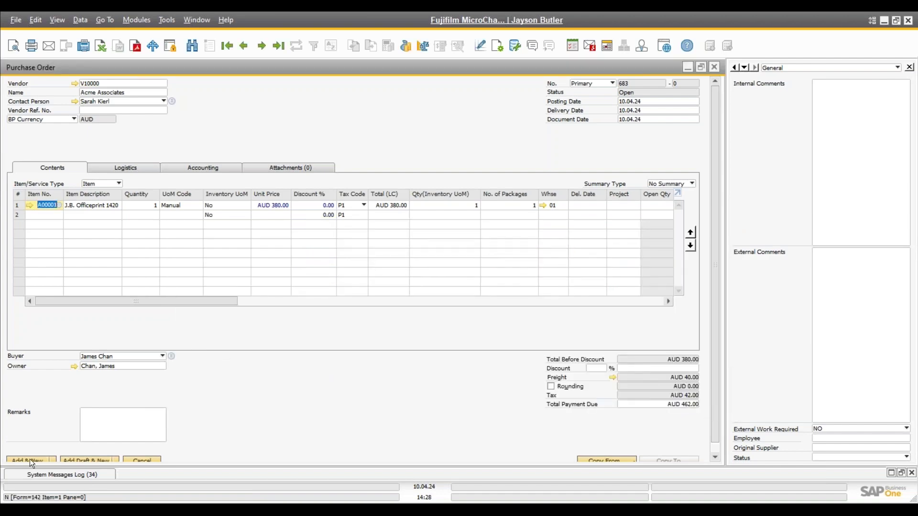
Add the purchase order and copy the saved order to a Goods Receipt PO.
click(279, 45)
click(676, 460)
click(666, 432)
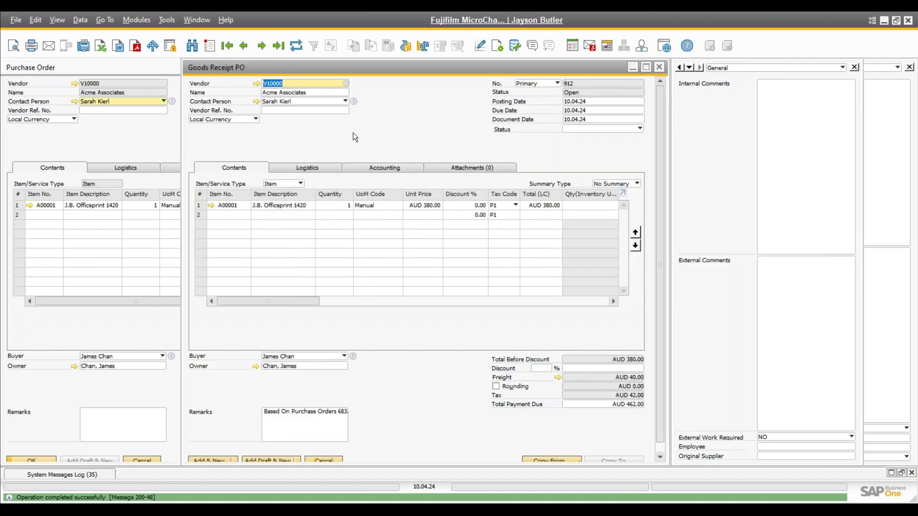
Preview the journal entry that the Goods Receipt PO would post, including its freight charge.
right_click(353, 133)
click(414, 251)
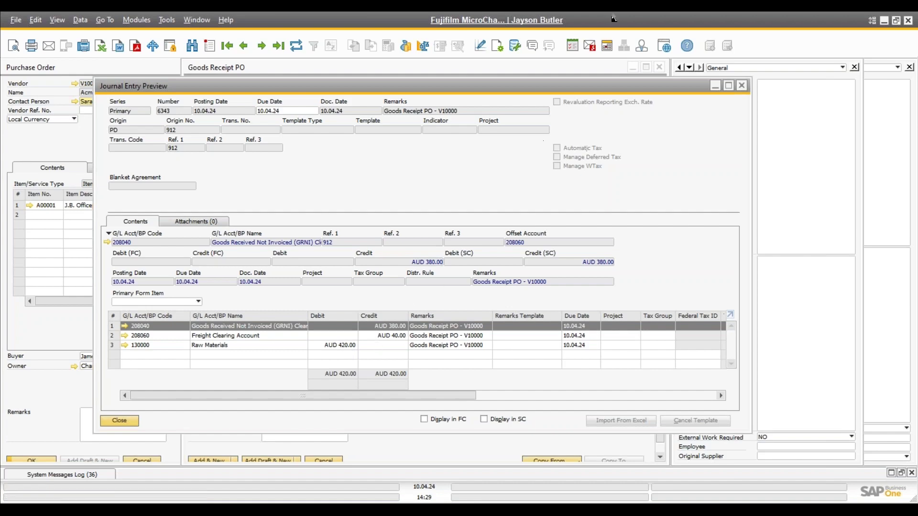
click(742, 86)
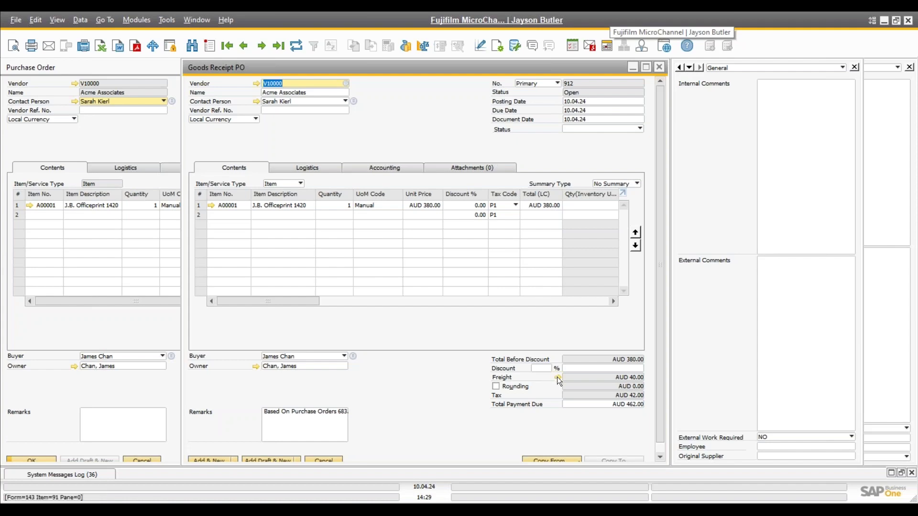
Set Stock/Fixed Asset to No for the AUD 40 Freight charge on the Goods Receipt PO.
click(557, 377)
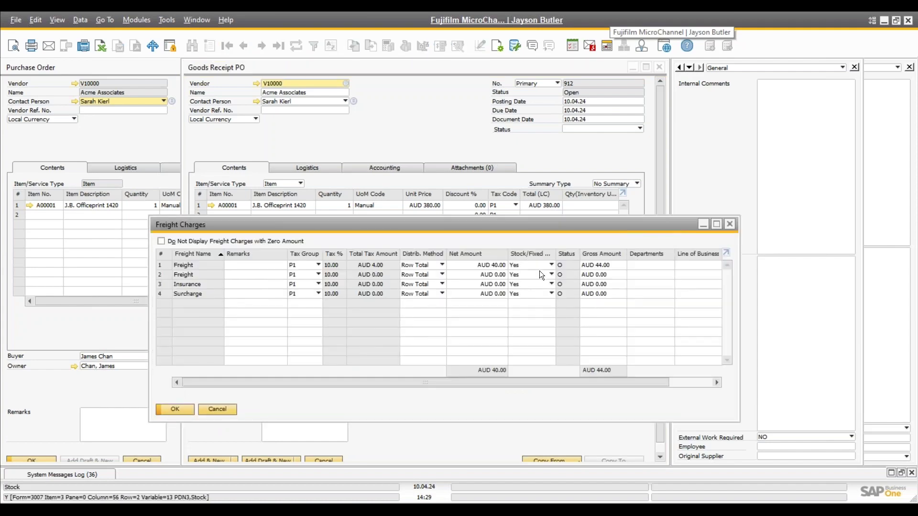
click(537, 264)
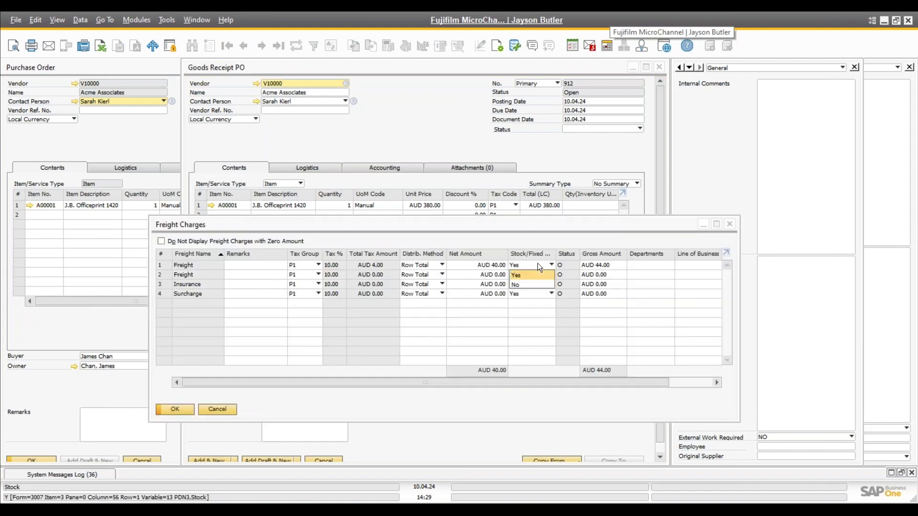
click(525, 285)
click(182, 411)
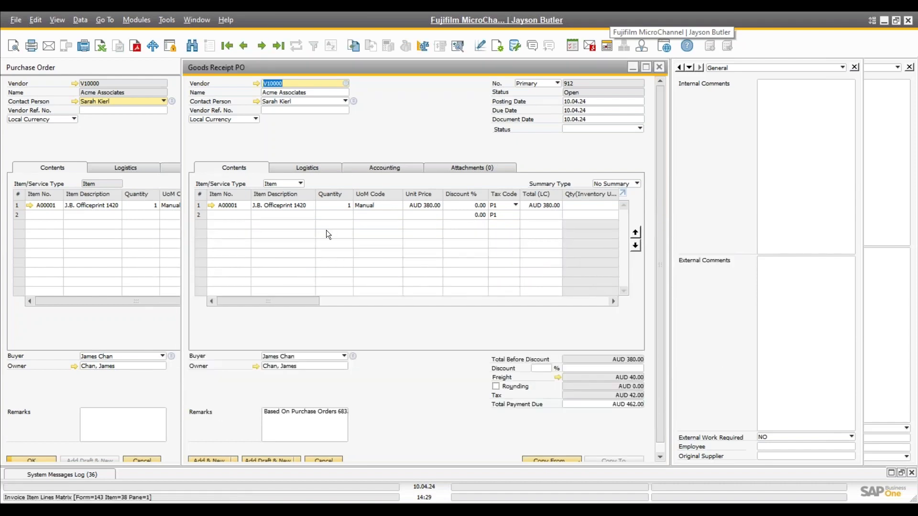
Preview the Goods Receipt PO's journal entry again with the freight excluded from stock.
right_click(354, 141)
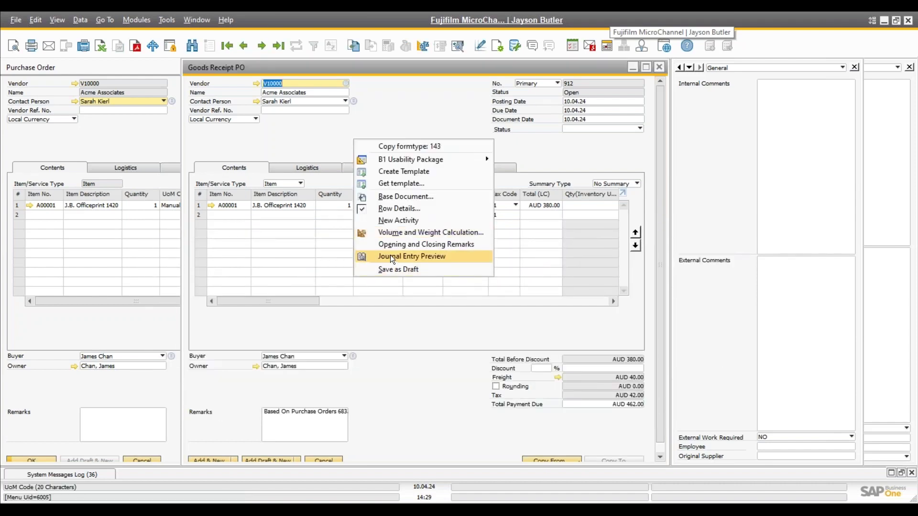
click(390, 255)
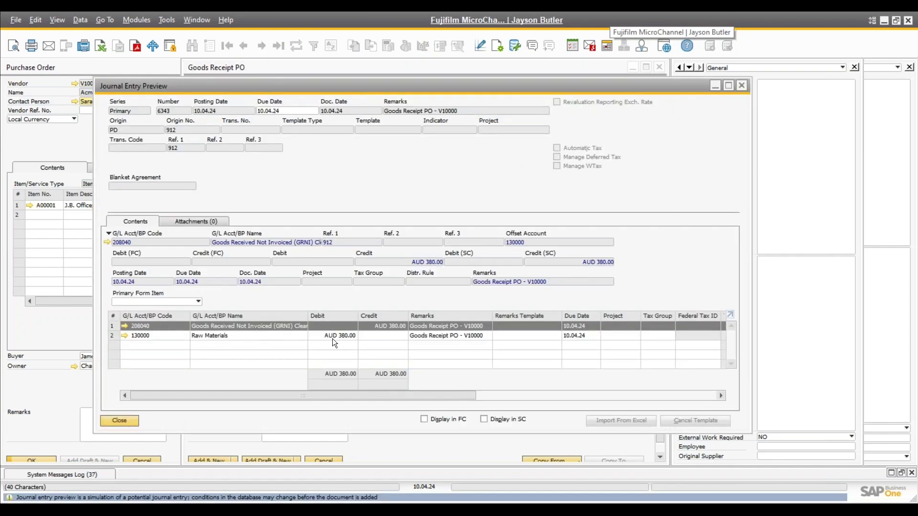
click(742, 87)
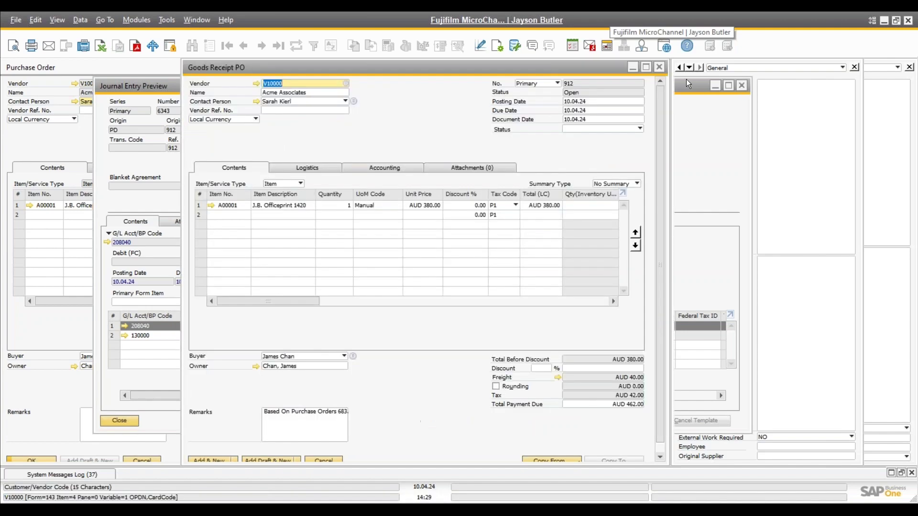
Close the Goods Receipt PO without saving it and close the purchase order.
click(662, 67)
click(412, 288)
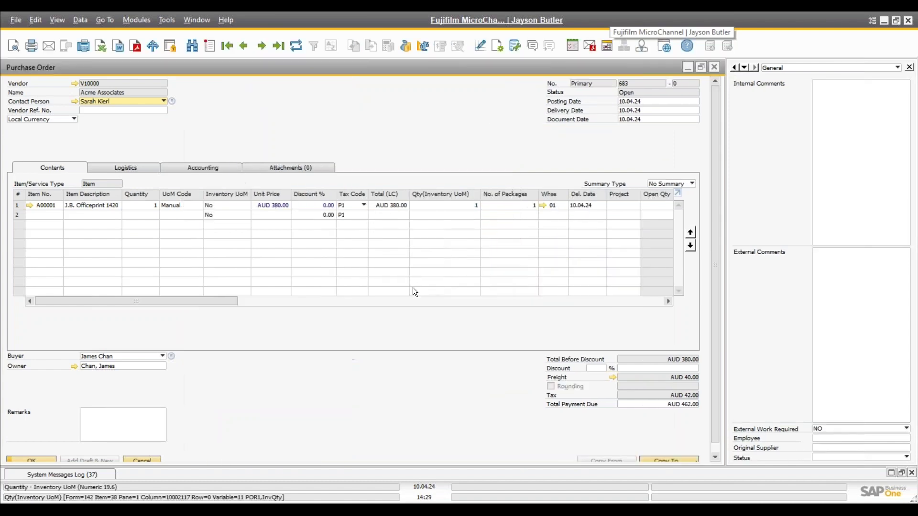
click(156, 459)
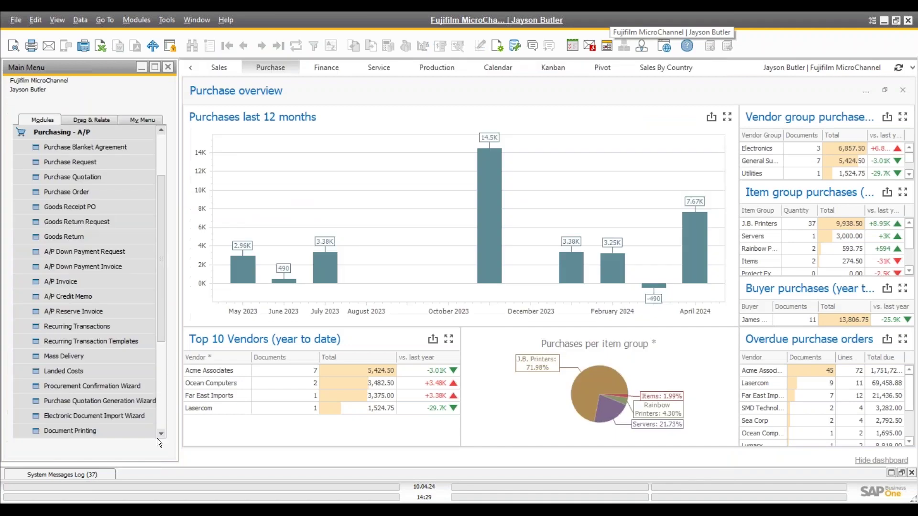
Create a new purchase request with item A00001 (J.B. Officeprint 1420) on the first line.
click(85, 161)
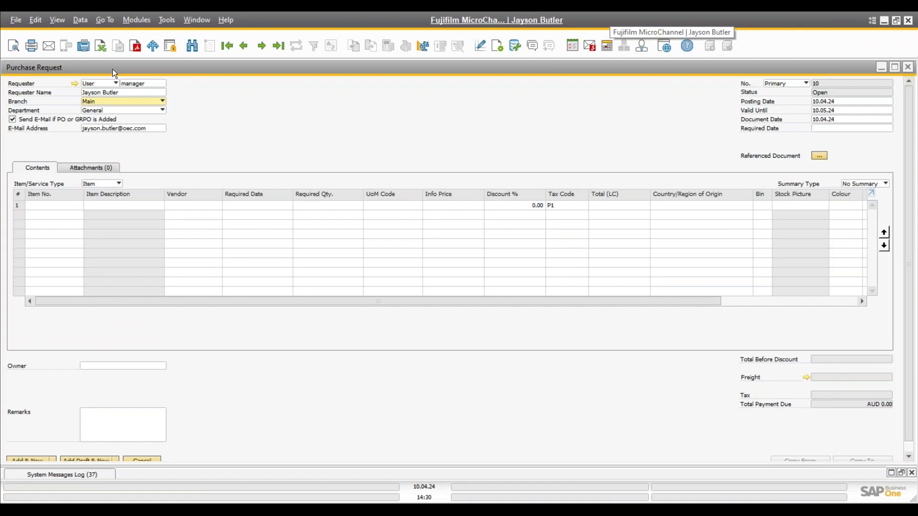
click(51, 205)
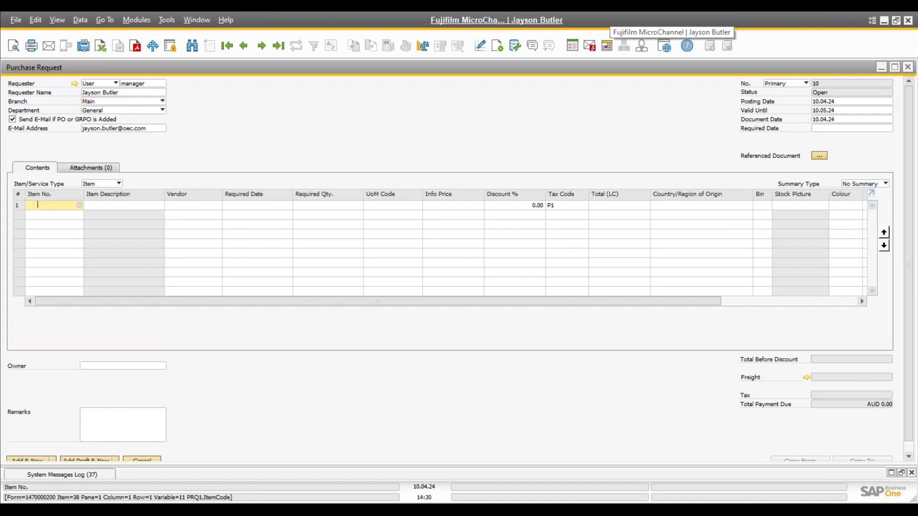
click(95, 183)
click(95, 183)
click(45, 205)
key(Tab)
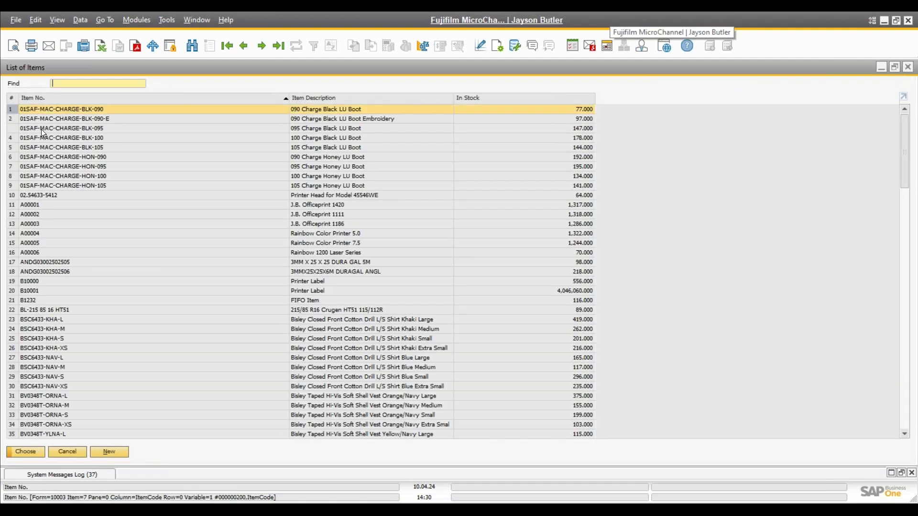
double_click(22, 204)
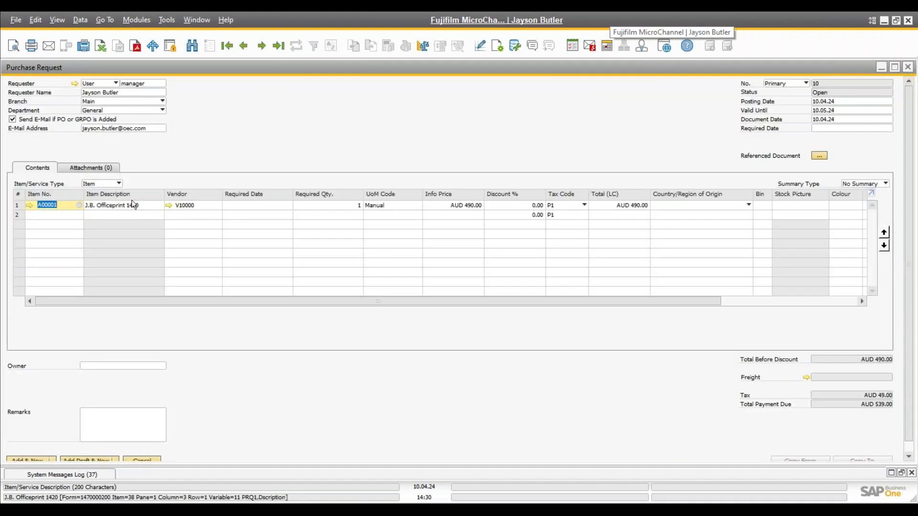
click(205, 207)
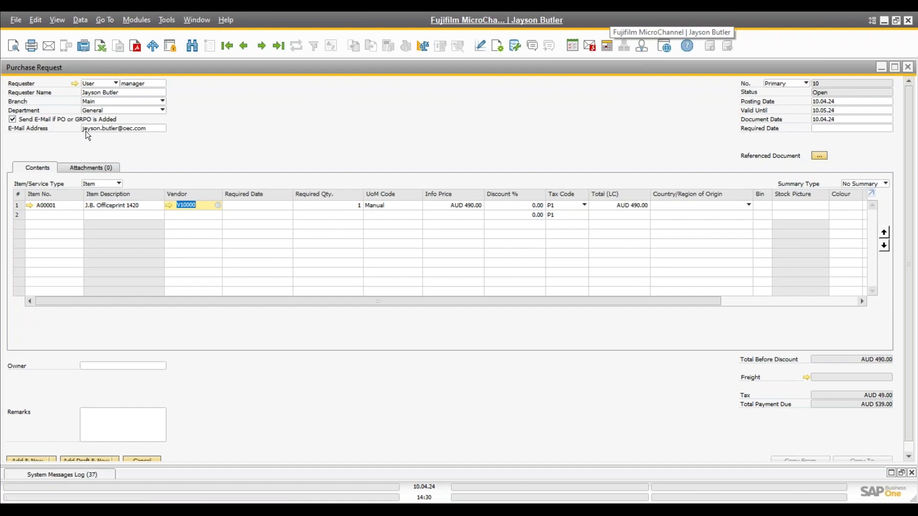
Set the purchase request's required date to 20.04.24, update the existing rows with it, and set the first line's required quantity to 10.
click(37, 215)
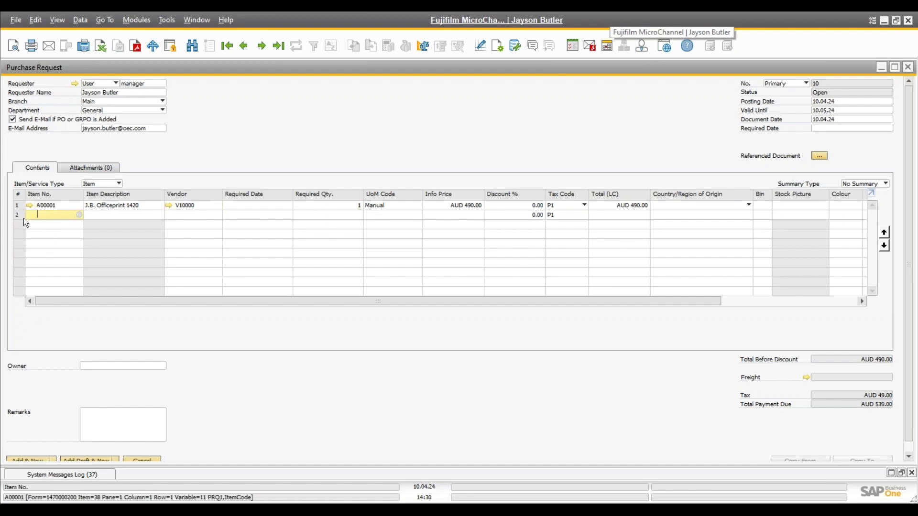
click(251, 205)
click(832, 130)
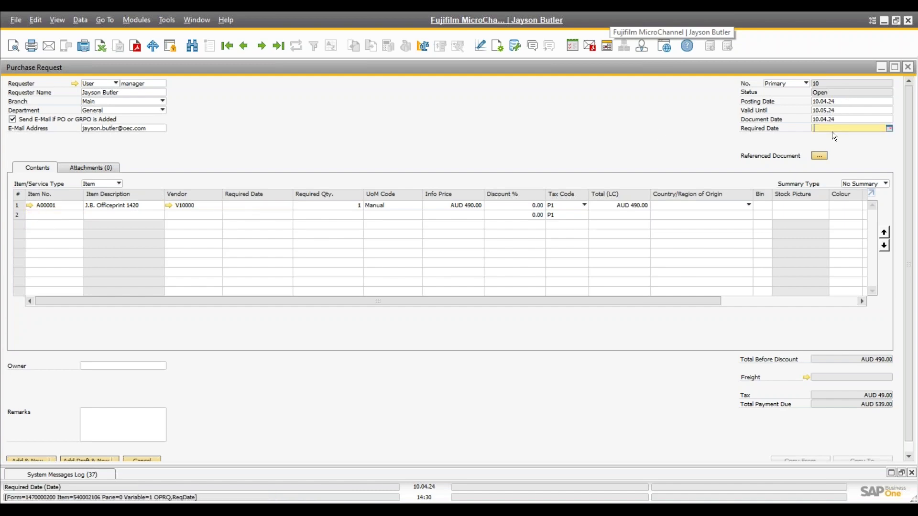
text(20)
key(Tab)
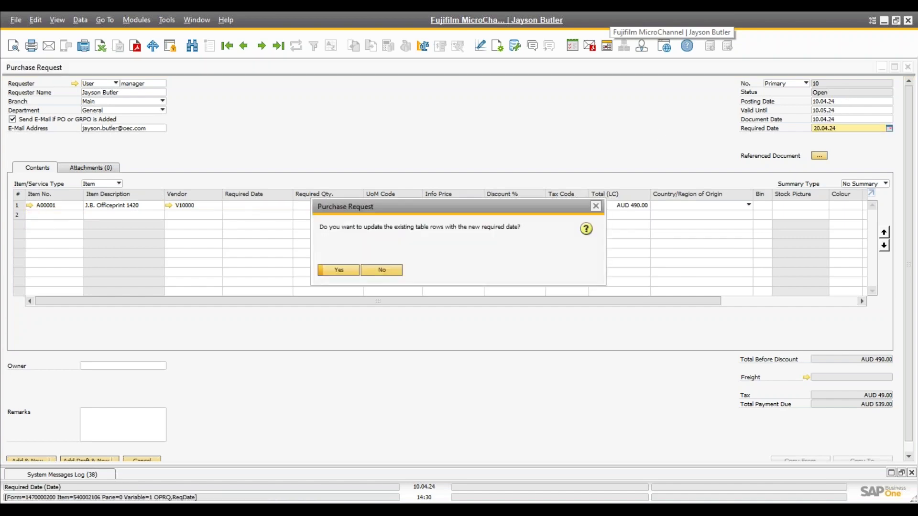
click(337, 271)
click(338, 206)
text(10)
key(Tab)
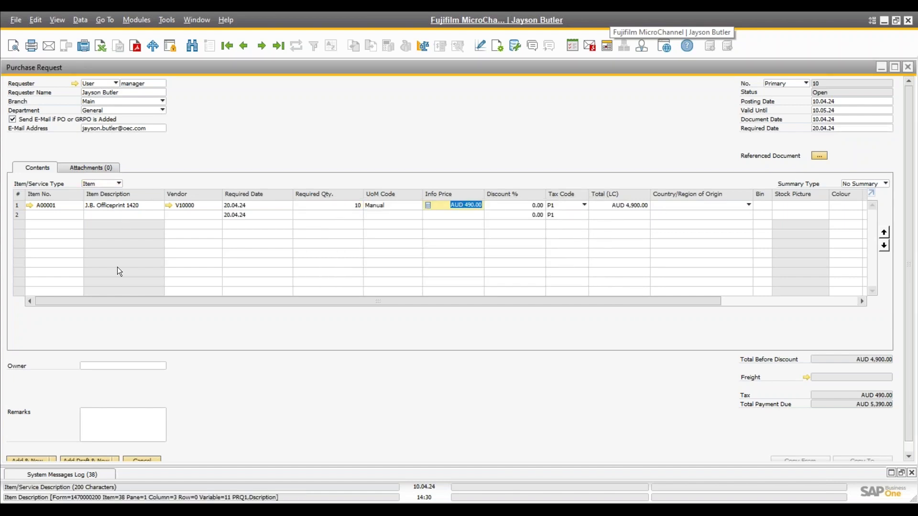
Add the purchase request, submit it for approval with the remark "please approve", and close the form.
click(26, 459)
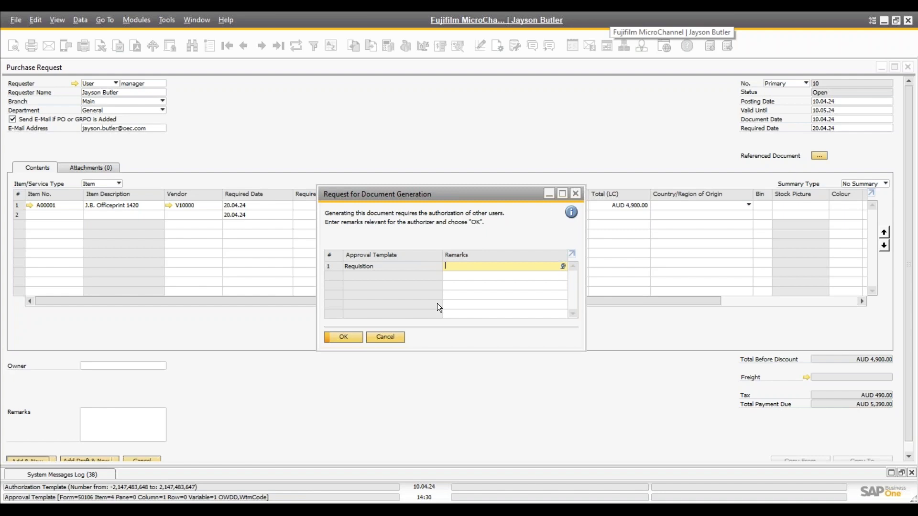
text(please approve)
key(Return)
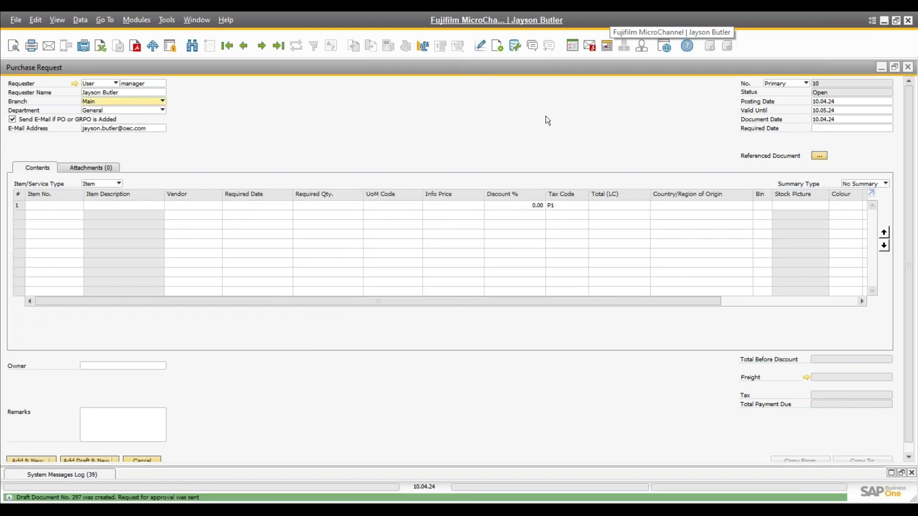
click(908, 67)
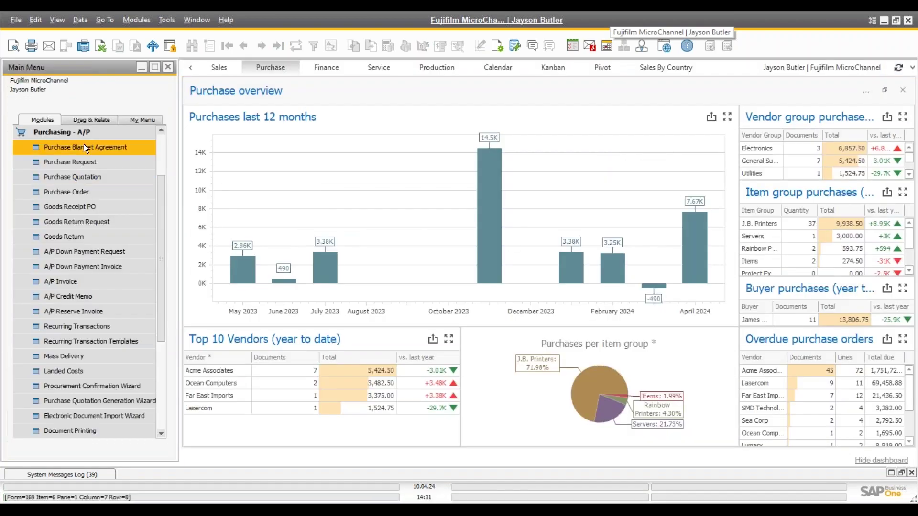
Open the newest approval request from the messages inbox and review its draft purchase request.
click(590, 46)
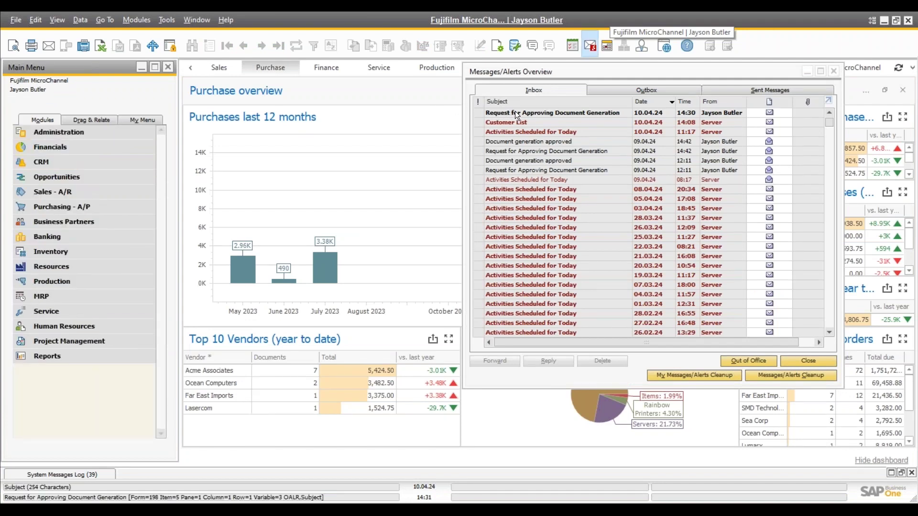
click(515, 111)
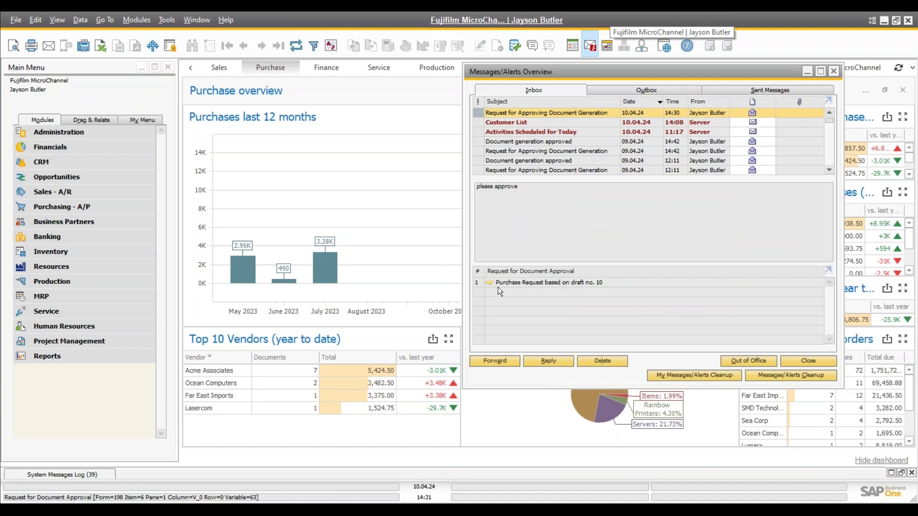
click(489, 282)
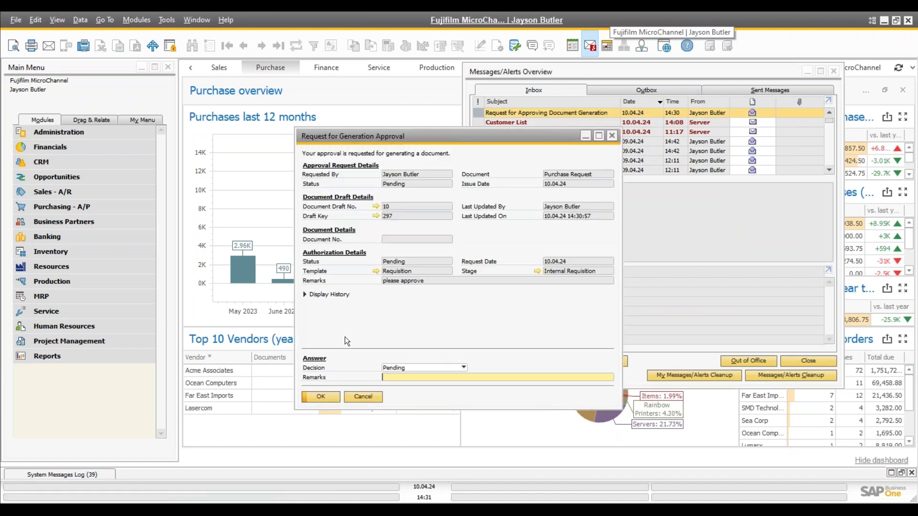
click(377, 207)
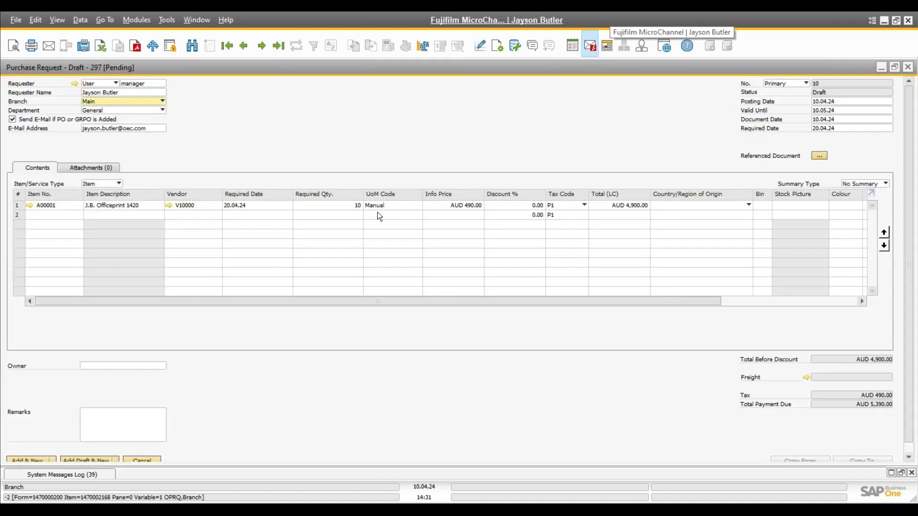
click(150, 460)
Set the approval decision for the purchase request to Approved, save it and close the approval request.
click(394, 369)
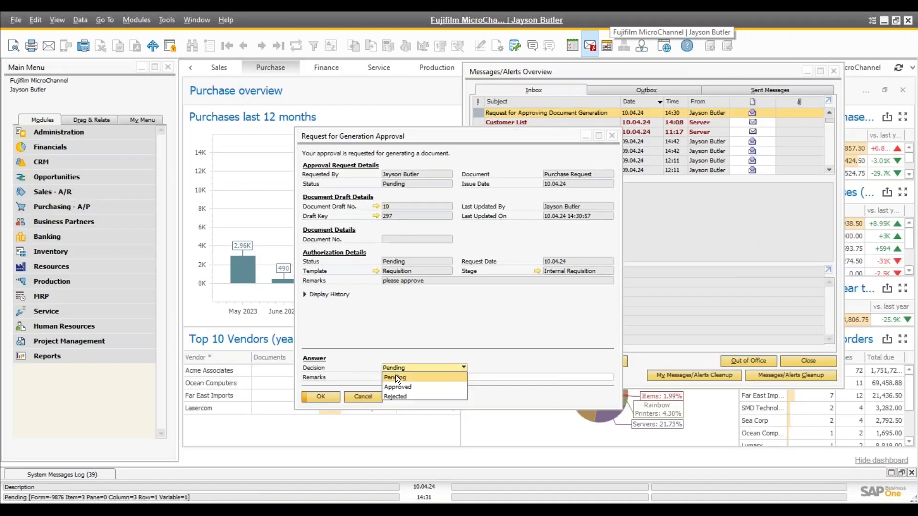
click(397, 387)
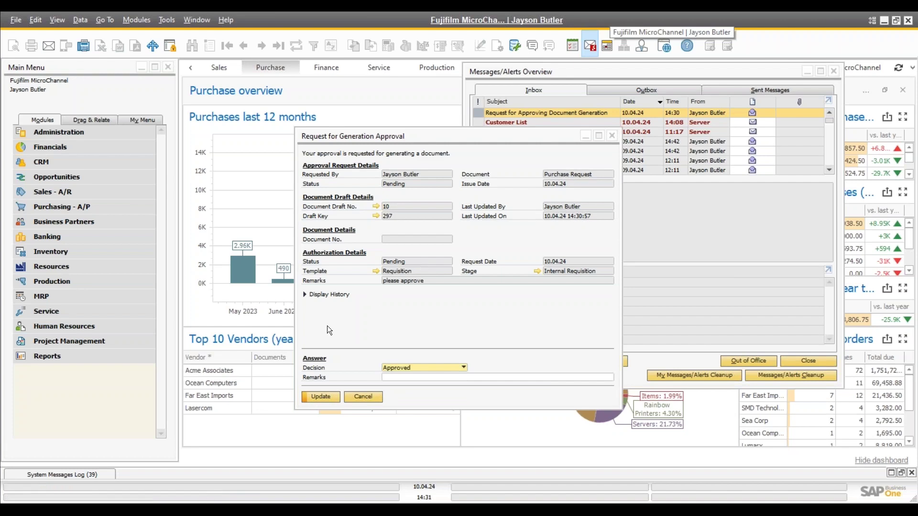
click(317, 397)
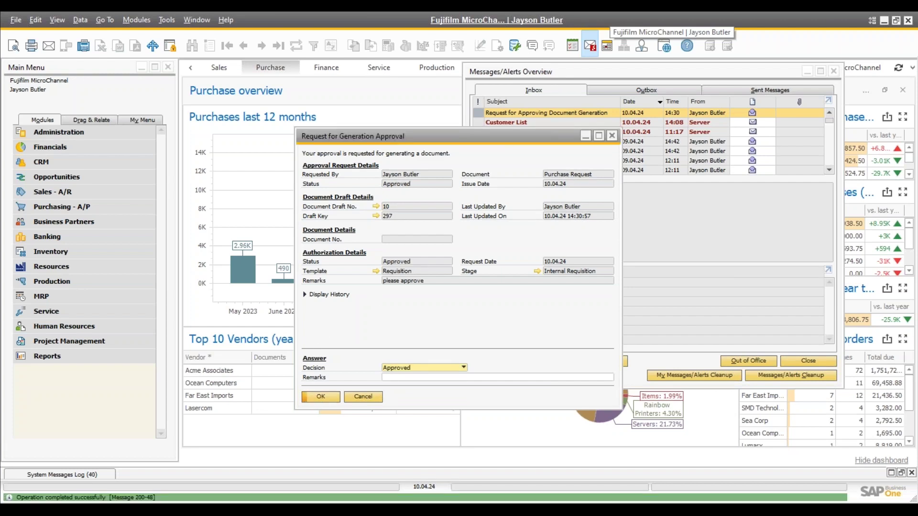
click(318, 397)
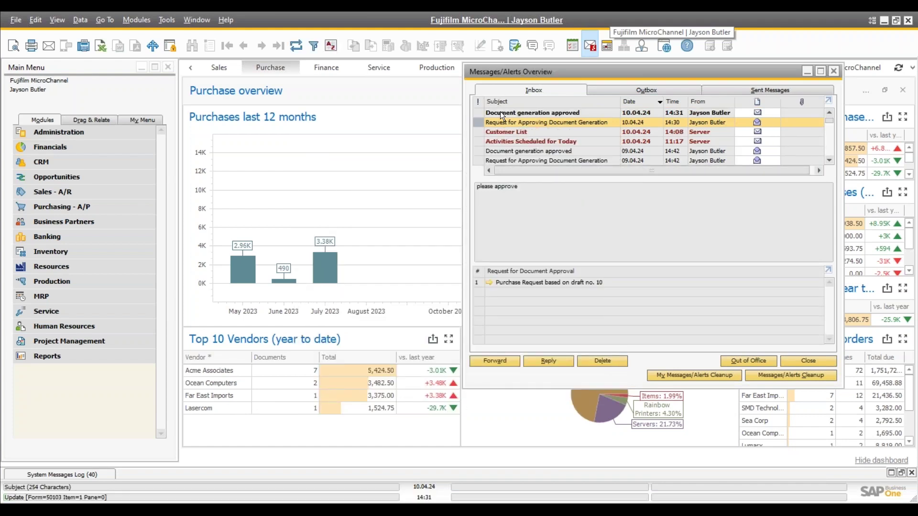
Open the approved draft from the "Document generation approved" message, add it as a purchase request, and display the last purchase request.
click(500, 113)
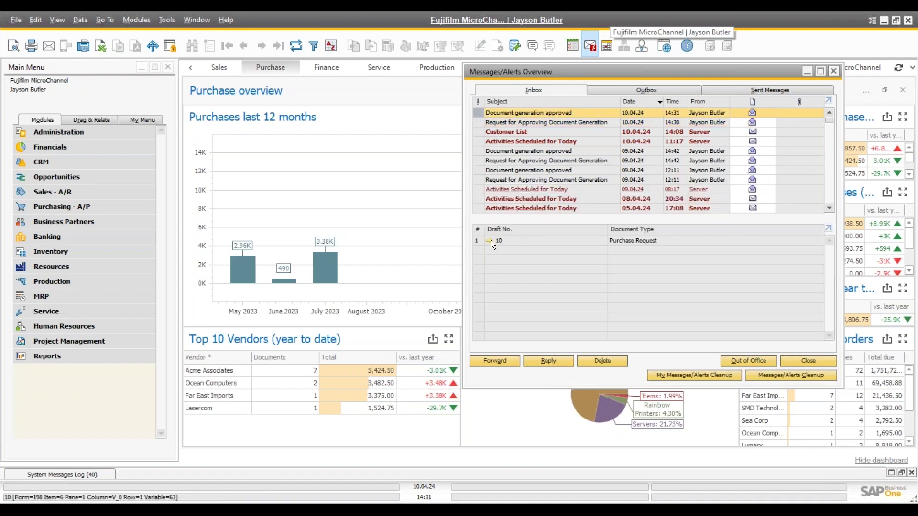
click(489, 240)
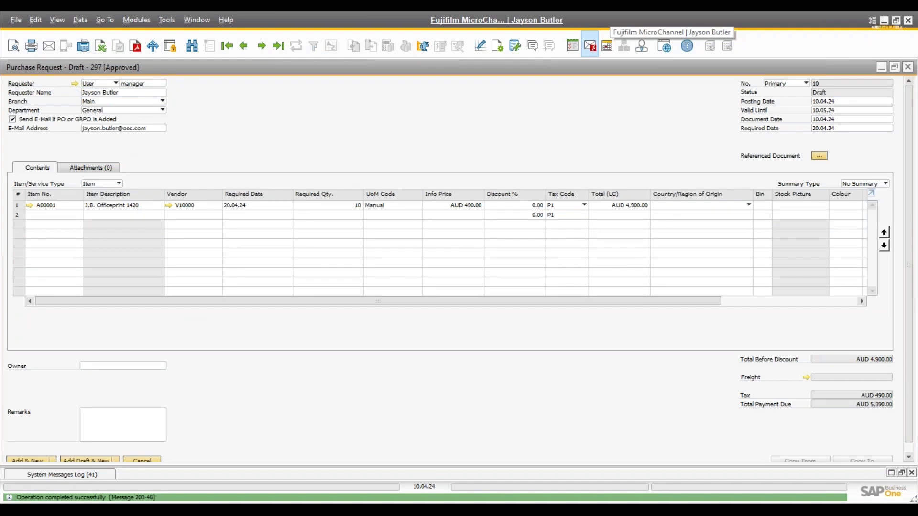
click(278, 45)
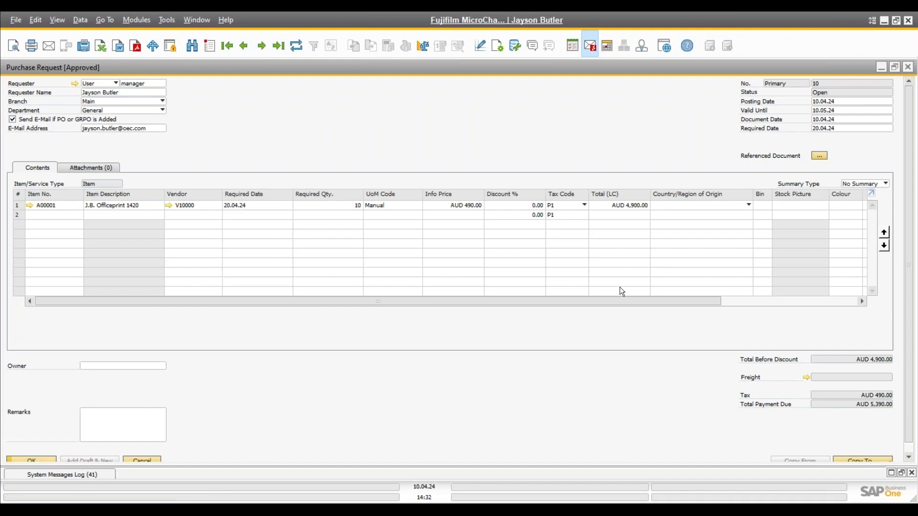
Copy the approved purchase request to a purchase order, and close both documents without saving the order.
click(876, 457)
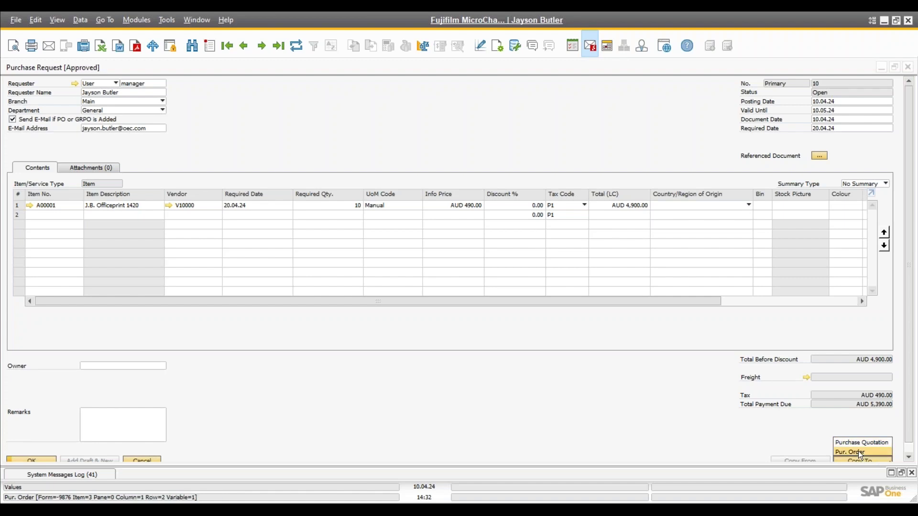
click(859, 452)
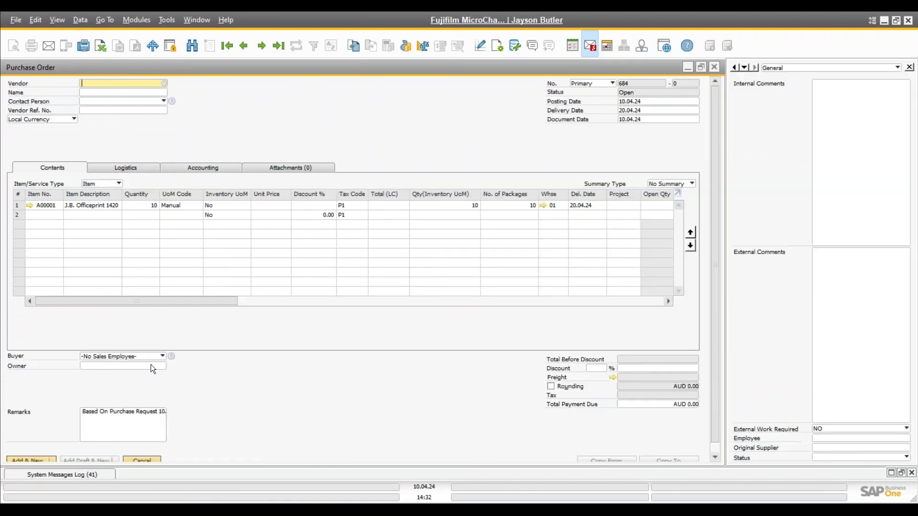
click(149, 458)
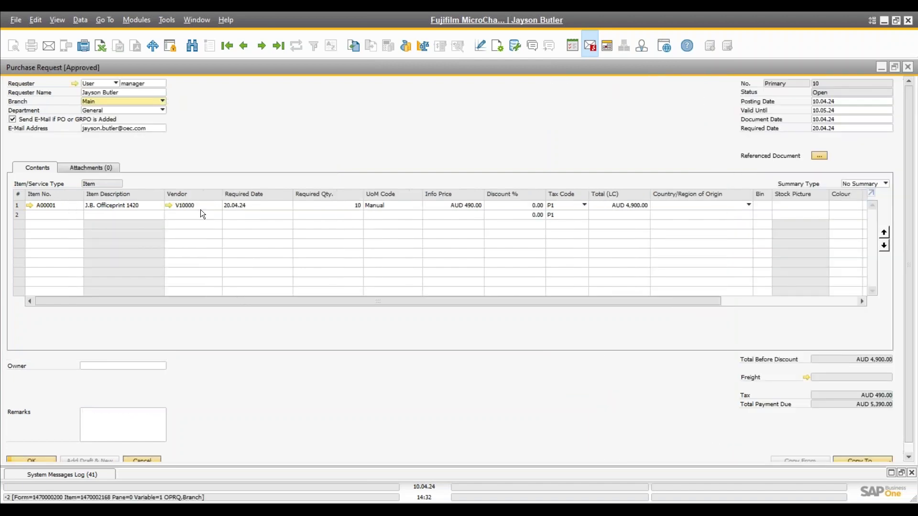
click(144, 461)
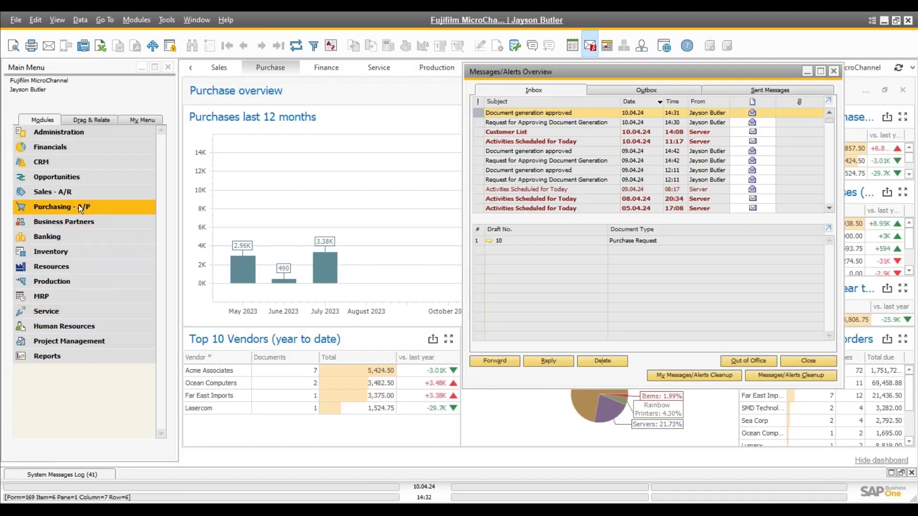
Close the messages overview and start a new purchase quotation for vendor Acme Associates with item A00001 on the first line.
click(79, 208)
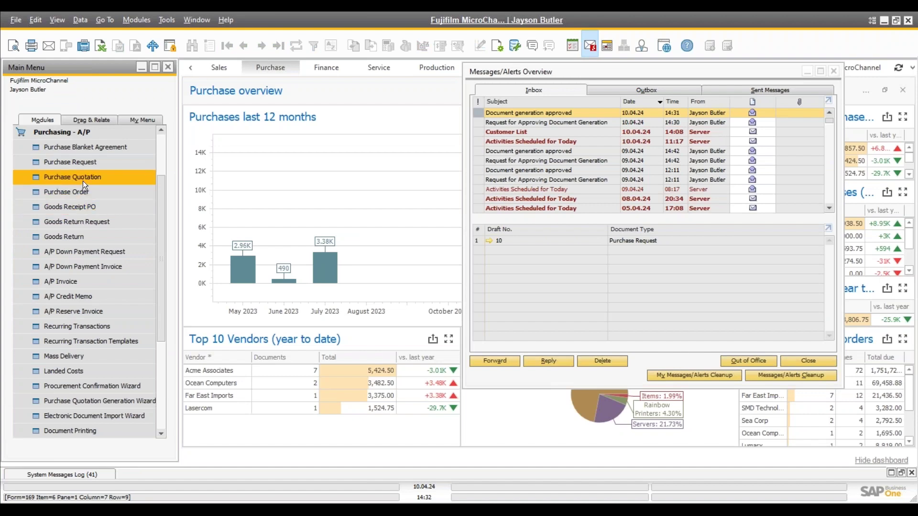
click(833, 70)
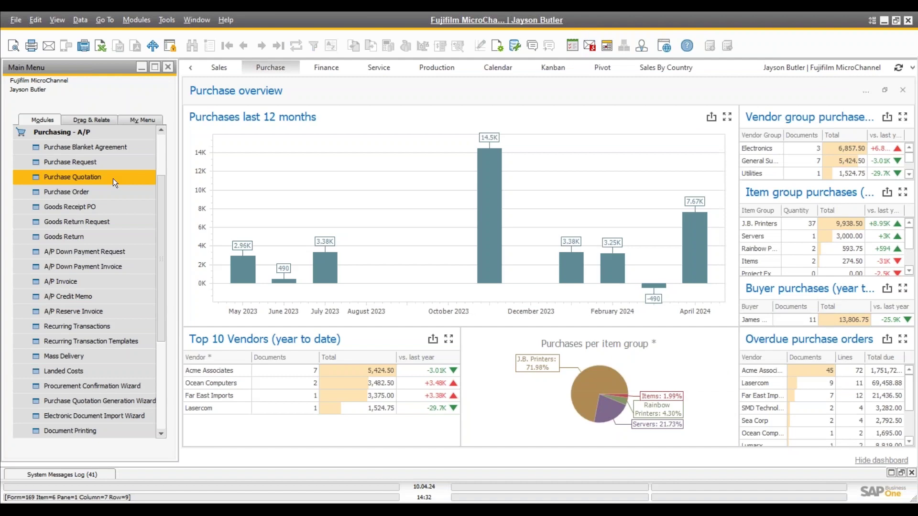
click(112, 179)
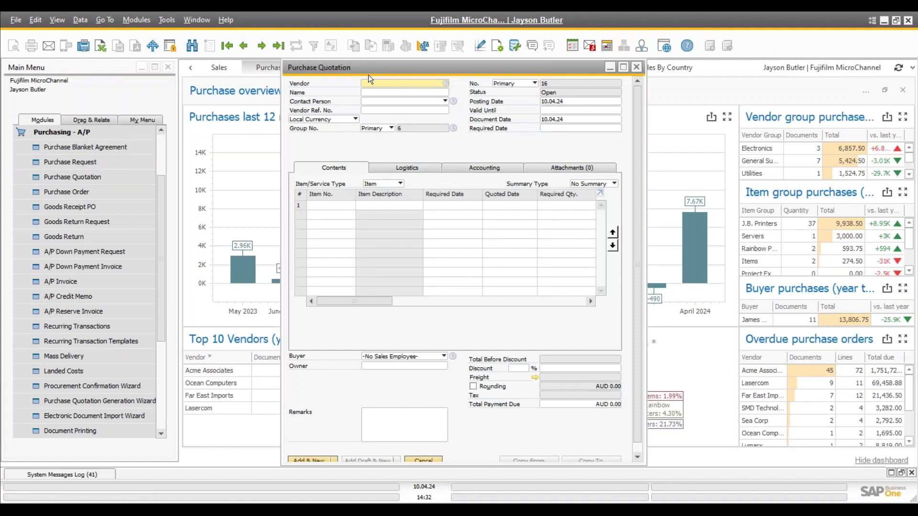
key(Tab)
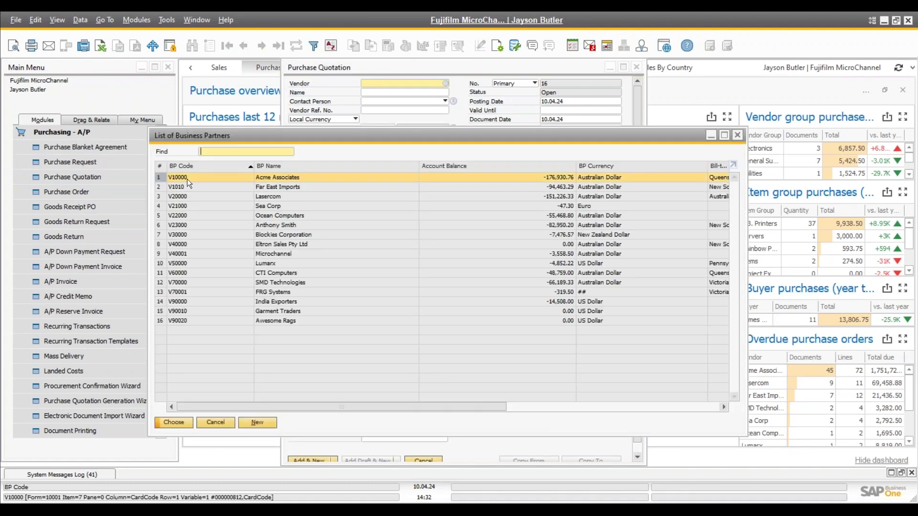
double_click(211, 177)
click(343, 206)
key(Tab)
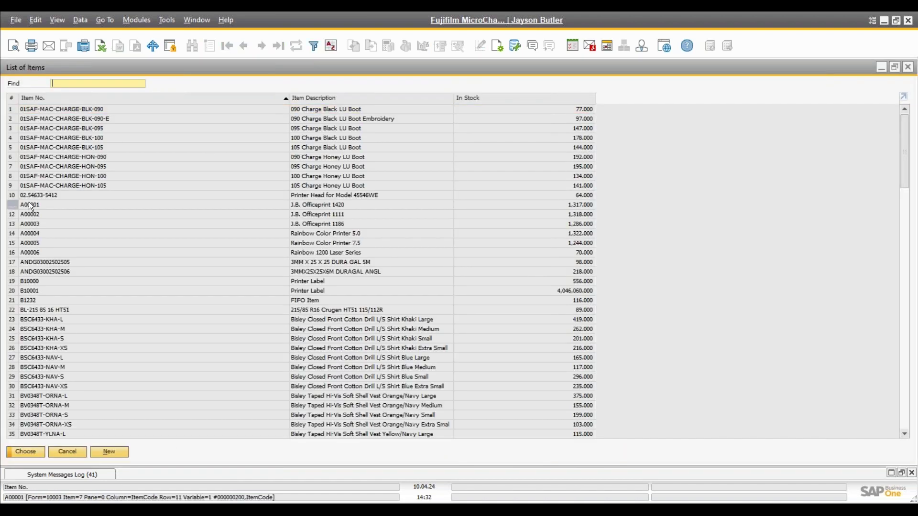
double_click(28, 204)
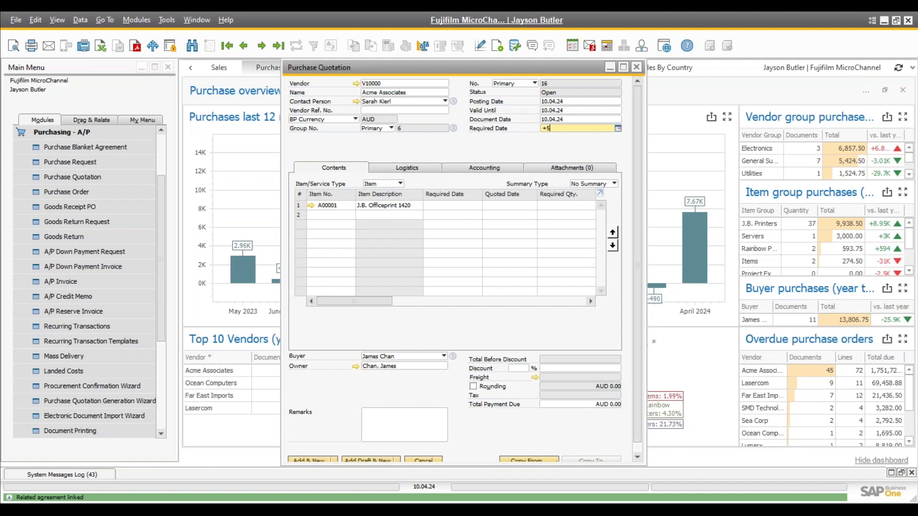
Set the purchase quotation's required date to 15.04.24 and update the existing rows with it.
text(+5)
key(Tab)
click(337, 268)
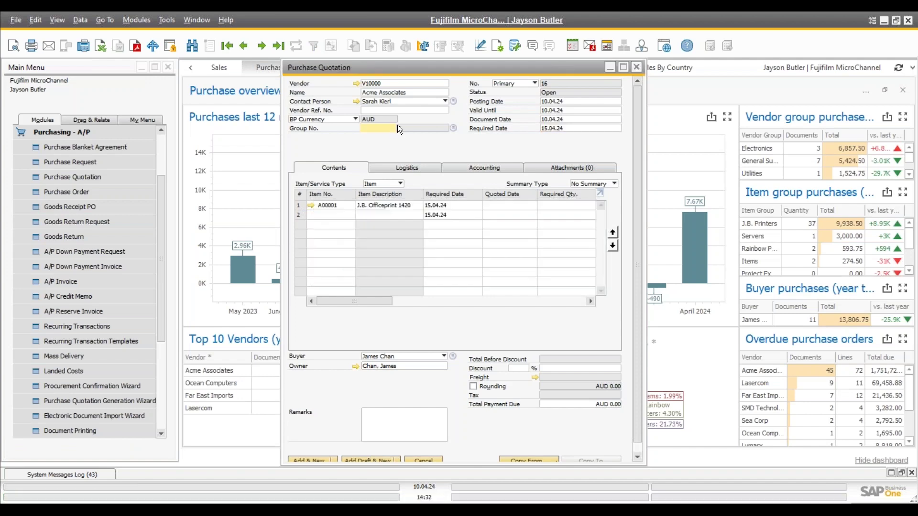
Maximize the purchase quotation window and set the required quantity of item A00001 on the first line to 100.
double_click(419, 67)
click(213, 207)
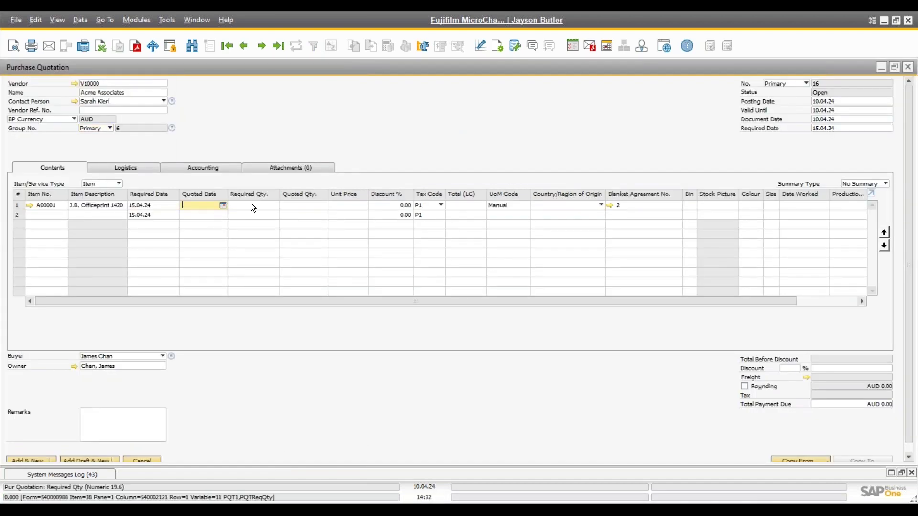
click(257, 206)
text(100)
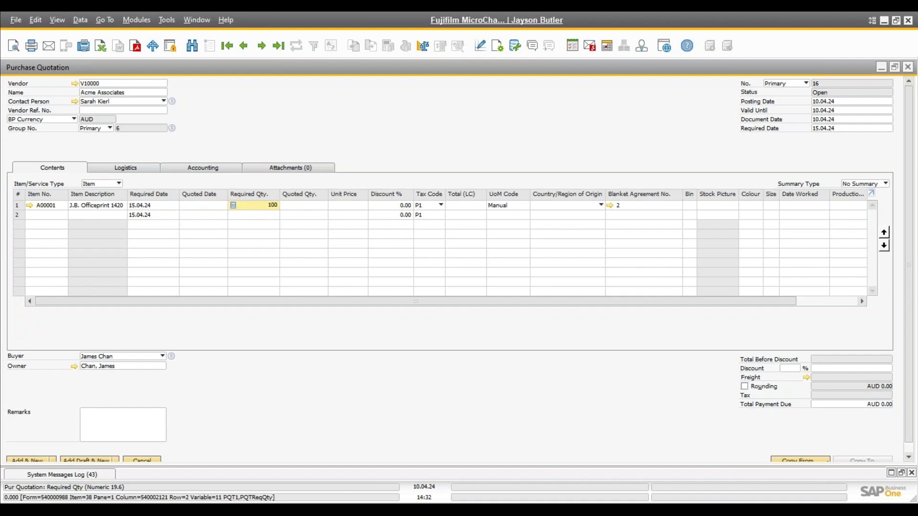
key(Tab)
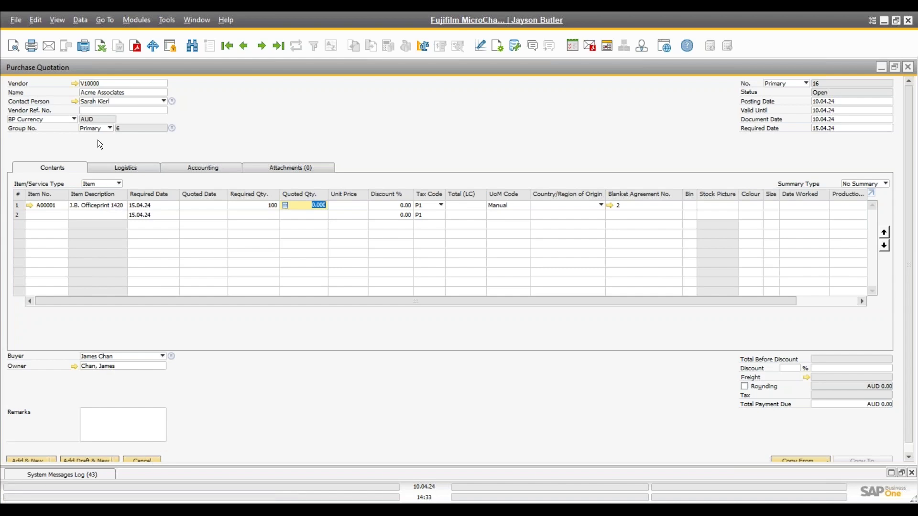
Examine the preferred vendors in item A00001's purchasing data, and discard the unsaved purchase quotation.
click(29, 205)
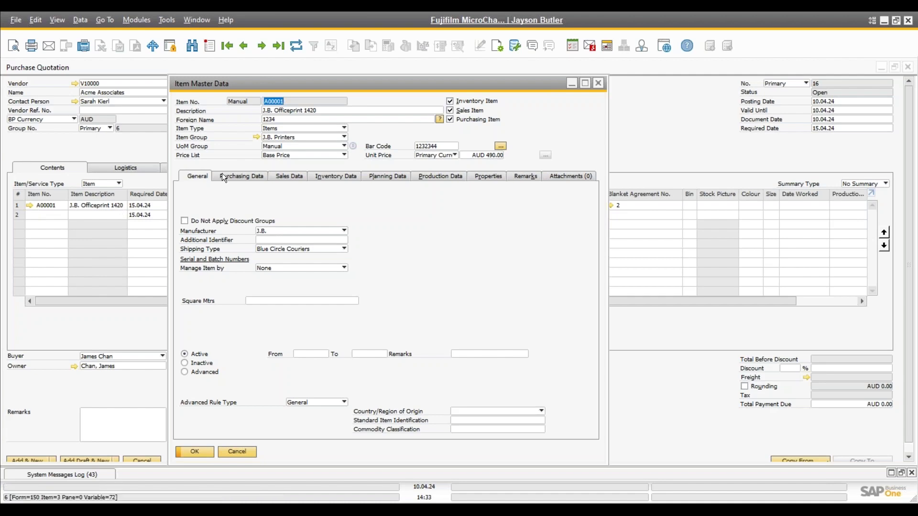
click(251, 177)
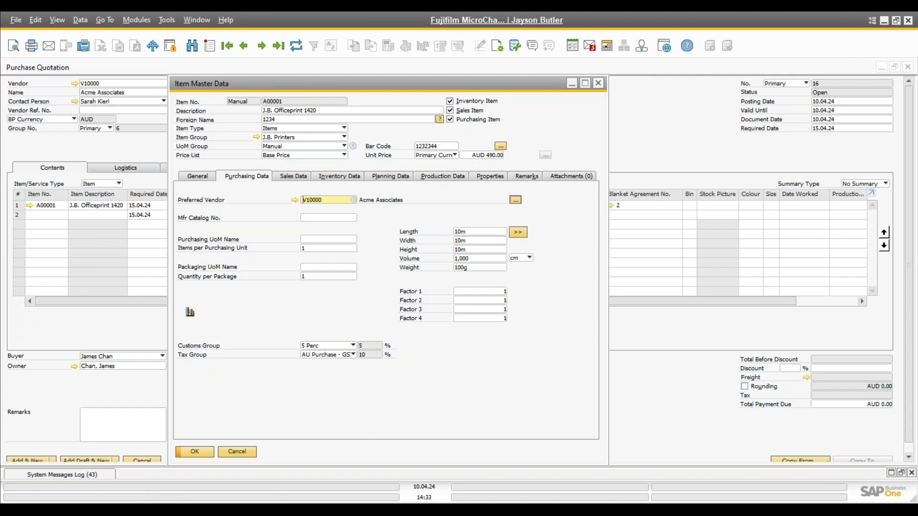
click(516, 200)
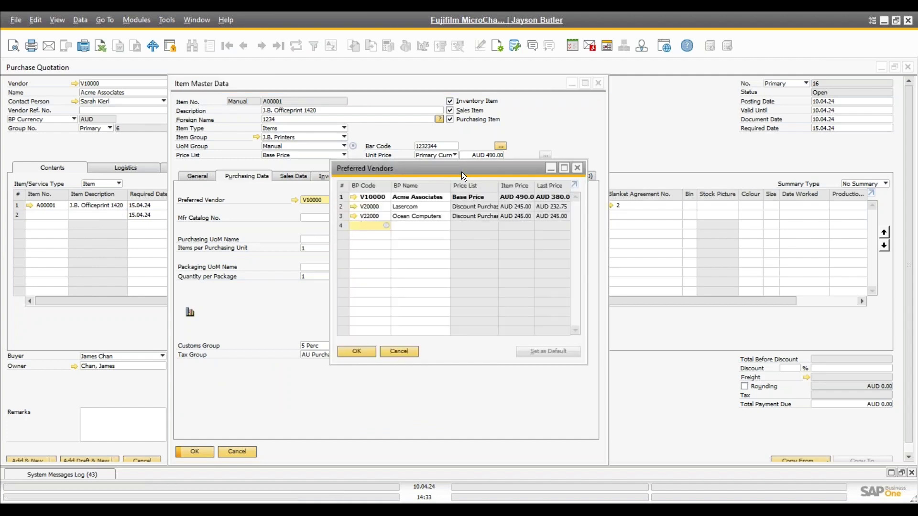
click(397, 354)
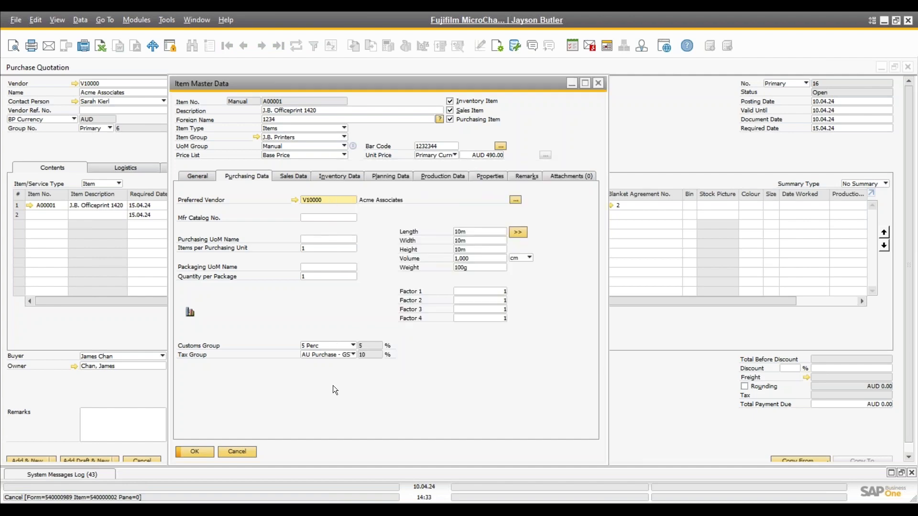
click(251, 452)
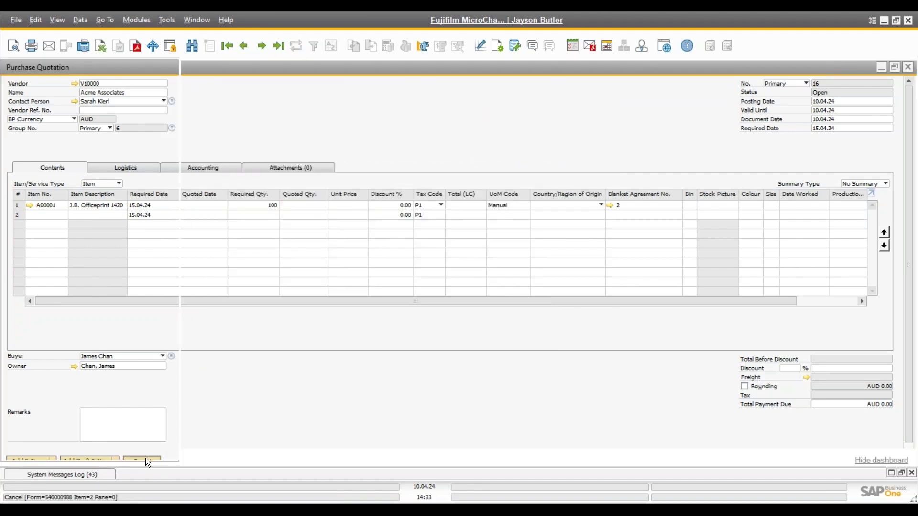
click(144, 459)
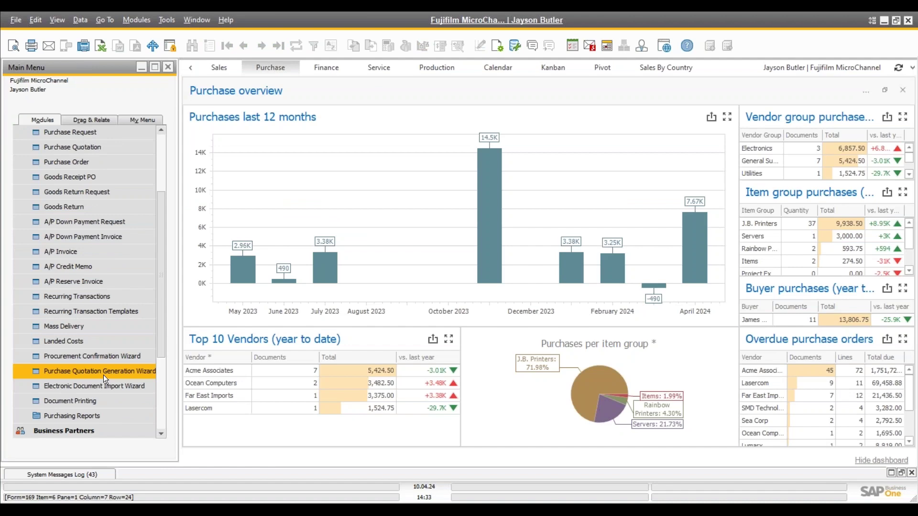
Start the Purchase Quotation Generation Wizard with a new parameter set named PQ, description PQ, based on items.
click(103, 375)
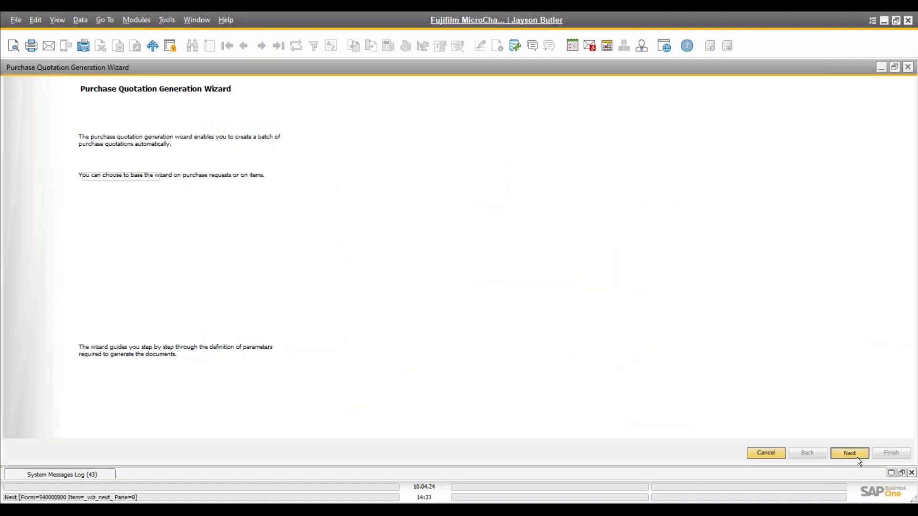
click(857, 458)
click(51, 130)
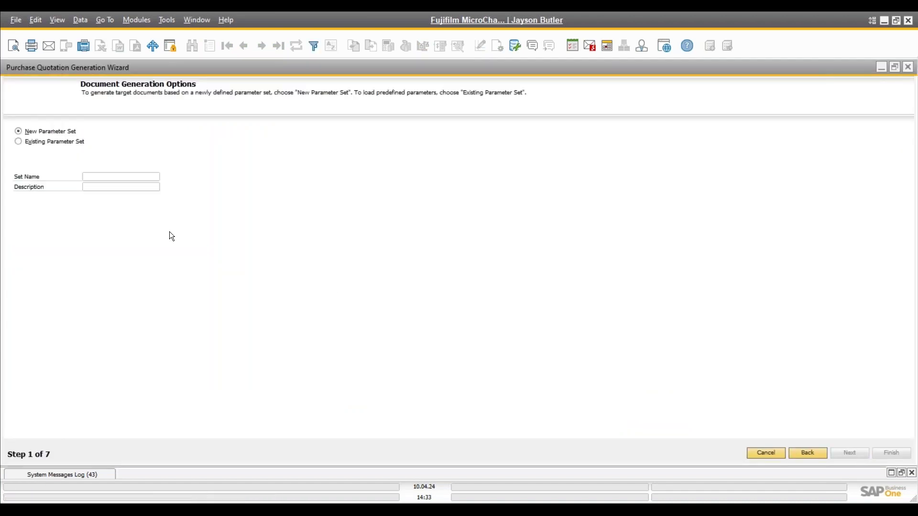
click(105, 177)
text(PQ)
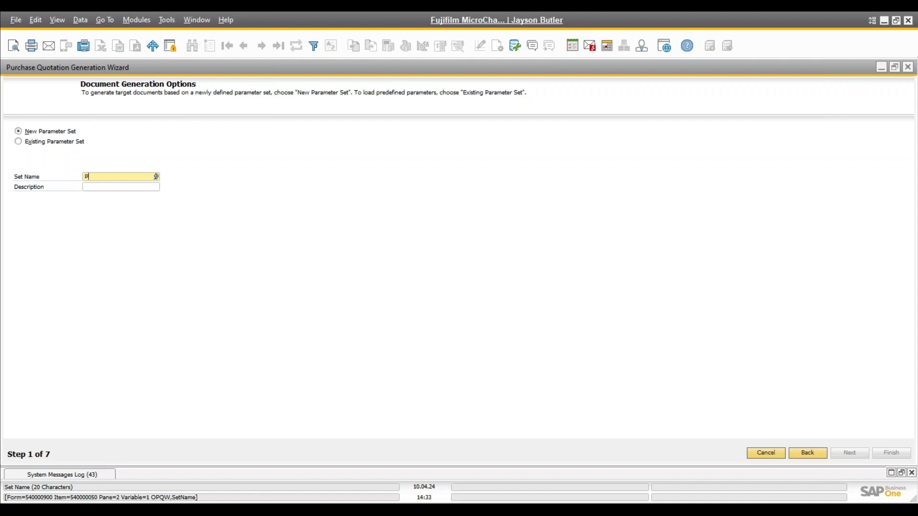
key(Tab)
text(PQ)
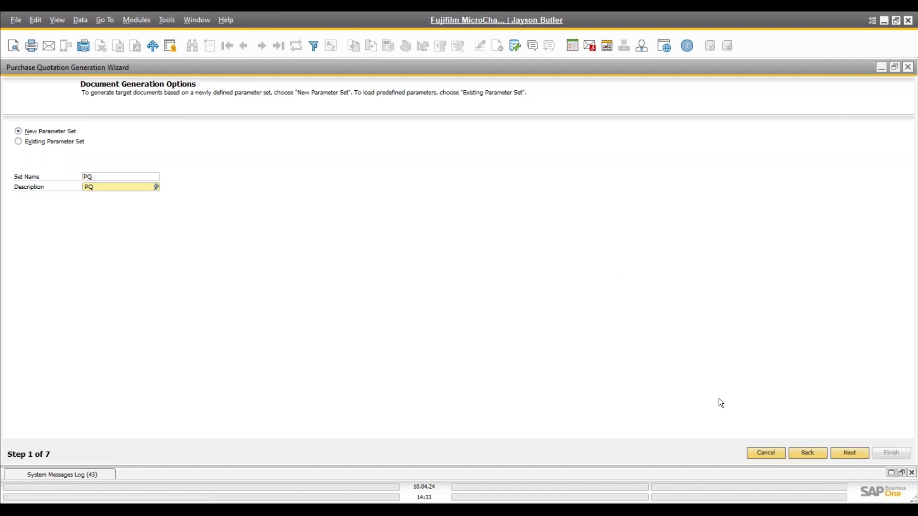
click(860, 452)
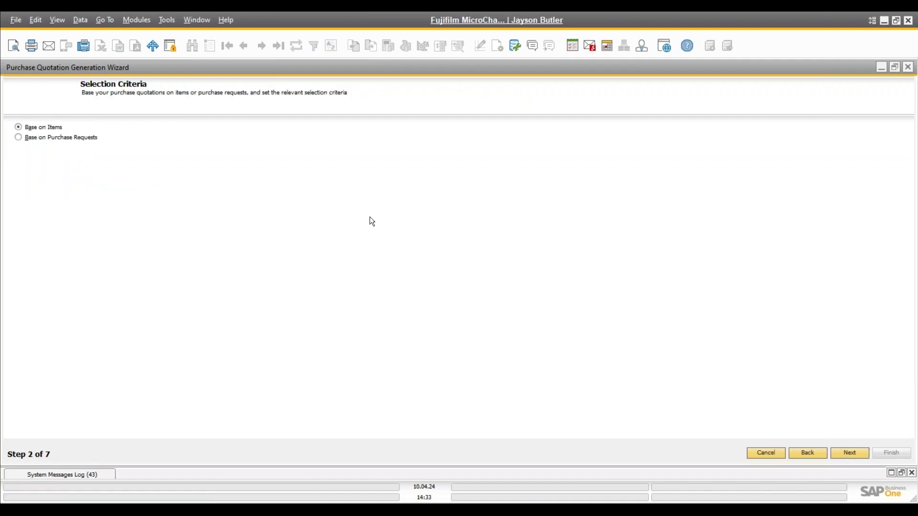
click(844, 452)
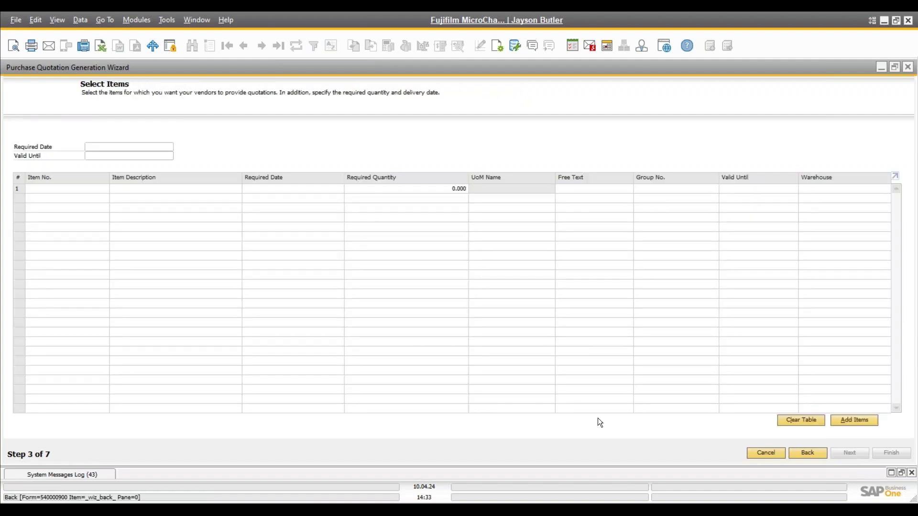
Set the wizard's required date to 20.04.24 and its valid until date to 10.05.24.
click(111, 148)
text(+)
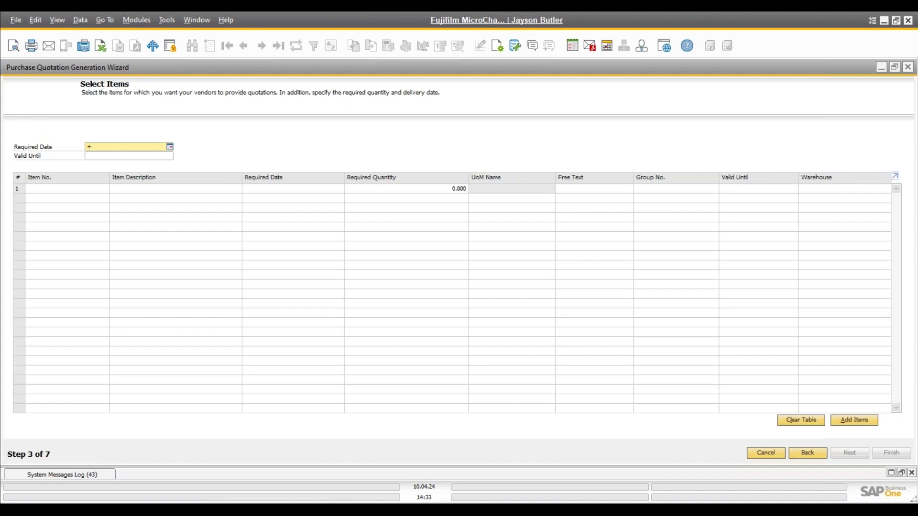
text(10)
key(Tab)
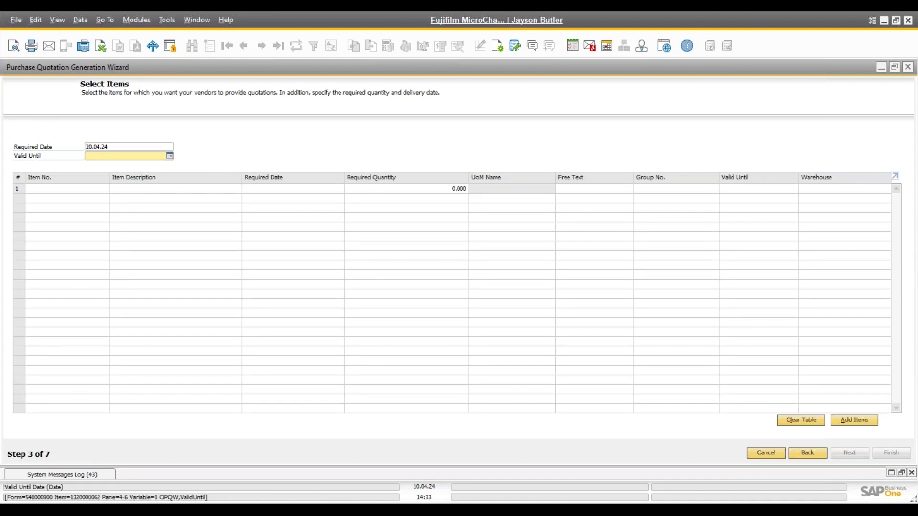
text(+30)
key(Tab)
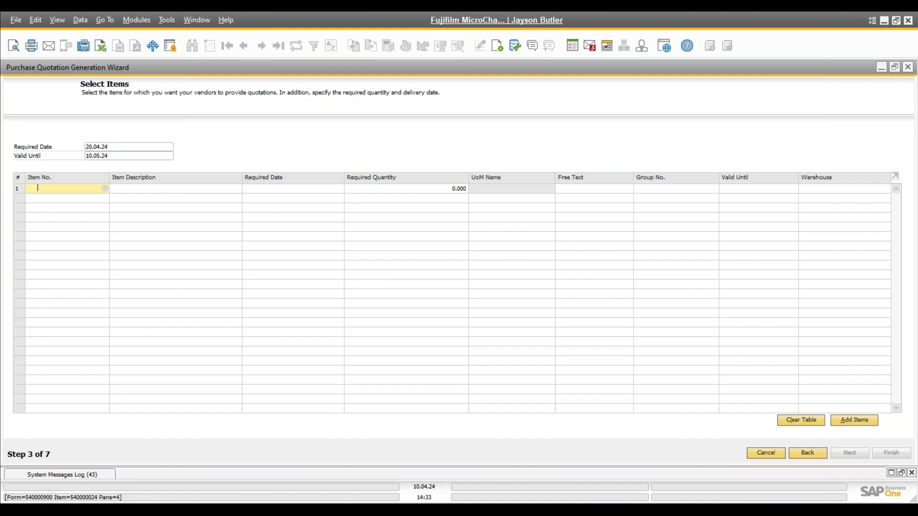
Add item A00001 with a required quantity of 150 and continue to the purchase quotation line items.
key(Tab)
double_click(33, 204)
click(367, 188)
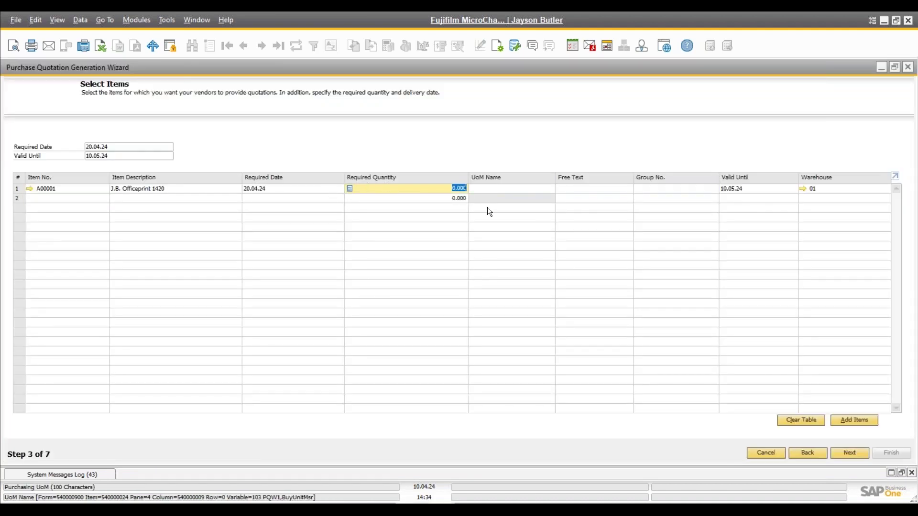
text(150)
key(Tab)
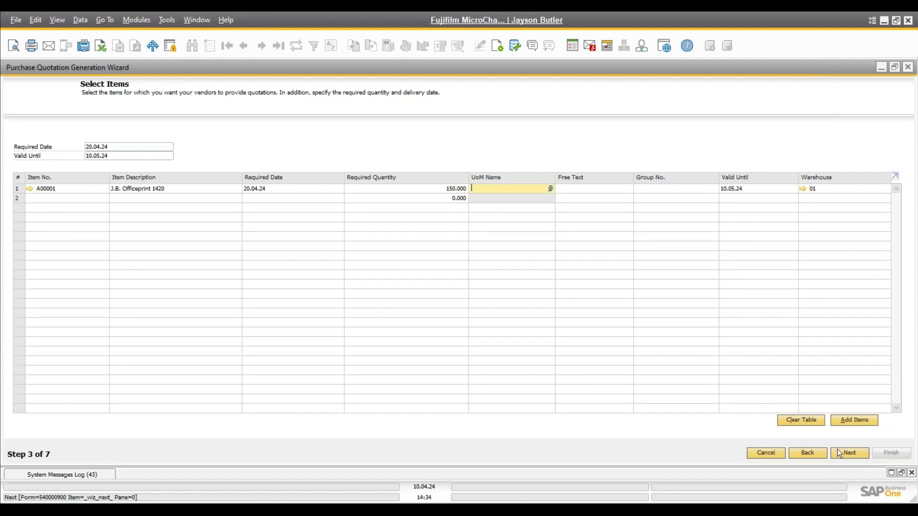
click(854, 454)
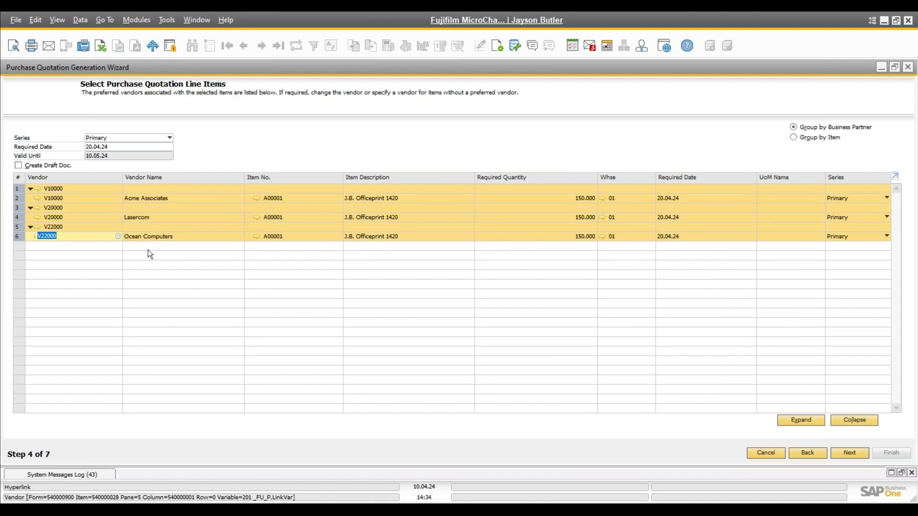
Group the quotation lines by item and insert a row for item A00001 above the Ocean Computers line.
click(794, 138)
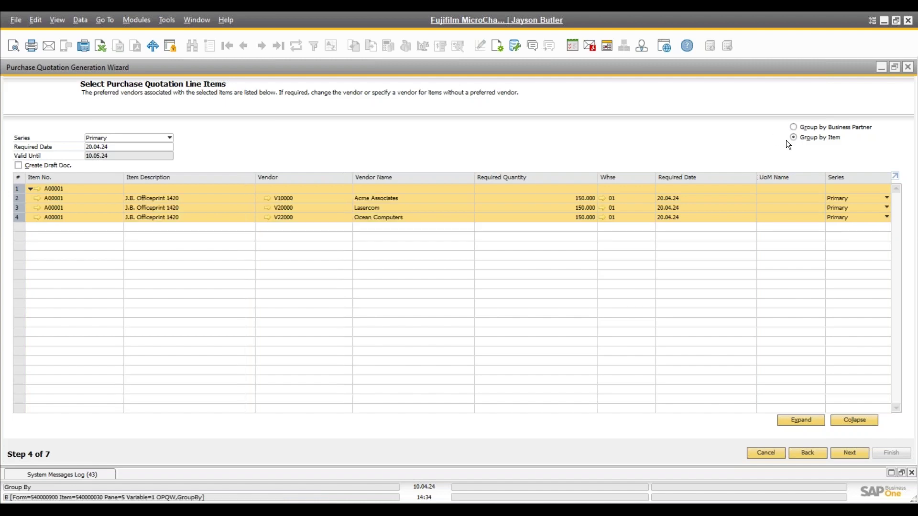
click(19, 219)
right_click(21, 221)
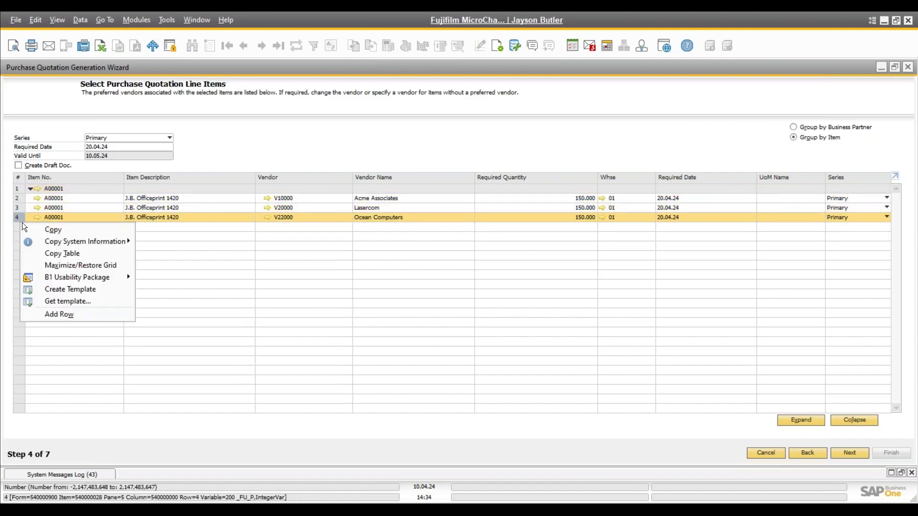
click(54, 313)
text(A00001)
key(Tab)
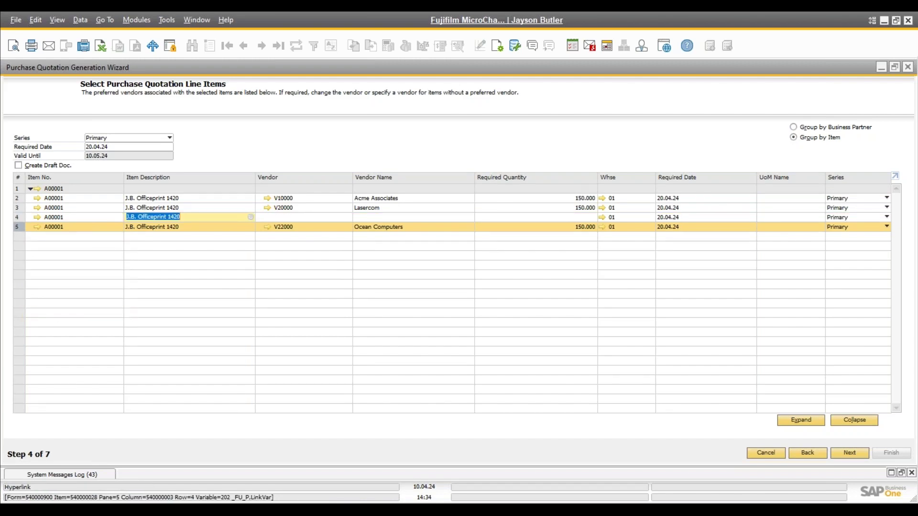
Assign vendor SMD Technologies to the inserted row with a required quantity of 150.
key(Tab)
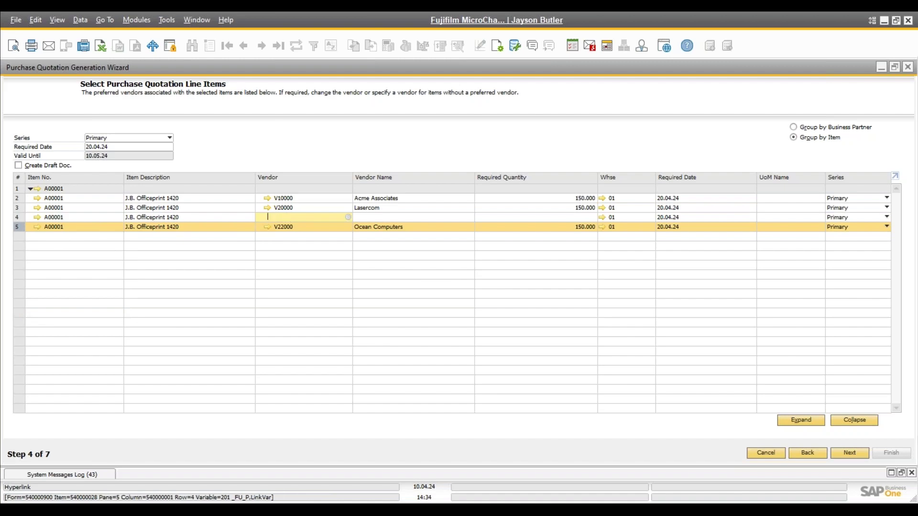
key(Tab)
click(555, 283)
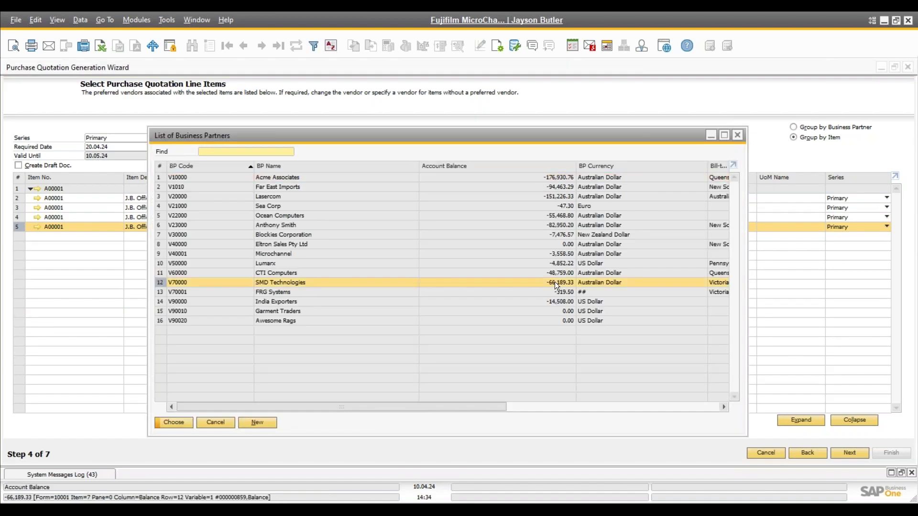
double_click(554, 282)
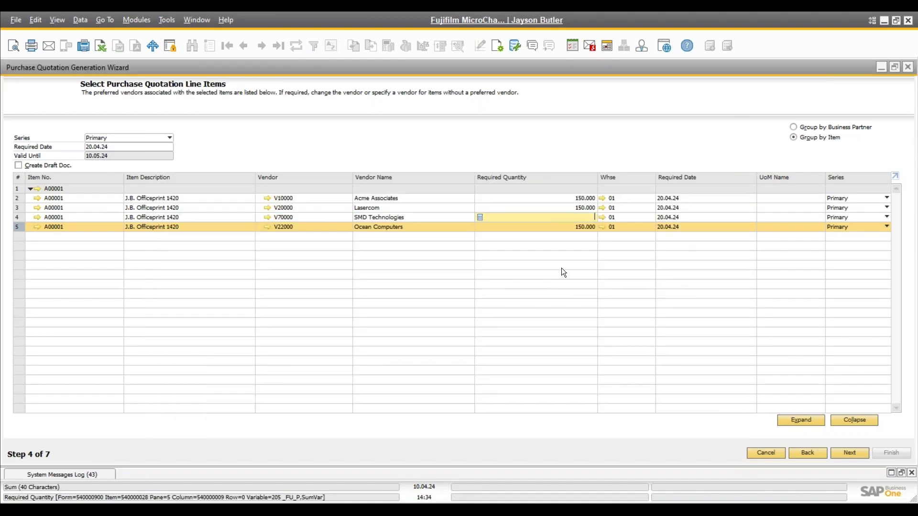
text(150)
key(Tab)
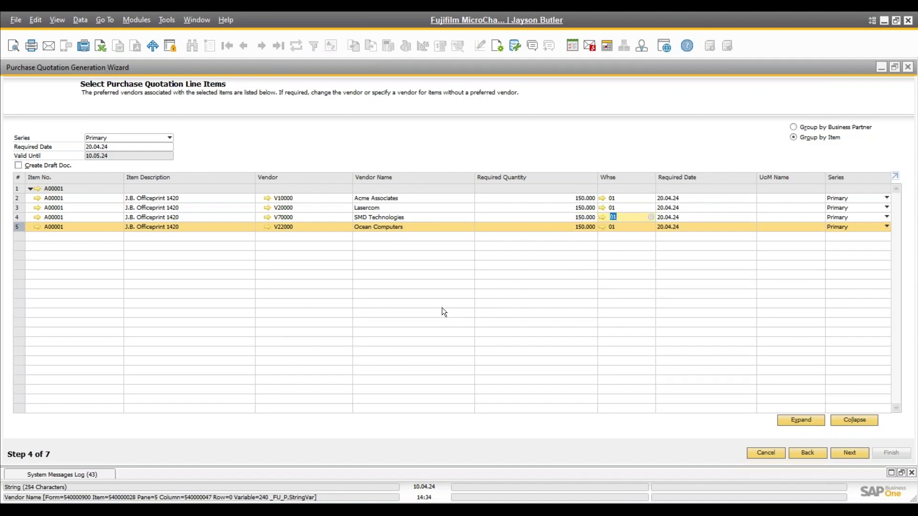
Preview the expected quotations, return to select all line items under A00001, and preview the results again.
click(842, 453)
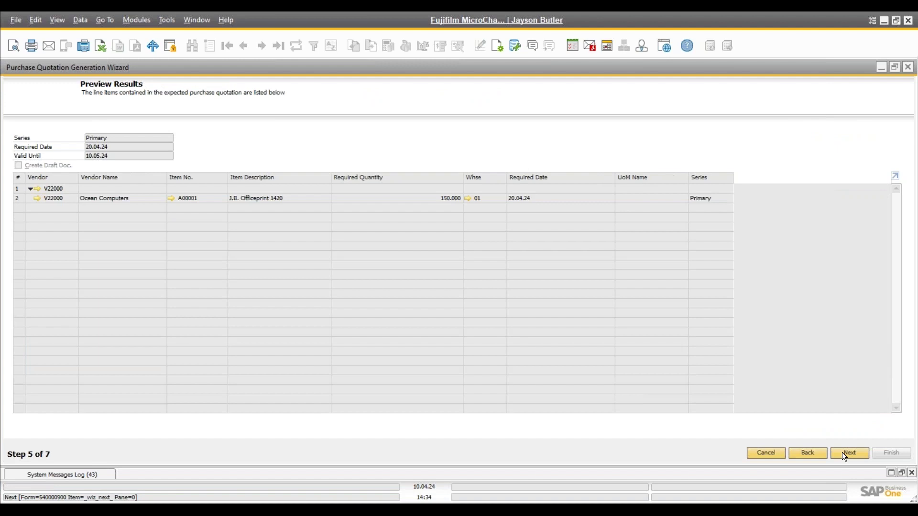
click(807, 454)
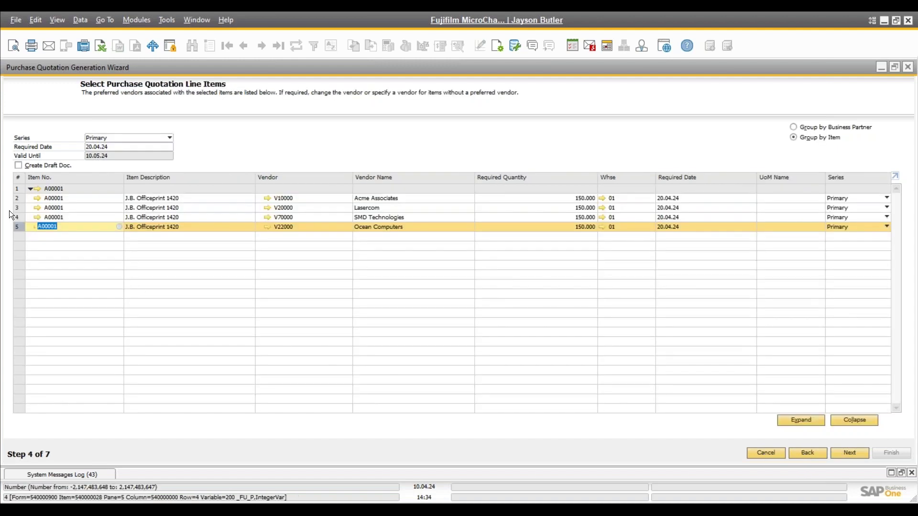
click(21, 196)
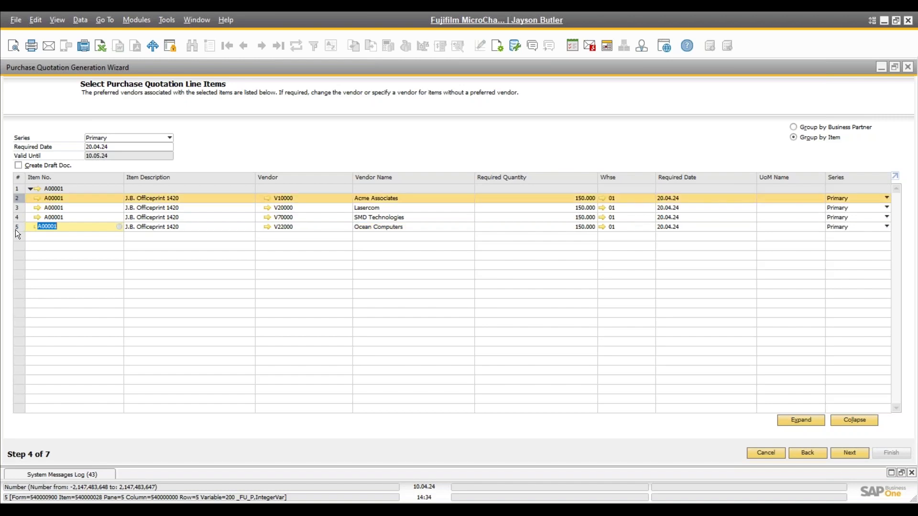
shift+click(16, 227)
click(18, 189)
shift+click(17, 228)
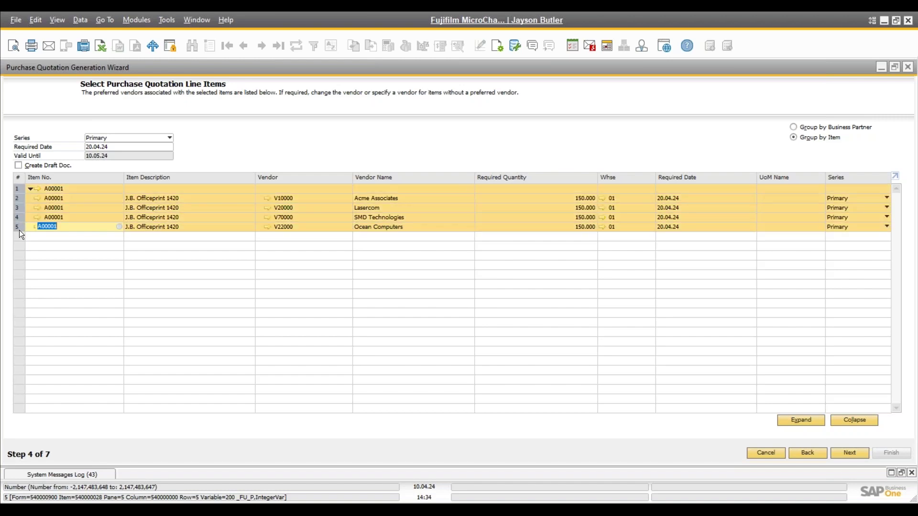
click(846, 452)
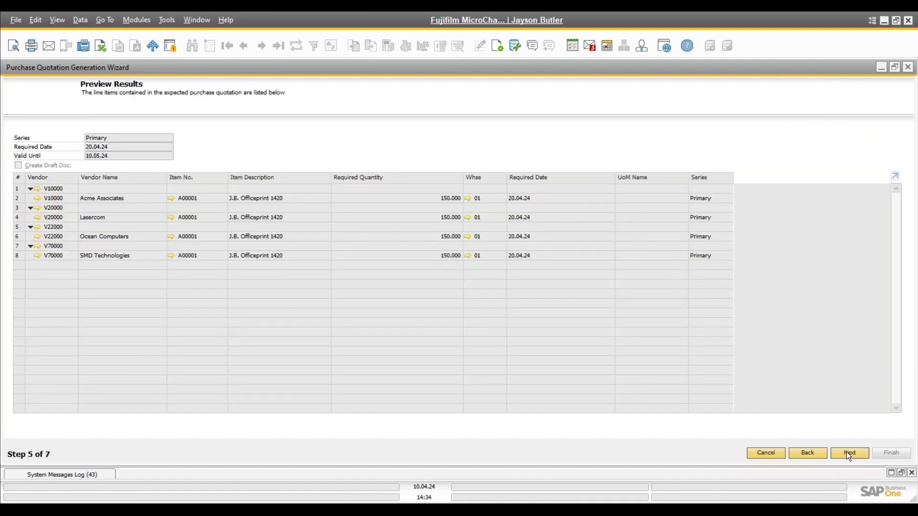
Choose the Execute option without saving a parameter set and generate the purchase quotations for all four vendors.
click(846, 452)
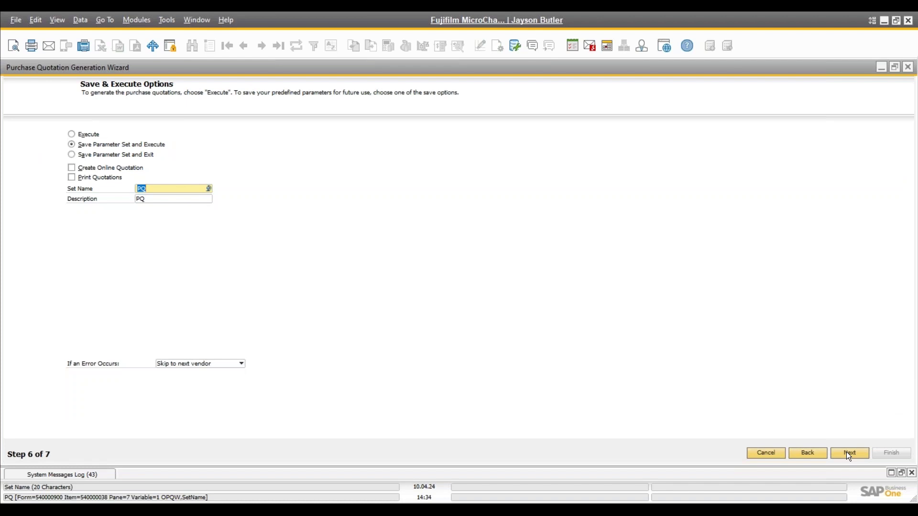
click(71, 134)
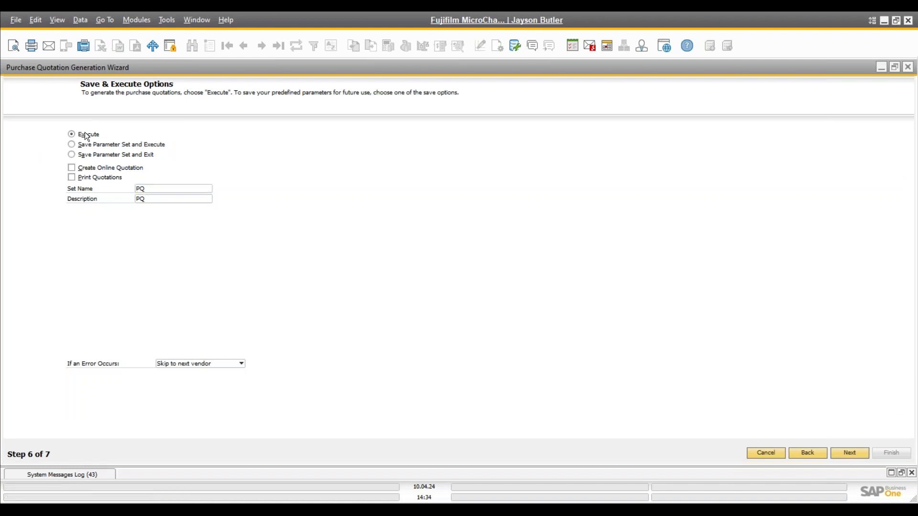
click(860, 457)
click(335, 271)
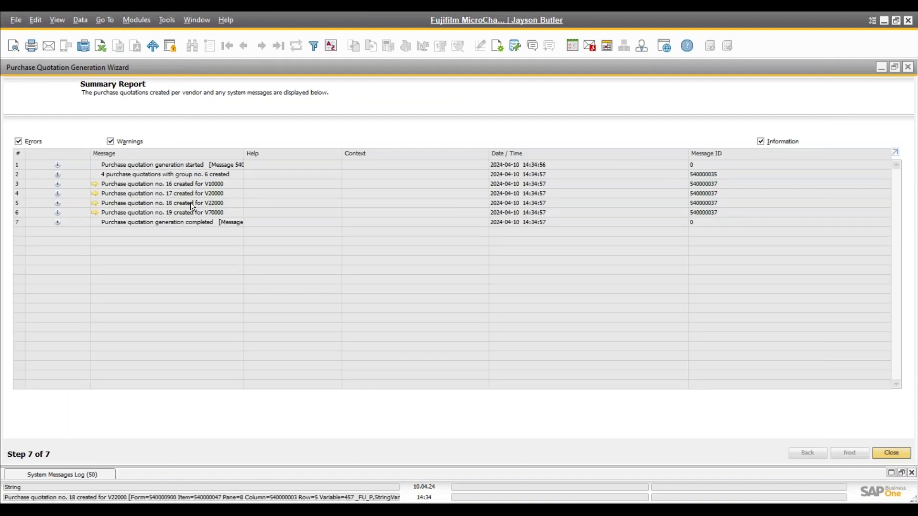
Open the Acme Associates quotation from the summary report and search for all purchase quotations with group number 6.
click(95, 184)
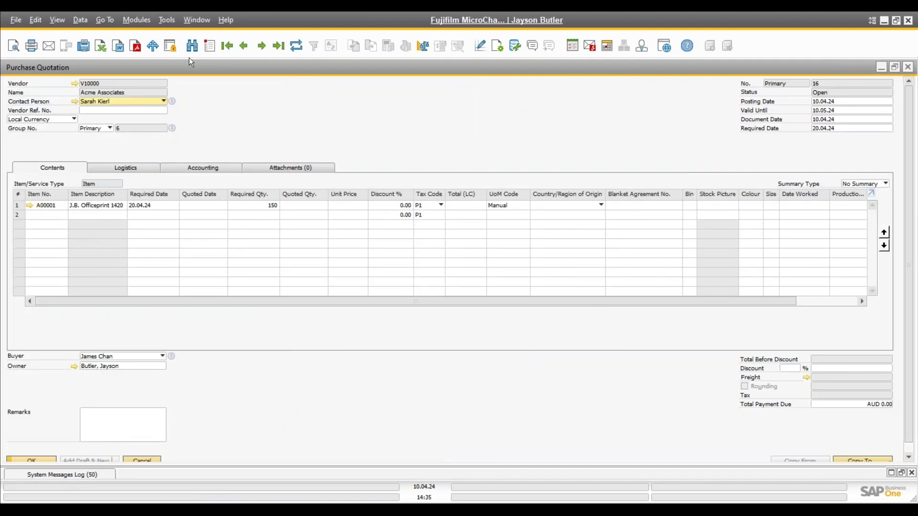
click(191, 46)
click(141, 127)
key(Tab)
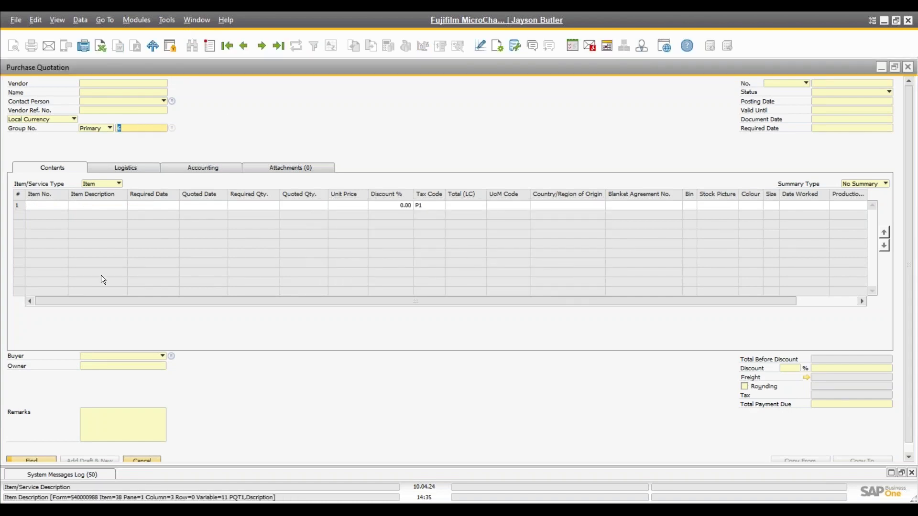
key(BackSpace)
text(6)
key(Return)
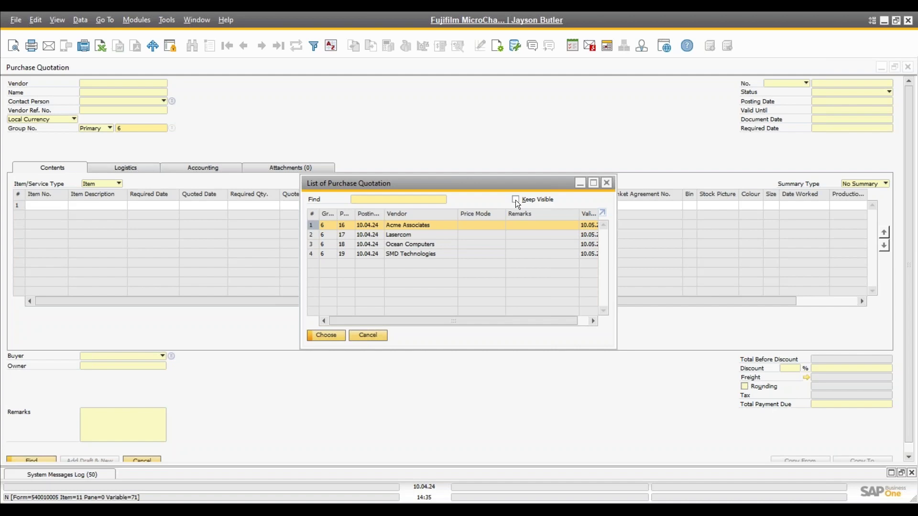
click(374, 335)
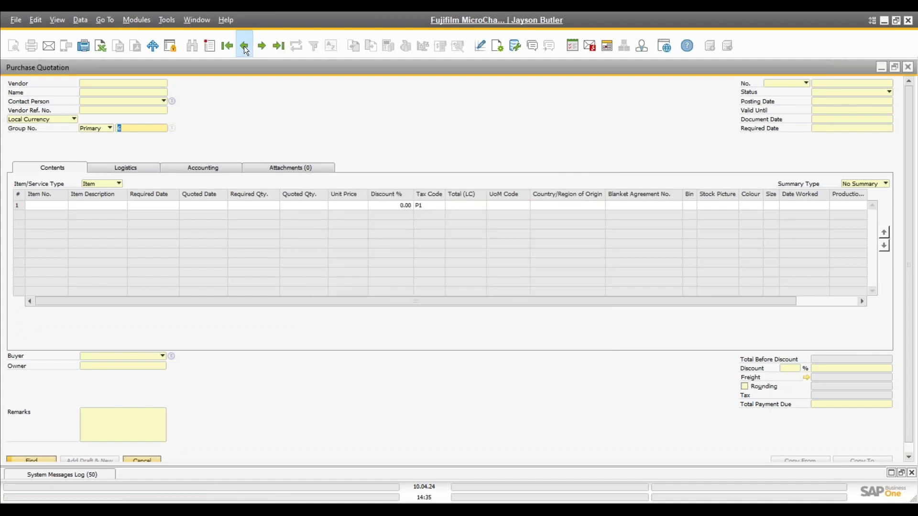
Browse through the generated purchase quotations from SMD Technologies back to Acme Associates.
click(244, 46)
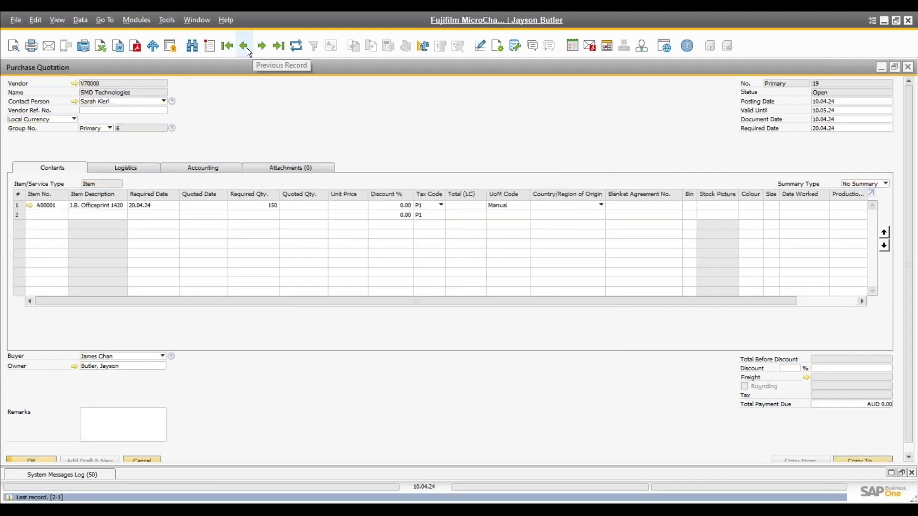
click(243, 46)
click(243, 46)
click(244, 46)
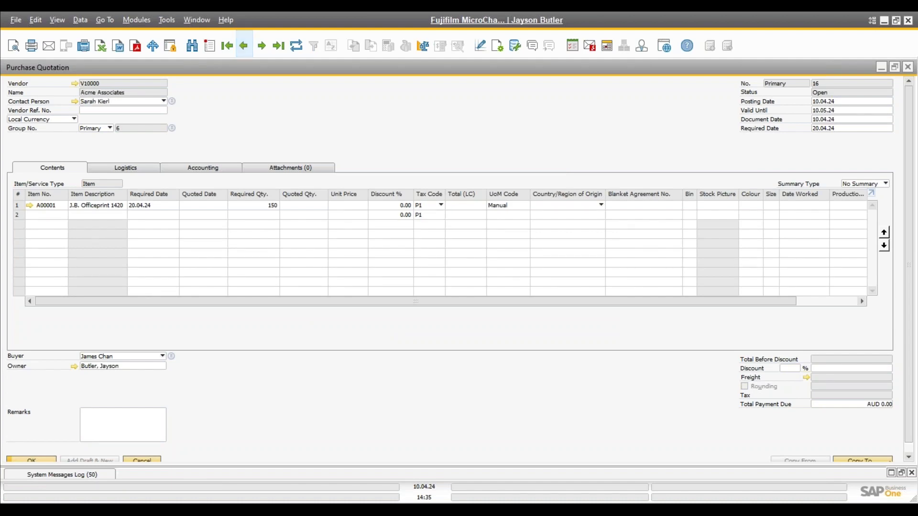
click(262, 46)
click(261, 46)
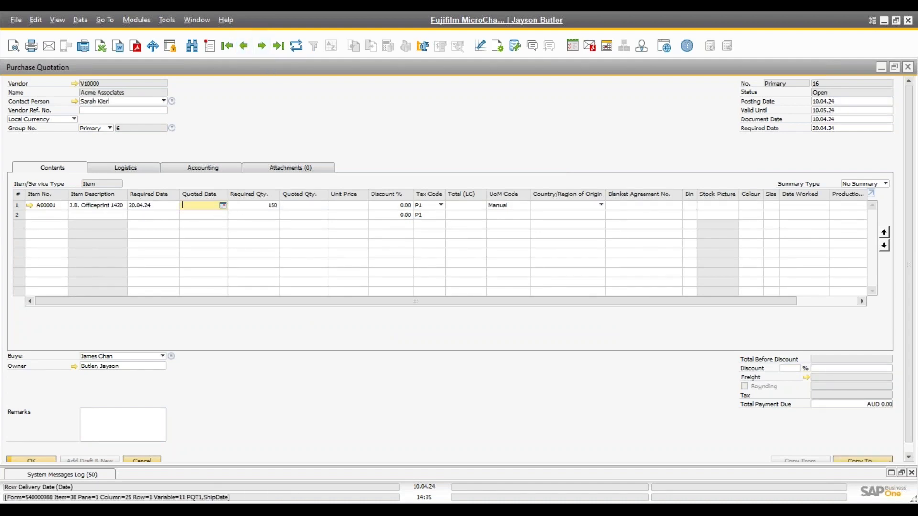
Record the Acme Associates offer for A00001 with quoted date 10.04.24, quoted quantity 150 and unit price 250, and update the quotation.
text(10)
key(Tab)
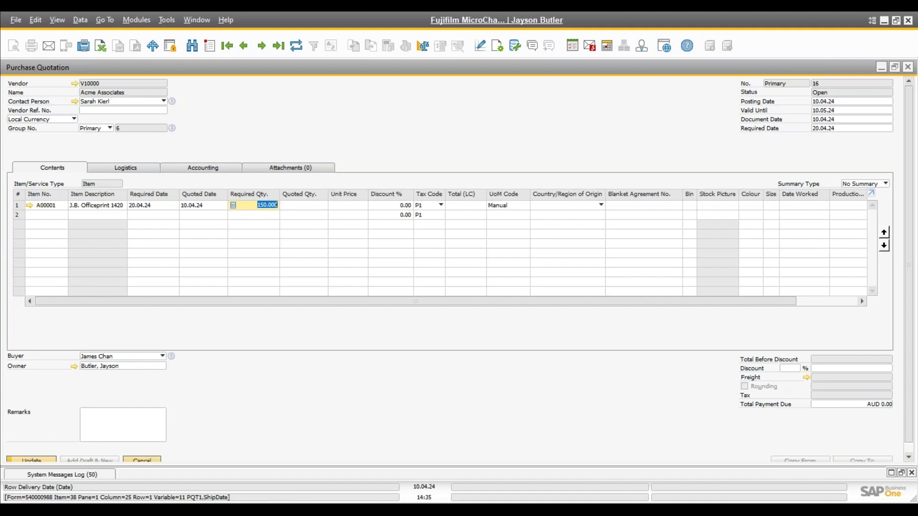
key(Tab)
text(150)
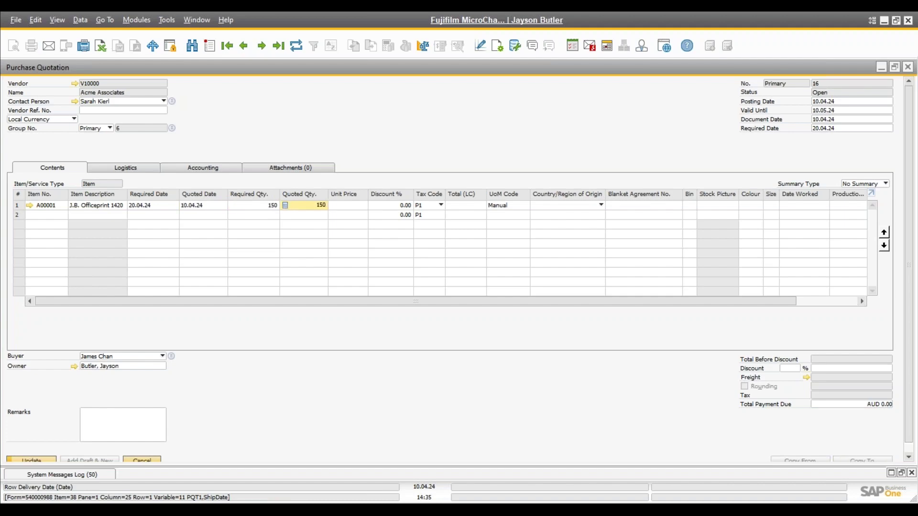
key(Tab)
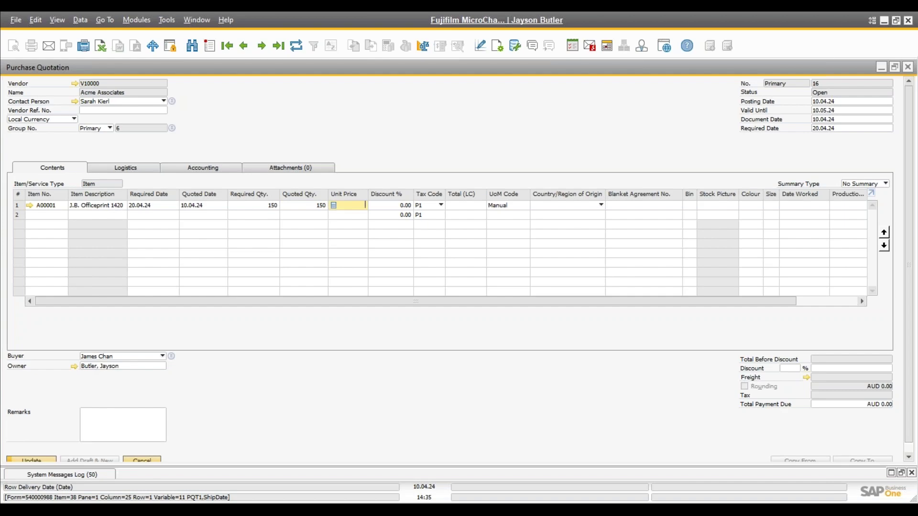
text(250)
key(Return)
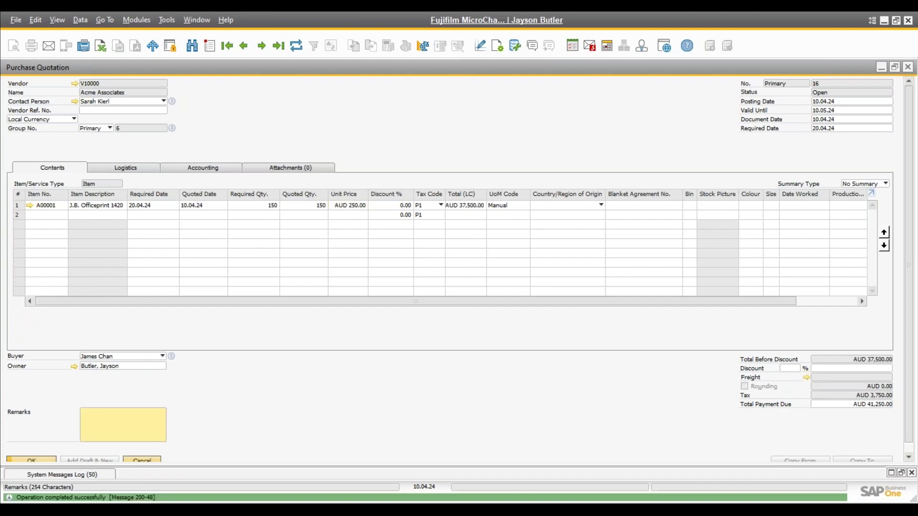
Record the Lasercom offer for A00001 with quoted date 11.04.24, quoted quantity 150 and unit price 300, and update the quotation.
key(ctrl+Right)
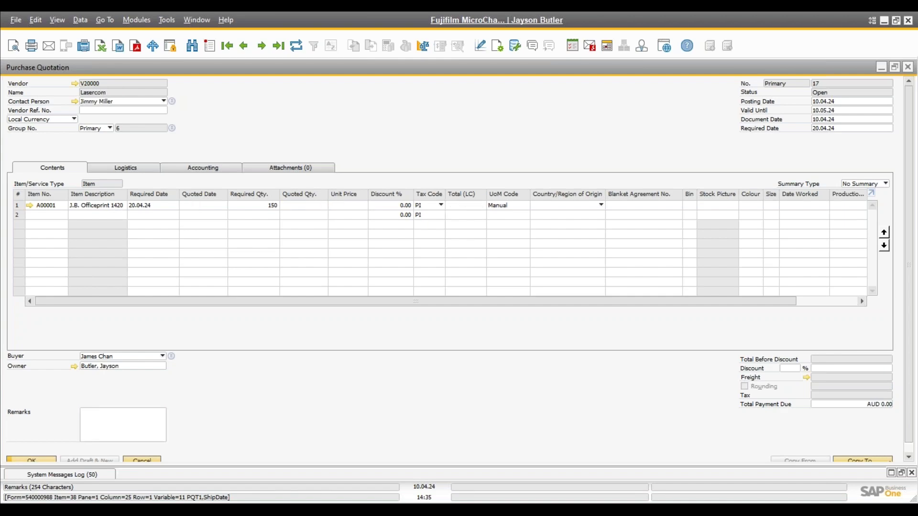
click(209, 206)
text(+)
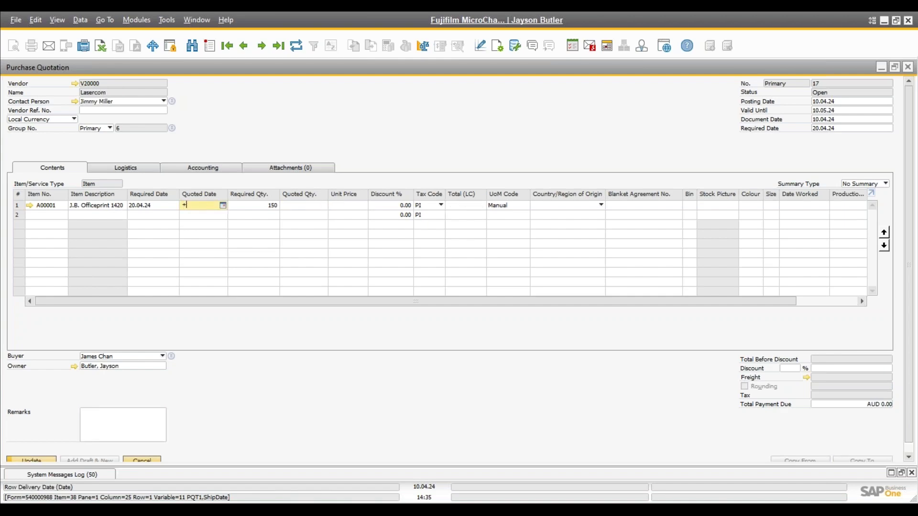
text(1)
key(Tab)
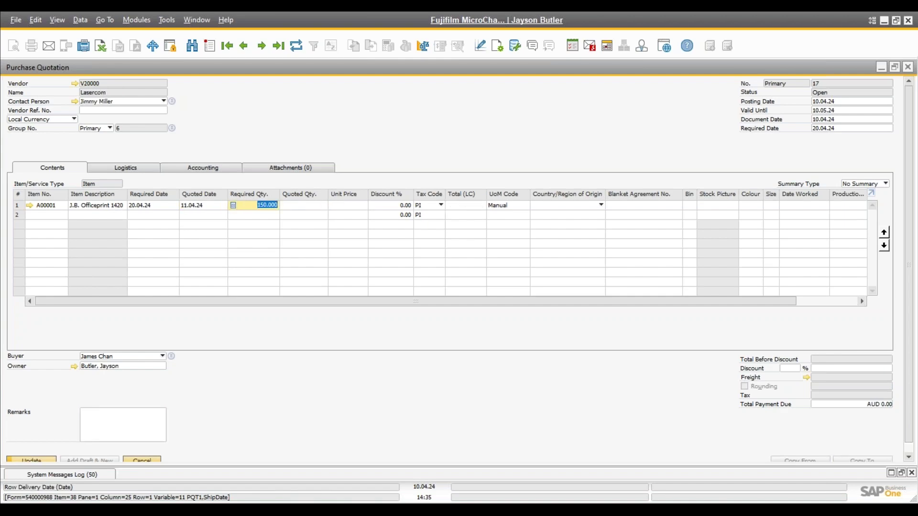
key(Tab)
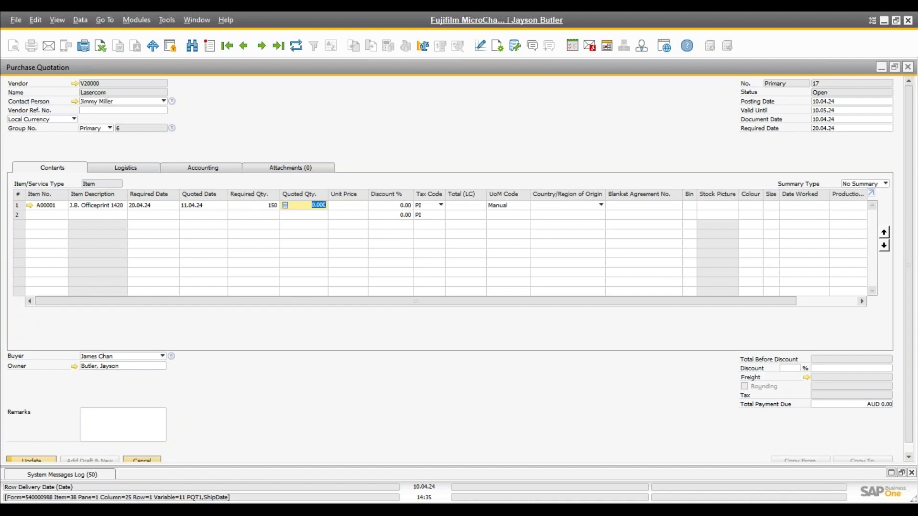
text(150)
key(Tab)
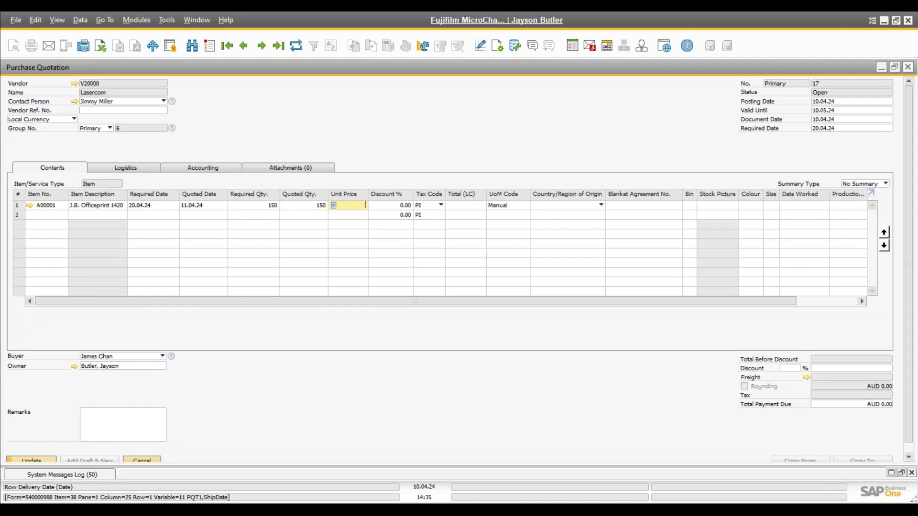
text(300)
key(Return)
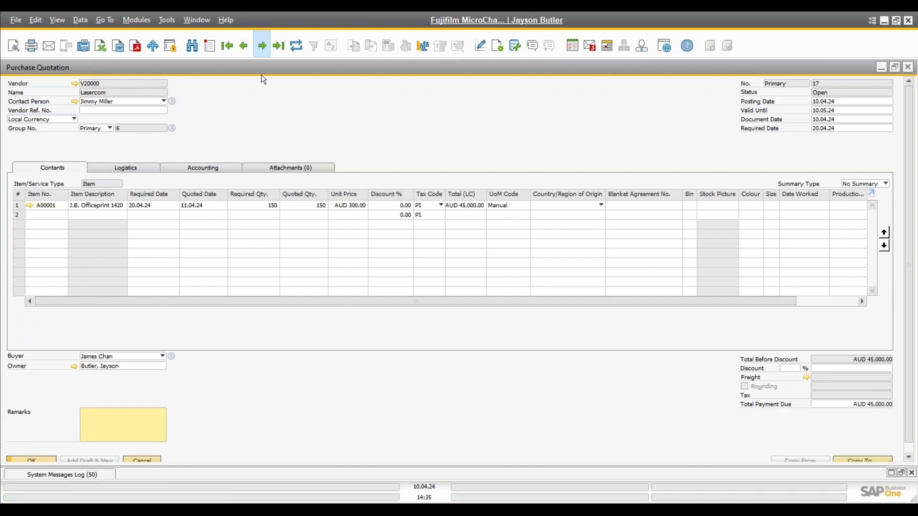
Update the Ocean Computers quotation with quoted date 11.04.24, quoted quantity 200 and unit price 200, then close it and the generation wizard.
click(261, 45)
click(220, 207)
text(+)
text(1)
key(Tab)
key(Tab)
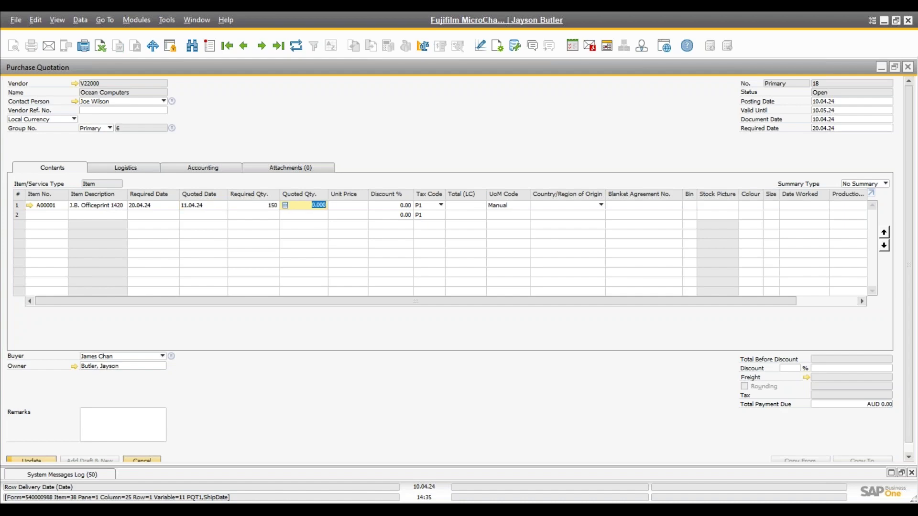
key(BackSpace)
text(200)
key(Tab)
text(200)
key(Tab)
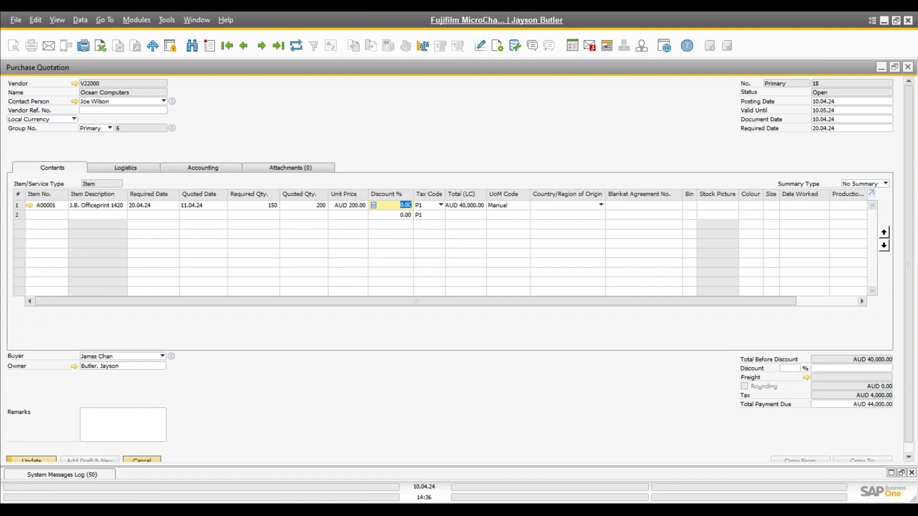
click(24, 460)
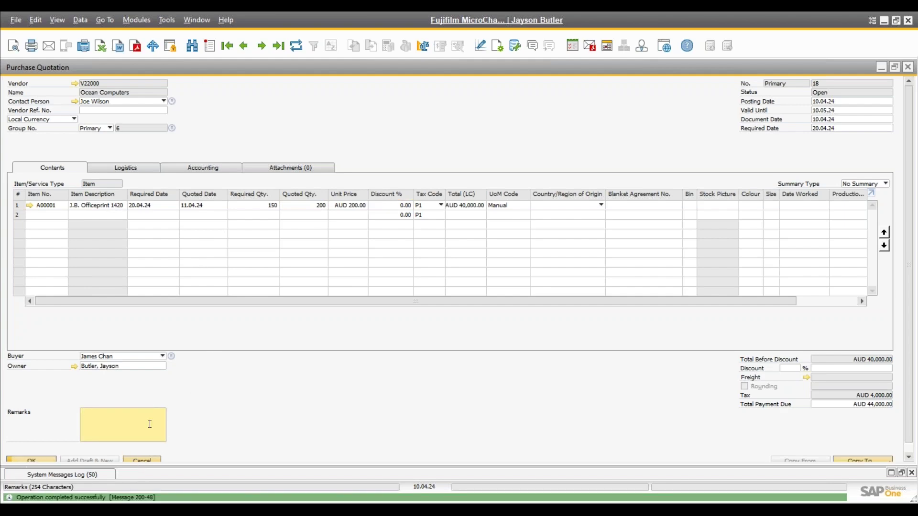
click(150, 460)
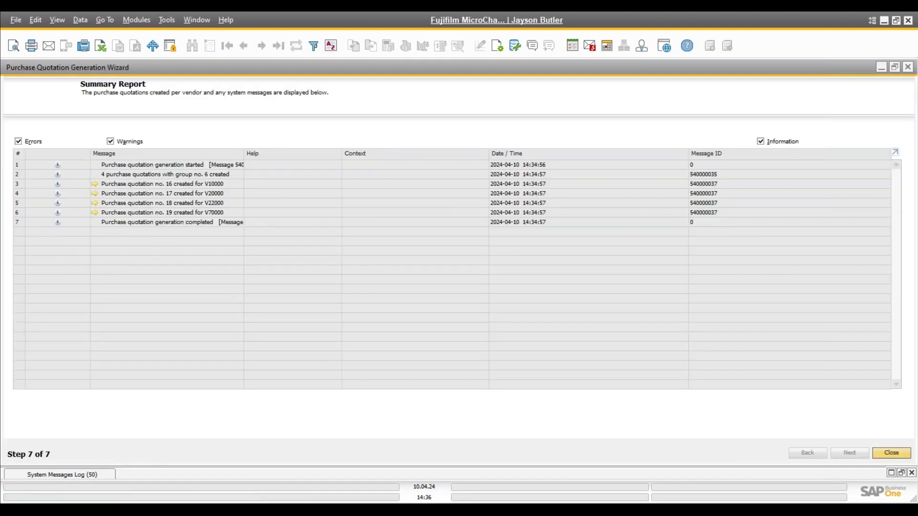
click(892, 453)
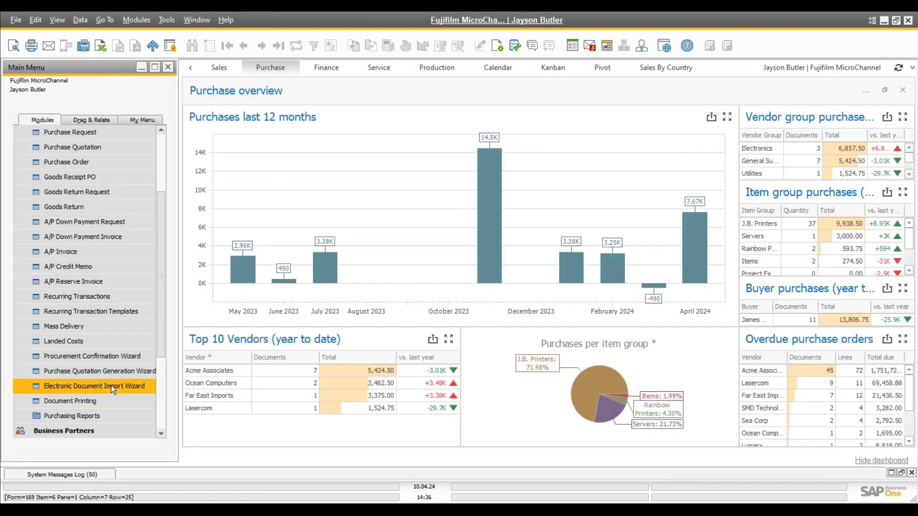
Run the Purchase Quotation Comparison Report for group numbers 6 to 6.
click(96, 411)
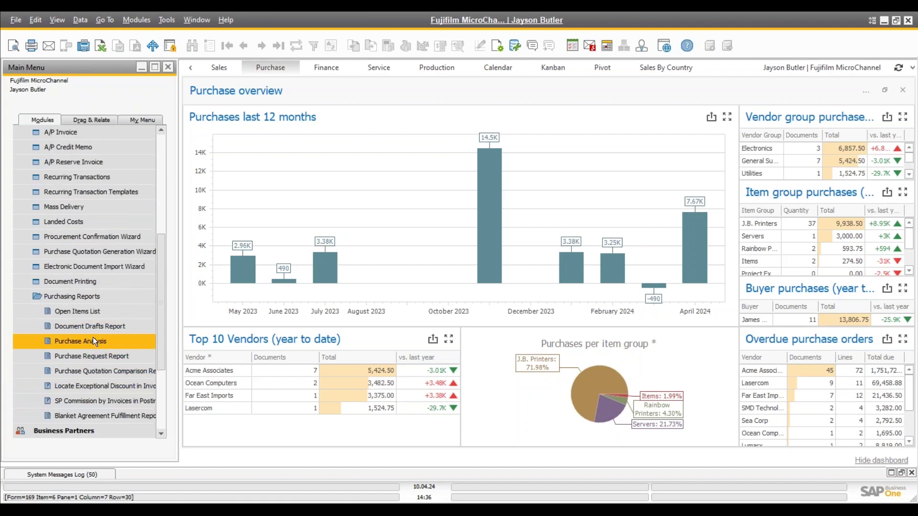
click(92, 371)
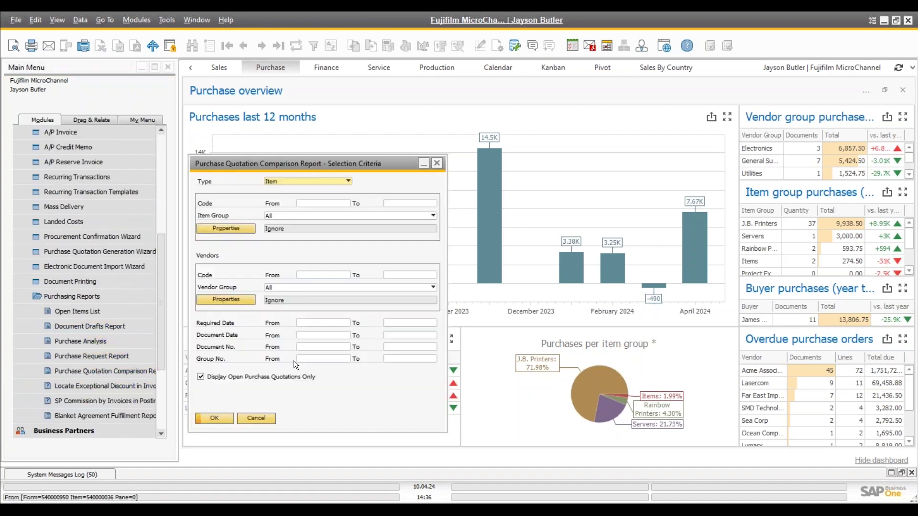
click(299, 359)
text(6)
key(Tab)
text(6)
key(Tab)
click(214, 418)
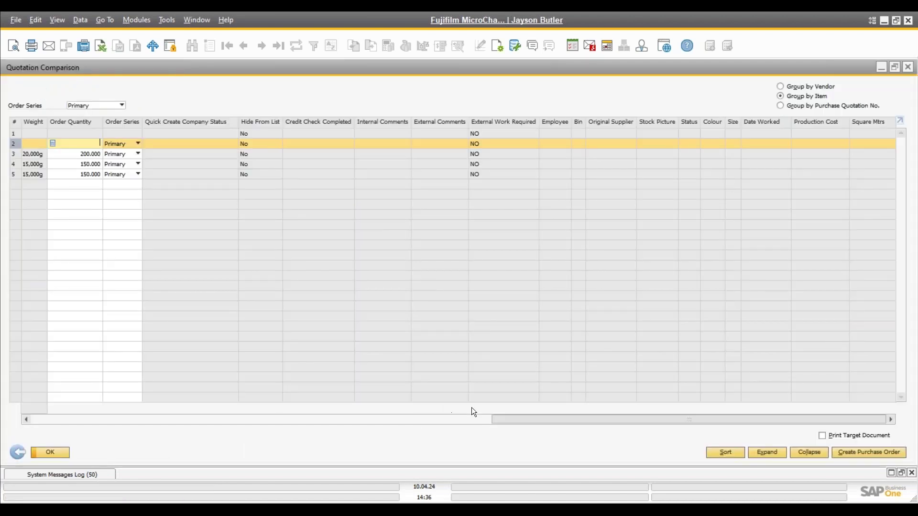
Compare the vendors' prices, quoted dates and quoted quantities for item A00001 in the quotation comparison.
drag(512, 420, 60, 444)
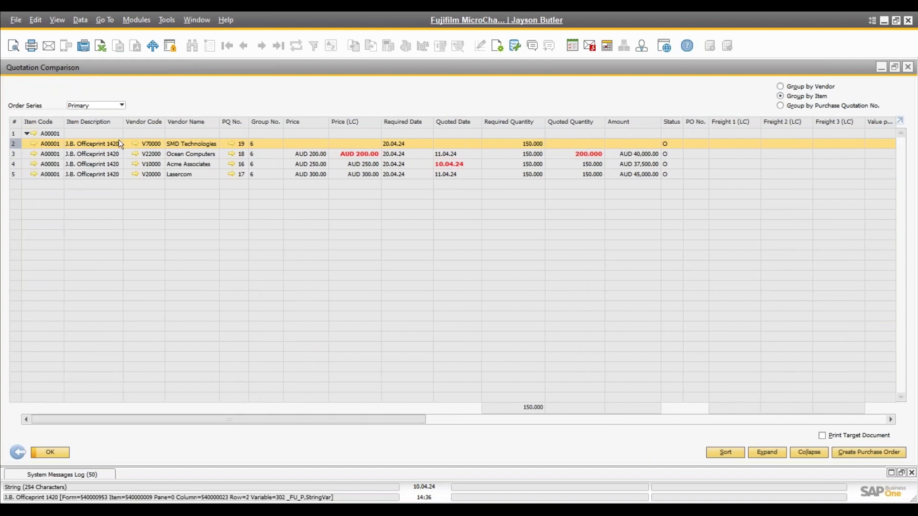
click(363, 154)
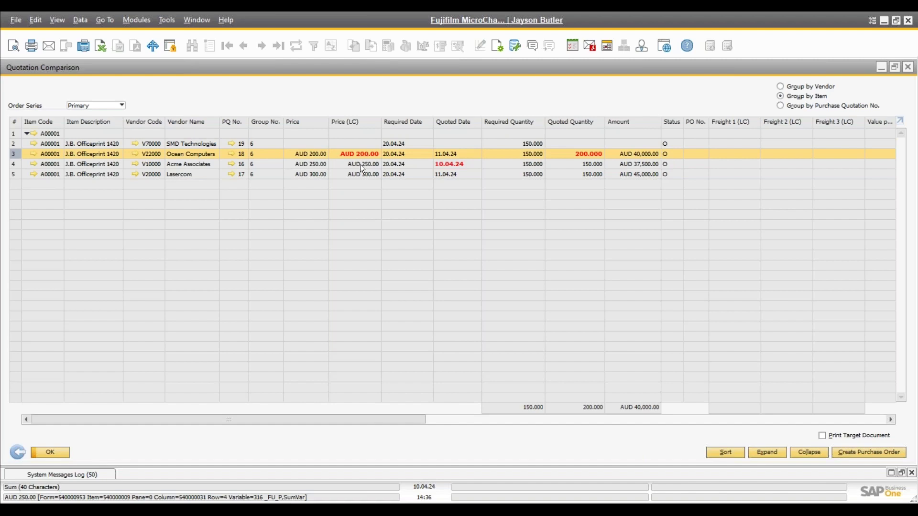
click(360, 165)
click(368, 173)
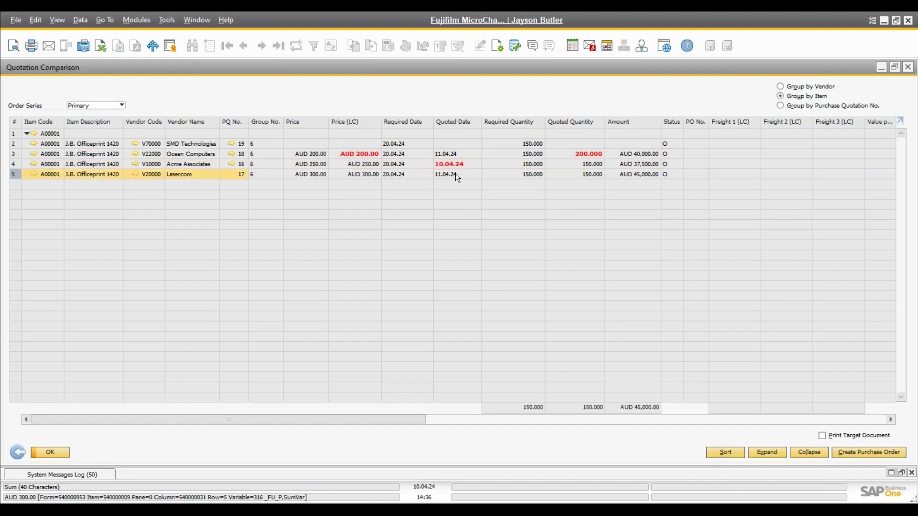
click(583, 153)
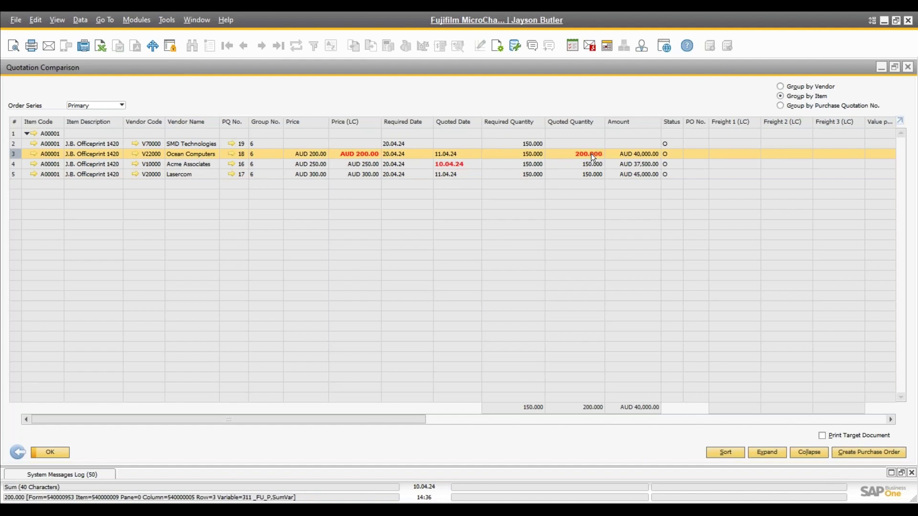
click(369, 164)
click(371, 155)
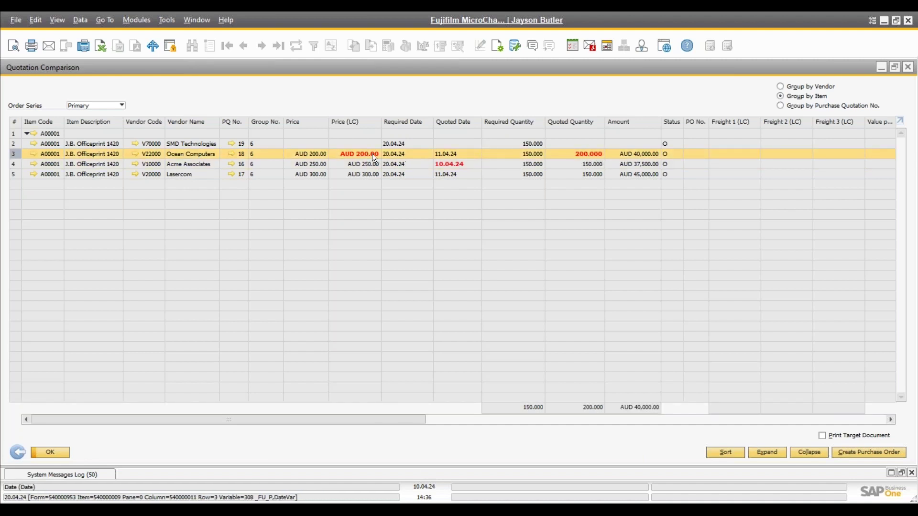
click(365, 164)
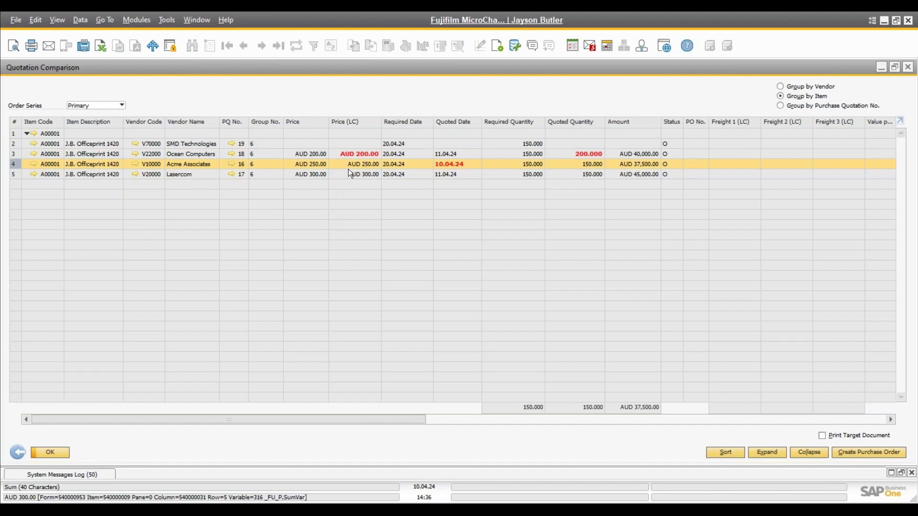
click(380, 152)
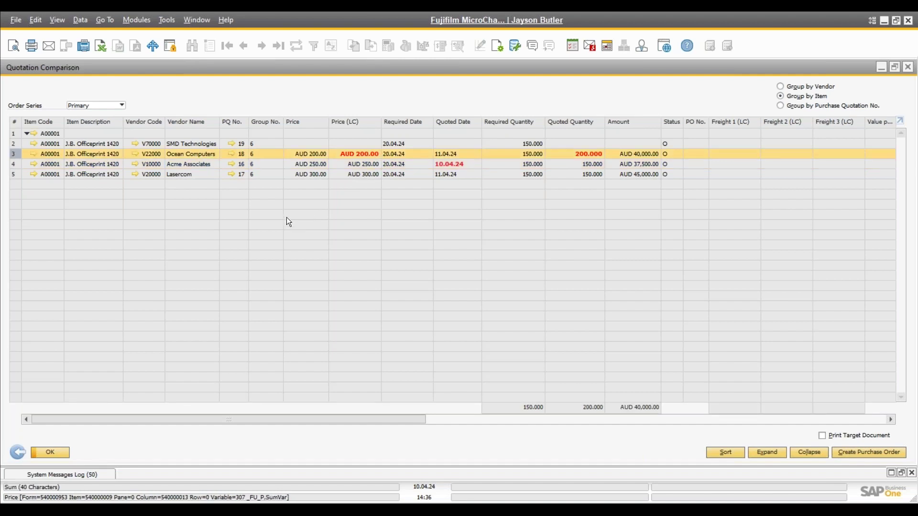
Create a purchase order from the Ocean Computers quotation, closing the other quotations in its group, and leave the quotation comparison.
click(863, 452)
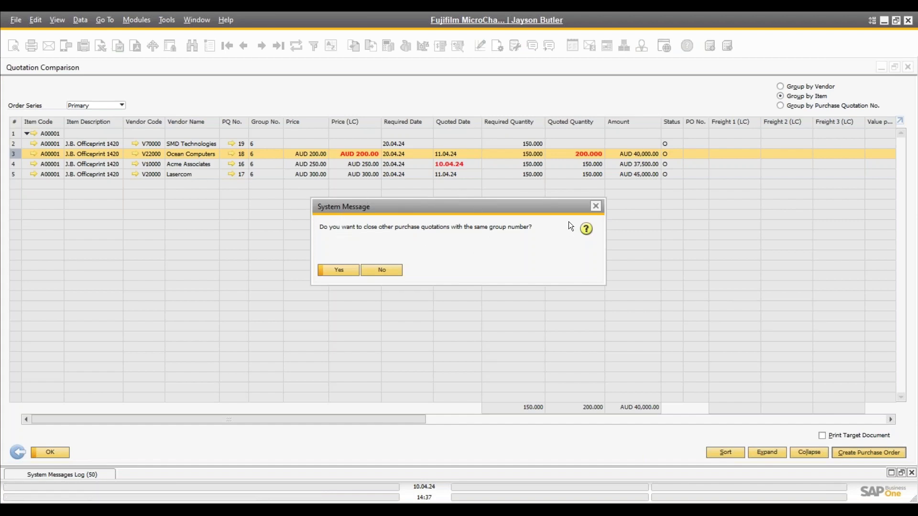
click(333, 270)
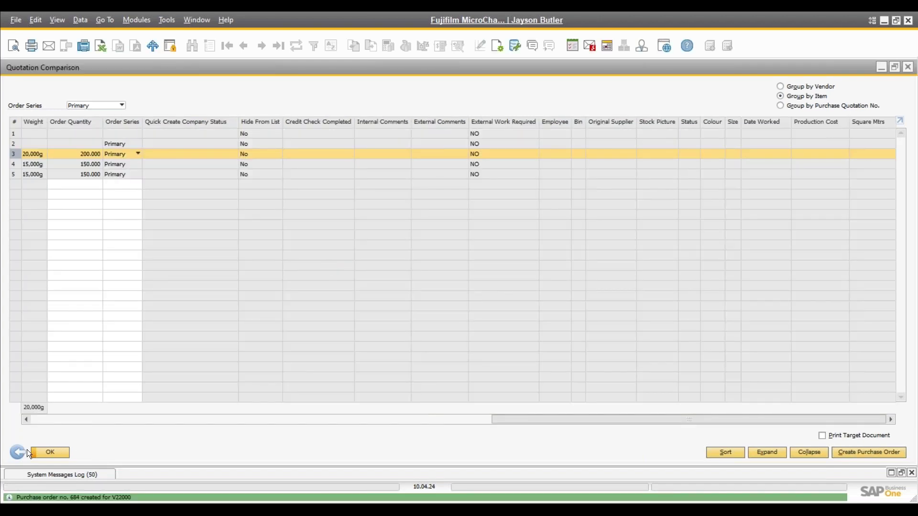
click(78, 422)
click(77, 422)
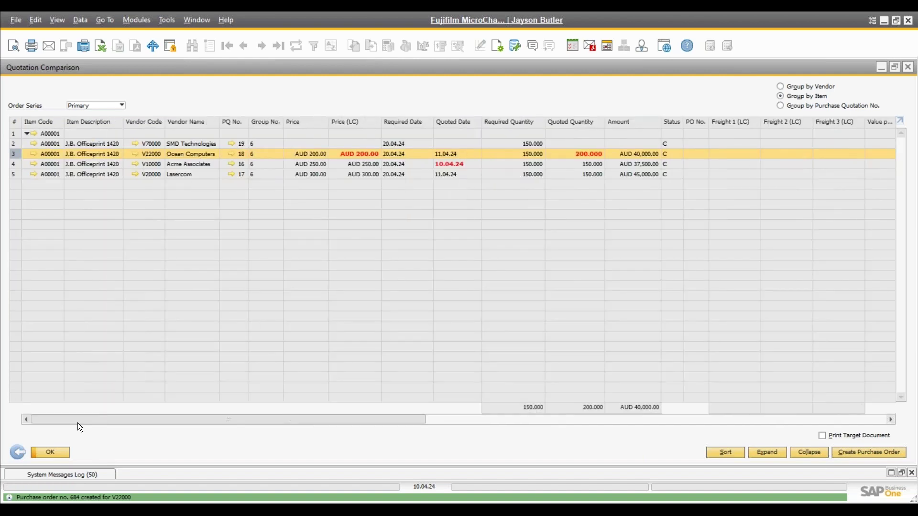
drag(121, 420, 11, 452)
click(18, 452)
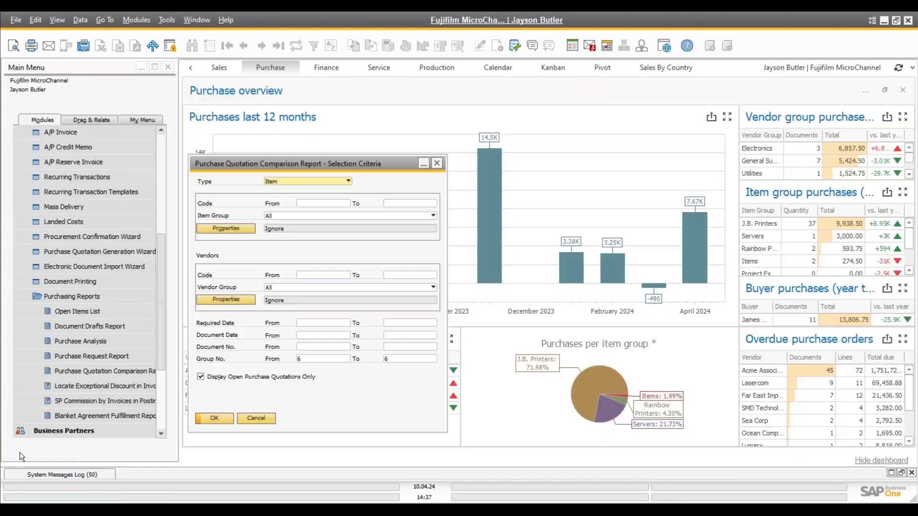
Open the purchase order generated for Ocean Computers, review its item line and source remarks, and close it.
scroll(123, 225, up, 2)
scroll(124, 225, up, 4)
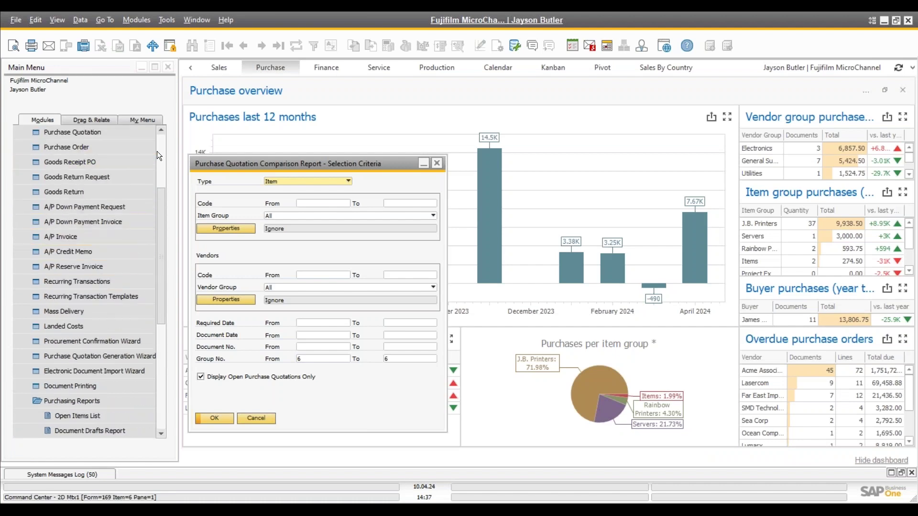
click(159, 151)
click(102, 251)
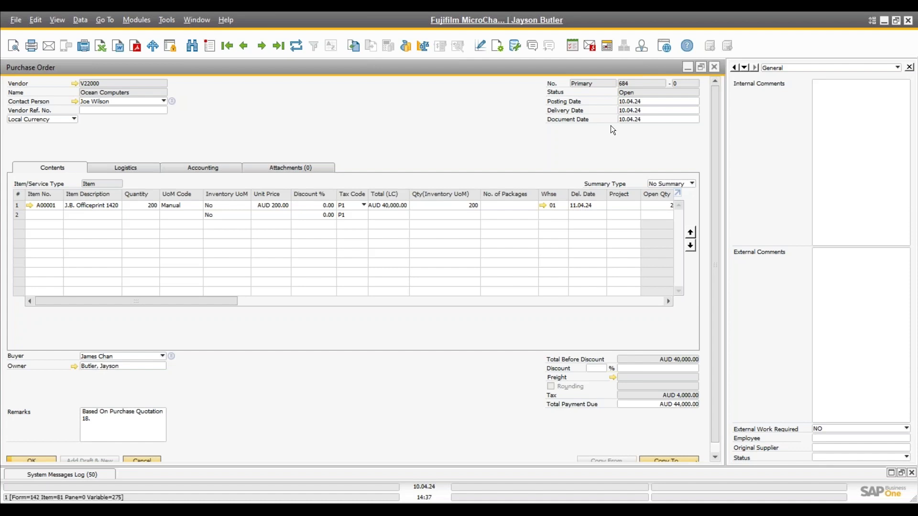
click(146, 458)
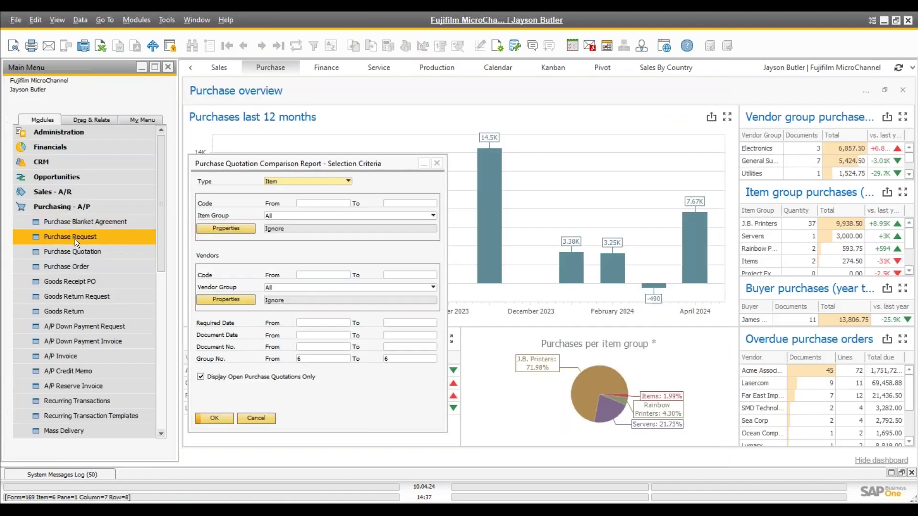
Copy the latest approved purchase request to a purchase quotation for Acme Associates and add it, accepting the row update and zero total.
click(74, 238)
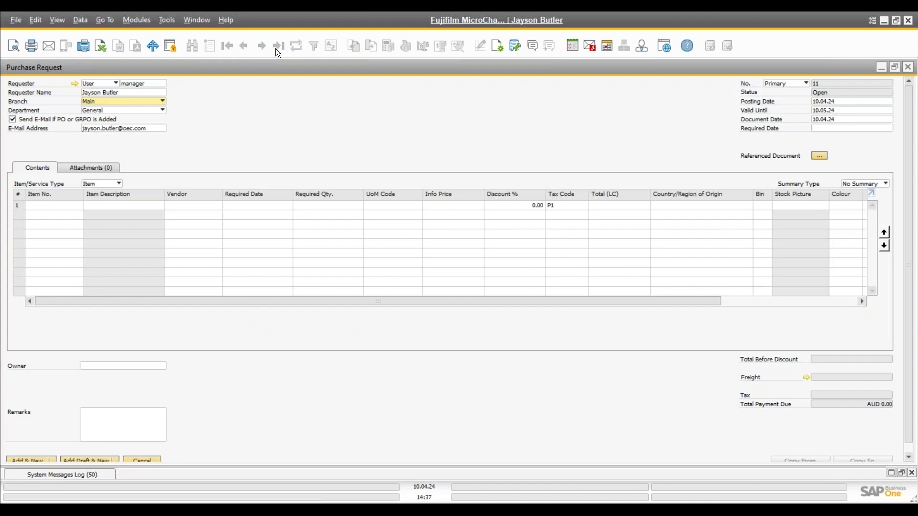
click(243, 46)
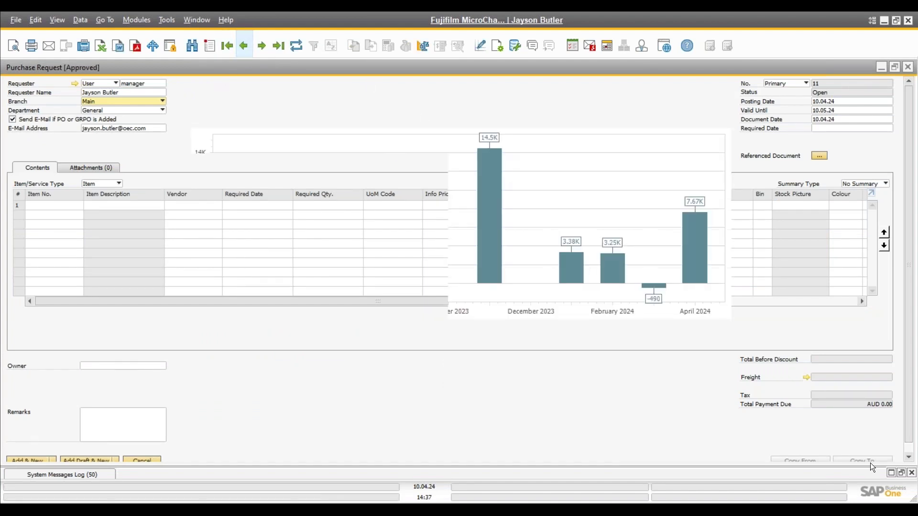
click(908, 457)
click(873, 450)
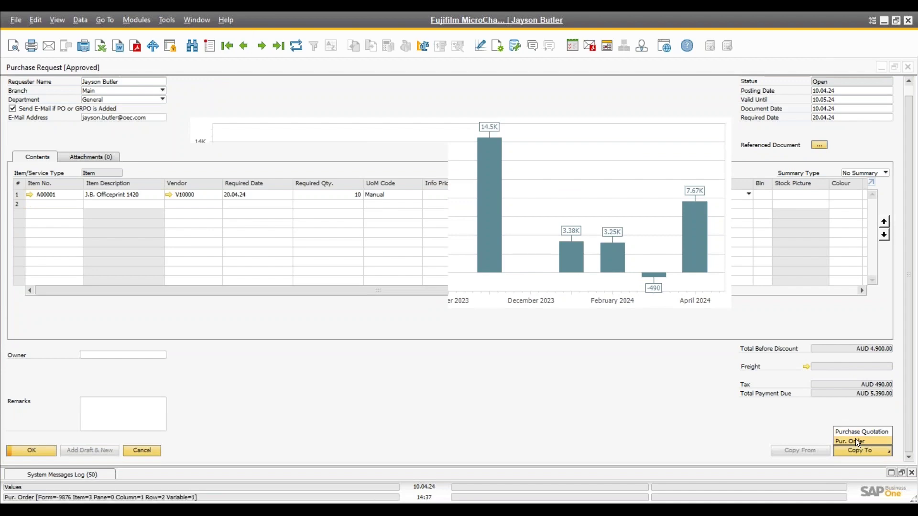
click(857, 431)
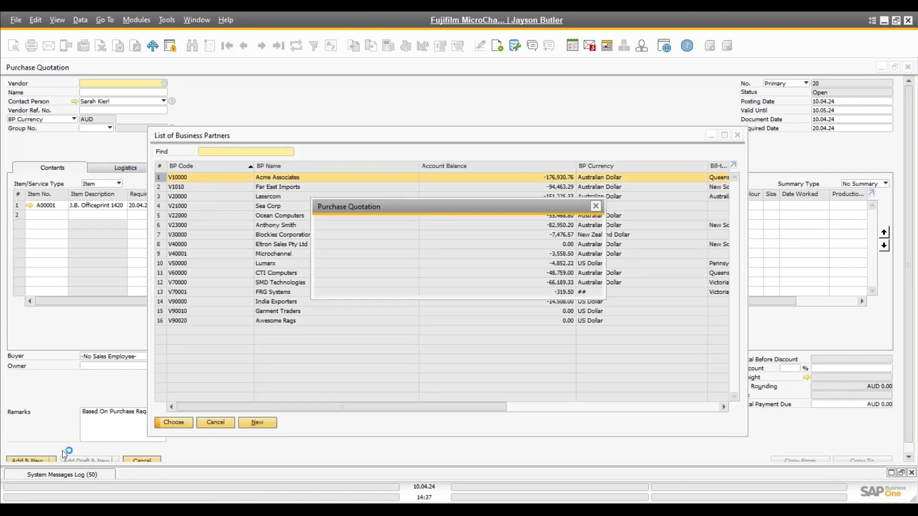
key(Return)
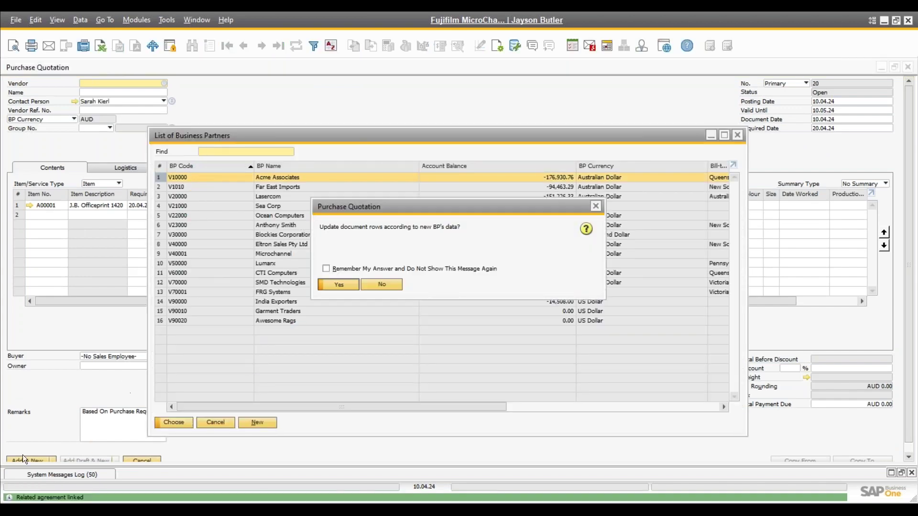
click(19, 460)
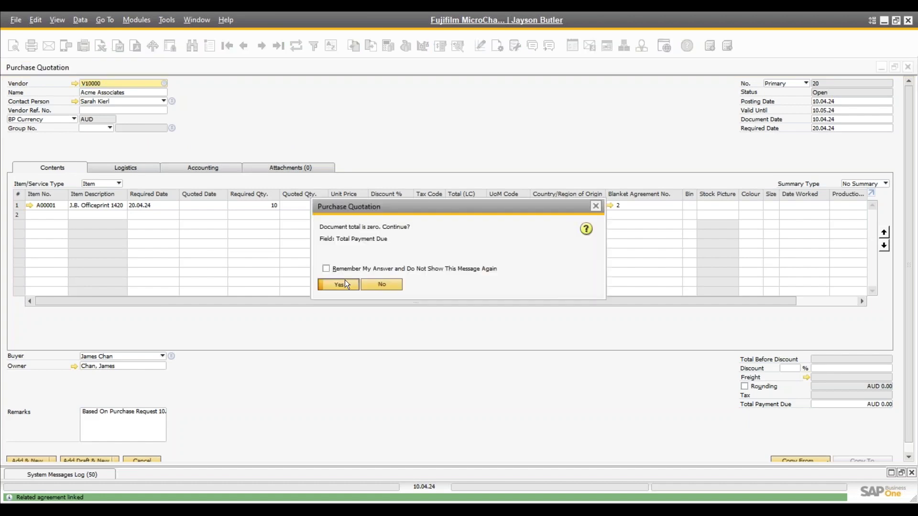
click(345, 281)
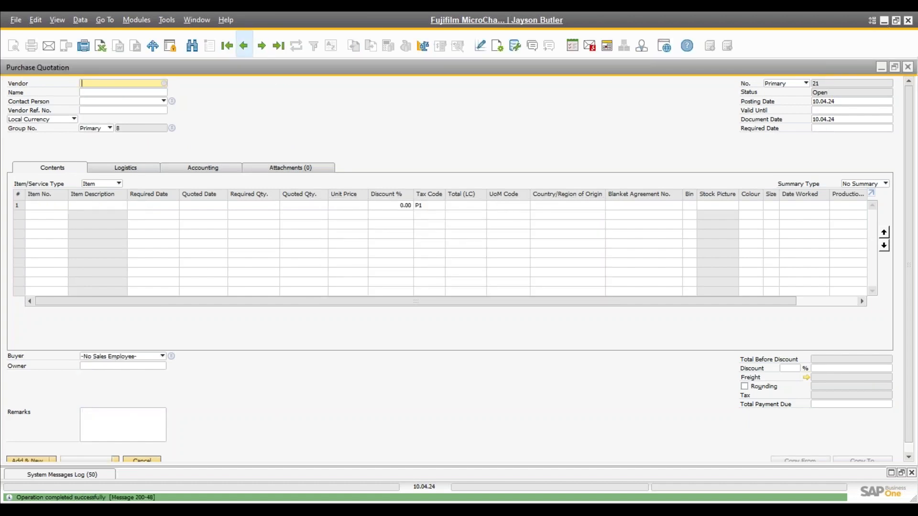
Copy the new Acme Associates quotation to a purchase order, closing other quotations with the same group number.
click(244, 45)
click(852, 461)
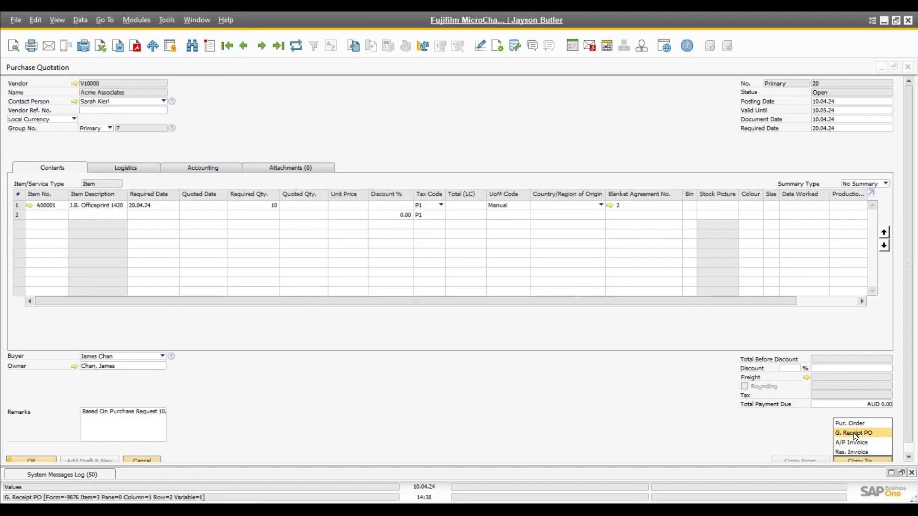
click(853, 423)
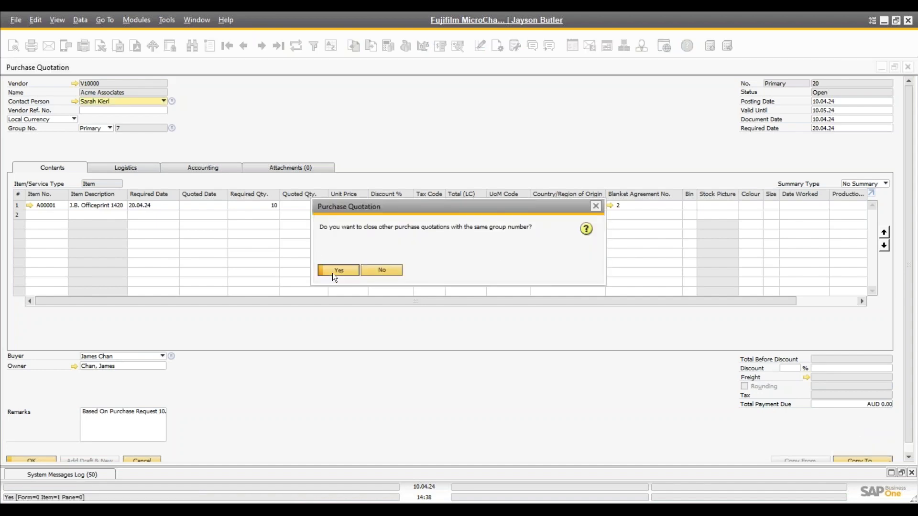
click(338, 271)
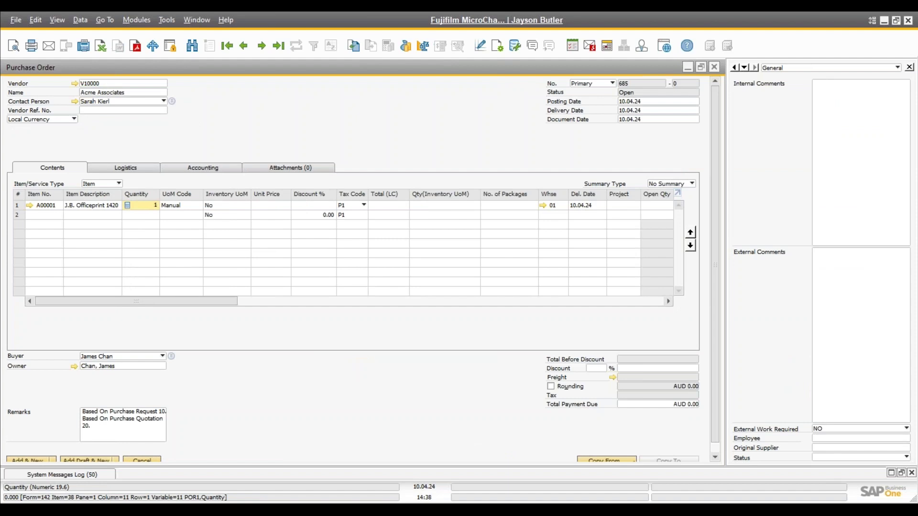
Set the A00001 line to quantity 10 and unit price 300, and add the purchase order.
text(0)
key(Tab)
text(10)
key(Tab)
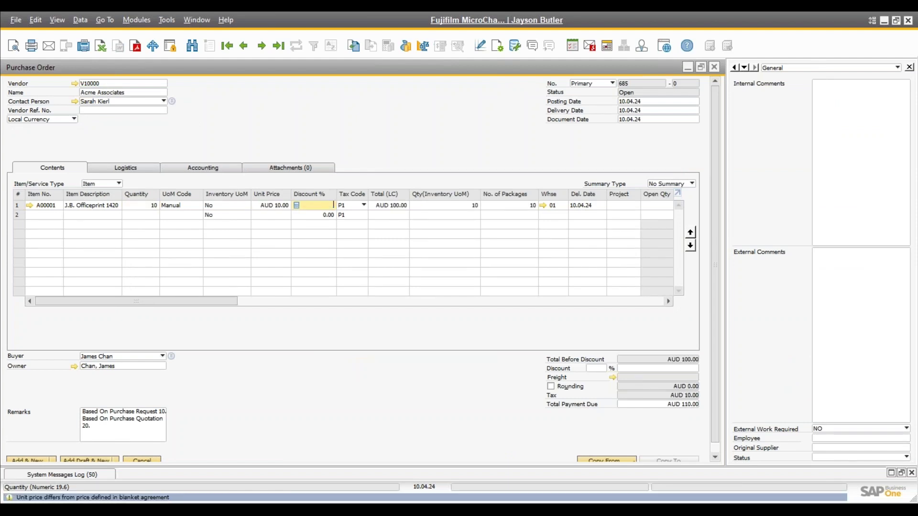
click(259, 205)
text(300)
key(Tab)
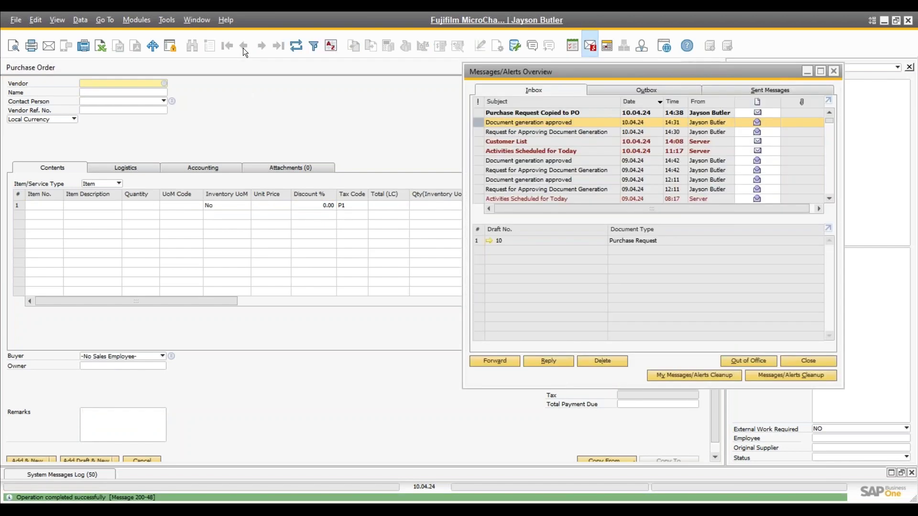
View the relationship map of the added Acme Associates purchase order, and close both the map and the order.
click(245, 108)
click(243, 45)
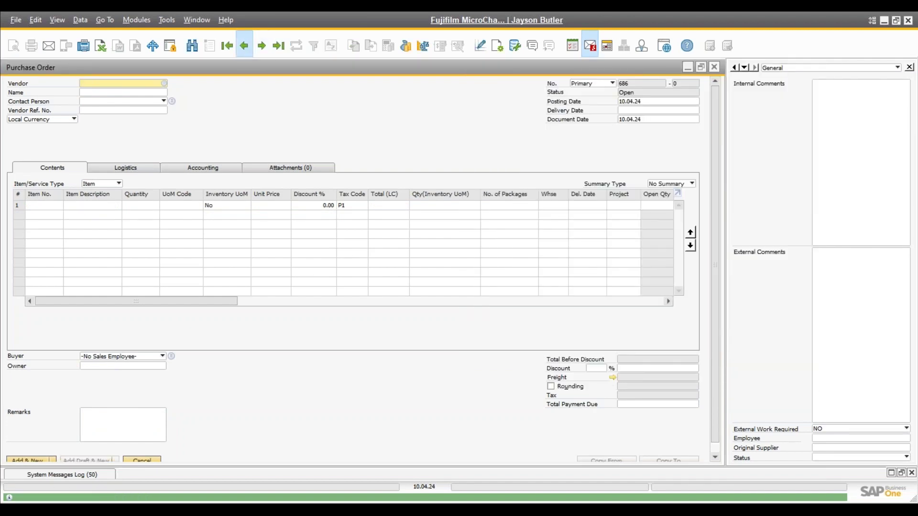
right_click(268, 120)
click(316, 346)
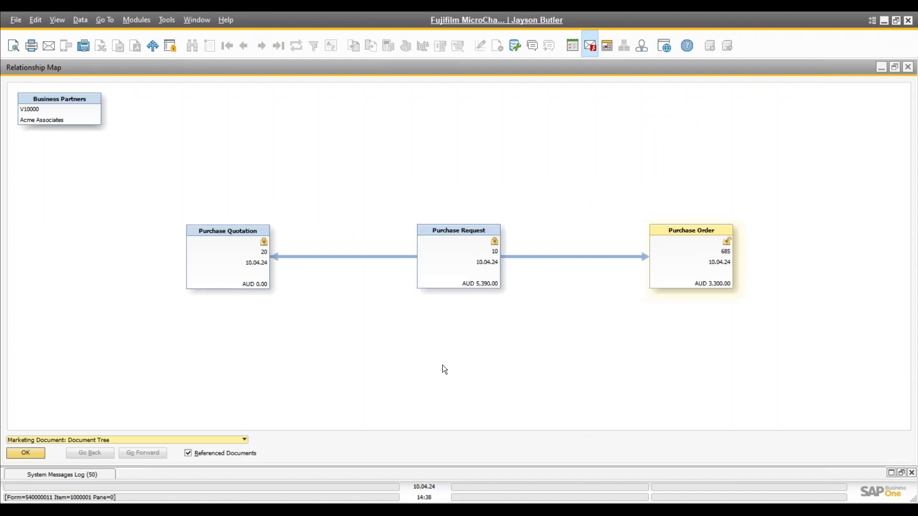
click(908, 67)
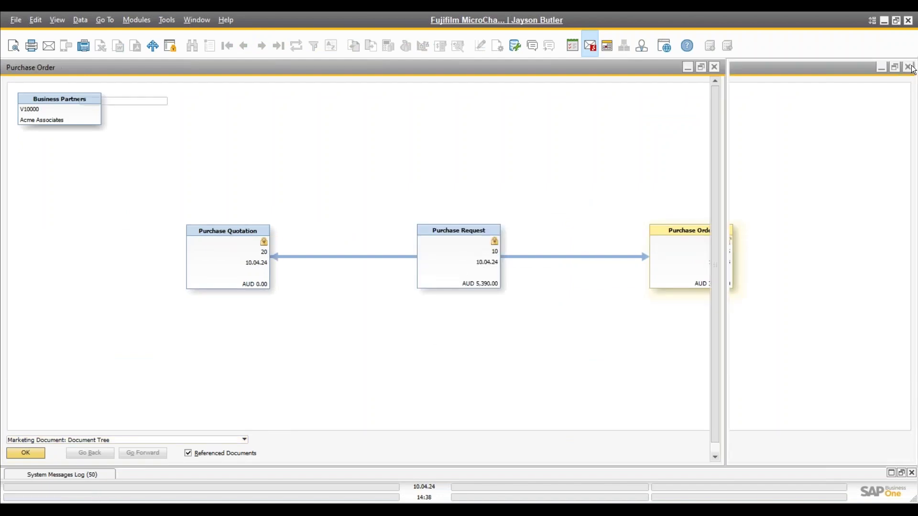
click(715, 67)
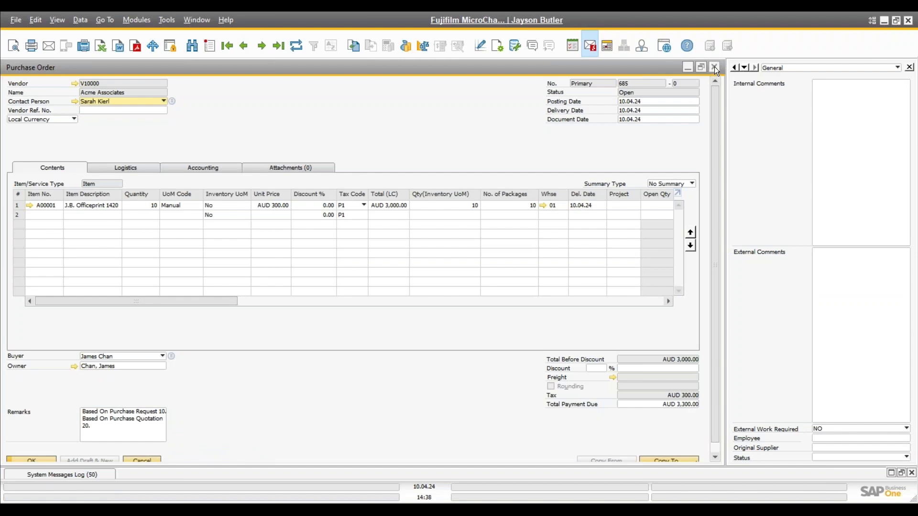
Read the "Purchase Request Copied to PO" message, and close the messages, the purchase quotation and the purchase request.
click(543, 110)
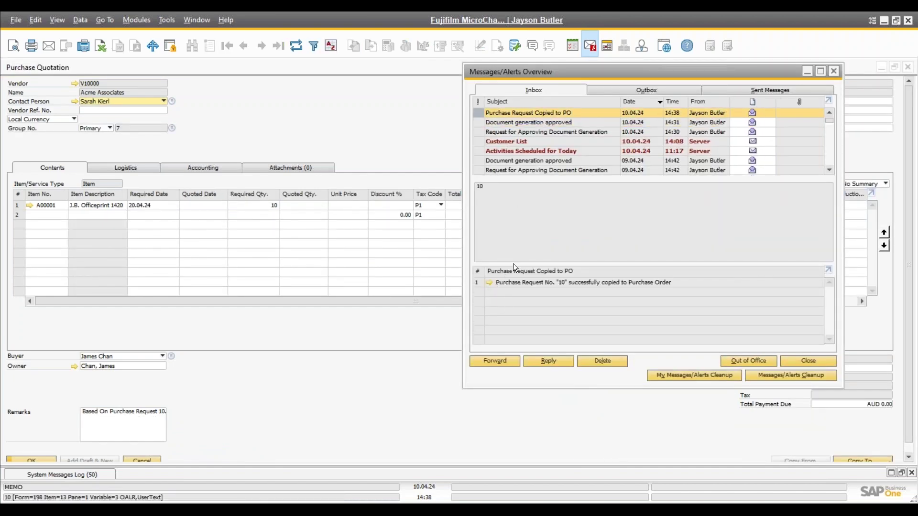
click(833, 70)
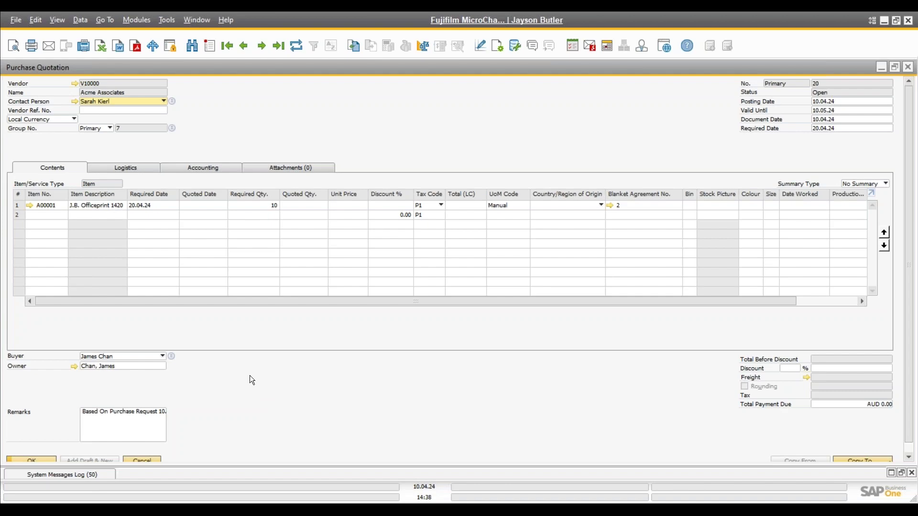
click(141, 461)
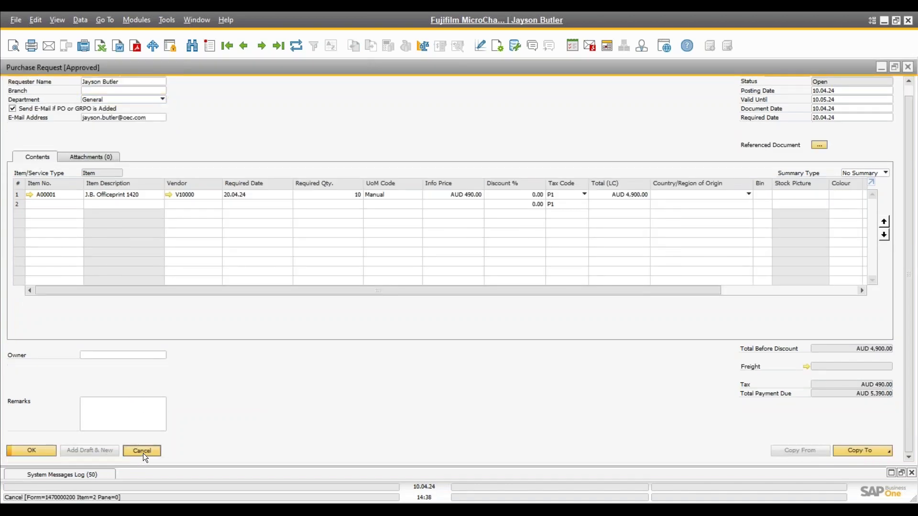
click(143, 453)
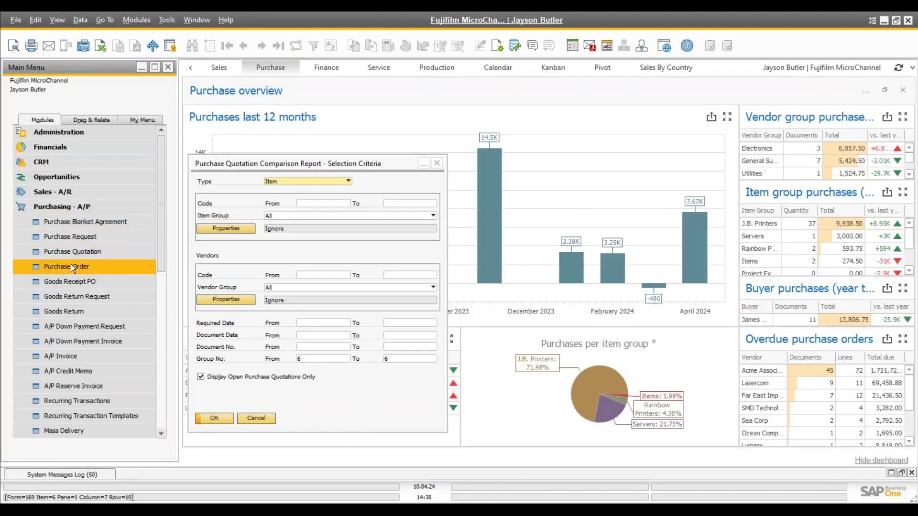
Add a new purchase order for Acme Associates with item A00001 and quantity 10, keeping the proposed unit price.
click(66, 266)
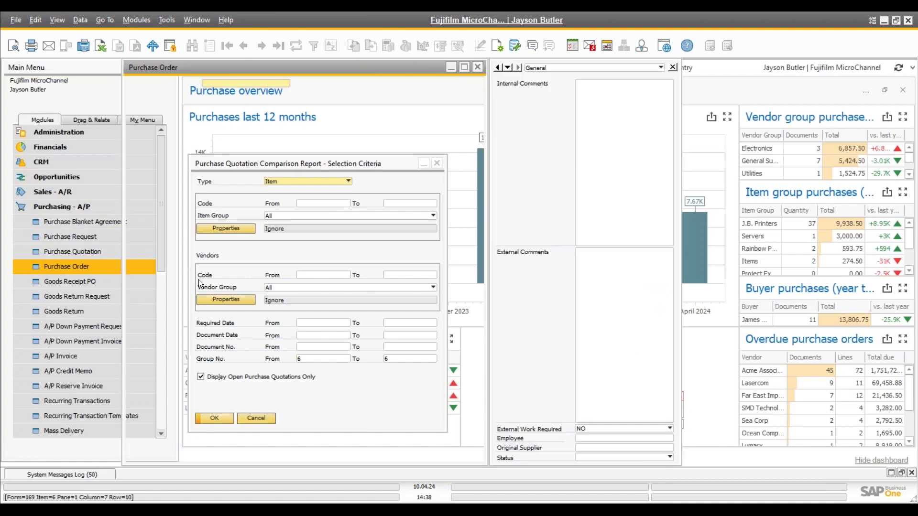
key(Tab)
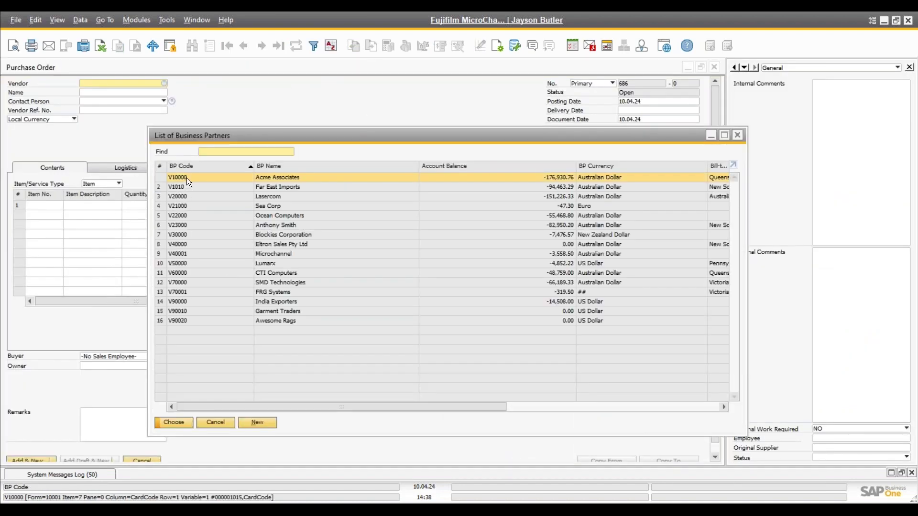
double_click(176, 177)
key(Tab)
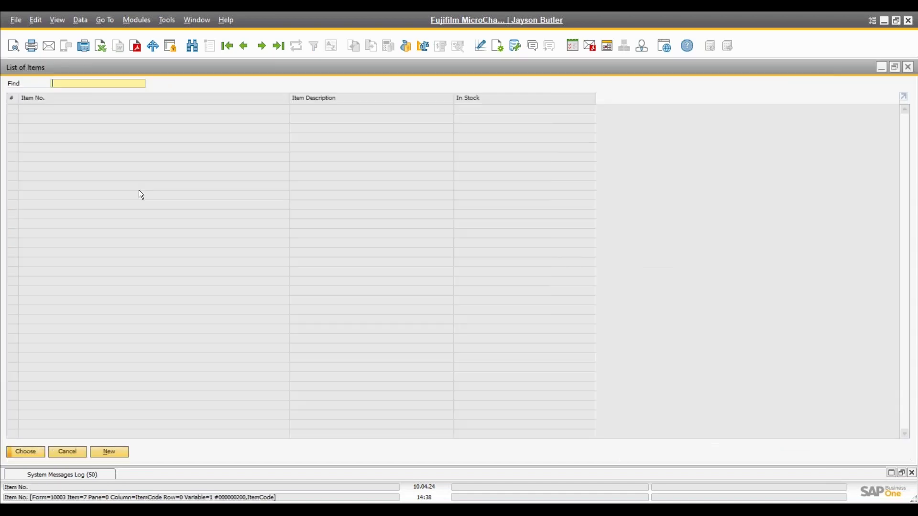
double_click(33, 205)
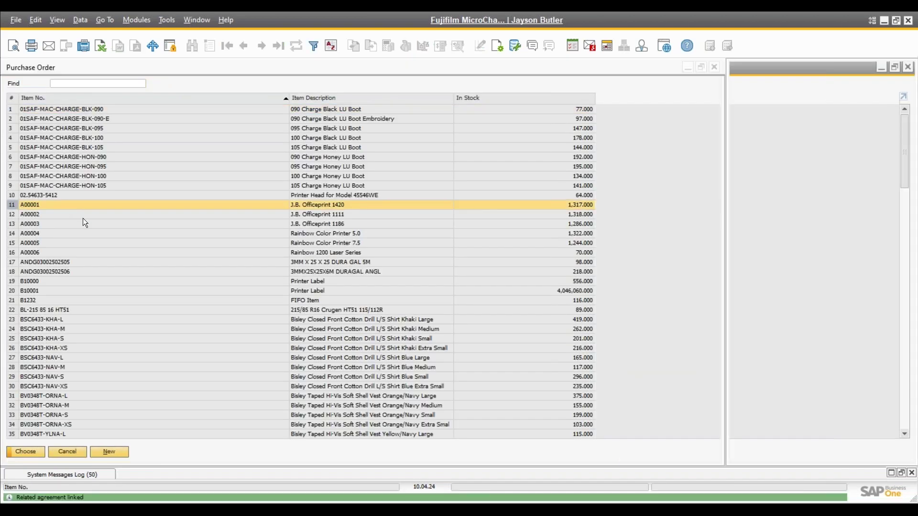
click(145, 208)
text(10)
key(Tab)
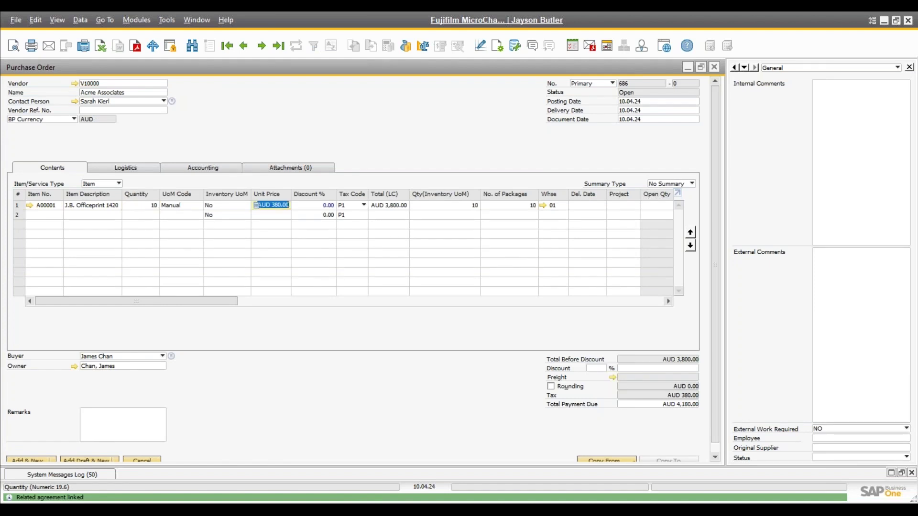
key(Return)
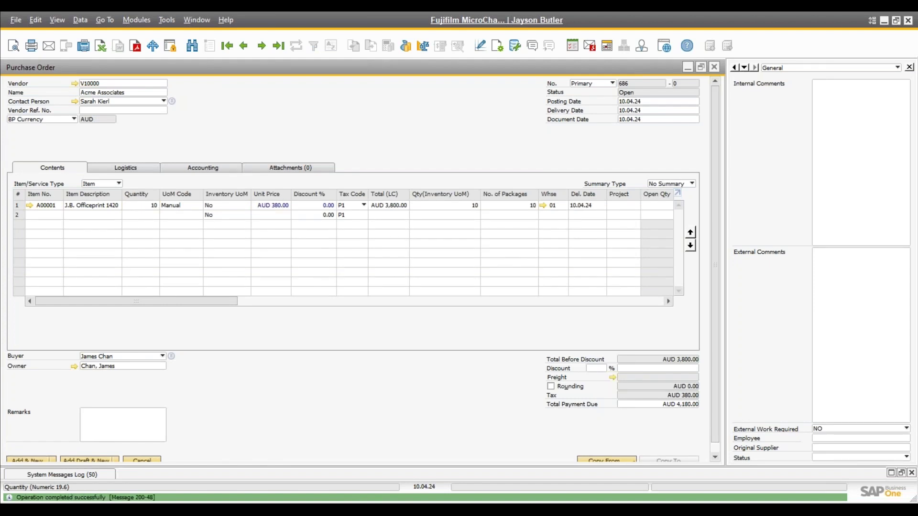
Copy the added Acme Associates purchase order to an A/P reserve invoice and add the invoice.
click(245, 47)
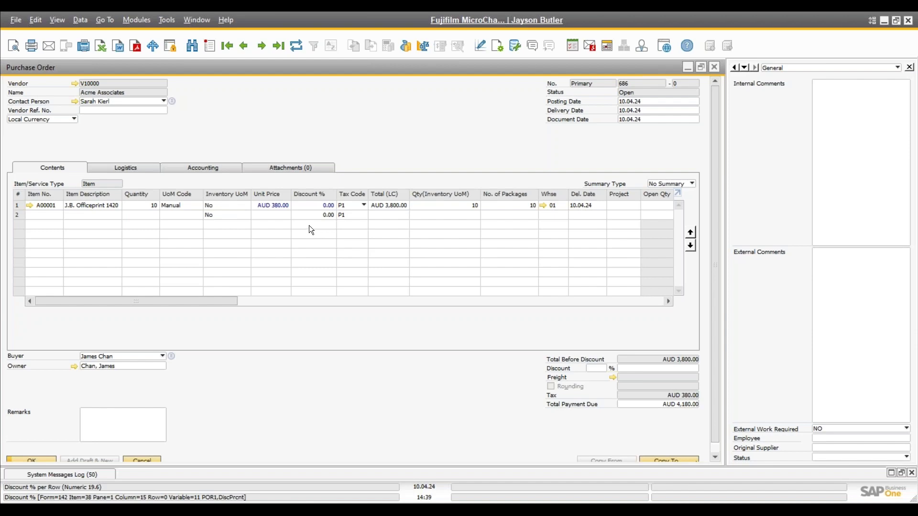
click(679, 459)
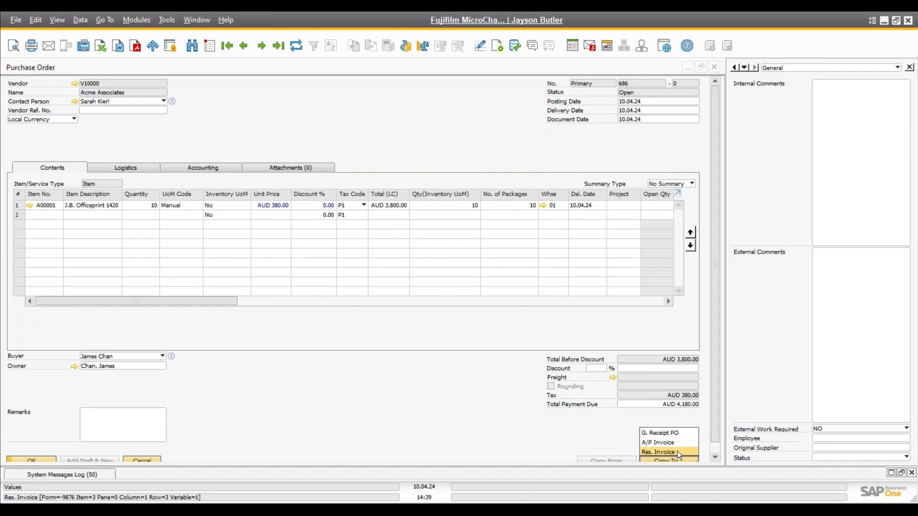
click(677, 452)
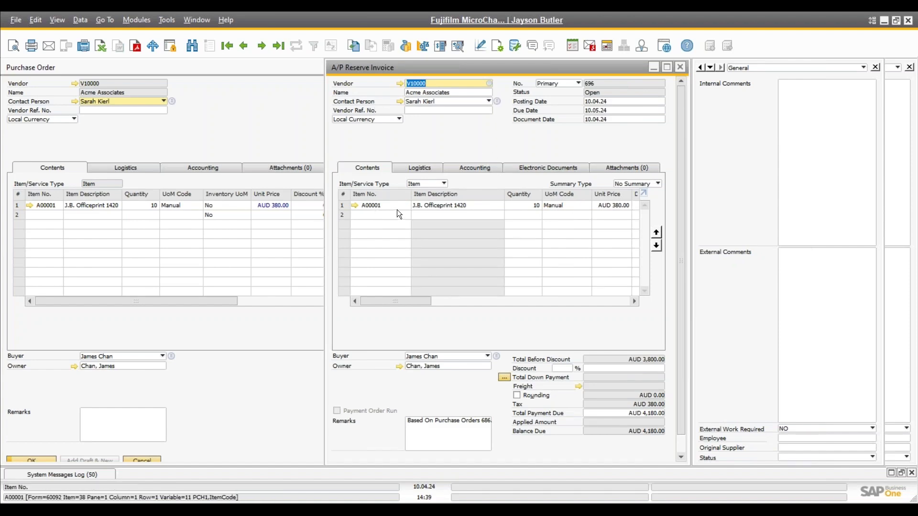
click(679, 457)
click(338, 449)
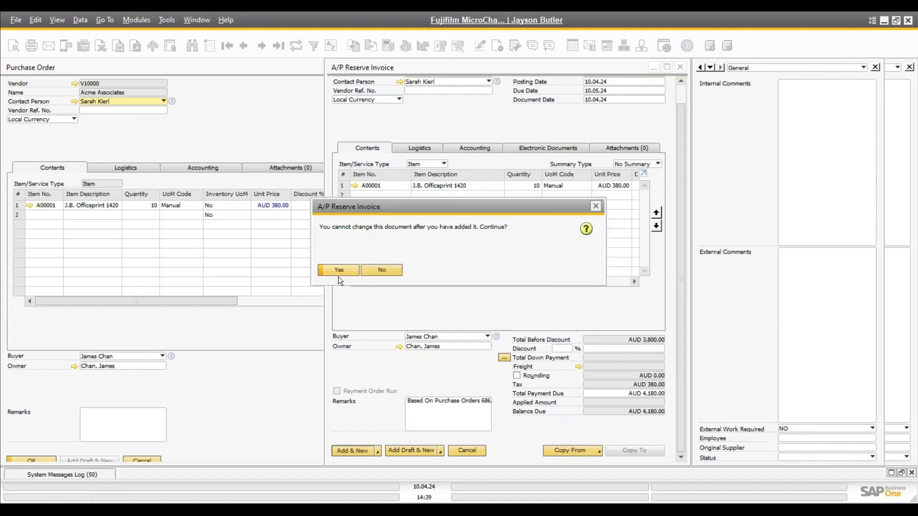
click(338, 270)
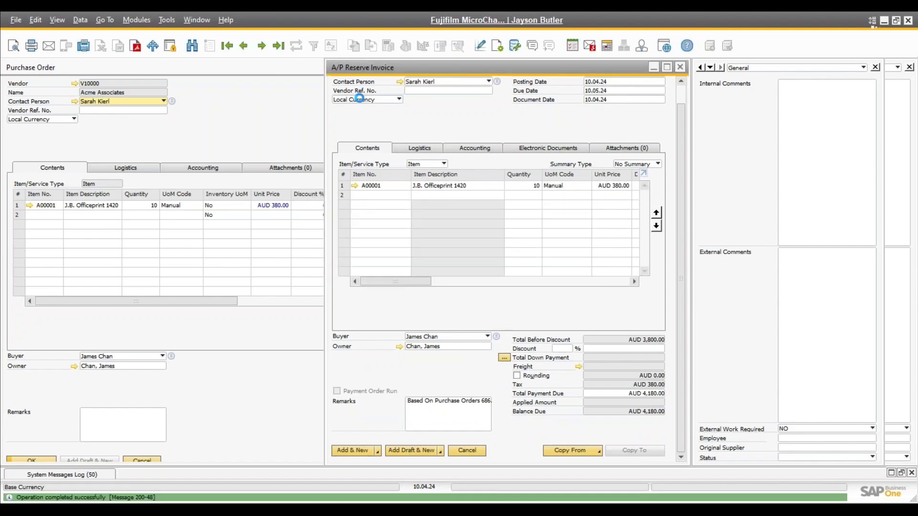
Copy the added A/P reserve invoice to a goods receipt PO and add the goods receipt.
click(277, 45)
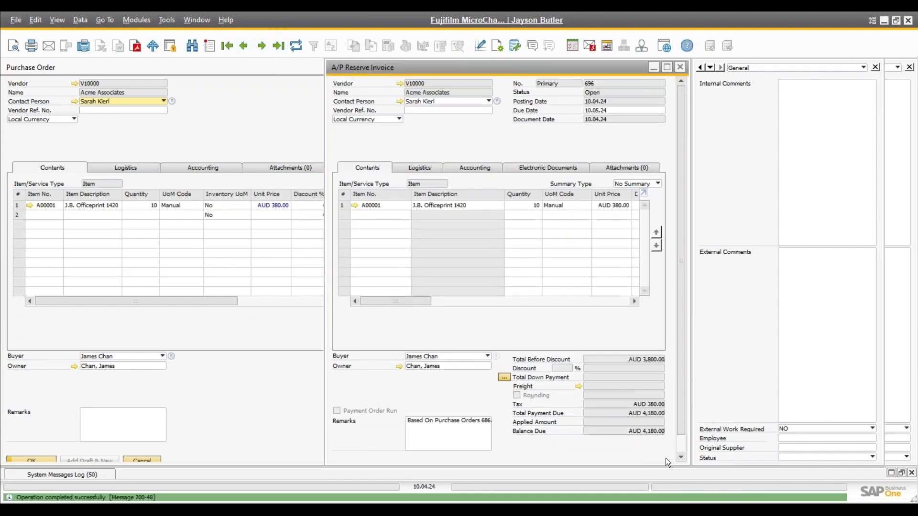
click(681, 447)
click(646, 451)
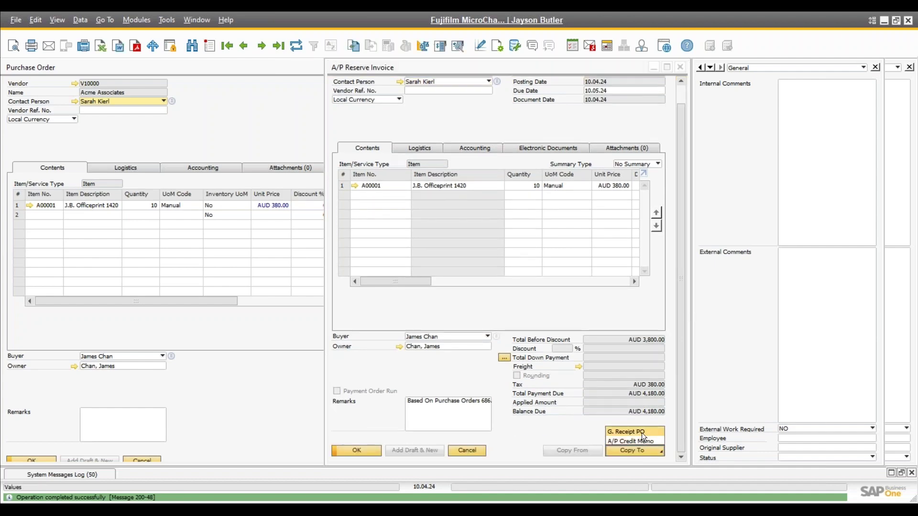
click(641, 433)
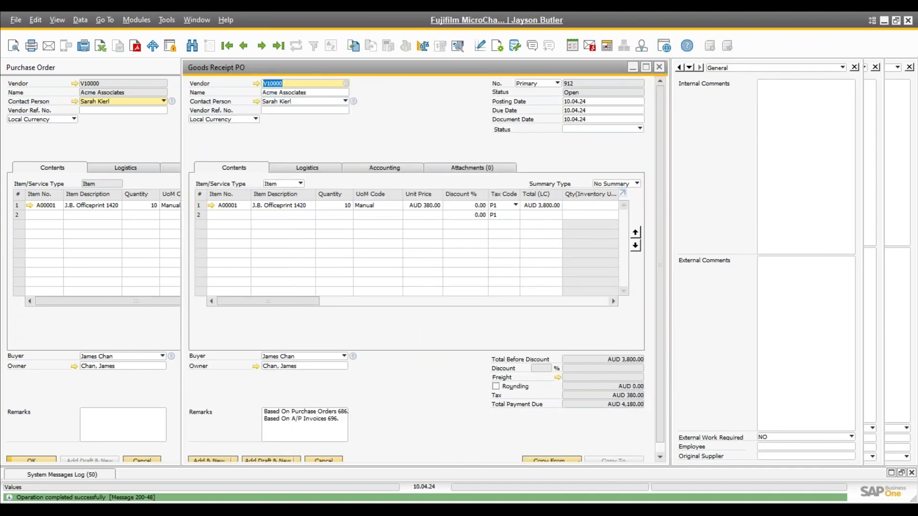
click(203, 459)
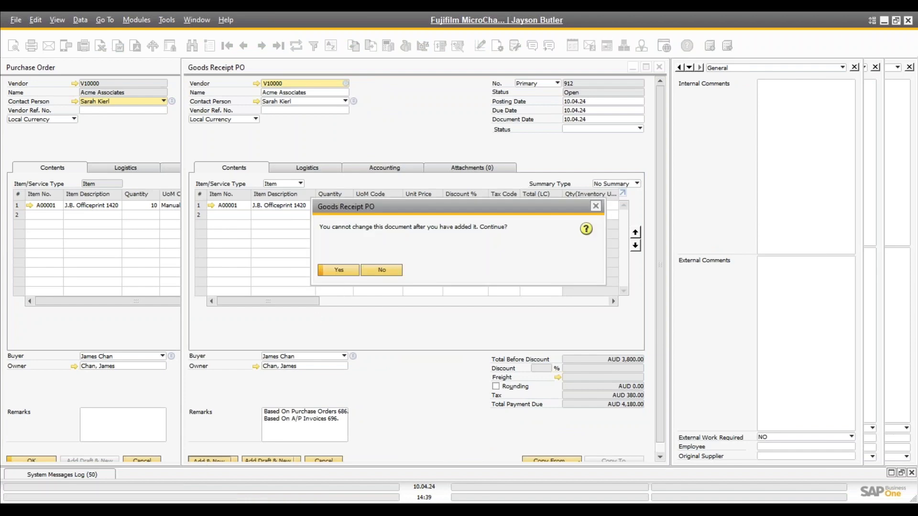
click(348, 269)
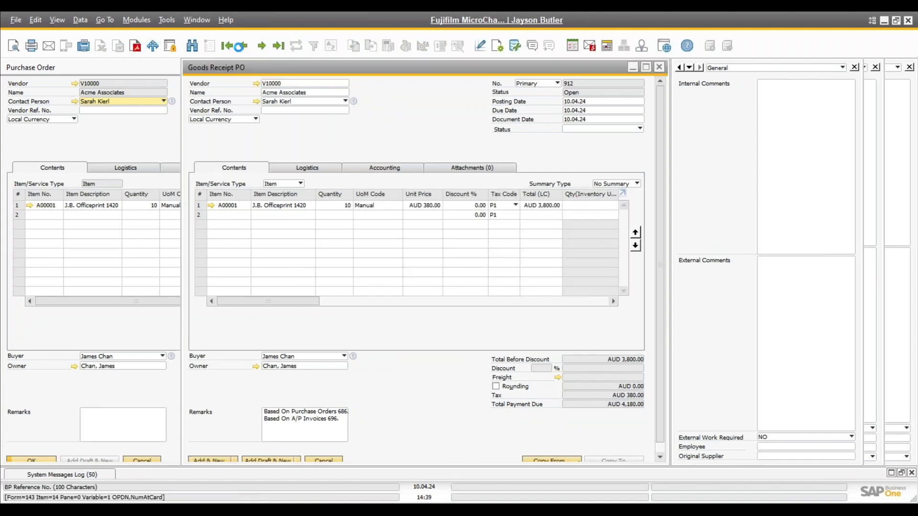
View the relationship map of the added goods receipt PO, and close the map and all three purchasing documents.
click(243, 45)
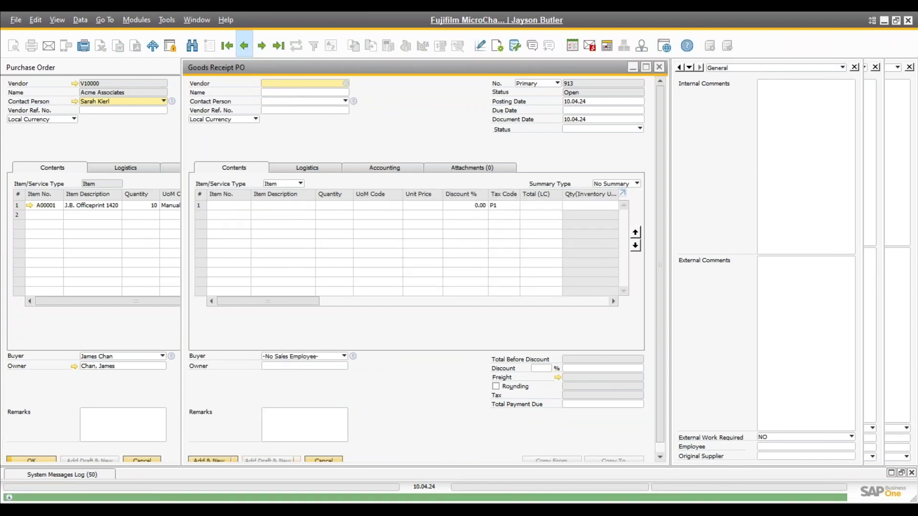
right_click(386, 112)
click(440, 325)
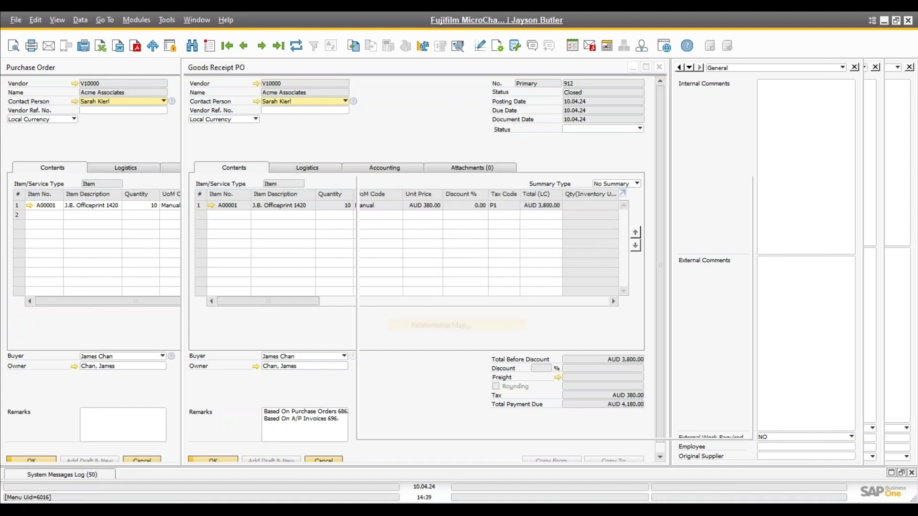
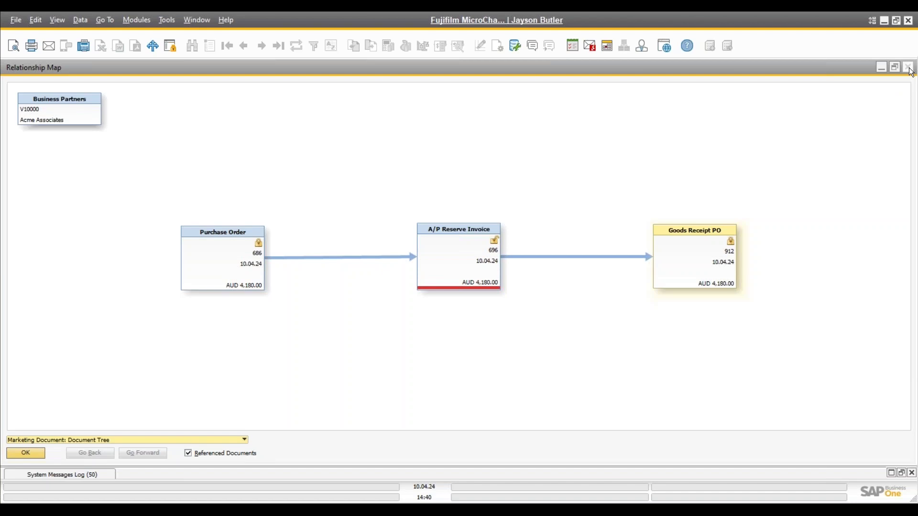
click(909, 68)
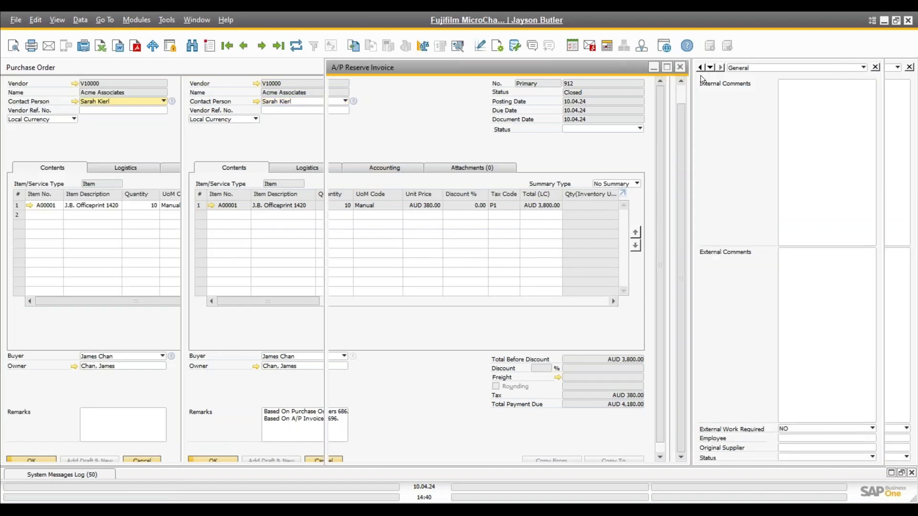
click(660, 67)
click(682, 67)
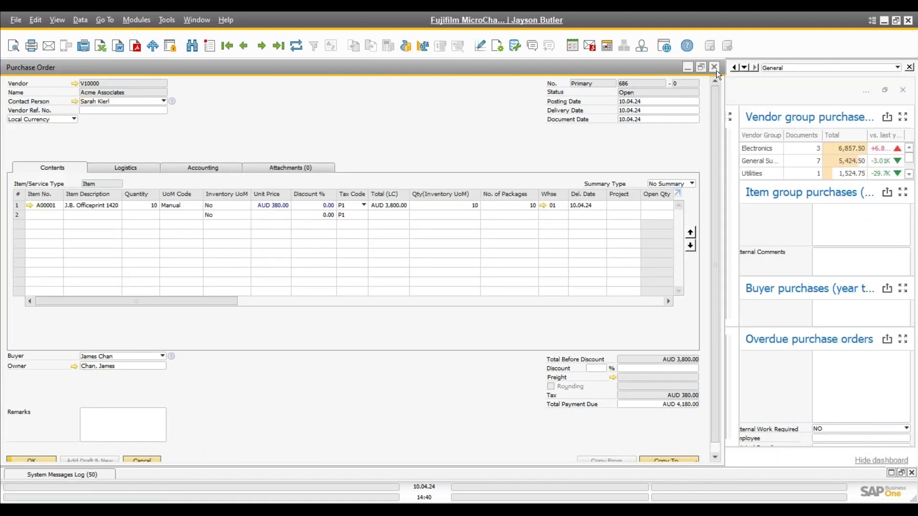
click(705, 70)
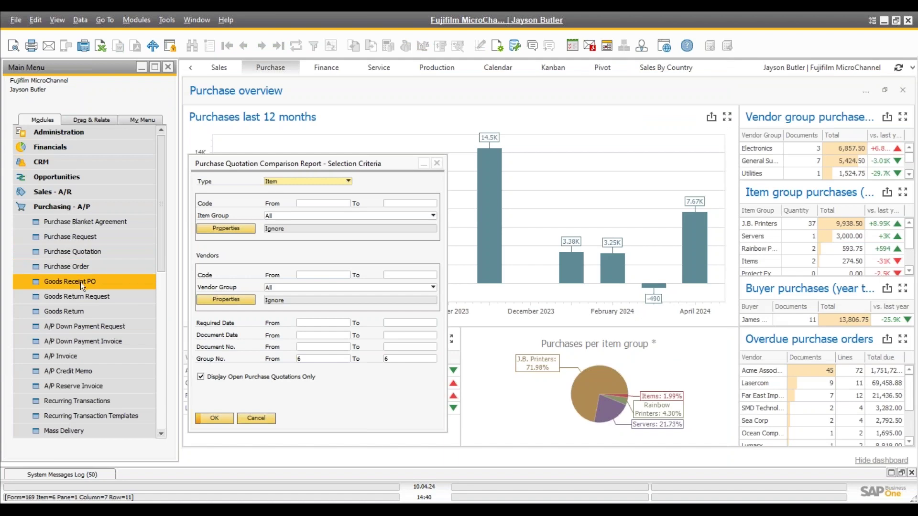
Add a new purchase order for Acme Associates with item A00001 and quantity 5, keeping the proposed unit price.
click(82, 267)
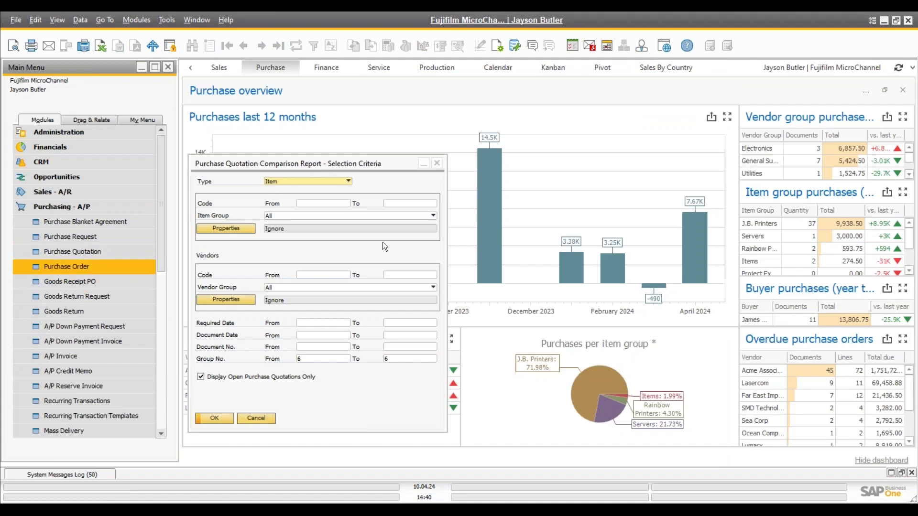
key(Tab)
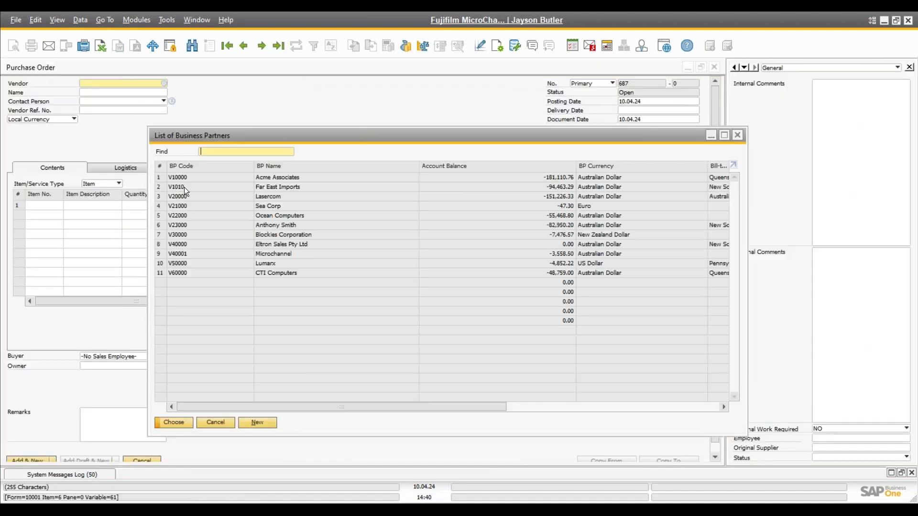
double_click(182, 180)
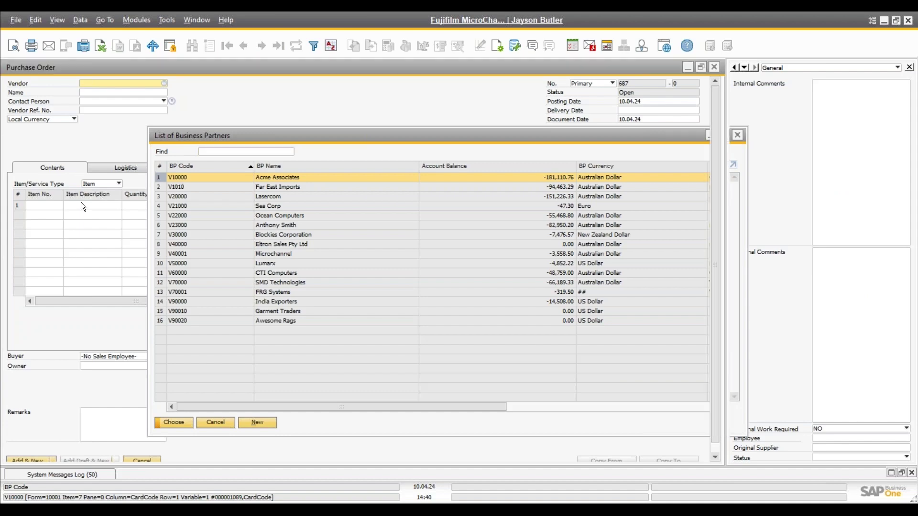
click(54, 205)
key(Tab)
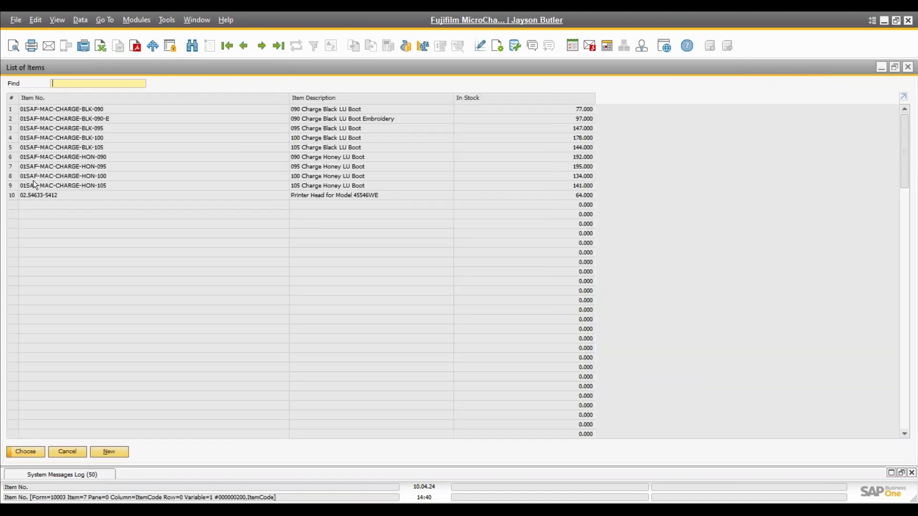
click(30, 204)
key(Return)
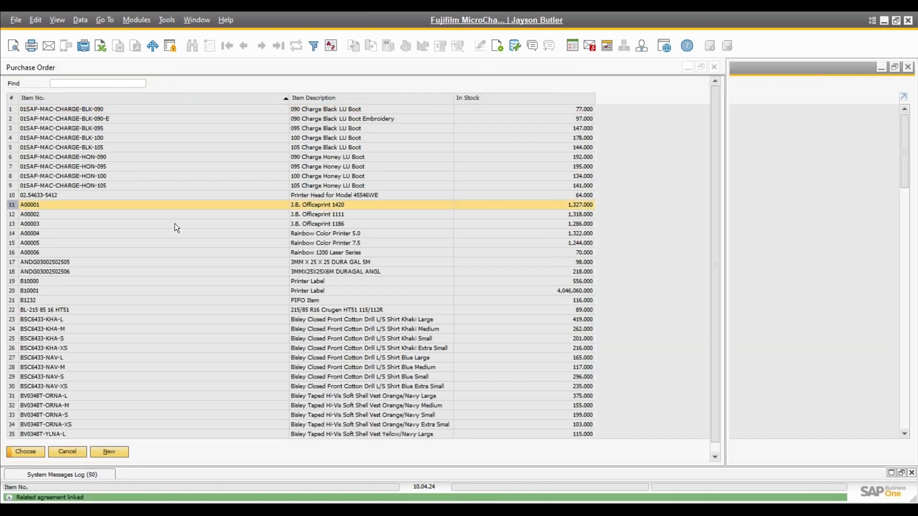
text(5)
key(Tab)
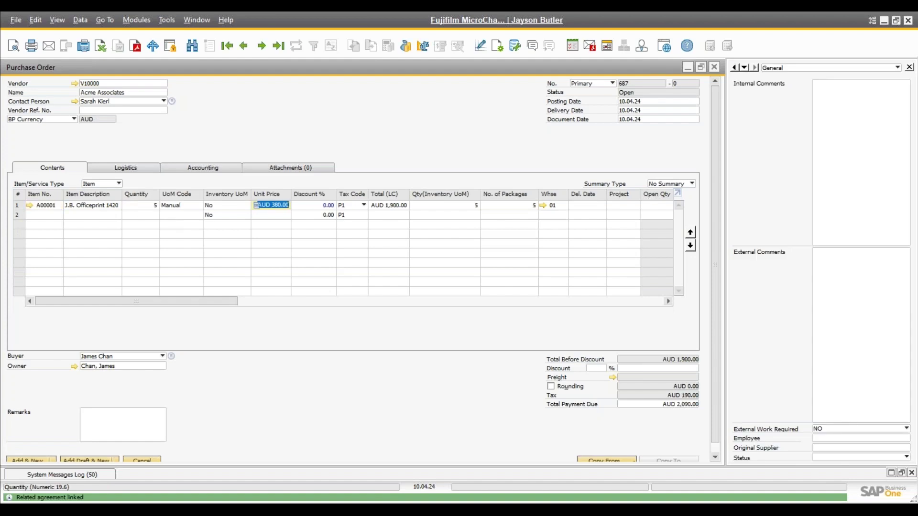
click(50, 460)
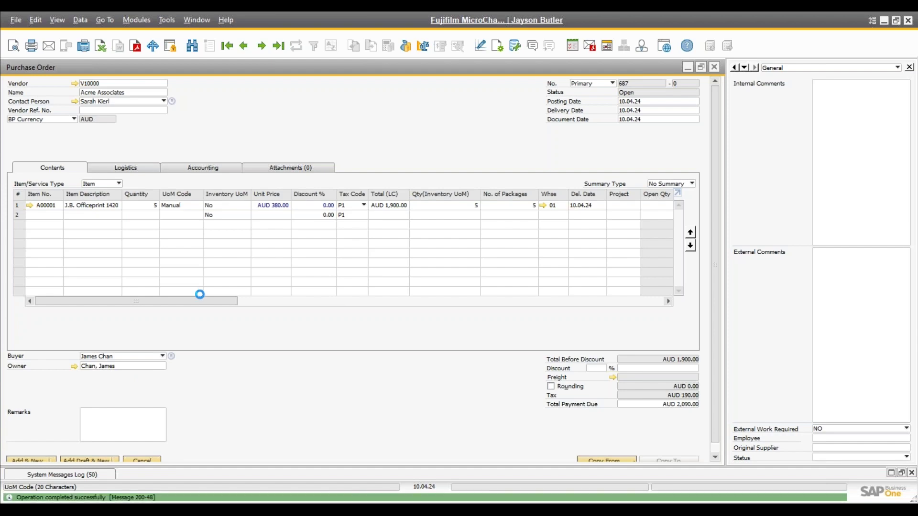
Redisplay the added purchase order in a smaller window and start an A/P down payment invoice for vendor V10000, Acme Associates.
click(236, 45)
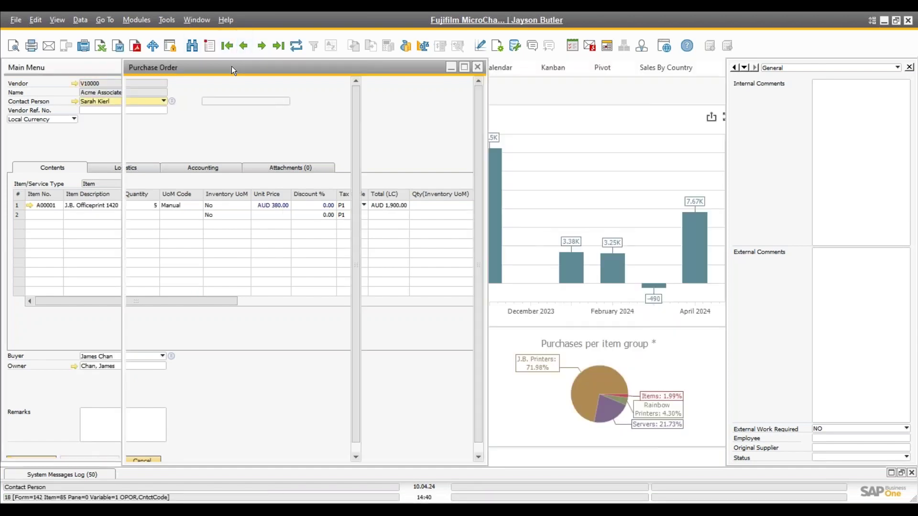
click(62, 337)
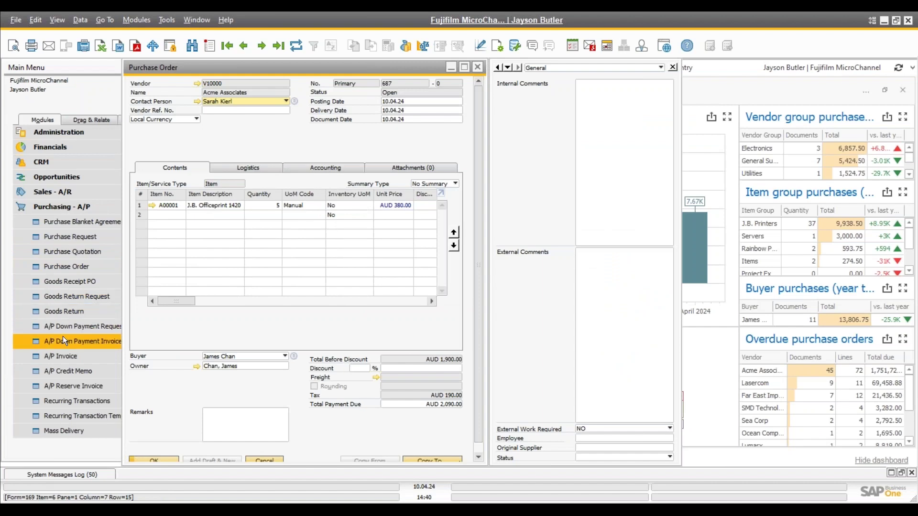
key(Tab)
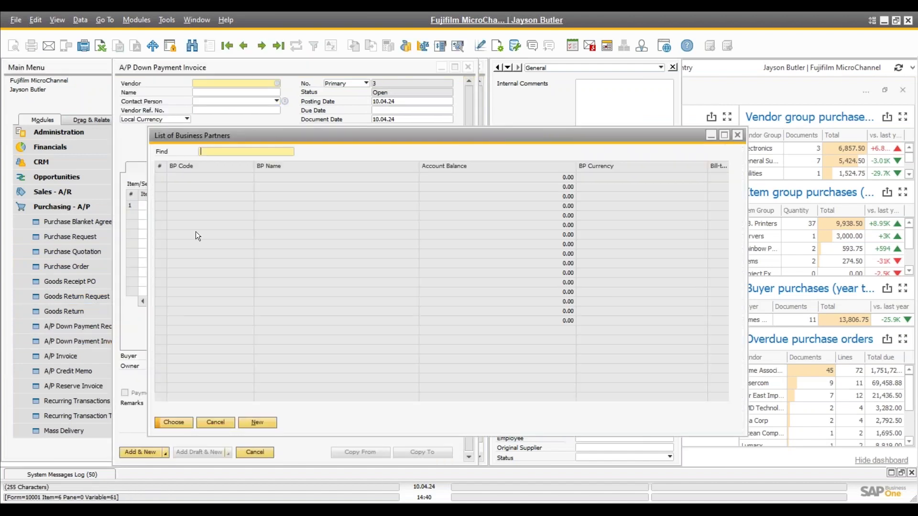
key(Return)
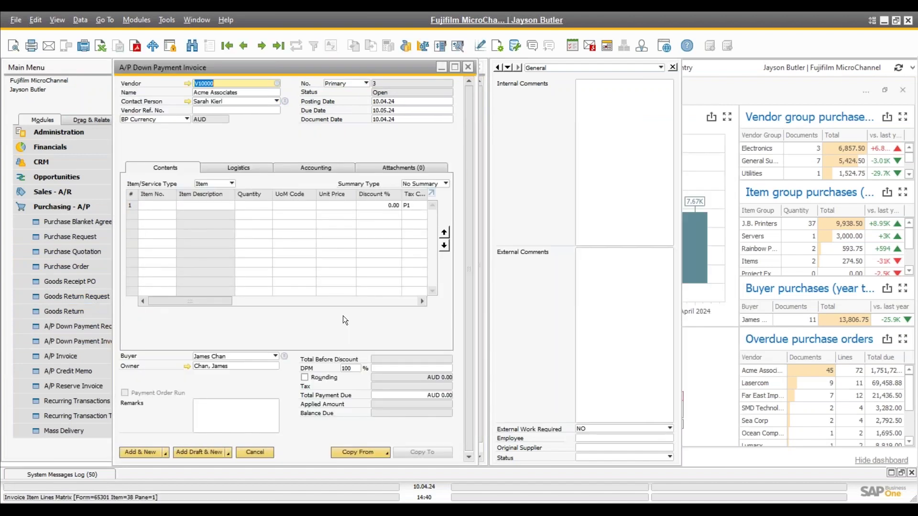
Copy the A00001 line from the newest Acme Associates purchase order into the down payment invoice, using the base document's exchange rates.
click(379, 451)
click(346, 424)
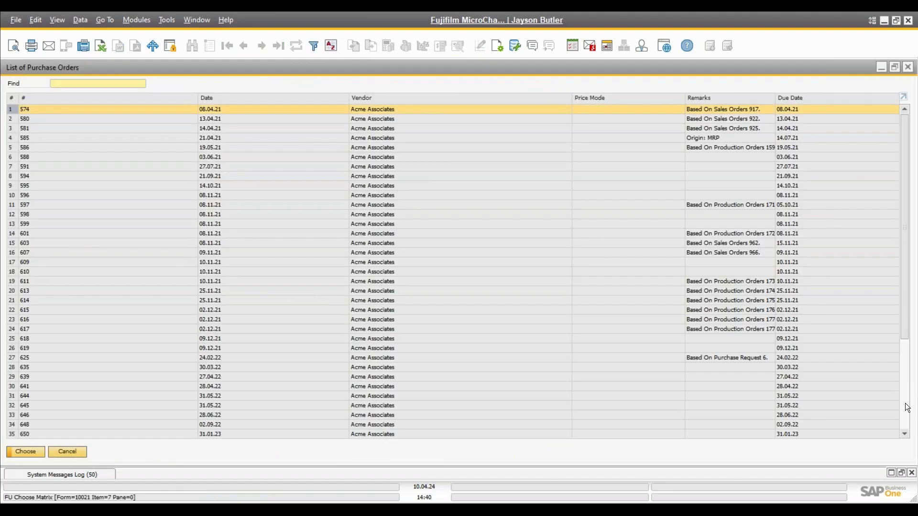
click(906, 401)
double_click(380, 432)
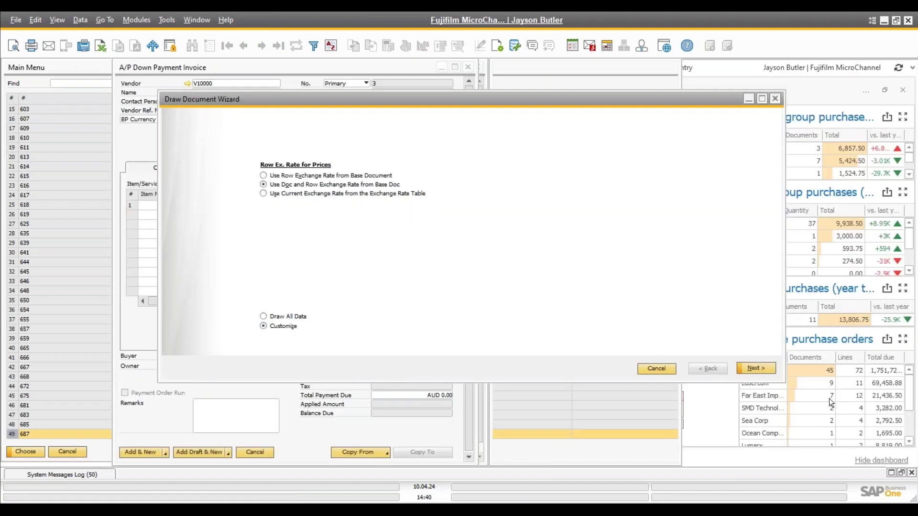
click(762, 368)
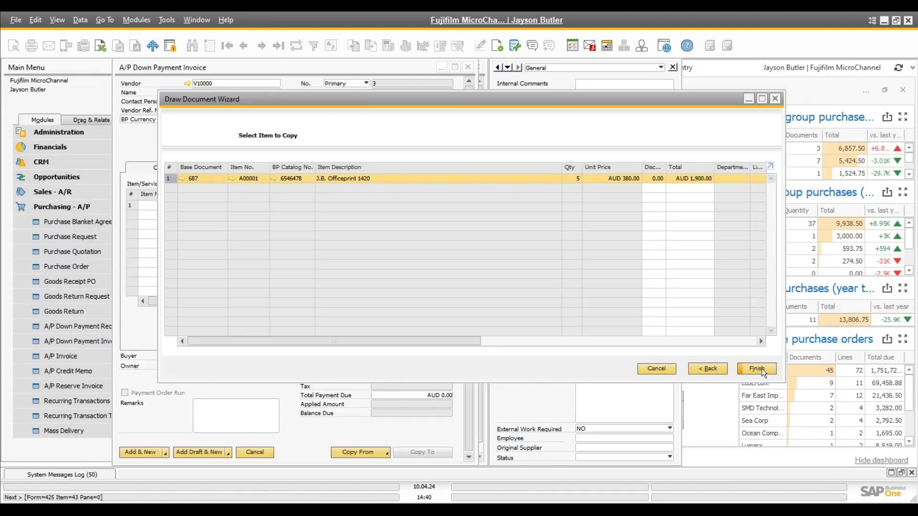
click(761, 368)
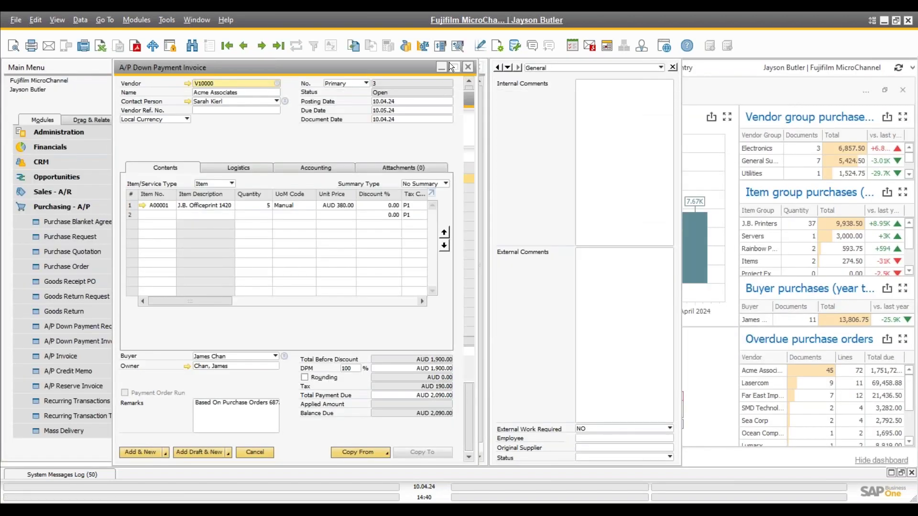
Set the down payment percentage to 60, add the A/P down payment invoice, and redisplay it in a smaller window.
click(454, 66)
click(793, 369)
text(60)
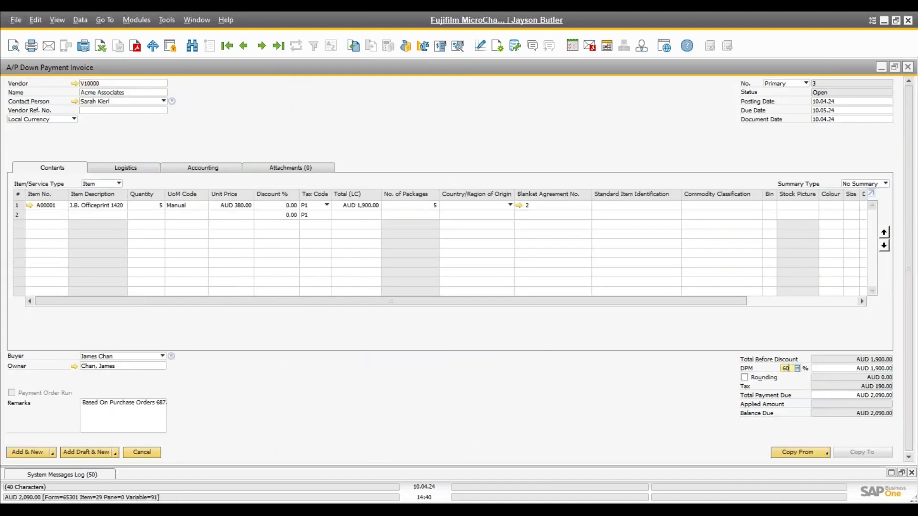
key(Tab)
click(33, 453)
click(333, 269)
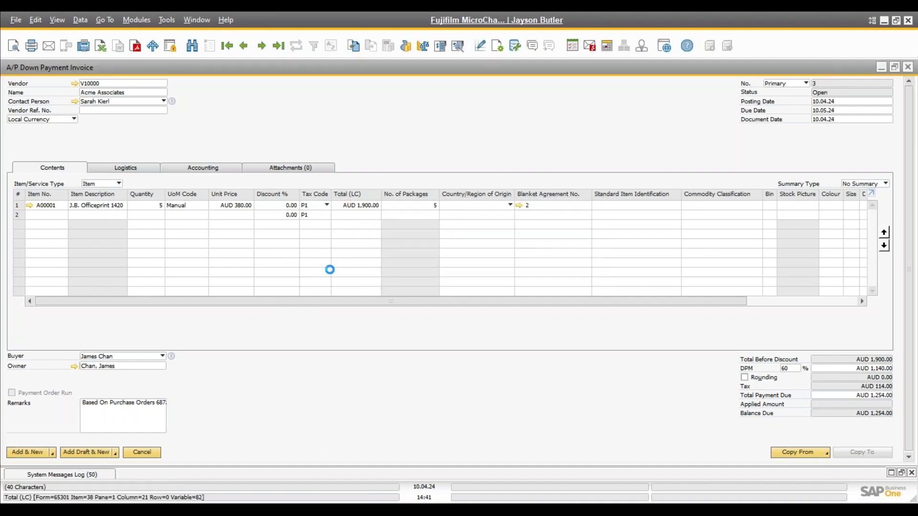
click(276, 51)
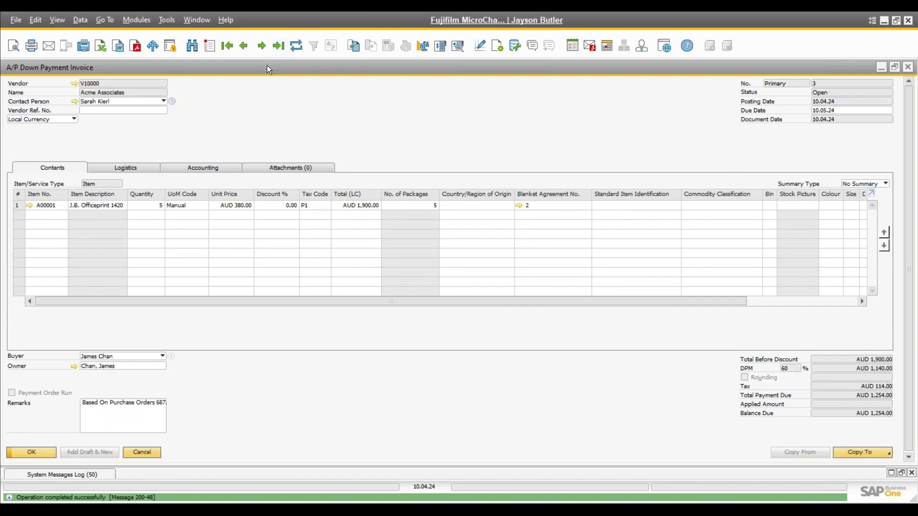
double_click(267, 65)
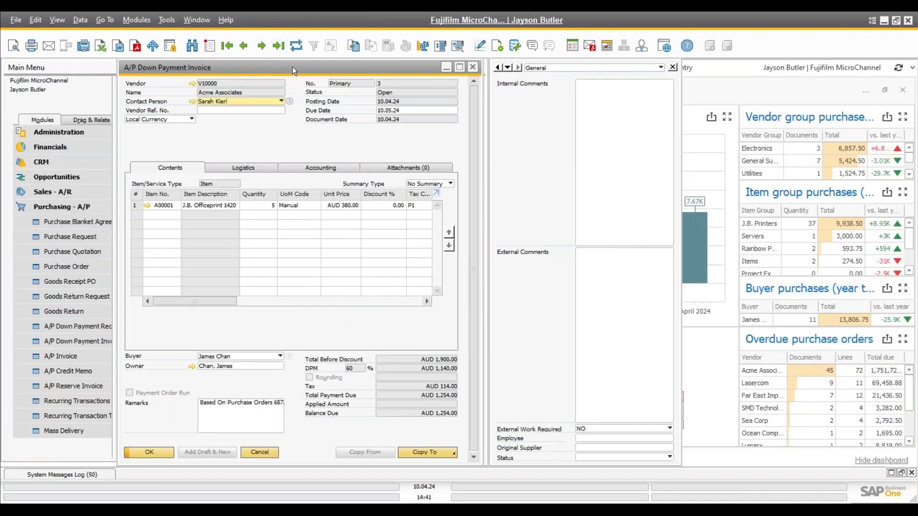
Start a new outgoing payment in Banking for vendor V10000, Acme Associates.
right_click(349, 91)
key(Escape)
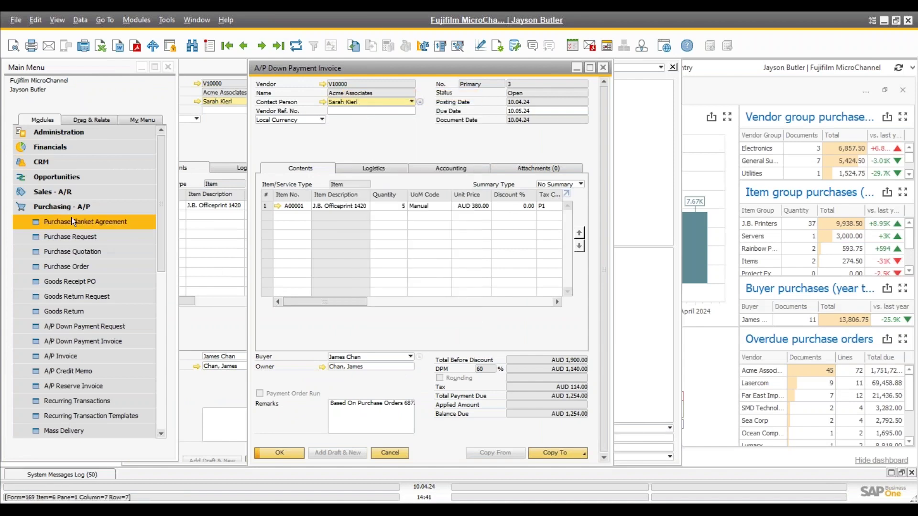
click(70, 203)
click(57, 237)
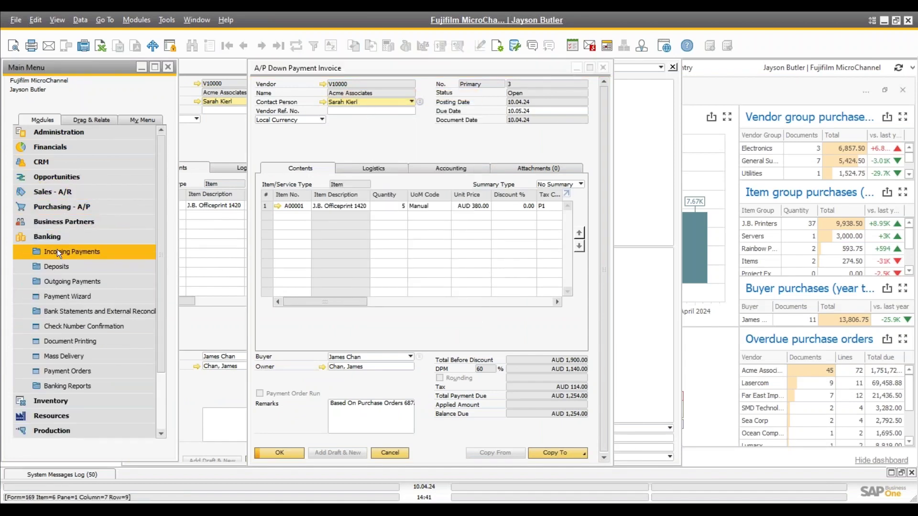
click(66, 283)
click(70, 297)
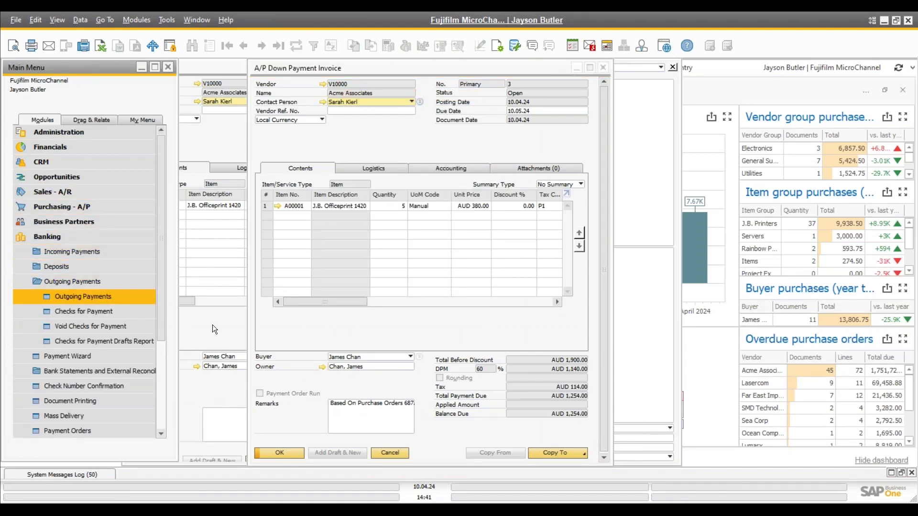
key(Tab)
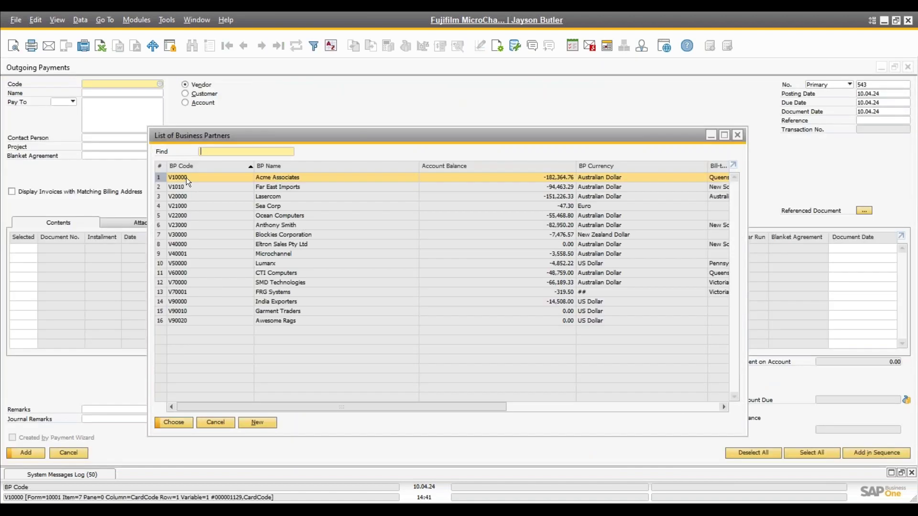
double_click(184, 179)
Select A/P down payment invoice 3, the last document in the vendor's list, for payment.
click(903, 345)
click(903, 344)
click(903, 344)
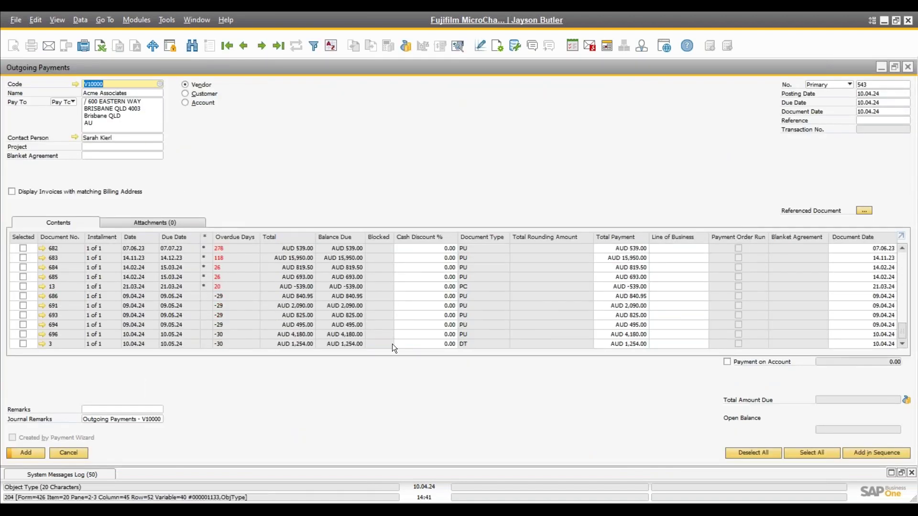
click(23, 344)
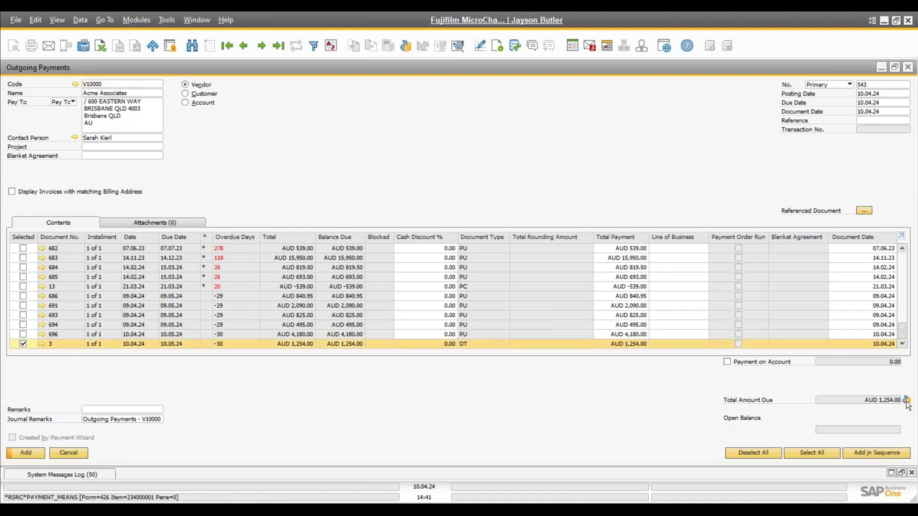
Pay the full AUD 1,254.00 balance by bank transfer and add the outgoing payment, closing its window.
key(ctrl+b)
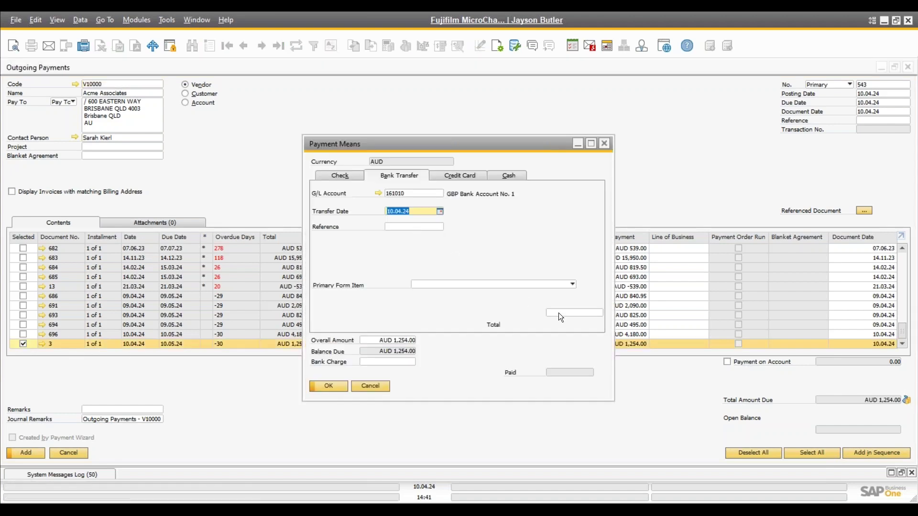
click(571, 311)
key(ctrl+b)
click(329, 386)
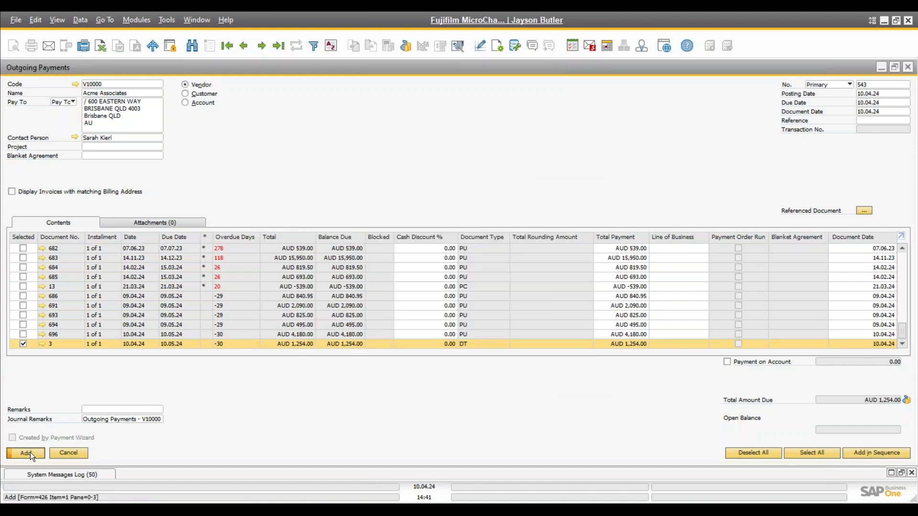
click(31, 451)
click(341, 273)
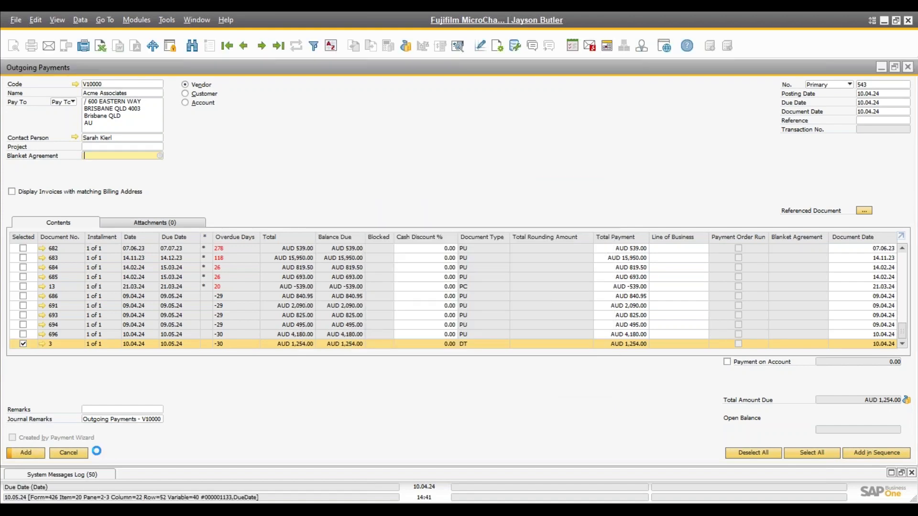
click(75, 454)
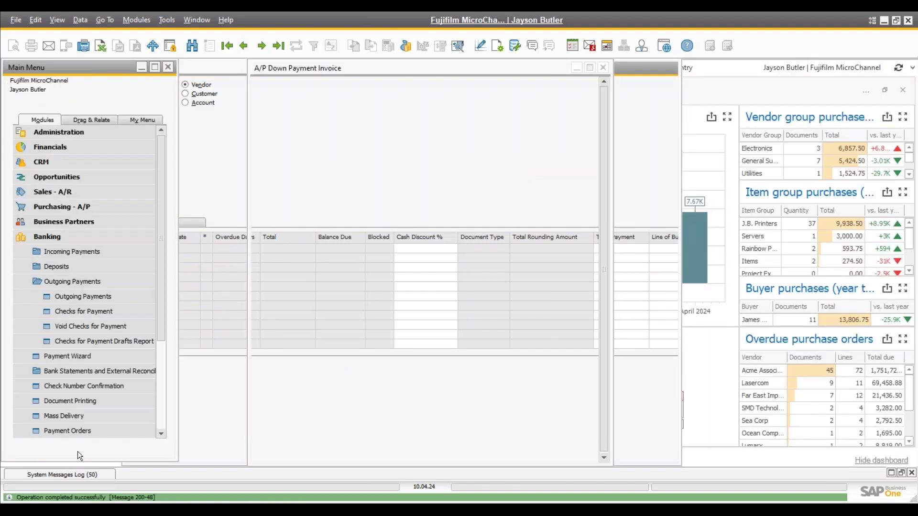
Close the down payment invoice and copy the Acme Associates purchase order to an A/P invoice.
click(603, 67)
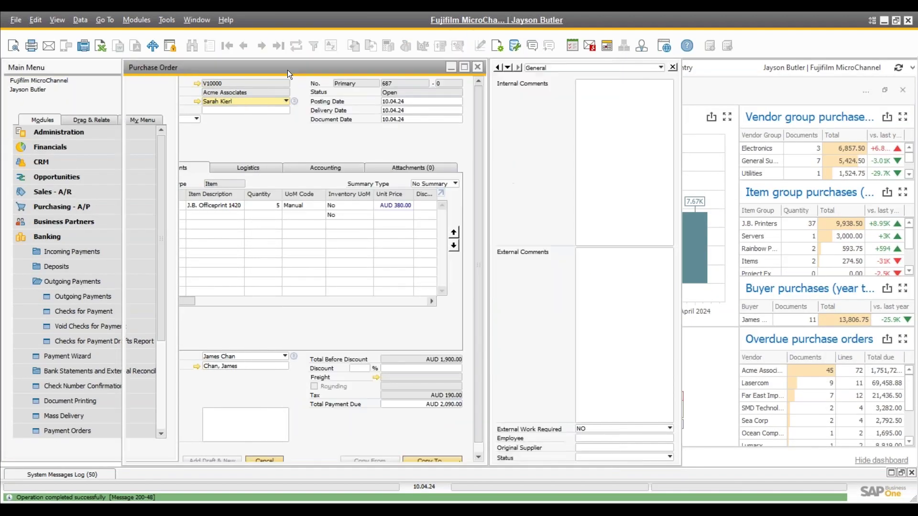
click(433, 458)
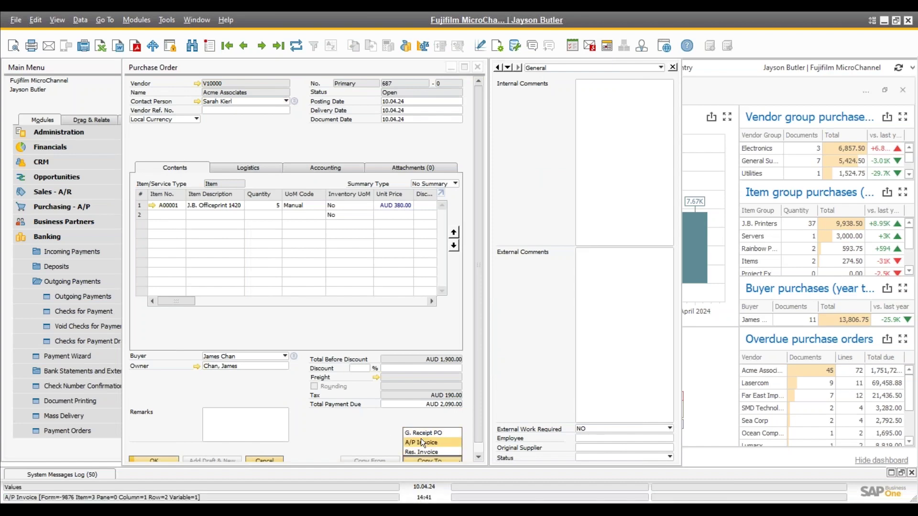
click(421, 441)
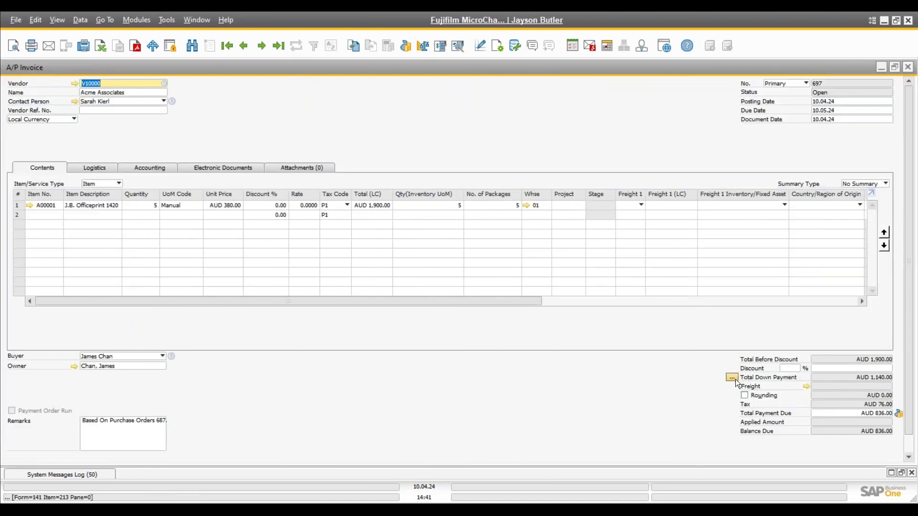
Review the net, tax and gross amounts of the down payments to draw on the A/P invoice.
click(734, 378)
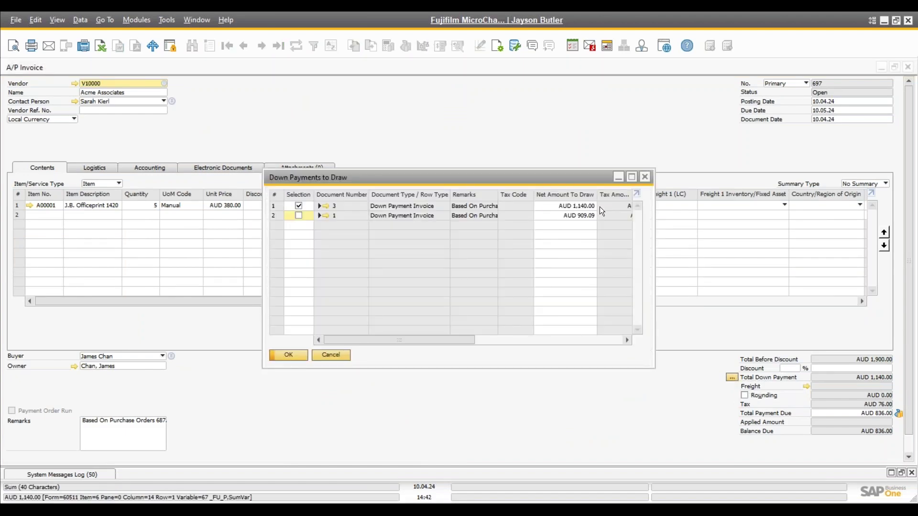
mouse_move(430, 340)
mouse_down()
mouse_move(602, 337)
mouse_move(542, 343)
mouse_move(527, 332)
mouse_up()
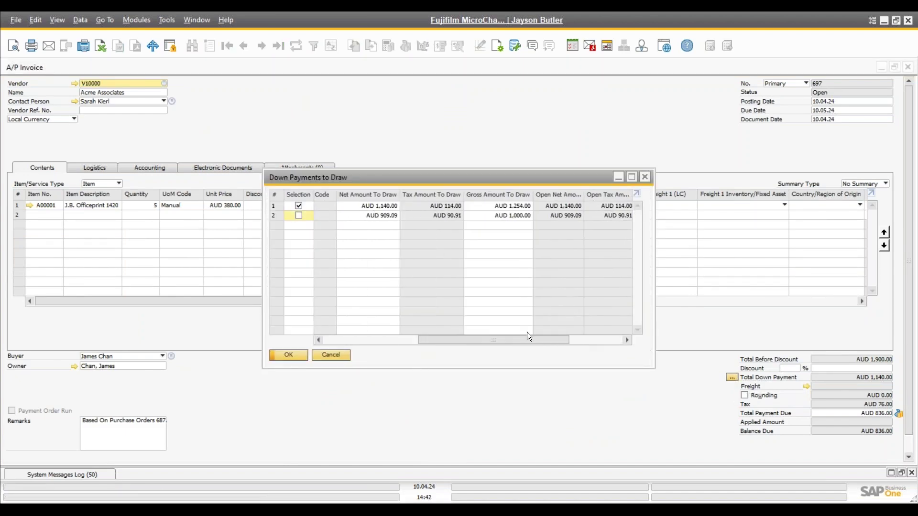
click(645, 177)
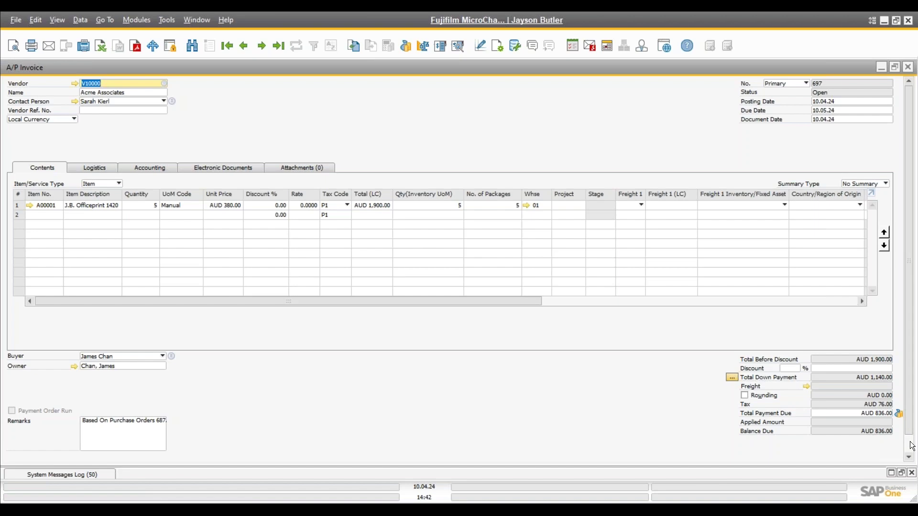
Discard the unsaved A/P invoice and close the purchase order and the quotation comparison selection criteria.
scroll(911, 447, down, 1)
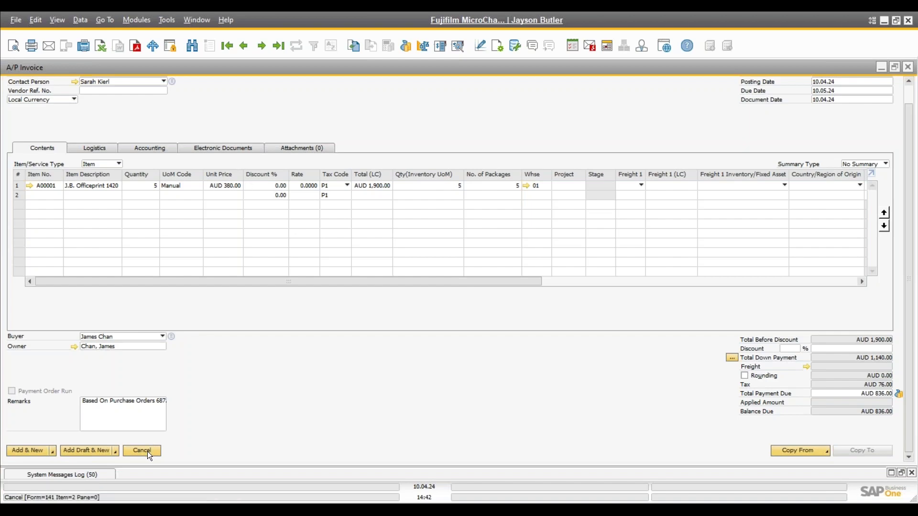
right_click(317, 378)
click(255, 394)
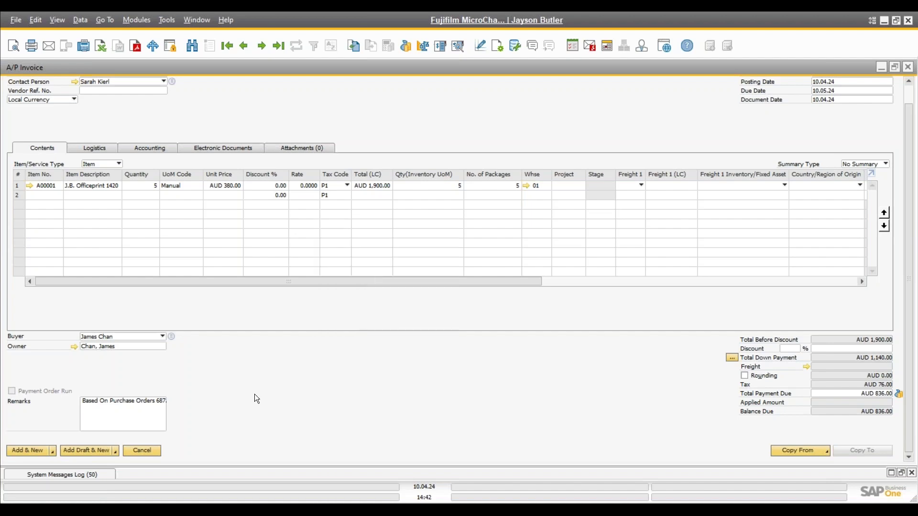
click(147, 450)
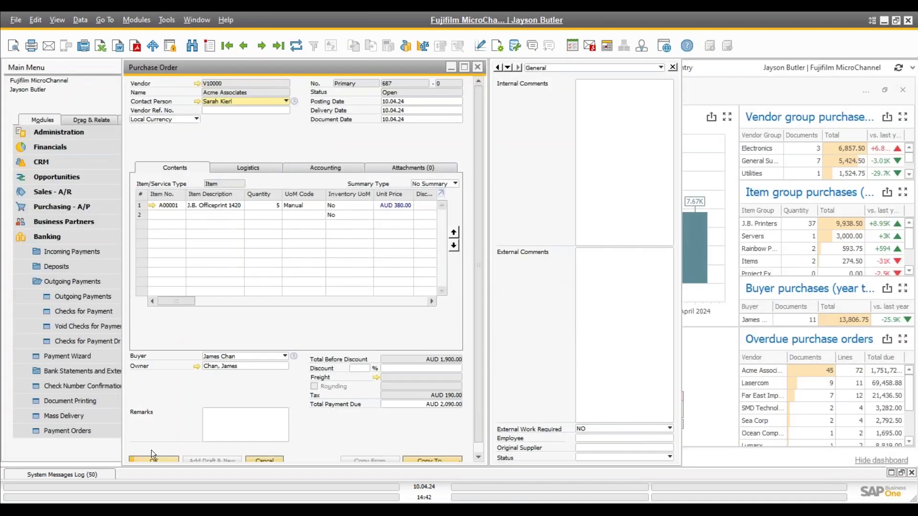
click(478, 66)
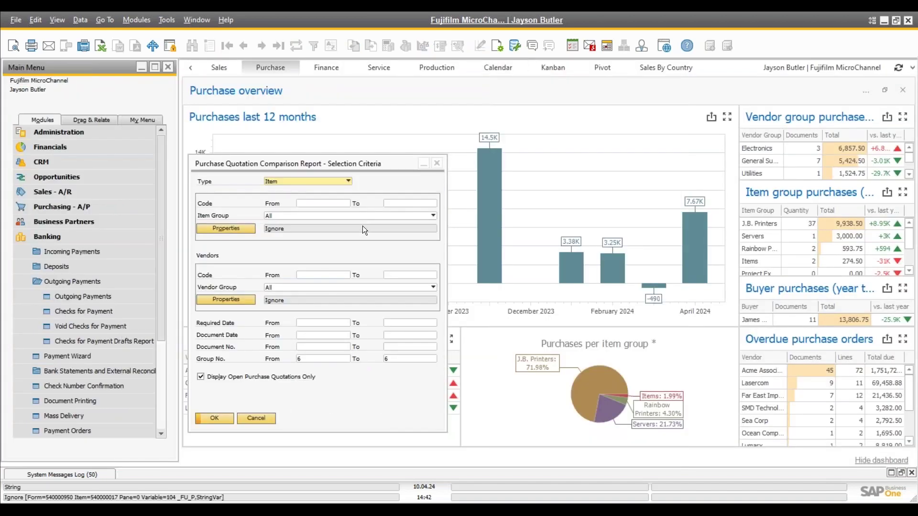
click(437, 163)
Open the Open Items List from the purchasing reports.
click(59, 239)
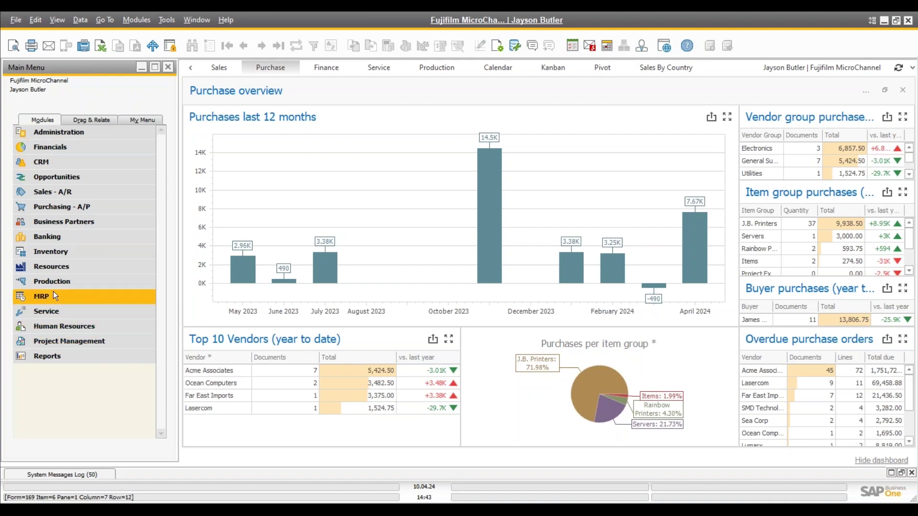
click(80, 210)
scroll(71, 357, down, 1)
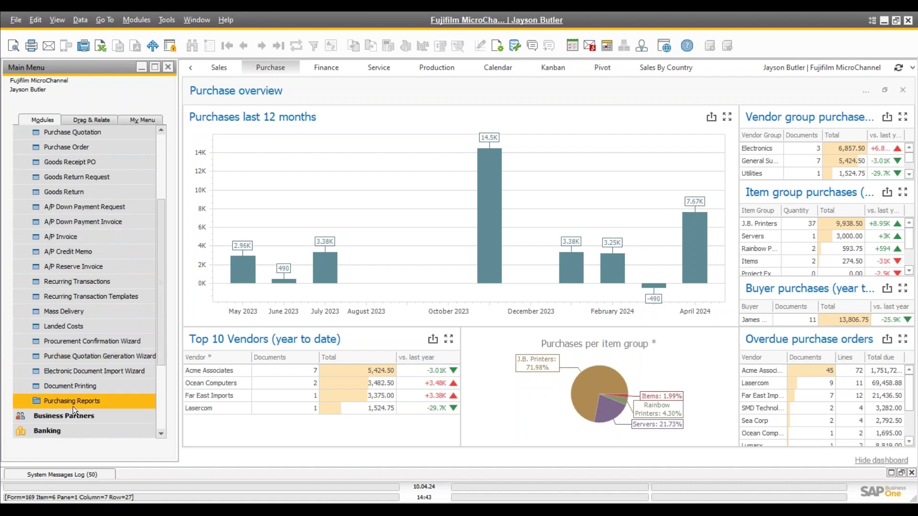
scroll(76, 398, down, 1)
click(85, 386)
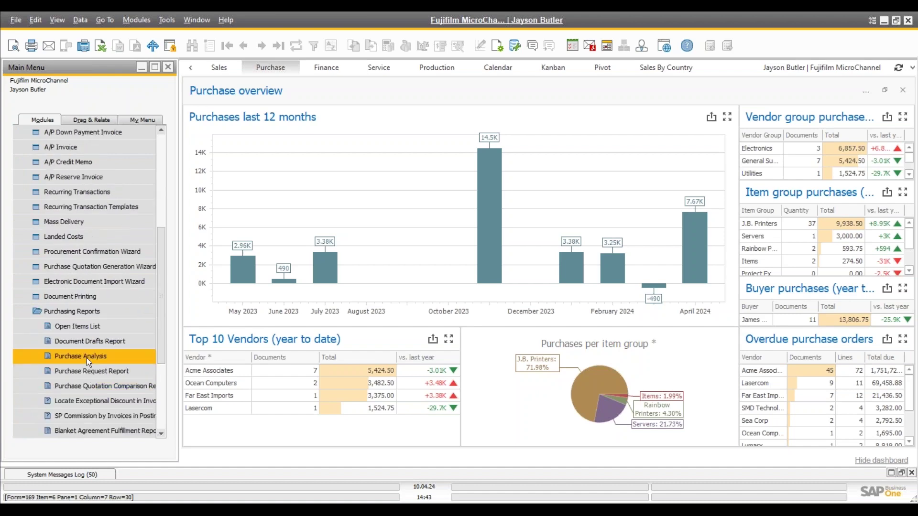
click(91, 324)
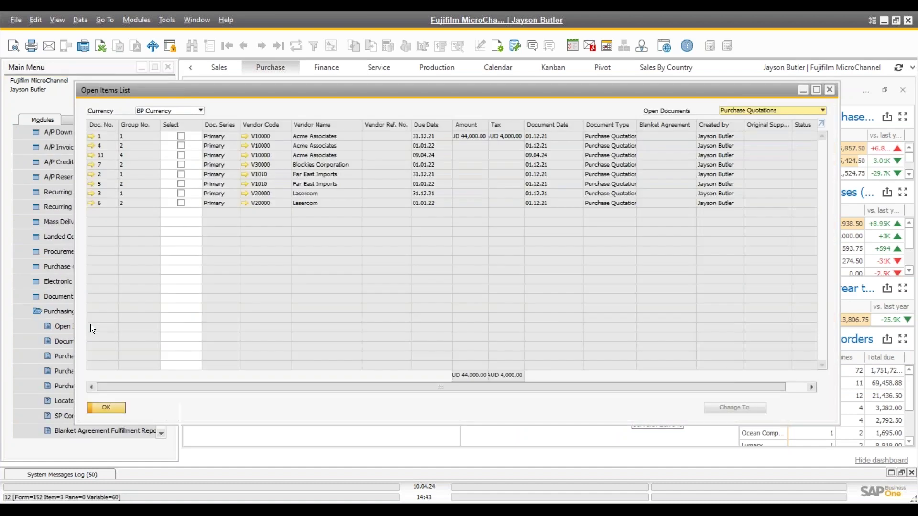
Show the open purchase orders and the open goods receipt POs in the maximized list, and close the report.
click(824, 89)
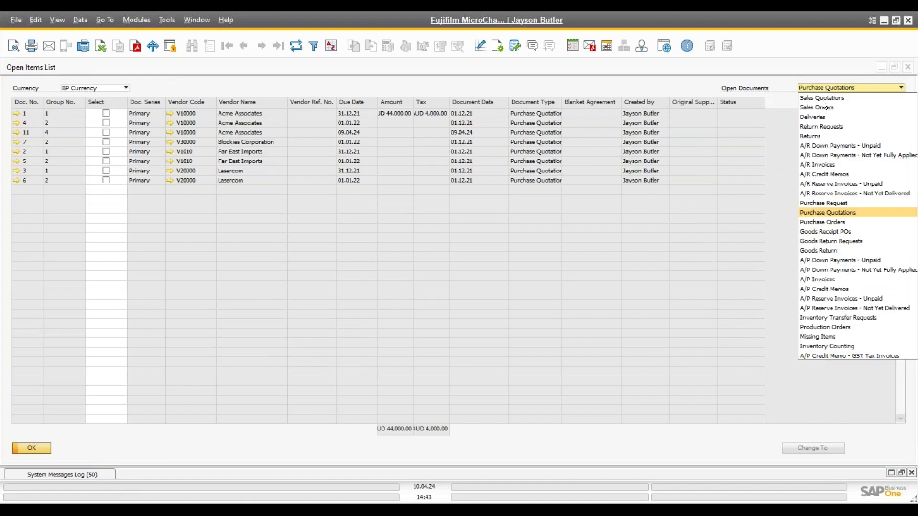
click(841, 223)
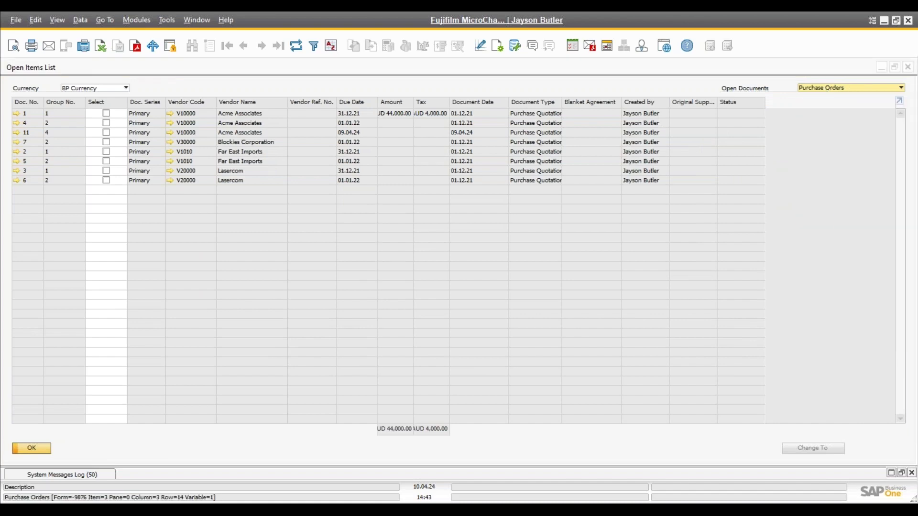
click(829, 86)
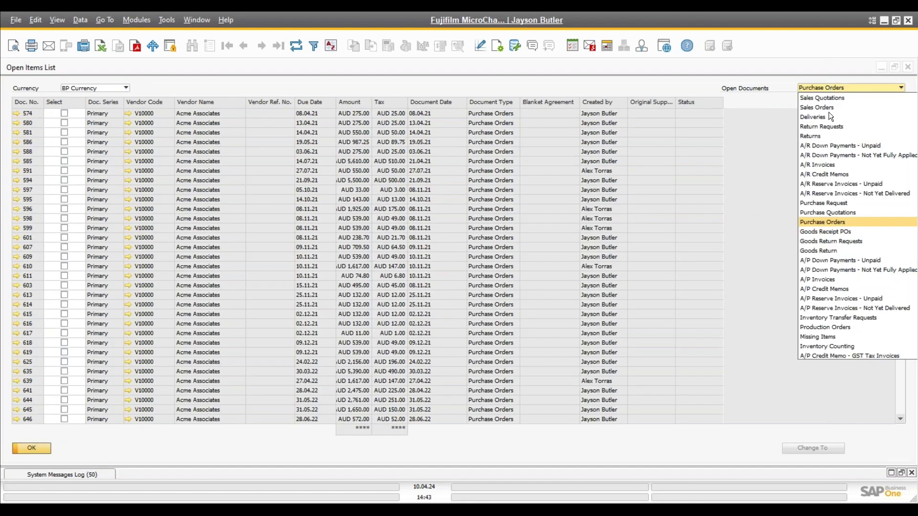
click(837, 232)
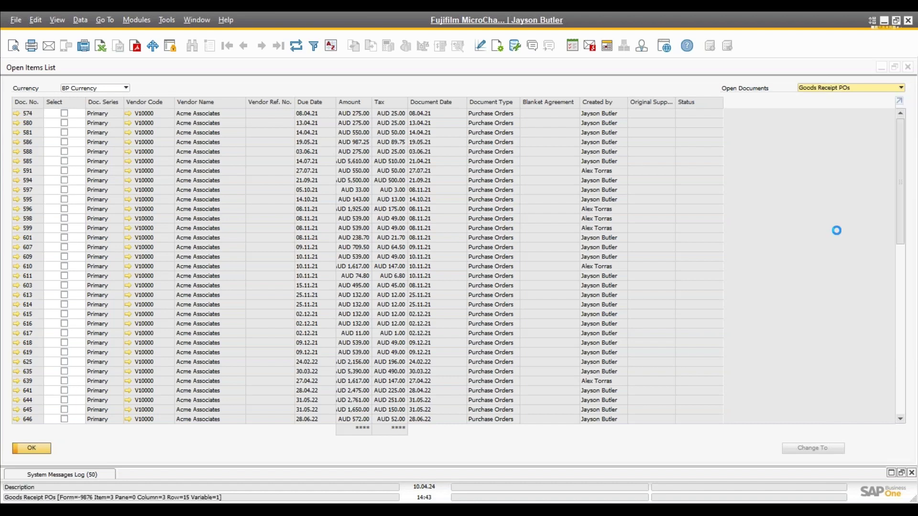
click(909, 69)
Run the annual Purchase Analysis of A/P invoices by vendor for posting dates 01.01.24 to 31.12.24, and return to its selection criteria.
scroll(95, 334, down, 1)
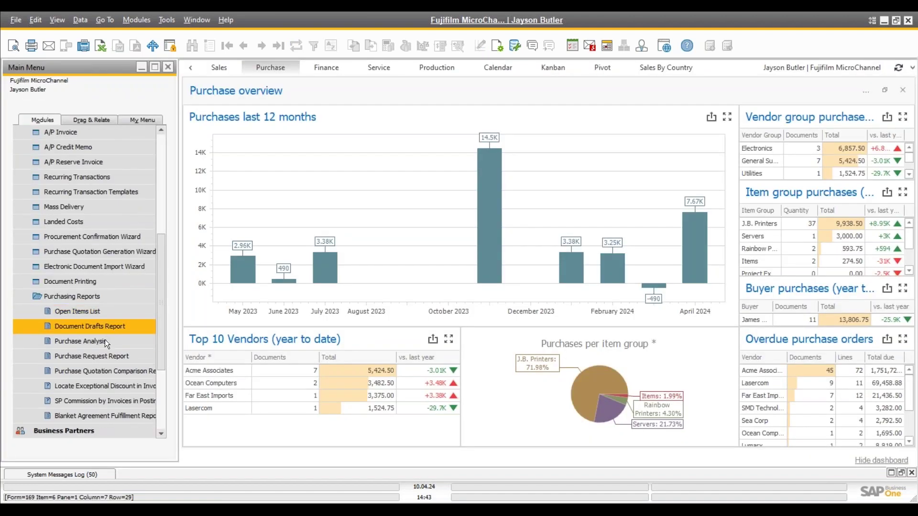
click(94, 340)
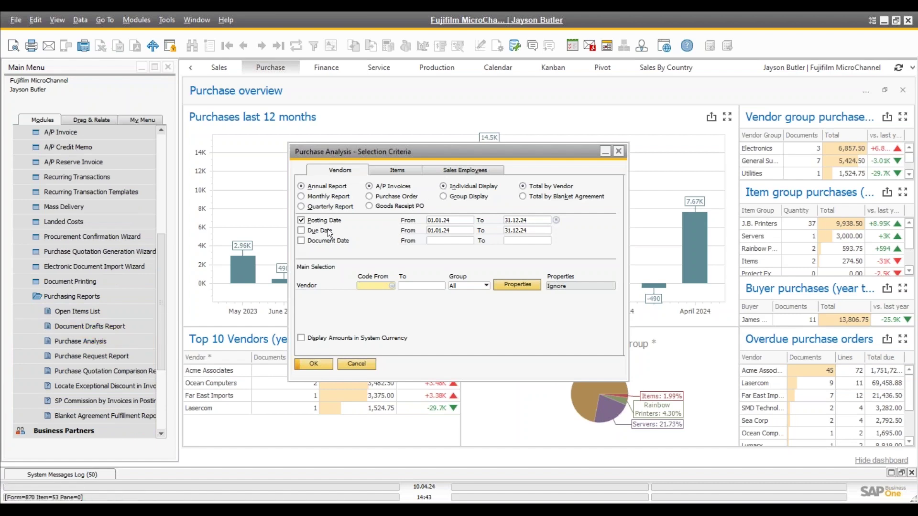
click(314, 364)
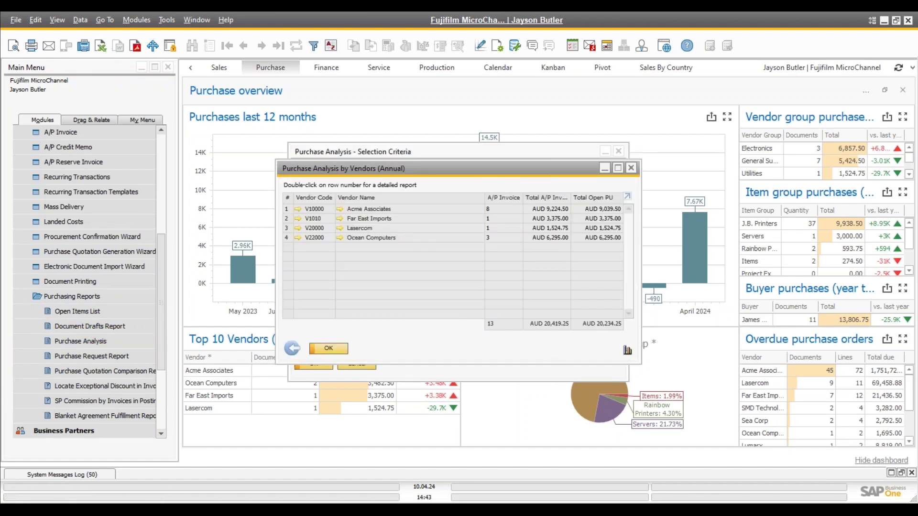
click(293, 346)
Run the annual Purchase Analysis by items with no totals, and return to its selection criteria.
click(388, 166)
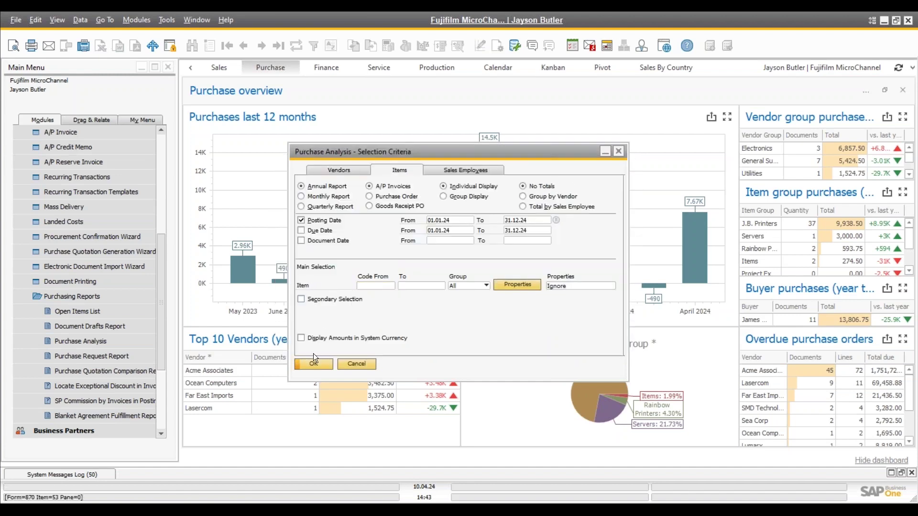
click(311, 365)
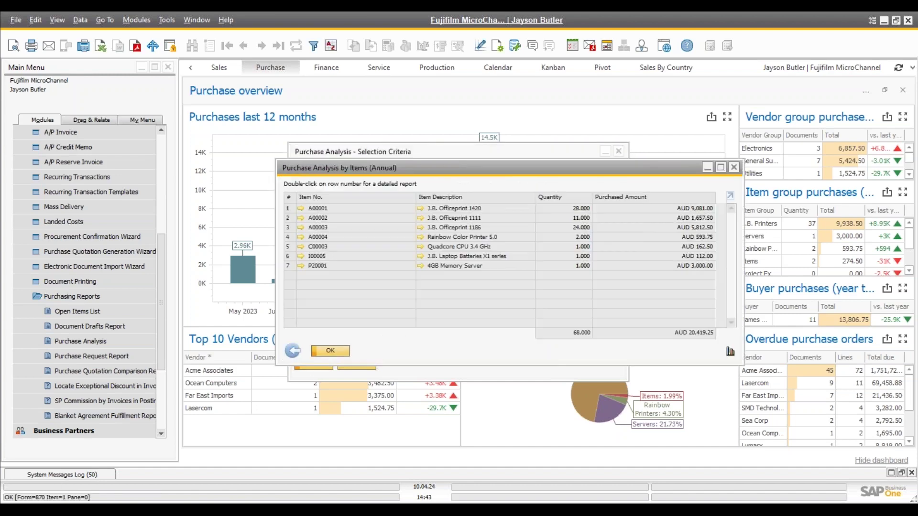
click(289, 352)
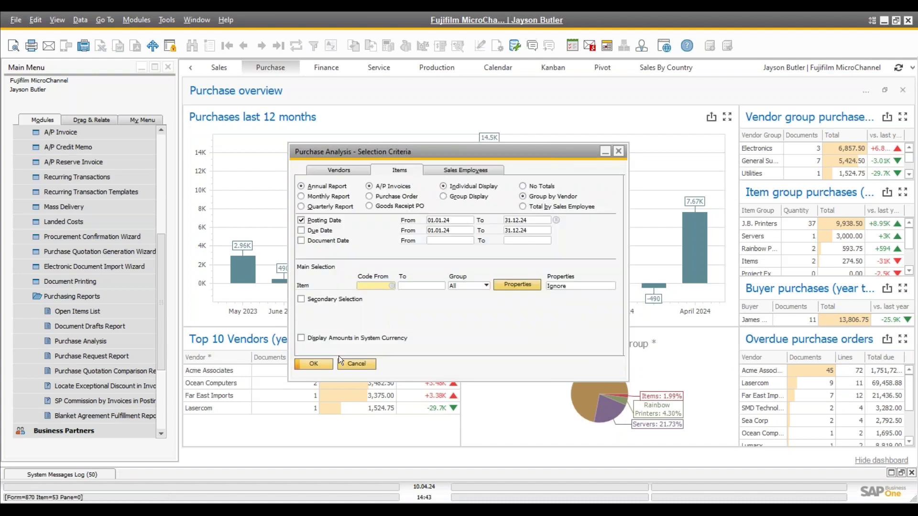
Run the items Purchase Analysis grouped by vendor, review the rows, and close the report and its selection criteria.
click(323, 362)
scroll(471, 244, down, 1)
click(292, 351)
click(353, 364)
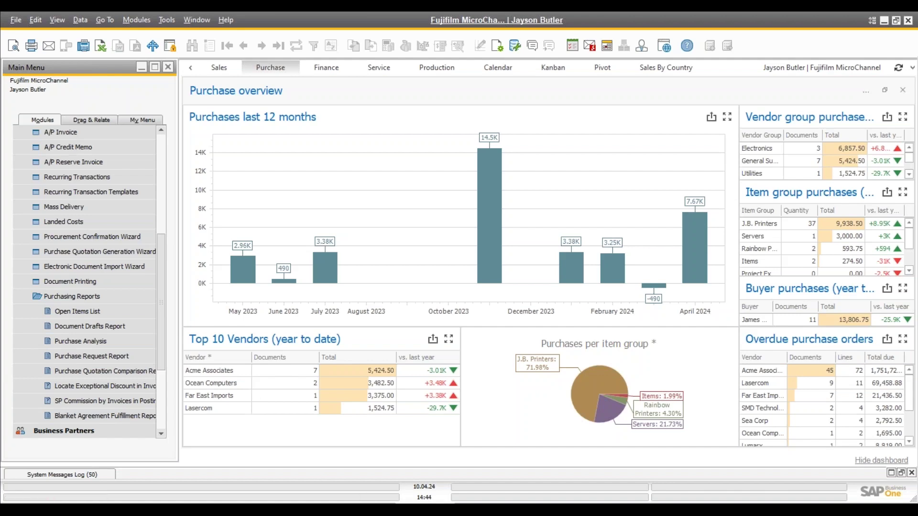
Switch to the presentation's Agenda slide.
mouse_move(400, 510)
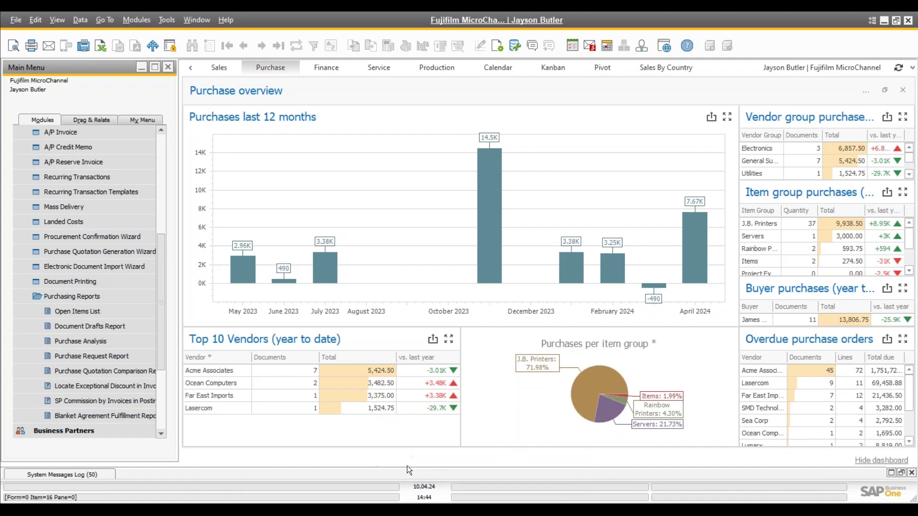
click(389, 482)
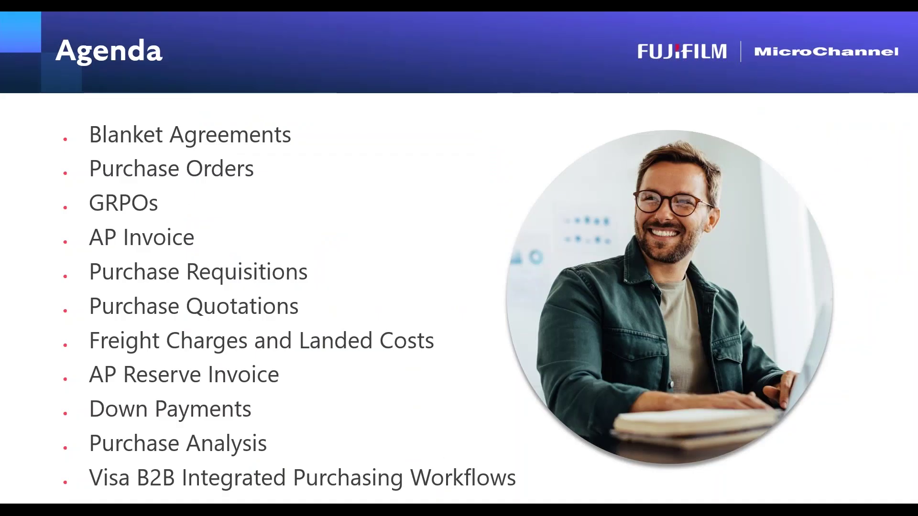